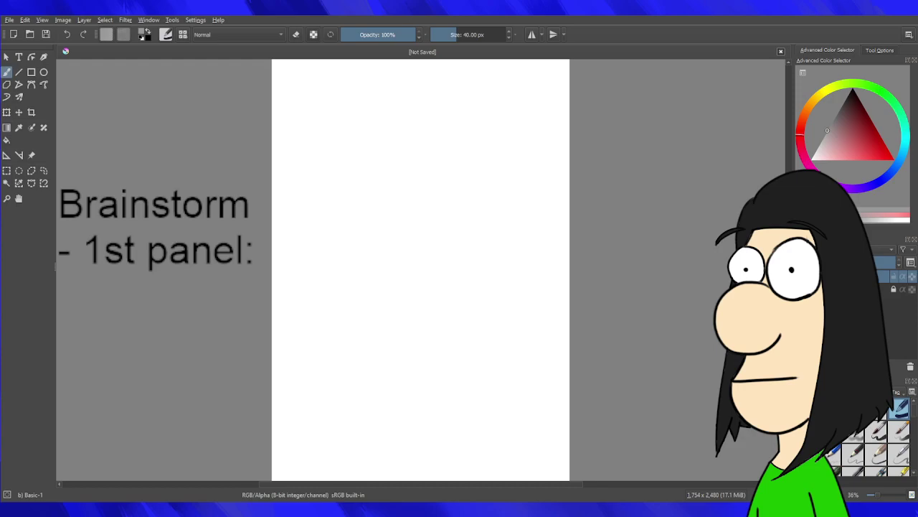
pyautogui.write('A Malay, Chinese and Indian girl fighting')
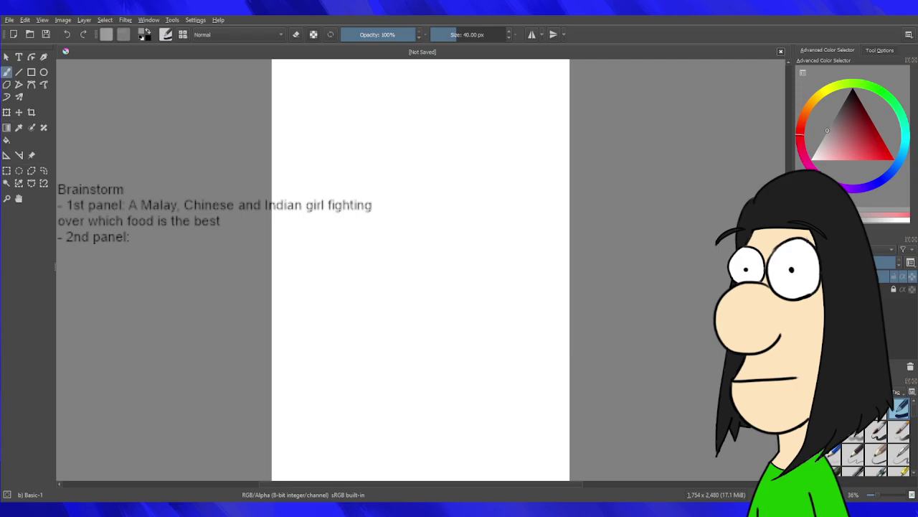
pyautogui.write('A Singaporean girl shows u')
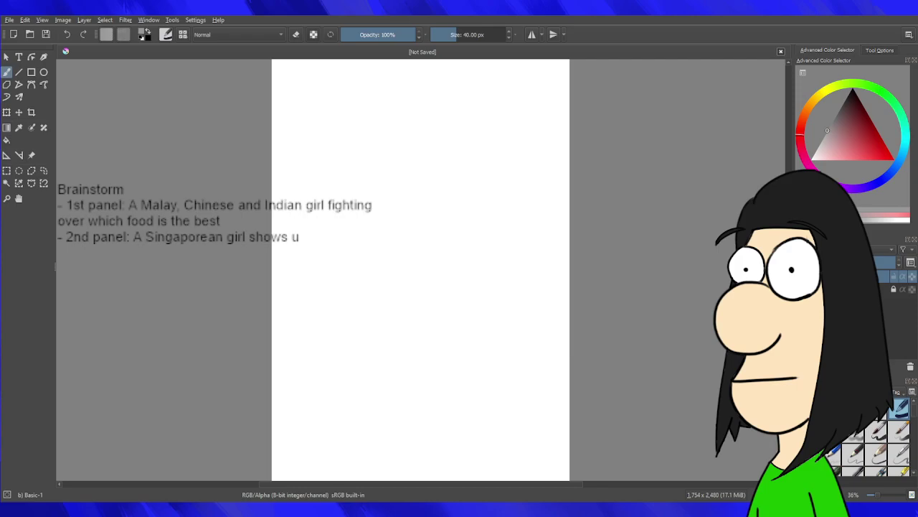
pyautogui.write('p and mocks')
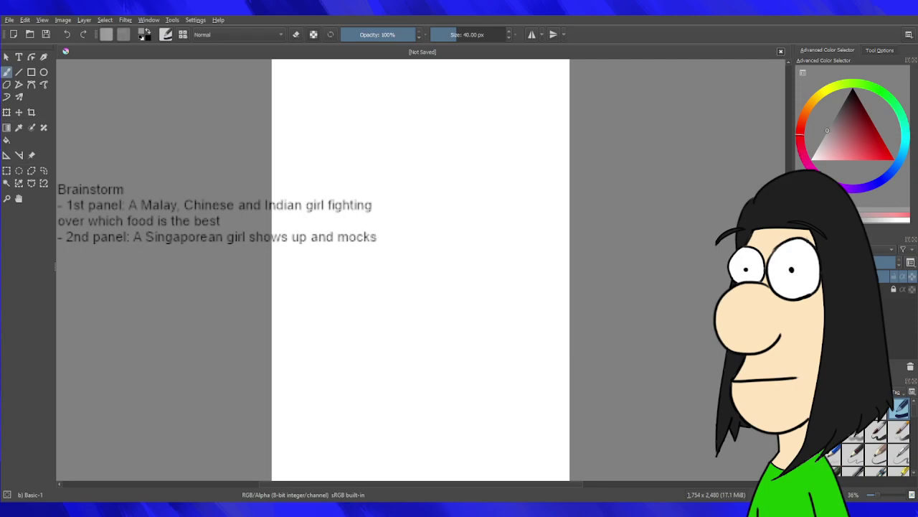
pyautogui.write(' Malaysian food in general')
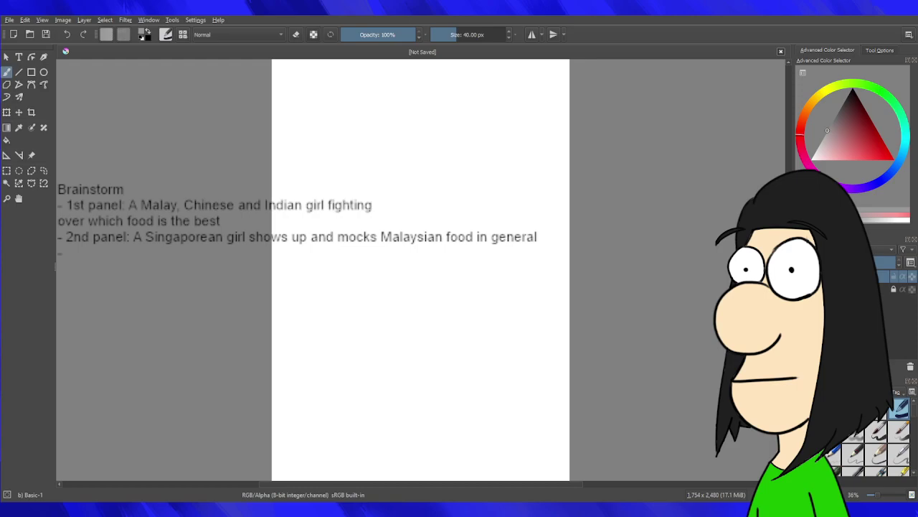
pyautogui.write('3rd panel')
pyautogui.write('All of them')
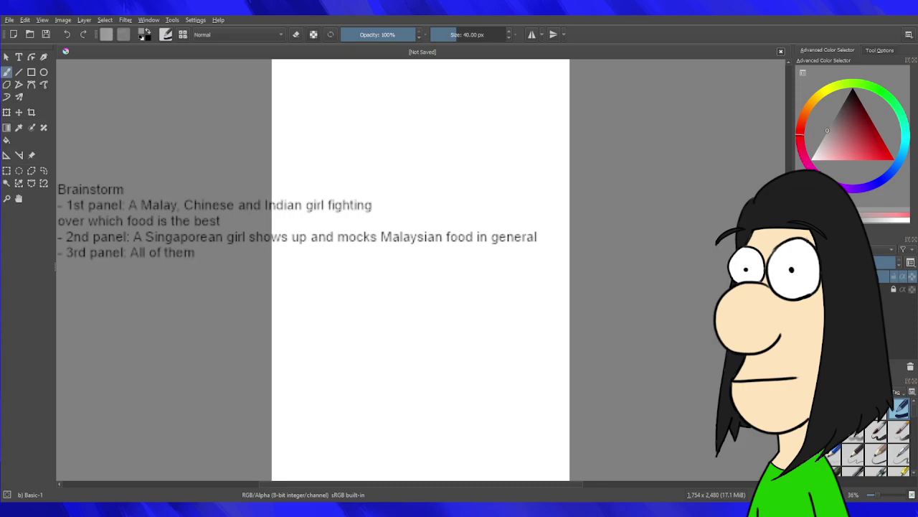
pyautogui.press('BackSpace')
pyautogui.press('BackSpace')
pyautogui.press('BackSpace')
pyautogui.press('BackSpace')
pyautogui.press('BackSpace')
pyautogui.press('BackSpace')
pyautogui.press('BackSpace')
pyautogui.press('BackSpace')
pyautogui.press('BackSpace')
pyautogui.press('BackSpace')
pyautogui.press('BackSpace')
pyautogui.write('The Malaysians sto')
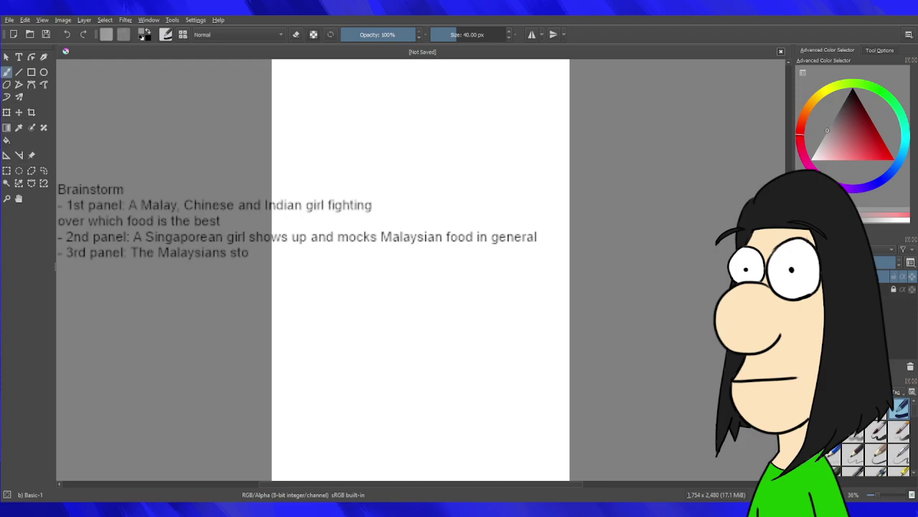
pyautogui.write('od in silence.')
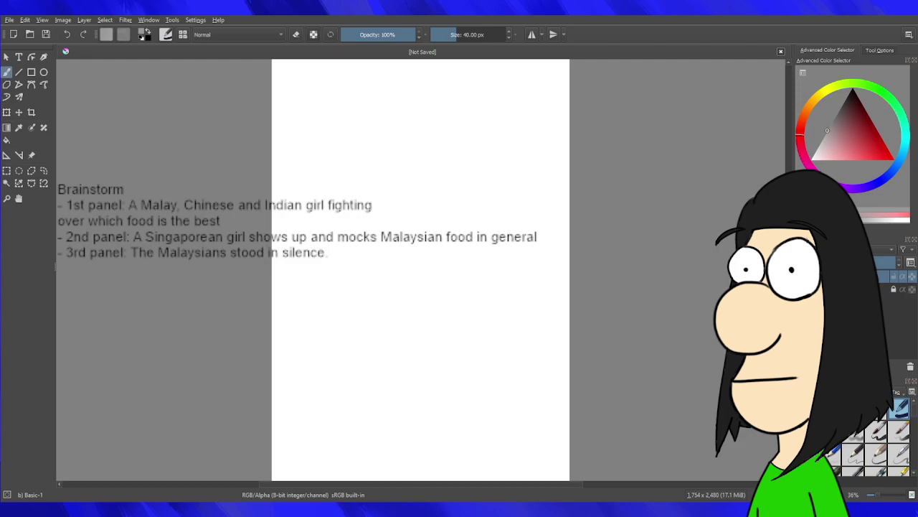
pyautogui.write('4th panel: The Malaysi')
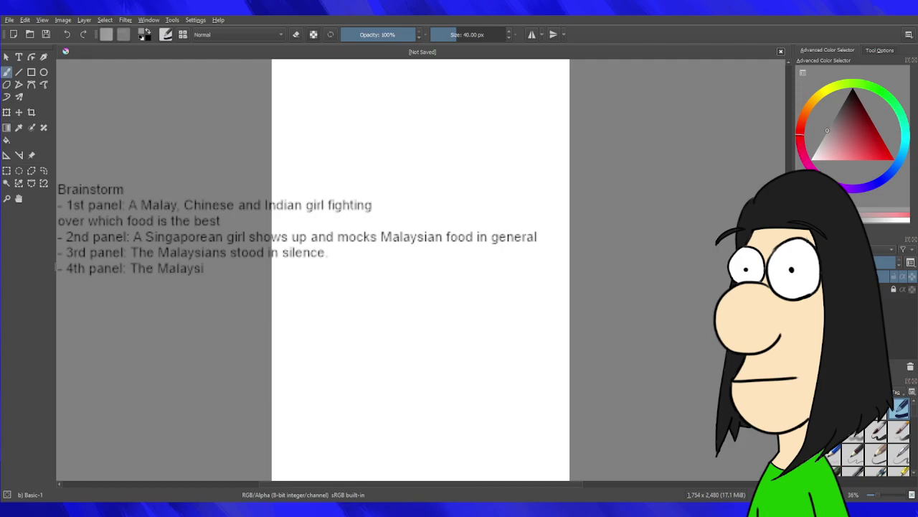
pyautogui.write('ans unite to beat the Singaporean up.')
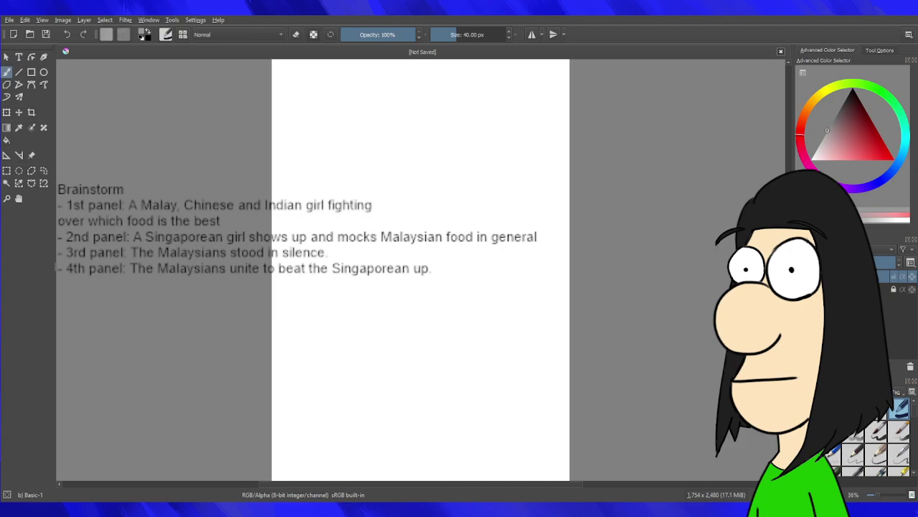
# Save the blank comic page as msia.kra.
pyautogui.scroll(-3, 436, 288)
pyautogui.scroll(3, 402, 243)
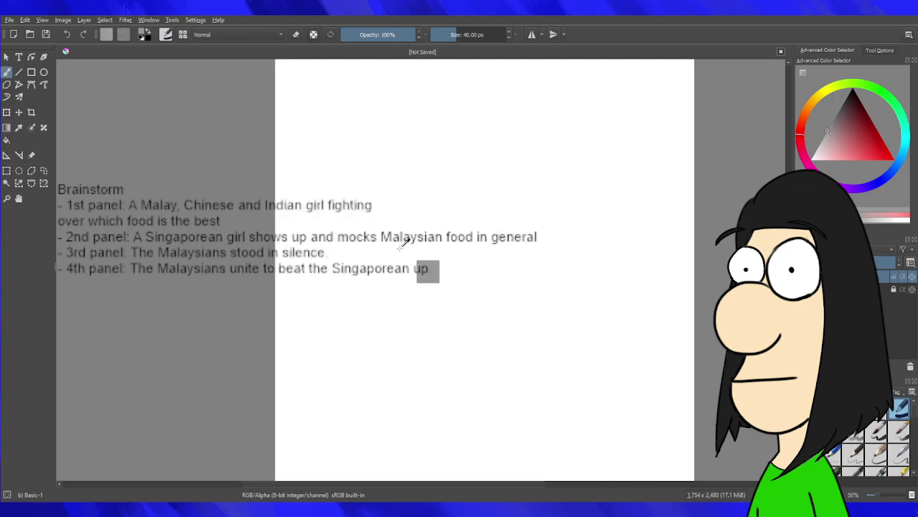
pyautogui.scroll(-2, 406, 244)
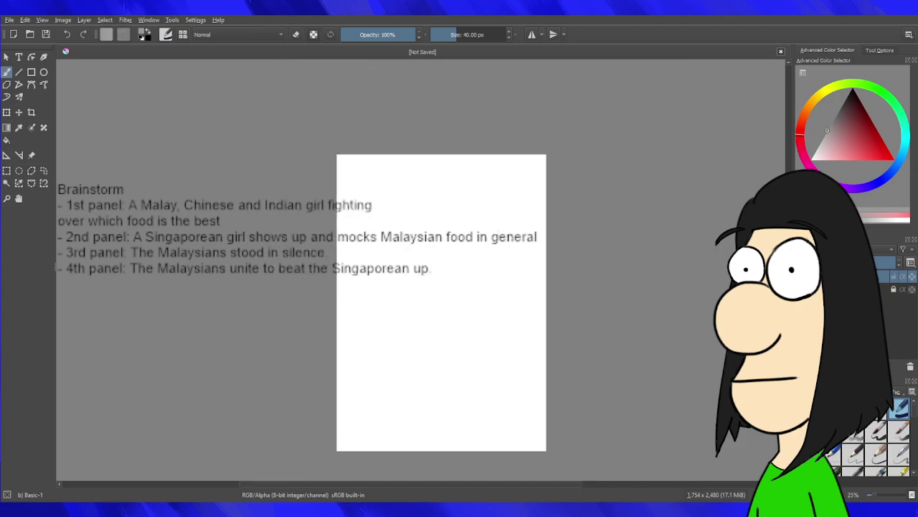
pyautogui.hotkey('ctrl', 's')
pyautogui.scroll(1, 337, 413)
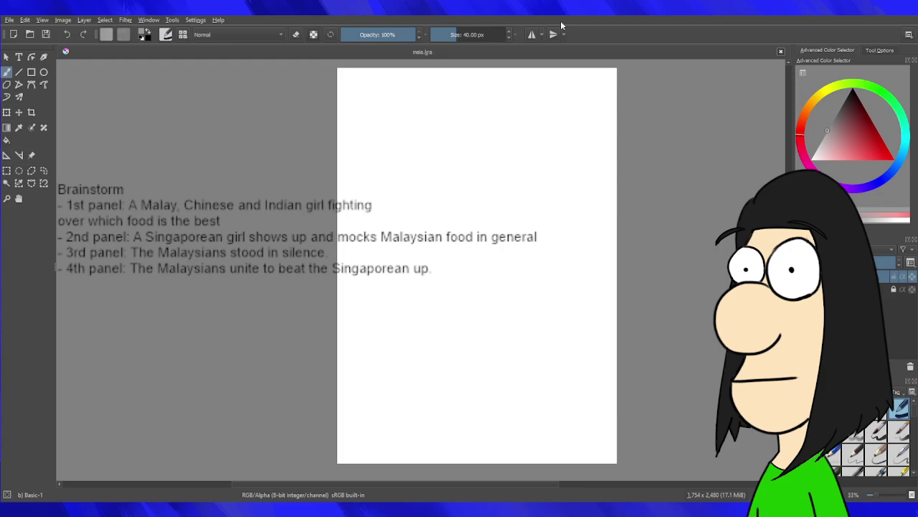
# Set the foreground color to black.
pyautogui.click(854, 91)
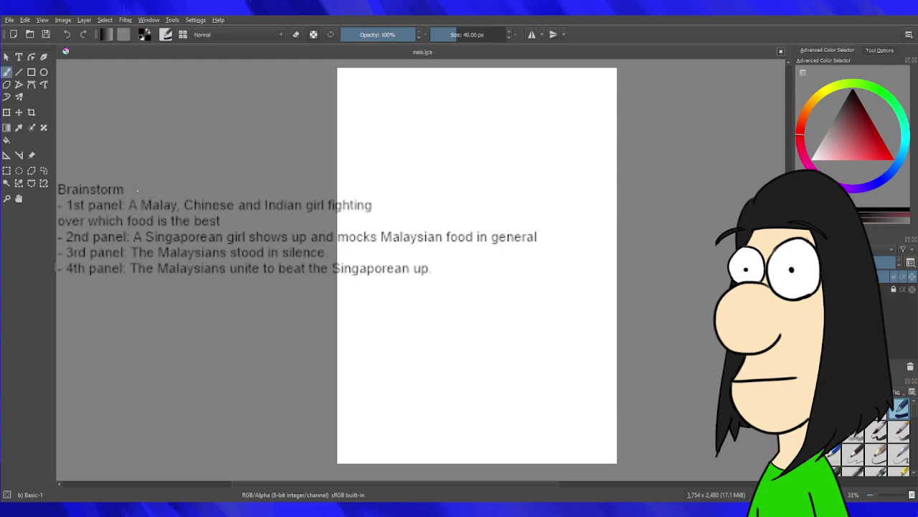
pyautogui.scroll(1, 232, 218)
pyautogui.moveTo(539, 246); pyautogui.dragTo(293, 220)
pyautogui.scroll(-3, 265, 217)
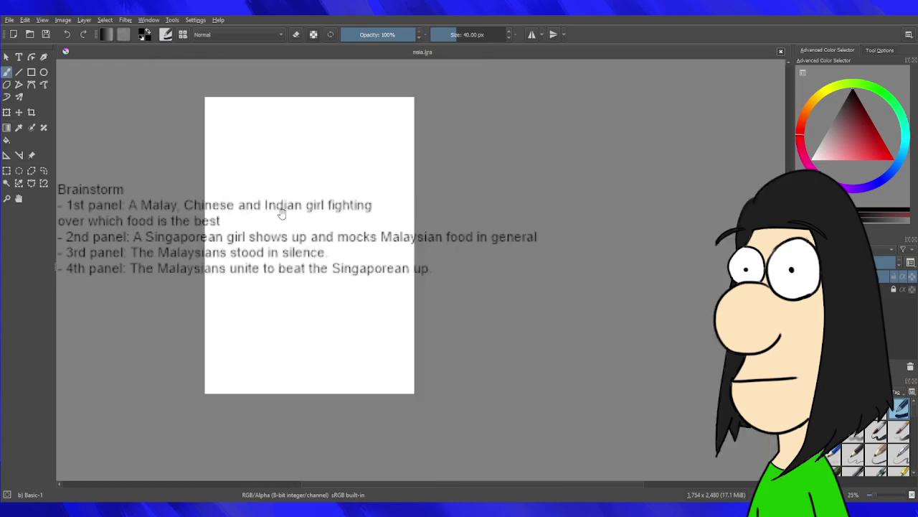
pyautogui.scroll(-1, 402, 208)
pyautogui.scroll(2, 404, 211)
pyautogui.moveTo(372, 208); pyautogui.dragTo(402, 230)
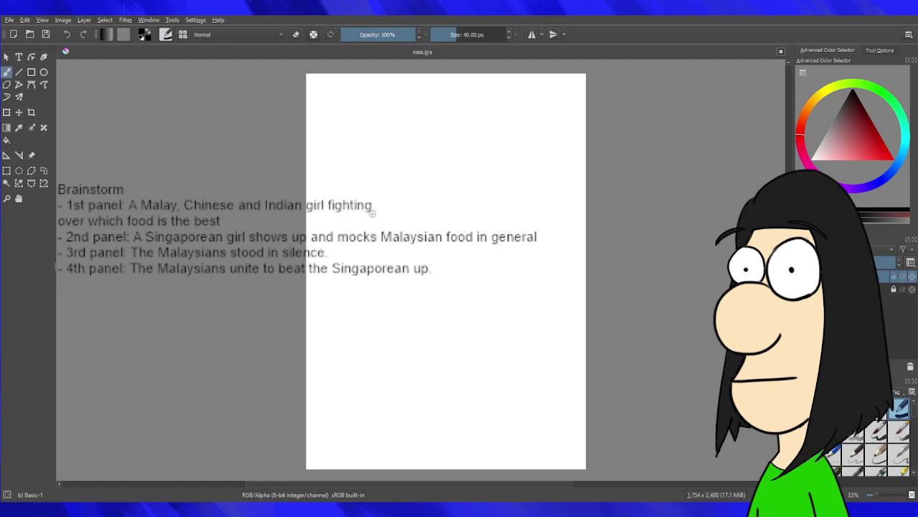
pyautogui.scroll(1, 372, 213)
pyautogui.scroll(-2, 371, 215)
pyautogui.scroll(2, 372, 227)
pyautogui.scroll(-2, 371, 234)
pyautogui.scroll(2, 372, 244)
pyautogui.scroll(-2, 372, 245)
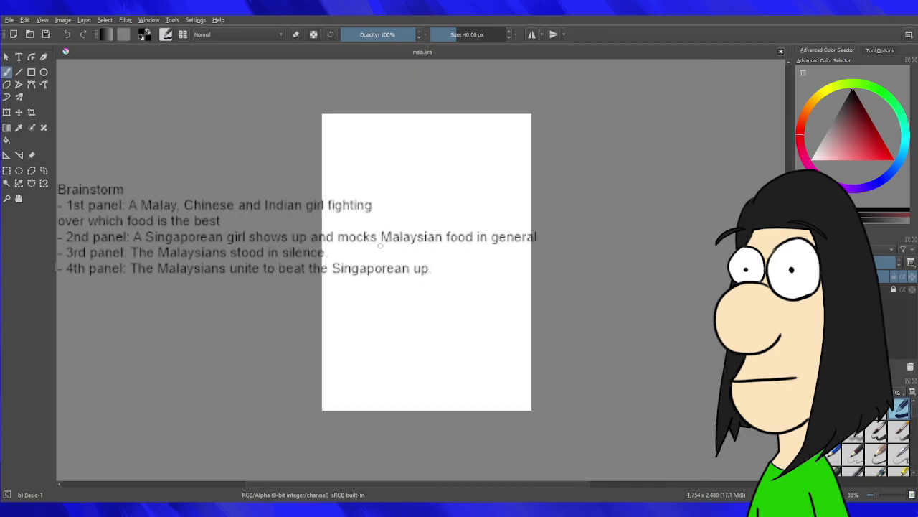
pyautogui.scroll(1, 419, 181)
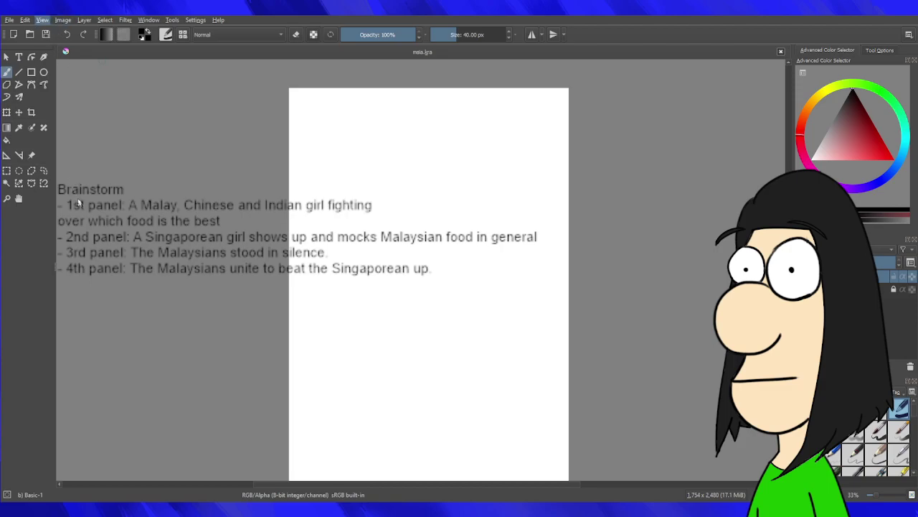
# Show the grid and the rulers for the blank page.
pyautogui.hotkey('ctrl', 'shift', "'")
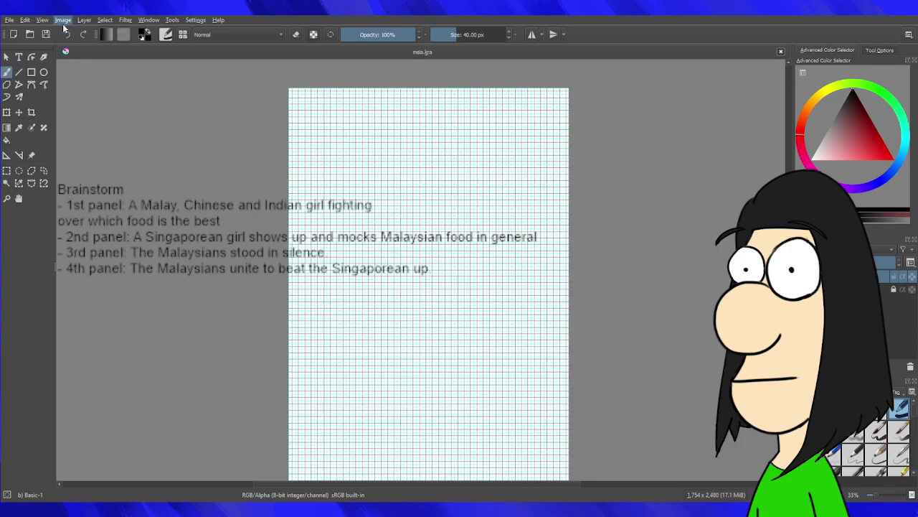
pyautogui.click(74, 138)
pyautogui.moveTo(332, 234); pyautogui.dragTo(378, 188)
# Review the options of the Freehand Brush and Select Shapes tools, and inspect the grid spacing across the page.
pyautogui.click(887, 49)
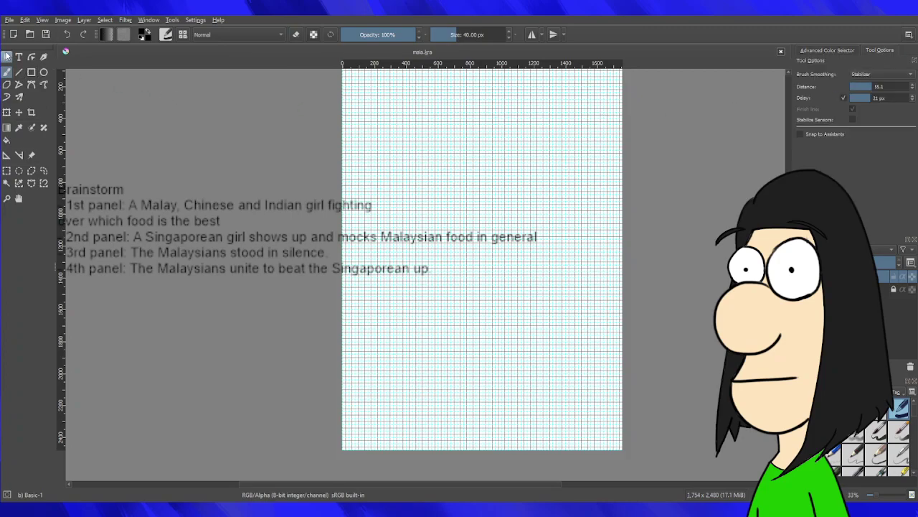
pyautogui.click(7, 56)
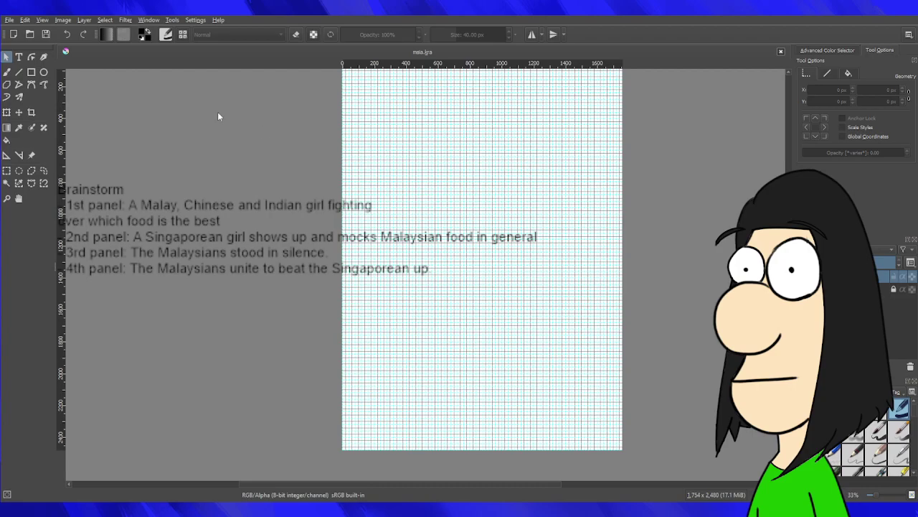
pyautogui.scroll(2, 622, 327)
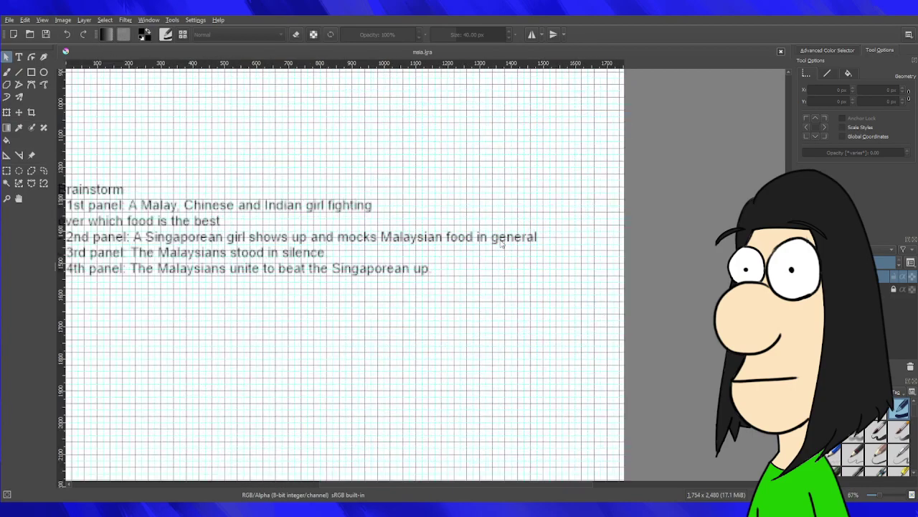
pyautogui.scroll(-4, 501, 243)
pyautogui.scroll(2, 444, 146)
pyautogui.scroll(2, 508, 157)
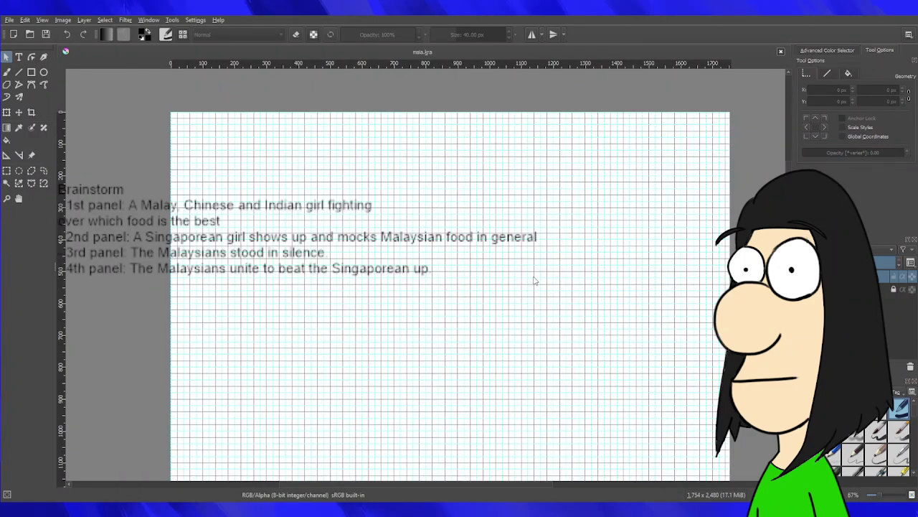
pyautogui.scroll(-2, 488, 176)
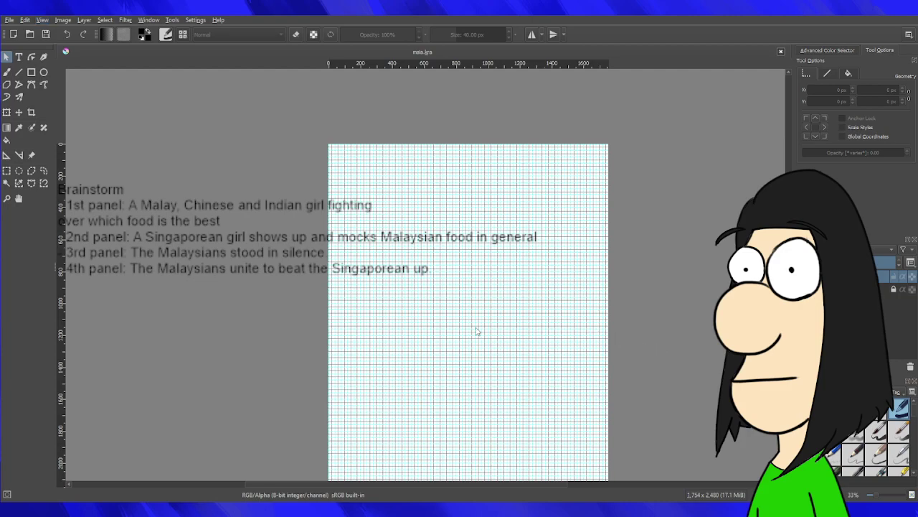
pyautogui.scroll(1, 481, 332)
pyautogui.scroll(-2, 480, 351)
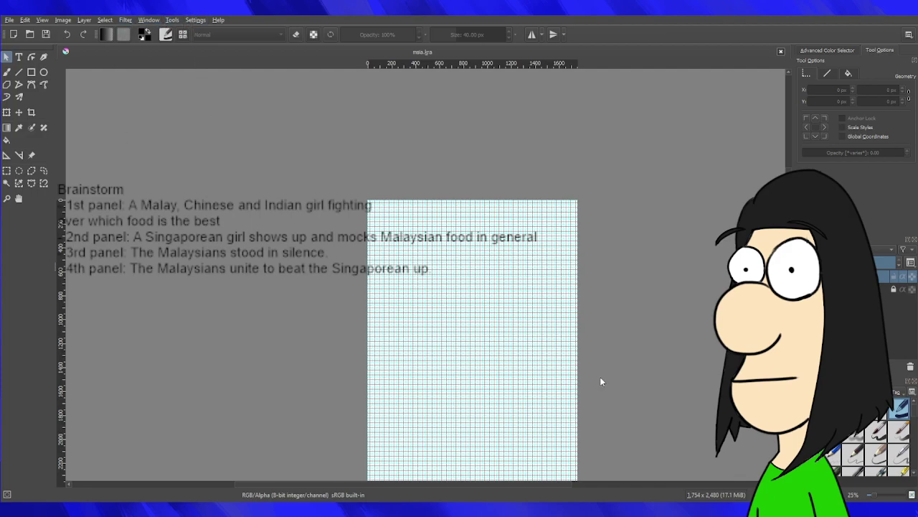
pyautogui.scroll(-3, 475, 378)
pyautogui.scroll(6, 474, 379)
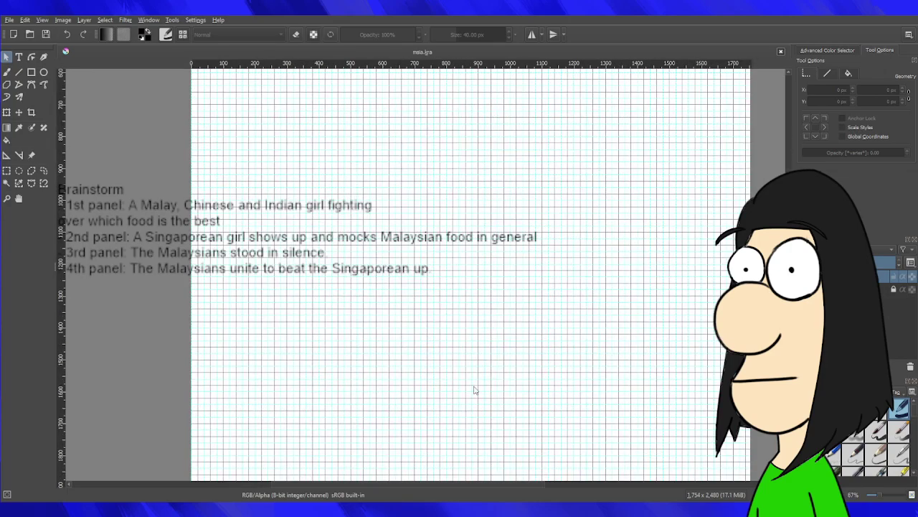
pyautogui.click(825, 49)
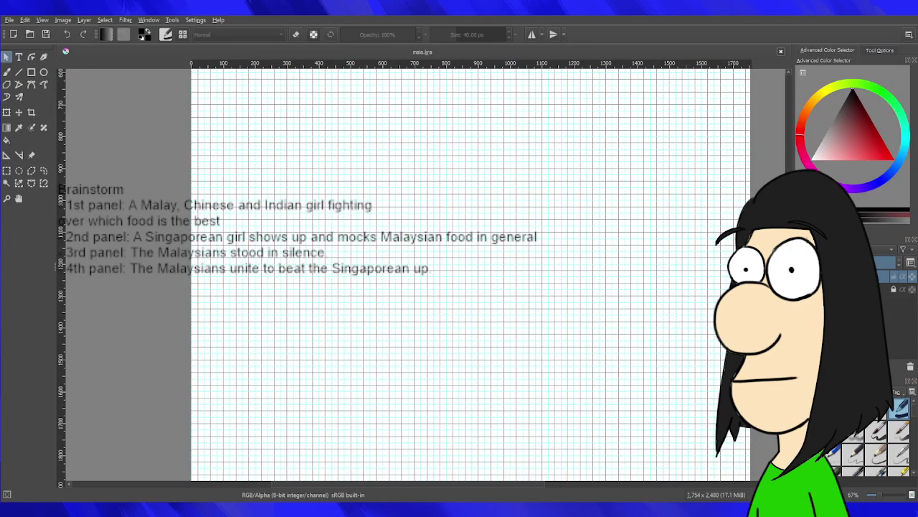
pyautogui.scroll(-4, 536, 293)
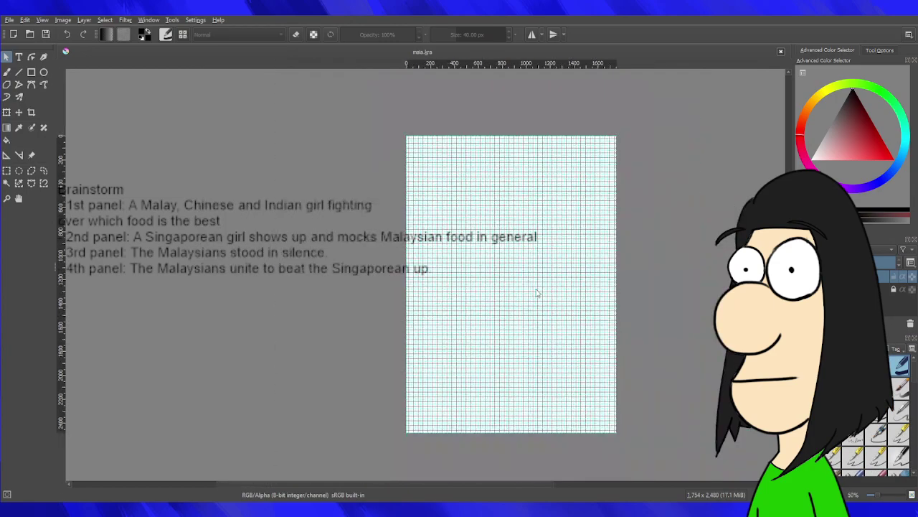
pyautogui.scroll(2, 536, 293)
pyautogui.scroll(-4, 536, 293)
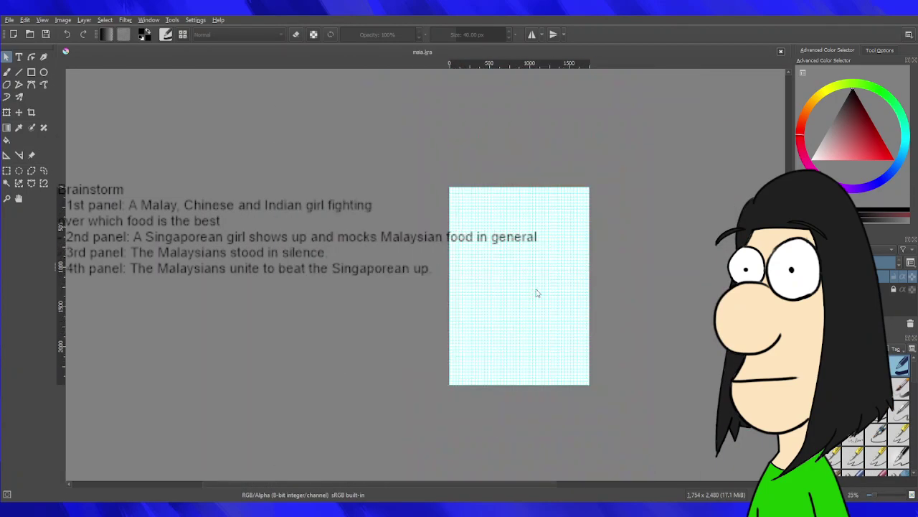
pyautogui.scroll(3, 534, 283)
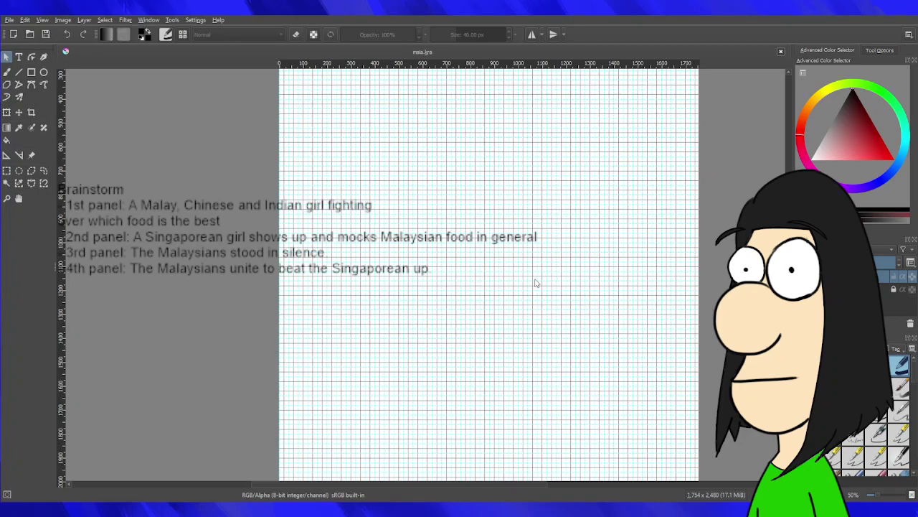
pyautogui.scroll(-2, 534, 282)
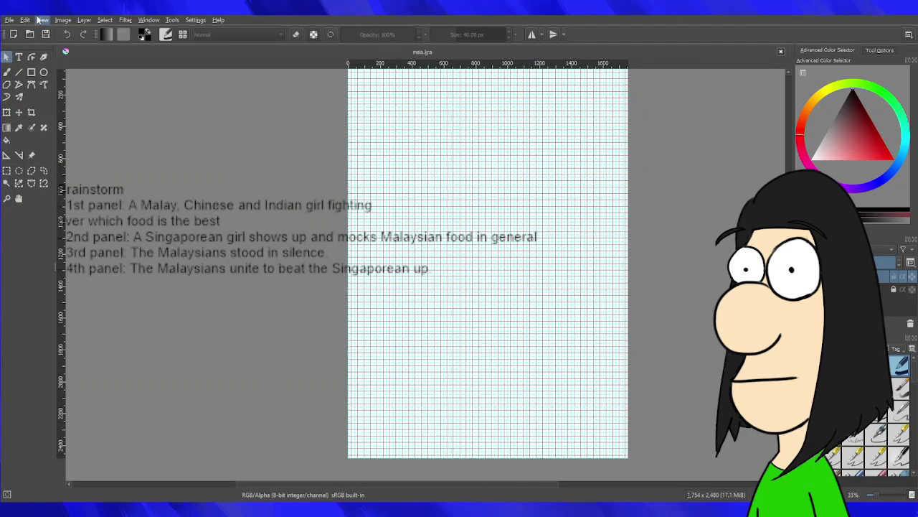
# Hide the grid on the page.
pyautogui.hotkey('ctrl', 'shift', "'")
pyautogui.scroll(-2, 537, 187)
pyautogui.scroll(2, 537, 187)
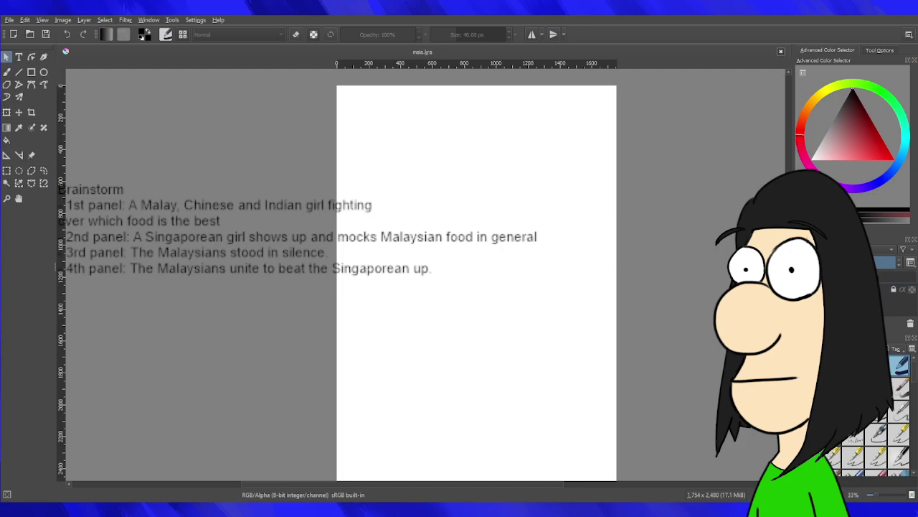
# Add a new paint layer and set the foreground color to light grey.
pyautogui.click(802, 323)
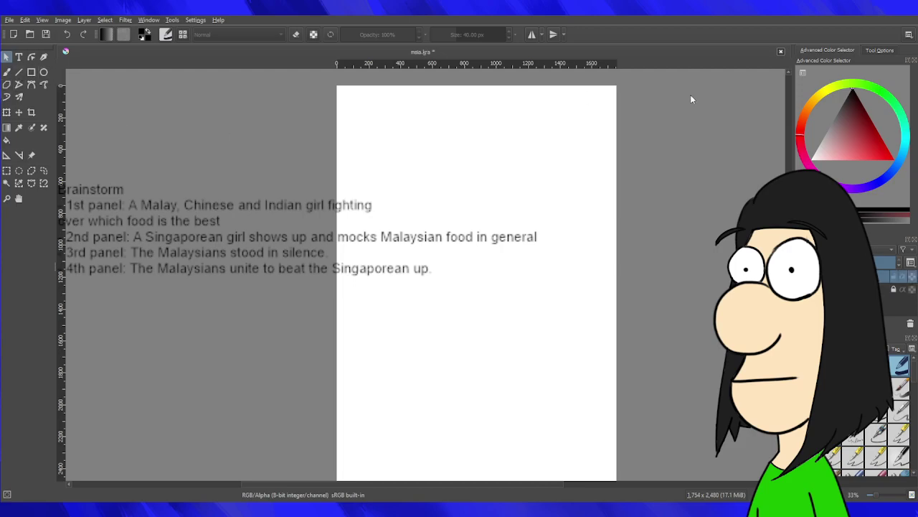
pyautogui.click(832, 120)
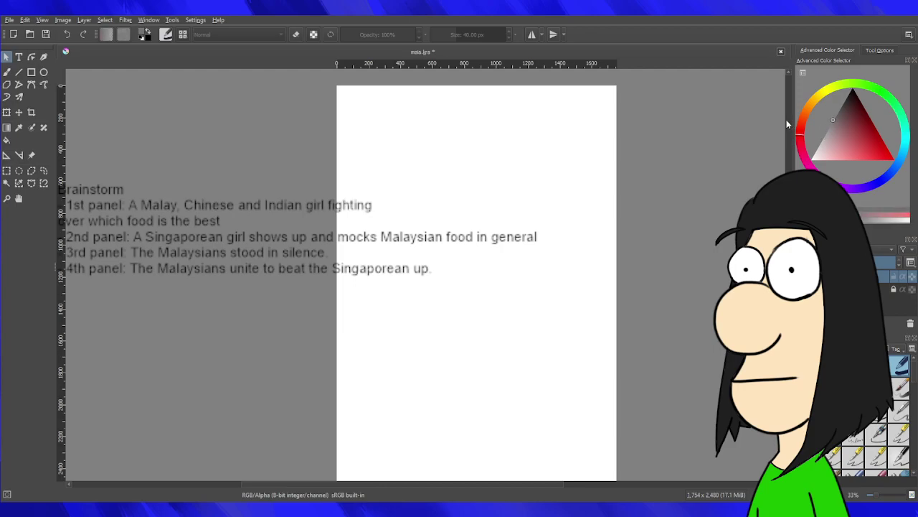
# Choose the Rectangle tool and reduce the brush size to 10 px.
pyautogui.click(31, 72)
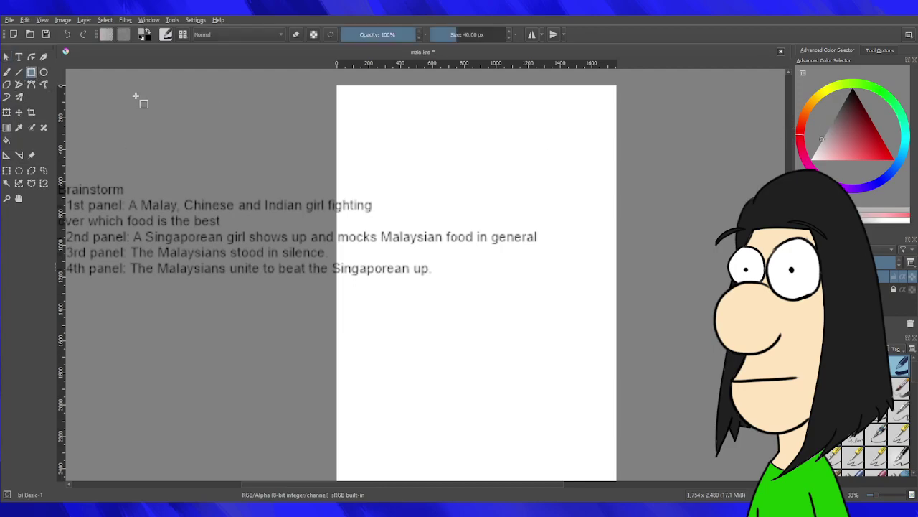
pyautogui.press('[')
pyautogui.press('[')
pyautogui.press('[')
pyautogui.press('[')
pyautogui.press('[')
pyautogui.press('[')
pyautogui.press('[')
pyautogui.press('[')
pyautogui.press('[')
pyautogui.press('[')
pyautogui.press('[')
pyautogui.press('[')
pyautogui.press('[')
pyautogui.press('[')
# Try to draw a wide panel rectangle across the upper part of the page, and undo it.
pyautogui.scroll(1, 386, 134)
pyautogui.scroll(-2, 392, 137)
pyautogui.scroll(2, 398, 138)
pyautogui.moveTo(369, 133); pyautogui.dragTo(332, 153)
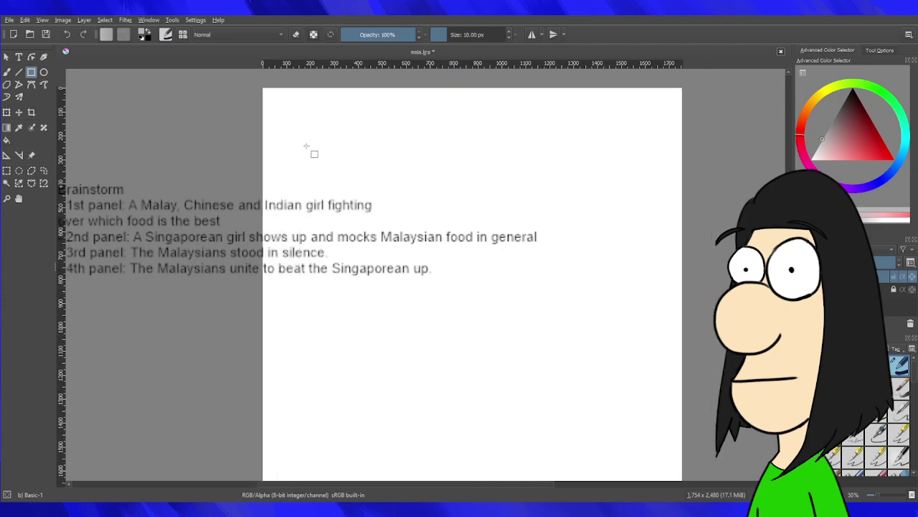
pyautogui.moveTo(285, 121)
pyautogui.mouseDown()
pyautogui.moveTo(423, 191)
pyautogui.moveTo(662, 287)
pyautogui.moveTo(669, 276)
pyautogui.moveTo(627, 189)
pyautogui.mouseUp()
pyautogui.hotkey('ctrl', 'z')
# Show the grid to check the spacing across the upper part of the page, and hide it again.
pyautogui.scroll(-2, 591, 295)
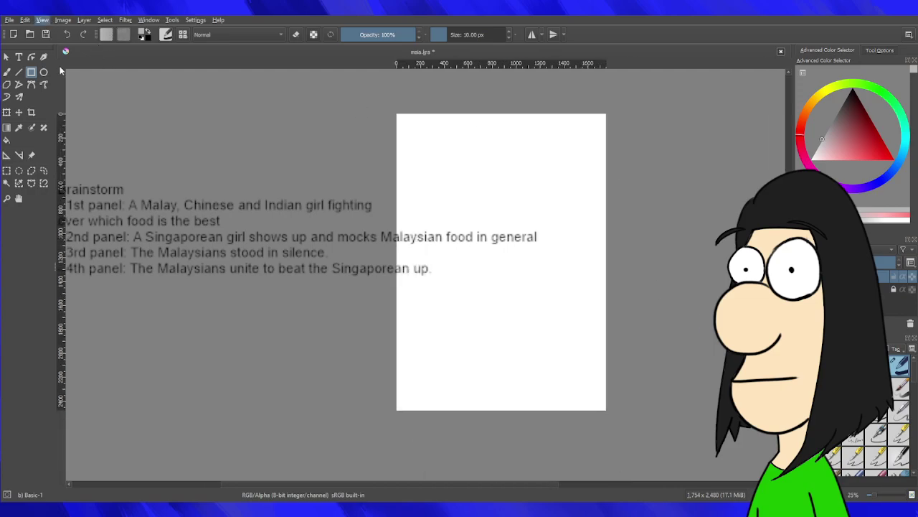
pyautogui.hotkey('ctrl', 'shift', "'")
pyautogui.scroll(2, 430, 181)
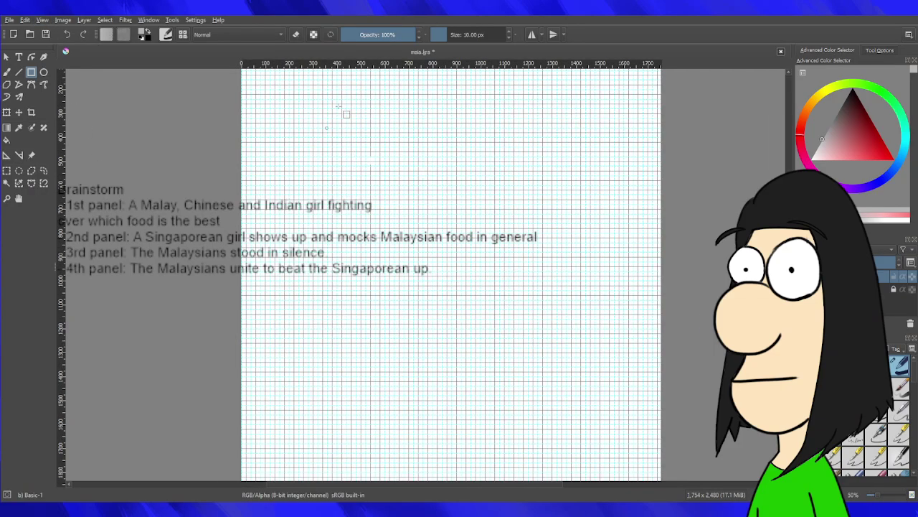
pyautogui.moveTo(420, 138); pyautogui.dragTo(428, 186)
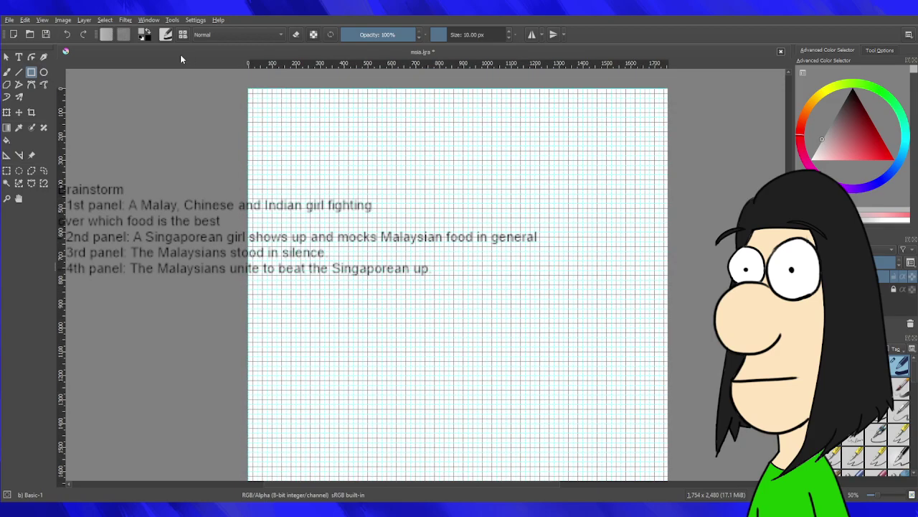
pyautogui.hotkey('ctrl', 'shift', "'")
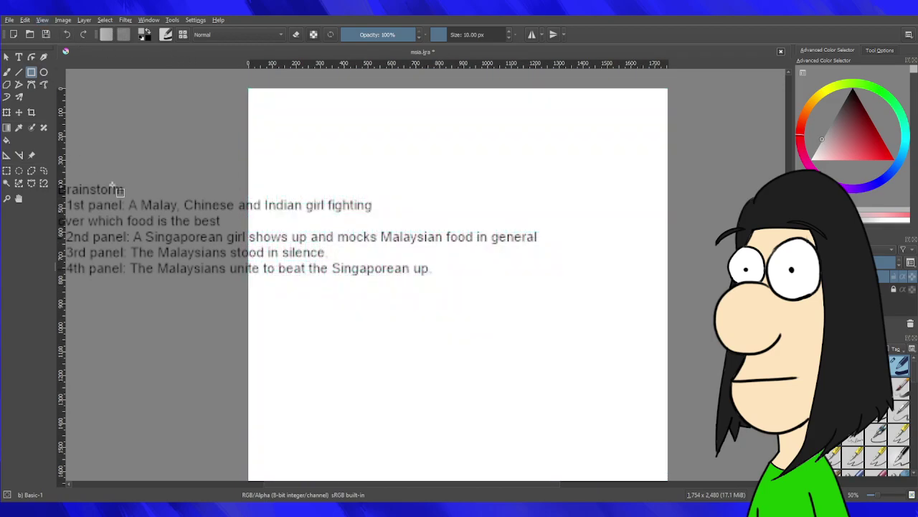
# Draw two stacked full-width panel rectangles in the upper half of the page, about 1580 px wide and about 630 and 560 px high.
pyautogui.scroll(-1, 445, 220)
pyautogui.scroll(1, 457, 284)
pyautogui.moveTo(367, 255); pyautogui.dragTo(391, 234)
pyautogui.scroll(-1, 384, 227)
pyautogui.moveTo(382, 170); pyautogui.dragTo(384, 184)
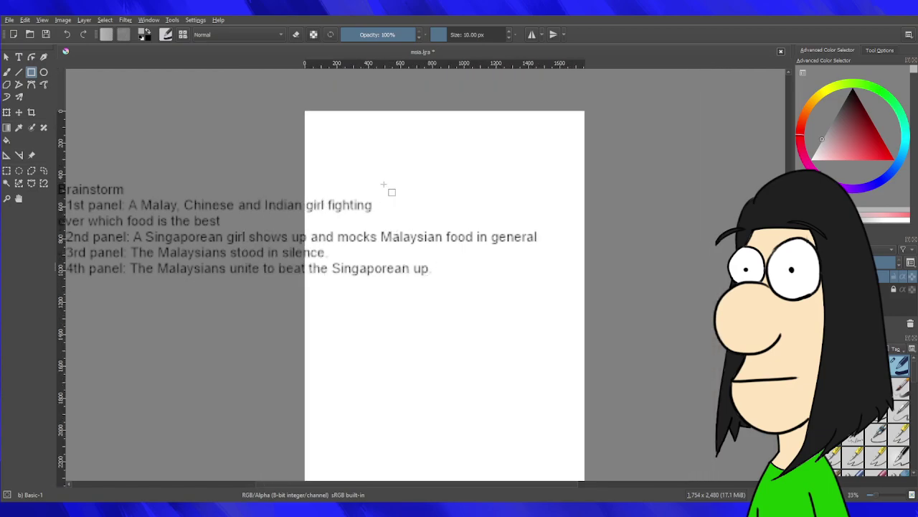
pyautogui.moveTo(320, 130); pyautogui.dragTo(571, 230)
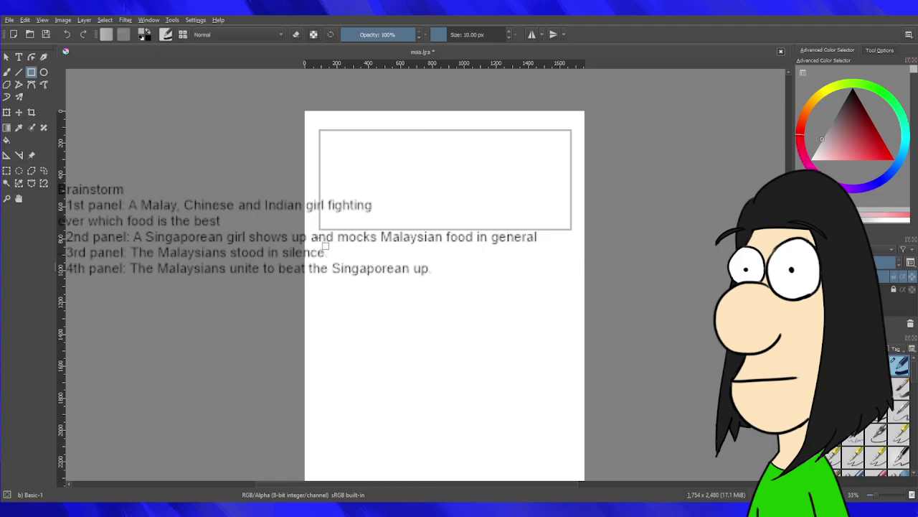
pyautogui.moveTo(319, 237); pyautogui.dragTo(572, 326)
# Draw two tall panel rectangles side by side below the second panel, about 790 and 740 px wide and 1010 px high.
pyautogui.scroll(-3, 380, 255)
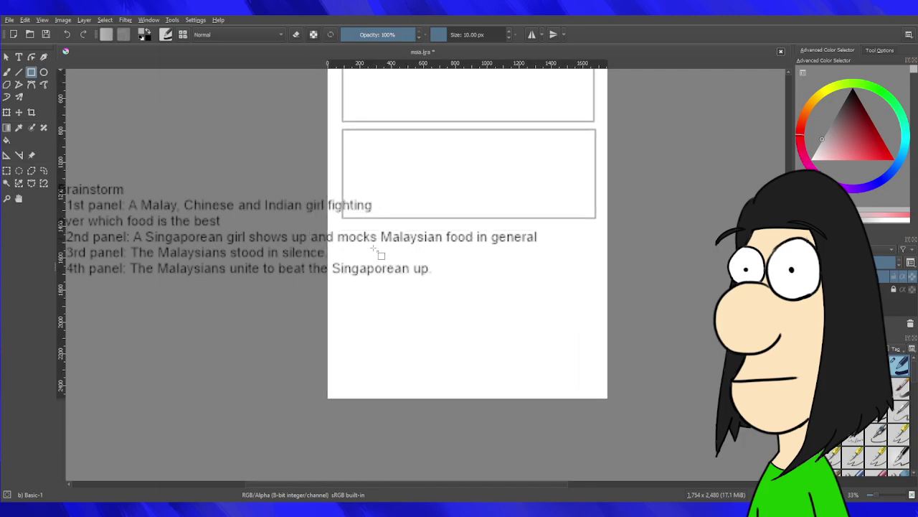
pyautogui.moveTo(342, 224); pyautogui.dragTo(468, 384)
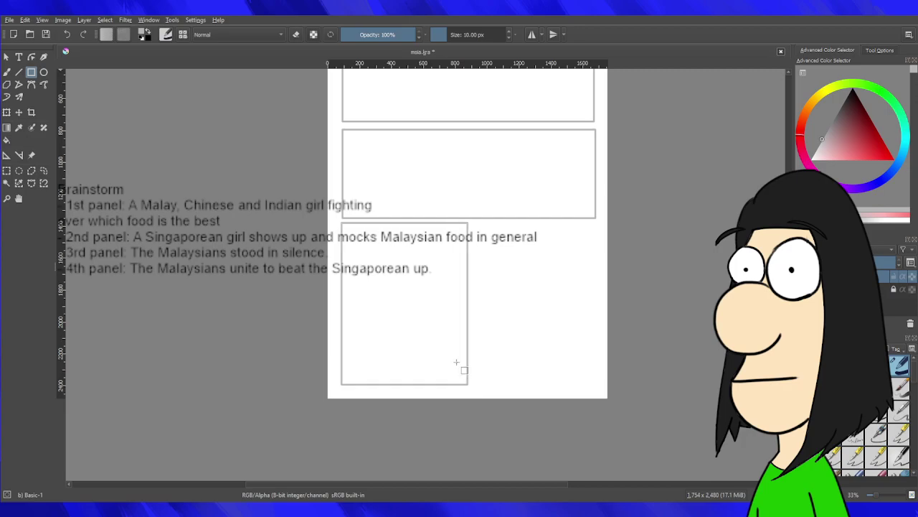
pyautogui.moveTo(476, 223); pyautogui.dragTo(594, 385)
# Check the four-panel layout and its gutters, both as a whole page and close up.
pyautogui.scroll(-5, 594, 385)
pyautogui.scroll(3, 584, 308)
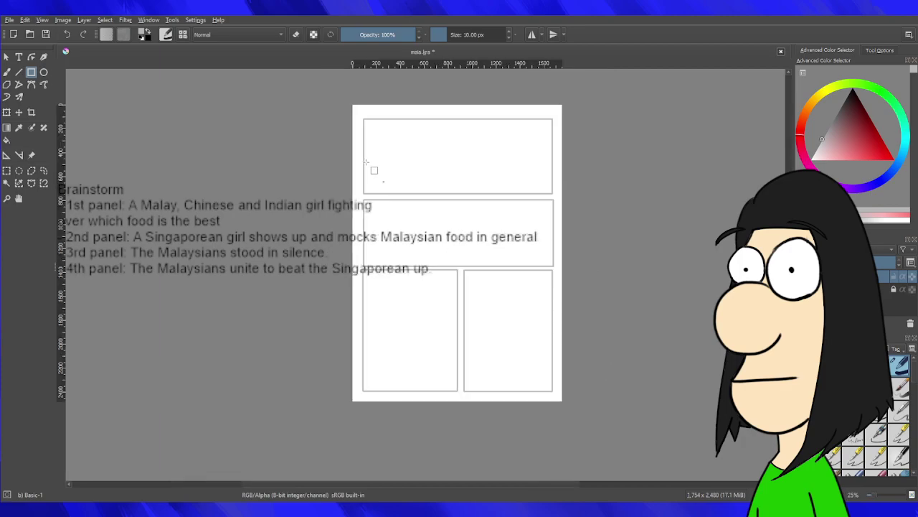
pyautogui.scroll(2, 366, 162)
pyautogui.scroll(-3, 576, 302)
pyautogui.scroll(-3, 538, 155)
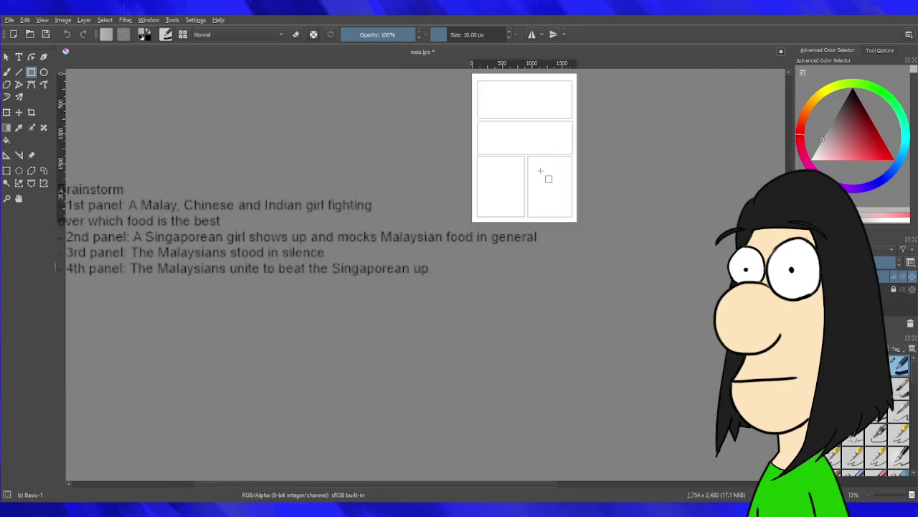
pyautogui.scroll(3, 539, 114)
pyautogui.moveTo(545, 309); pyautogui.dragTo(508, 314)
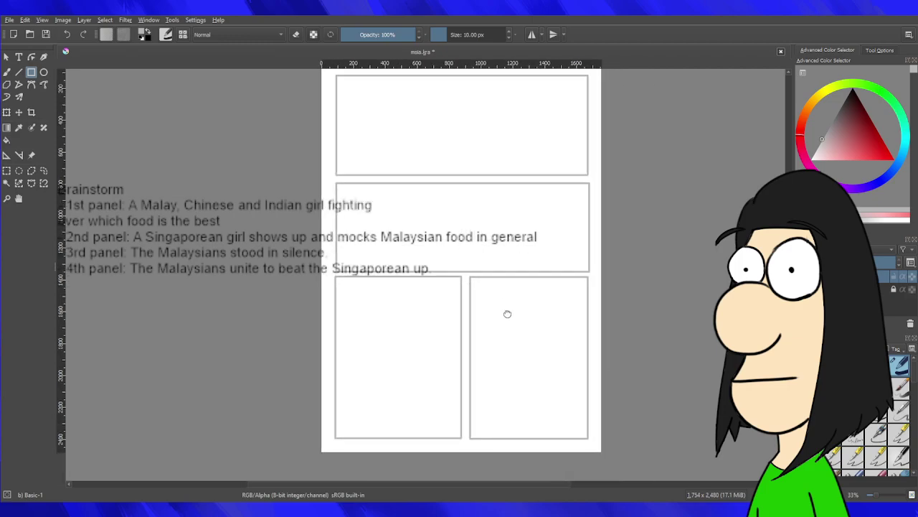
pyautogui.scroll(-4, 507, 314)
pyautogui.scroll(1, 513, 319)
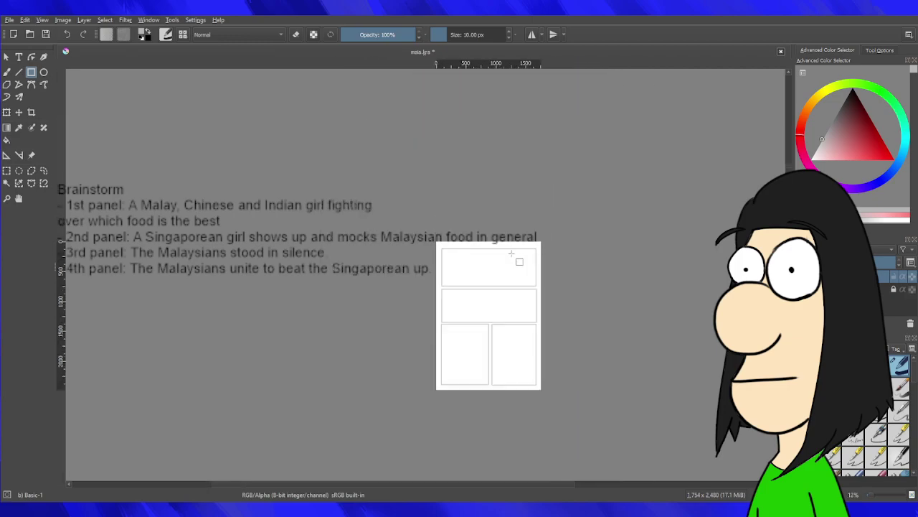
pyautogui.scroll(3, 519, 261)
pyautogui.scroll(-4, 533, 399)
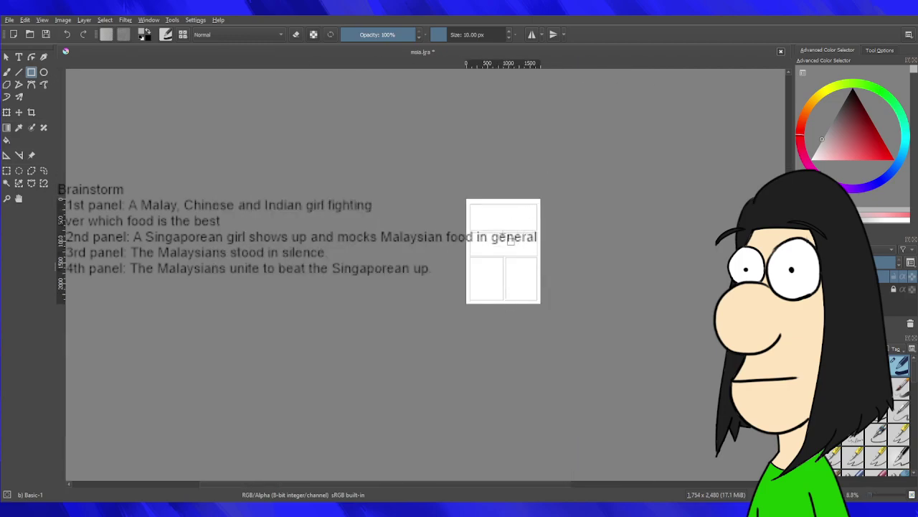
pyautogui.scroll(4, 513, 248)
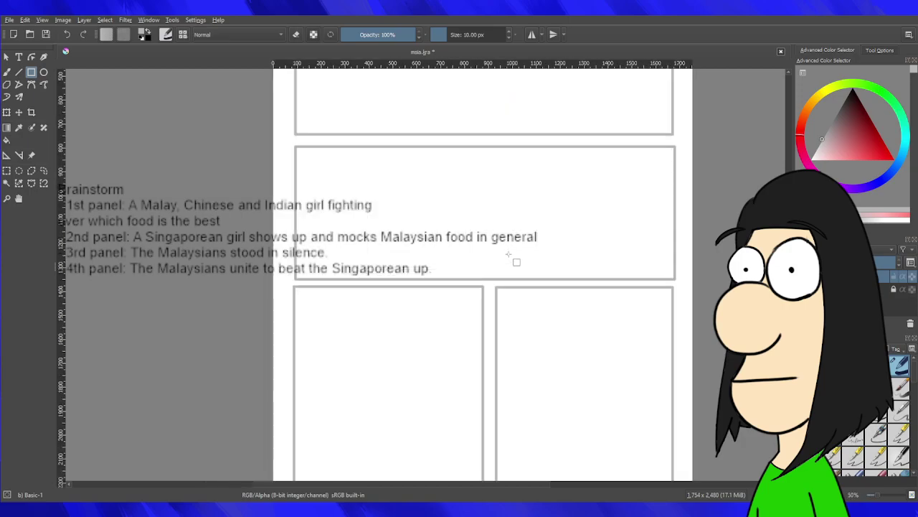
pyautogui.scroll(-3, 508, 254)
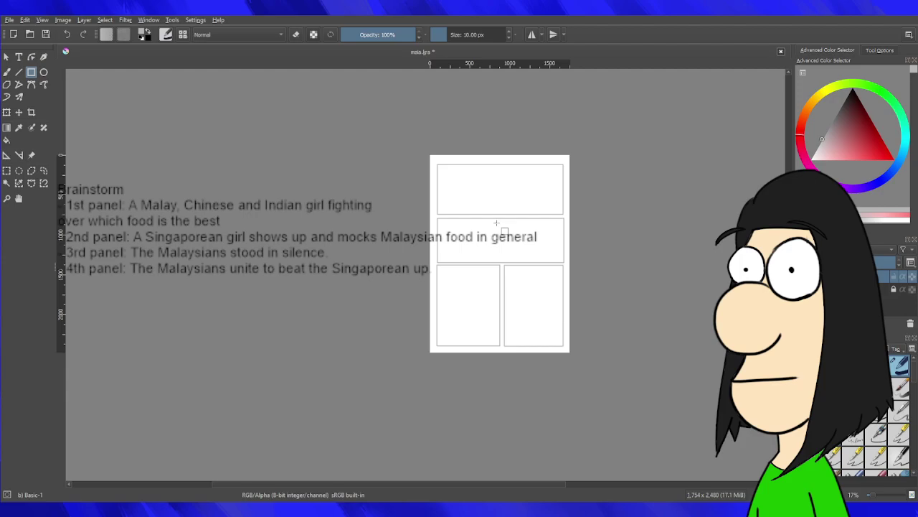
pyautogui.scroll(2, 496, 223)
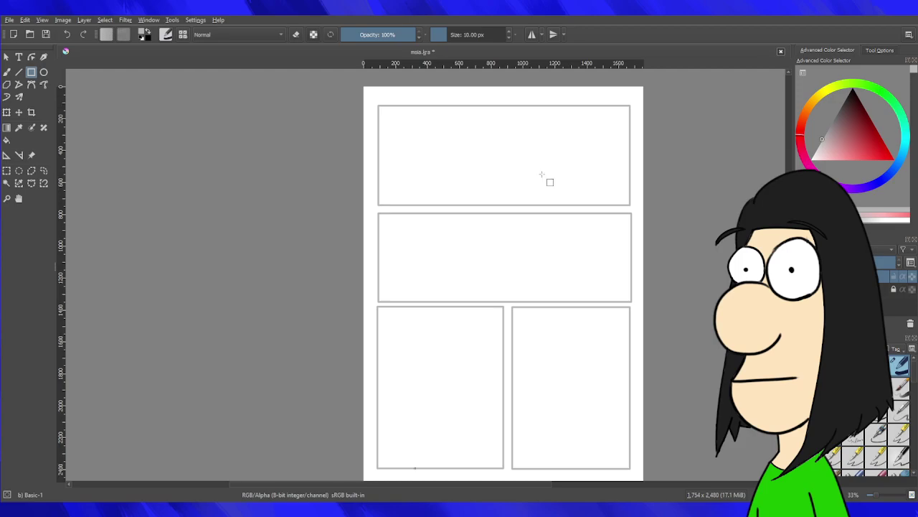
pyautogui.scroll(-3, 543, 191)
pyautogui.scroll(3, 550, 234)
pyautogui.scroll(1, 544, 205)
pyautogui.moveTo(472, 155); pyautogui.dragTo(445, 174)
pyautogui.scroll(-2, 457, 223)
pyautogui.scroll(2, 458, 223)
pyautogui.scroll(1, 459, 203)
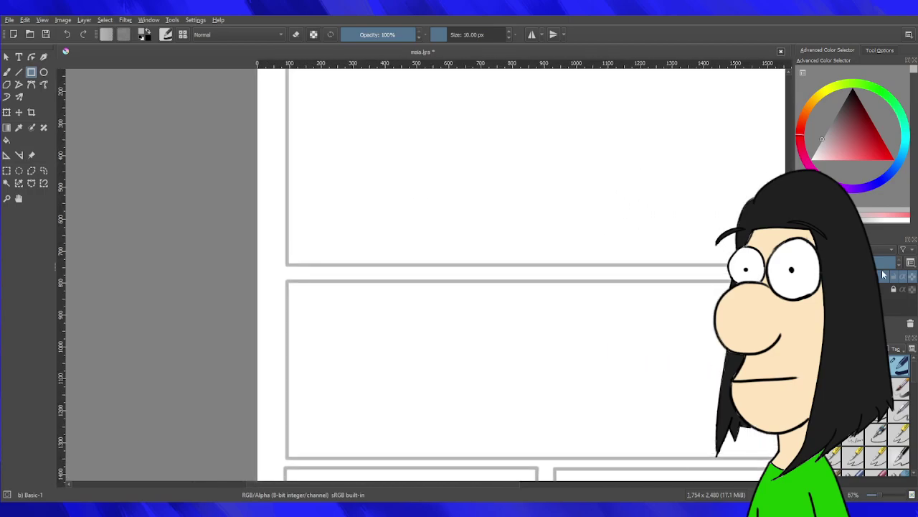
# Add a new paint layer above the panel border layer and rename it.
pyautogui.press('Insert')
pyautogui.doubleClick(850, 276)
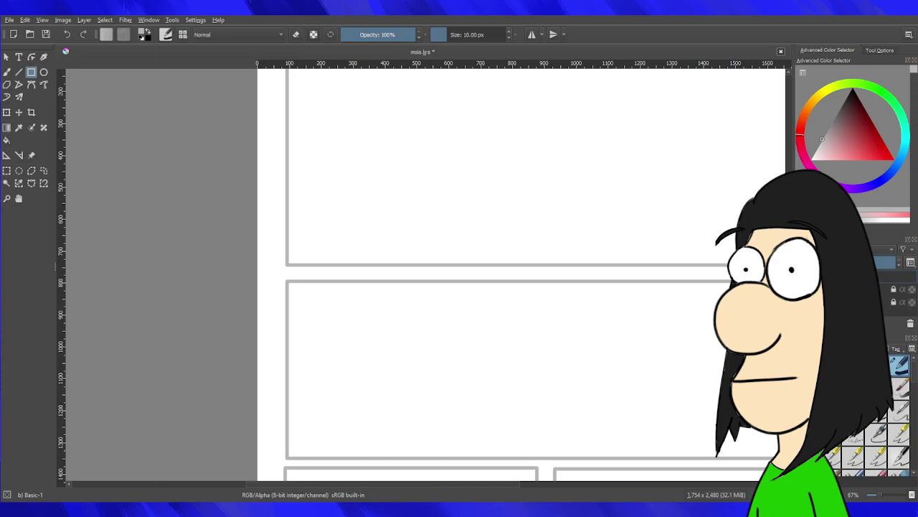
pyautogui.press('Return')
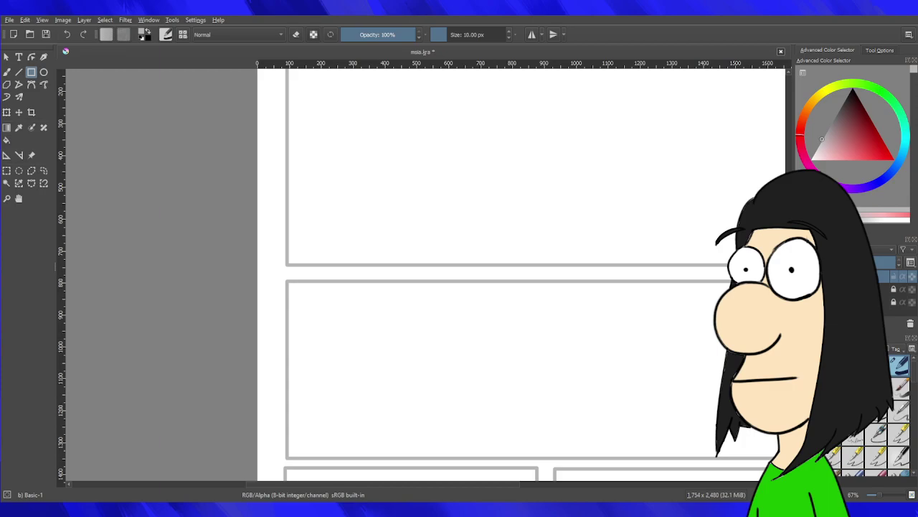
# Switch to the Freehand Brush with the Pencil-2 preset and set the foreground color to black.
pyautogui.click(854, 410)
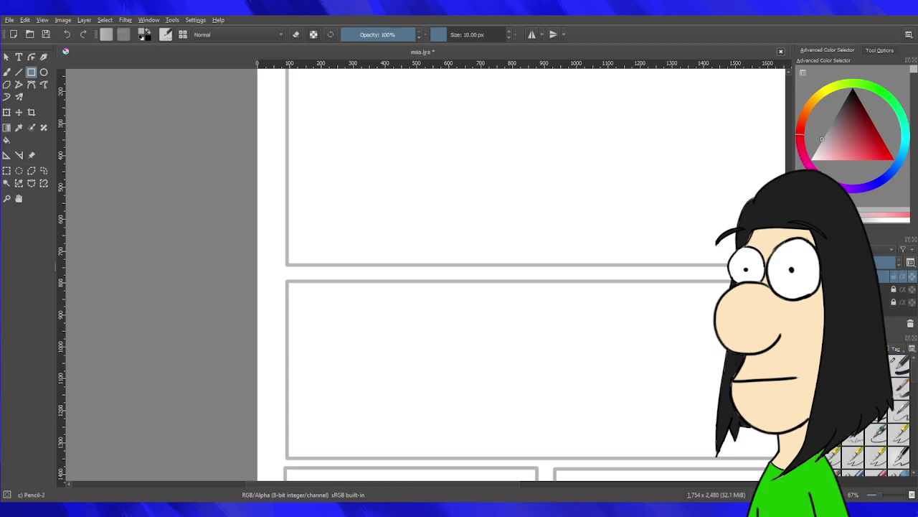
pyautogui.scroll(3, 505, 236)
pyautogui.press('b')
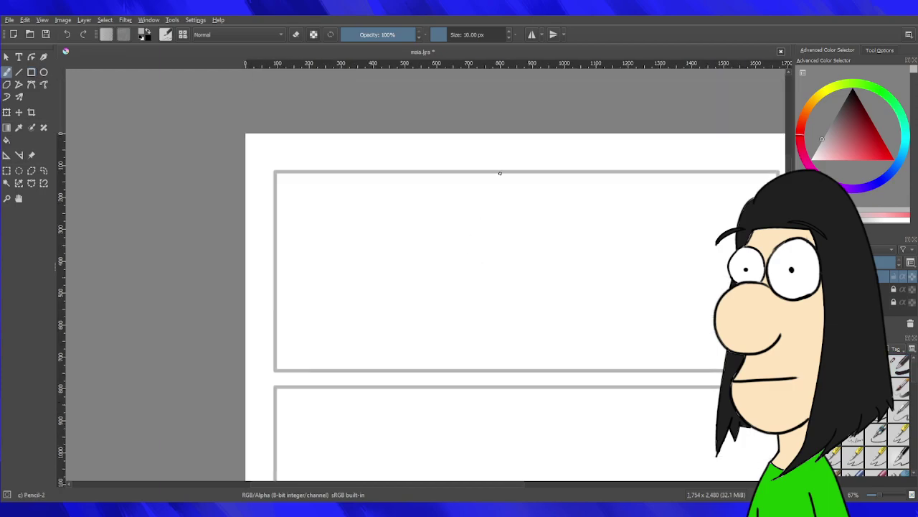
pyautogui.scroll(2, 441, 274)
pyautogui.scroll(-2, 451, 264)
pyautogui.scroll(2, 462, 248)
pyautogui.press('space')
pyautogui.moveTo(414, 293); pyautogui.dragTo(615, 185)
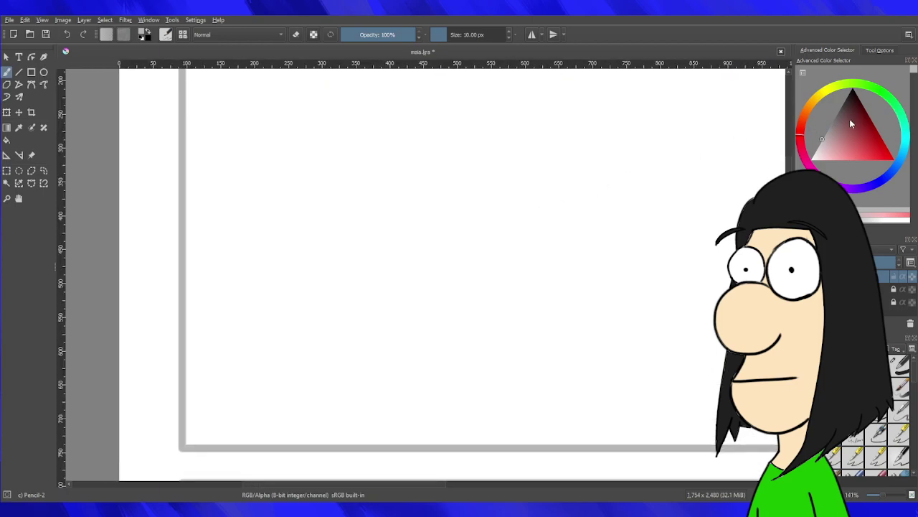
pyautogui.click(853, 89)
# Test a stroke, undo it, and set the Freehand Brush's smoothing to Basic.
pyautogui.moveTo(426, 249); pyautogui.dragTo(514, 189)
pyautogui.hotkey('ctrl', 'z')
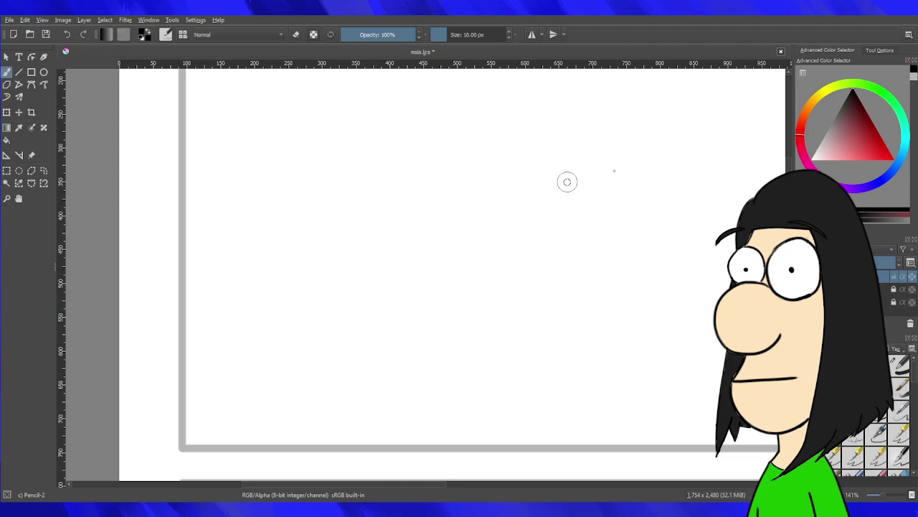
pyautogui.click(871, 52)
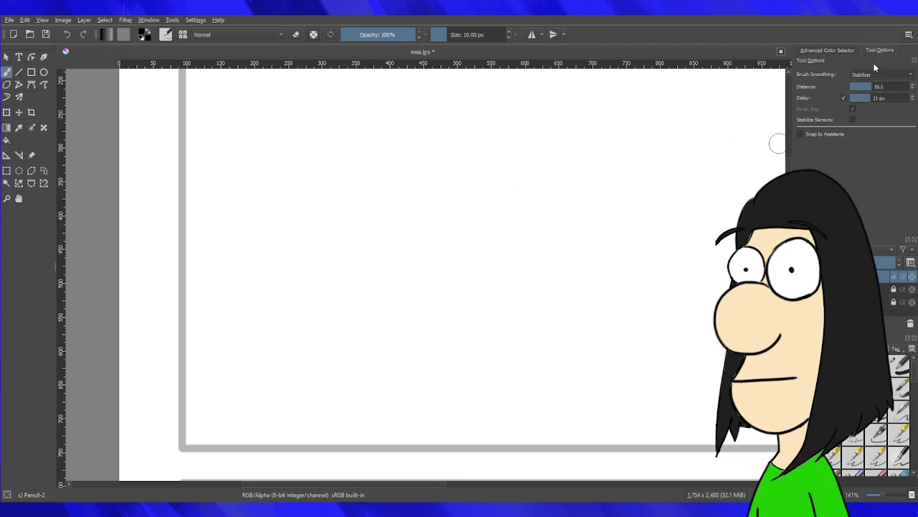
pyautogui.click(875, 74)
pyautogui.click(870, 87)
# Sketch a rough circle about 275 px wide for the head in the first panel, with a horizontal guide line across it.
pyautogui.click(399, 156)
pyautogui.moveTo(415, 123)
pyautogui.mouseDown()
pyautogui.moveTo(392, 158)
pyautogui.moveTo(412, 230)
pyautogui.moveTo(536, 208)
pyautogui.mouseUp()
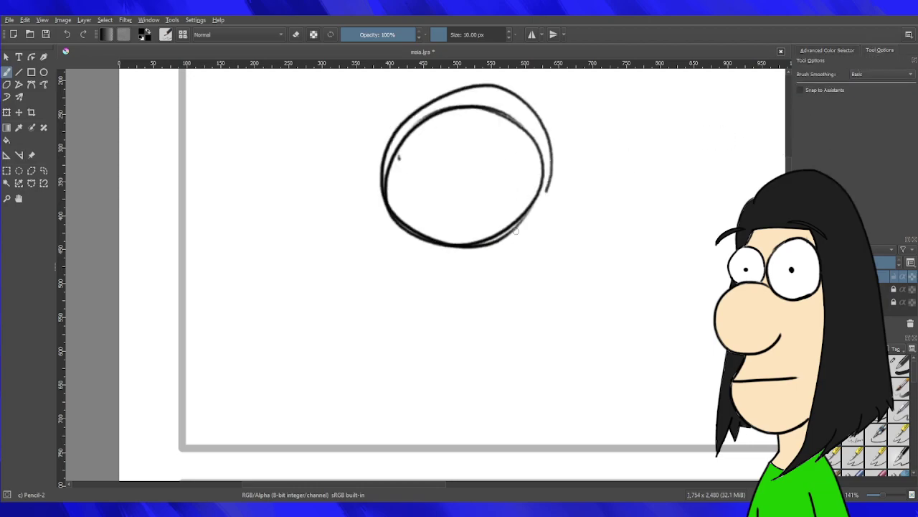
pyautogui.hotkey('ctrl', 'z')
pyautogui.moveTo(401, 144)
pyautogui.mouseDown()
pyautogui.moveTo(502, 137)
pyautogui.moveTo(455, 277)
pyautogui.moveTo(416, 232)
pyautogui.moveTo(564, 205)
pyautogui.mouseUp()
pyautogui.moveTo(401, 206); pyautogui.dragTo(558, 206)
pyautogui.moveTo(543, 165)
pyautogui.mouseDown()
pyautogui.moveTo(522, 276)
pyautogui.moveTo(524, 342)
pyautogui.mouseUp()
pyautogui.hotkey('ctrl', 'z')
pyautogui.hotkey('ctrl', 'z')
pyautogui.hotkey('ctrl', 'z')
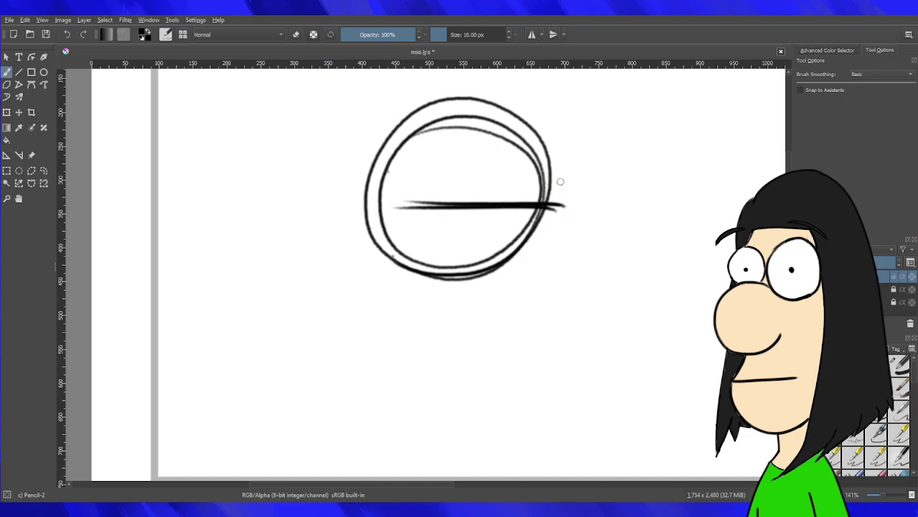
# Sketch the brow, front face profile and lower jawline, joining them in a pointed chin below the head circle.
pyautogui.moveTo(553, 149)
pyautogui.mouseDown()
pyautogui.moveTo(548, 213)
pyautogui.moveTo(568, 236)
pyautogui.moveTo(525, 334)
pyautogui.mouseUp()
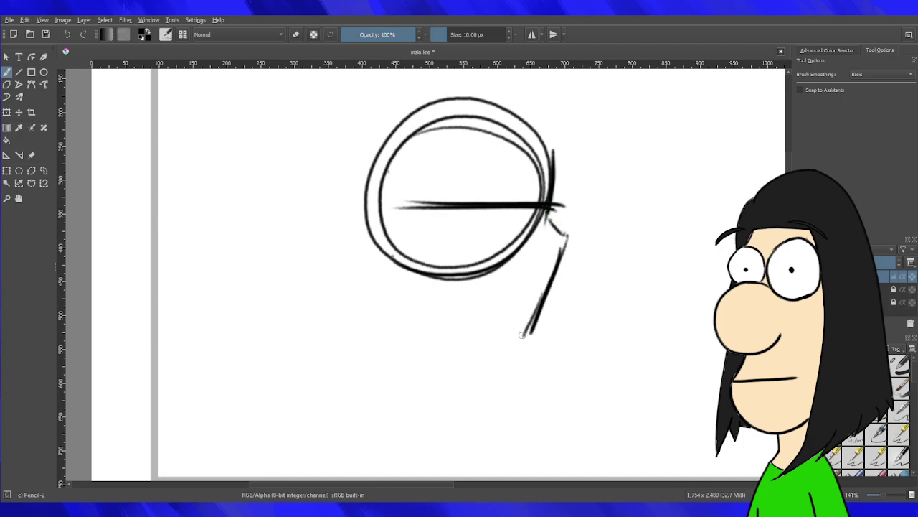
pyautogui.moveTo(417, 309); pyautogui.dragTo(516, 330)
pyautogui.hotkey('ctrl', 'z')
pyautogui.moveTo(418, 290); pyautogui.dragTo(535, 335)
# Build up the back and top of the skull with an outer contour around the head circle.
pyautogui.moveTo(386, 252); pyautogui.dragTo(375, 219)
pyautogui.moveTo(373, 179); pyautogui.dragTo(385, 255)
pyautogui.moveTo(373, 162)
pyautogui.mouseDown()
pyautogui.moveTo(390, 256)
pyautogui.moveTo(378, 251)
pyautogui.moveTo(419, 285)
pyautogui.mouseUp()
pyautogui.moveTo(413, 228); pyautogui.dragTo(432, 345)
pyautogui.moveTo(424, 188)
pyautogui.mouseDown()
pyautogui.moveTo(380, 282)
pyautogui.moveTo(425, 198)
pyautogui.moveTo(390, 264)
pyautogui.mouseUp()
pyautogui.hotkey('ctrl', 'z')
pyautogui.moveTo(456, 187); pyautogui.dragTo(395, 289)
pyautogui.moveTo(395, 289)
pyautogui.mouseDown()
pyautogui.moveTo(435, 207)
pyautogui.moveTo(457, 194)
pyautogui.mouseUp()
pyautogui.moveTo(413, 231); pyautogui.dragTo(490, 190)
pyautogui.moveTo(425, 211)
pyautogui.mouseDown()
pyautogui.moveTo(502, 181)
pyautogui.moveTo(541, 193)
pyautogui.mouseUp()
pyautogui.moveTo(451, 200); pyautogui.dragTo(570, 239)
pyautogui.moveTo(519, 187)
pyautogui.mouseDown()
pyautogui.moveTo(568, 253)
pyautogui.moveTo(562, 227)
pyautogui.moveTo(571, 267)
pyautogui.mouseUp()
# Select the head sketch with a rectangular selection and scale it down to under half size inside the first panel.
pyautogui.scroll(-7, 619, 160)
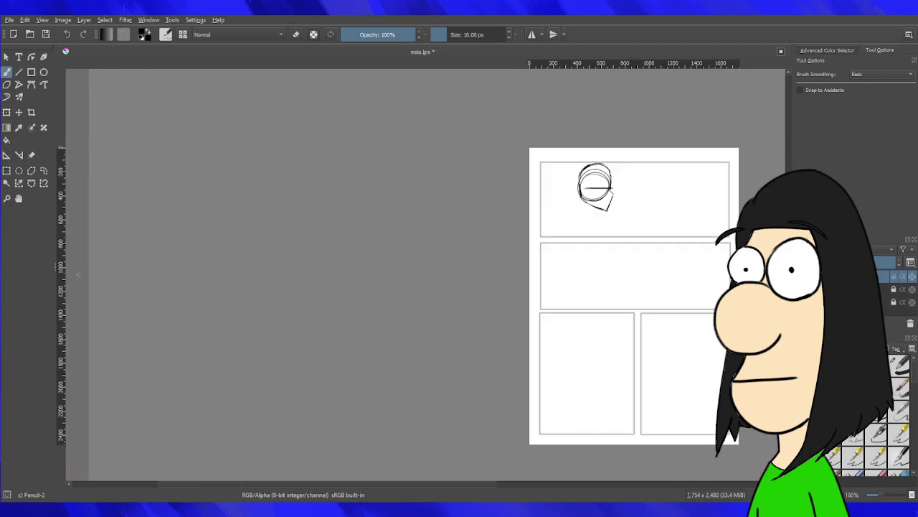
pyautogui.scroll(6, 634, 140)
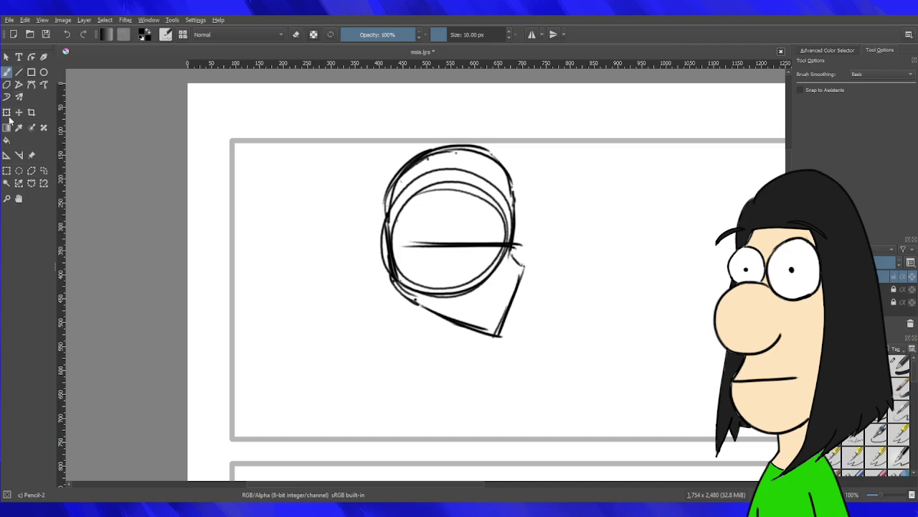
pyautogui.click(7, 172)
pyautogui.moveTo(340, 133); pyautogui.dragTo(580, 379)
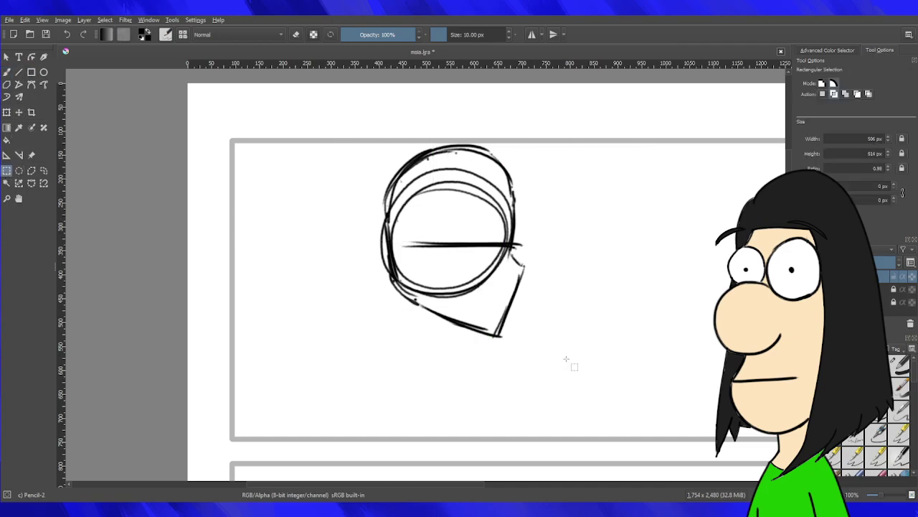
pyautogui.click(7, 113)
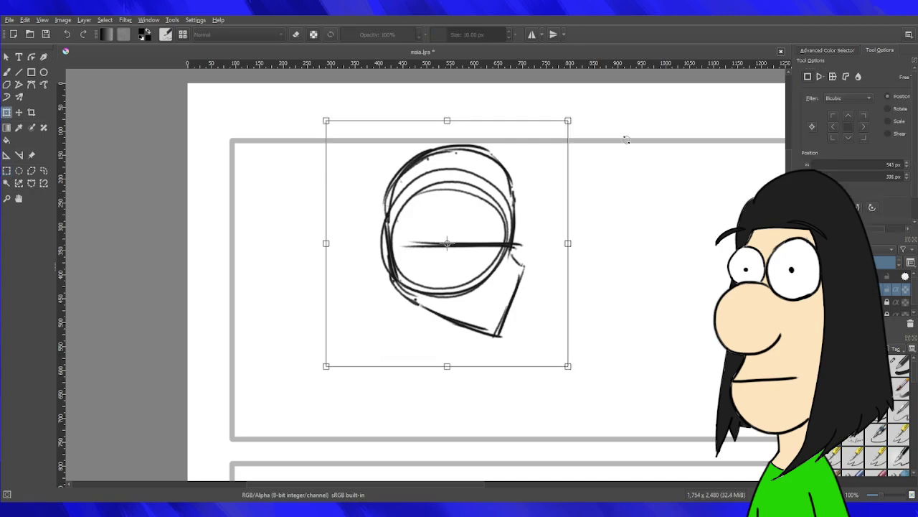
pyautogui.moveTo(567, 119); pyautogui.dragTo(447, 241)
pyautogui.moveTo(398, 300); pyautogui.dragTo(433, 290)
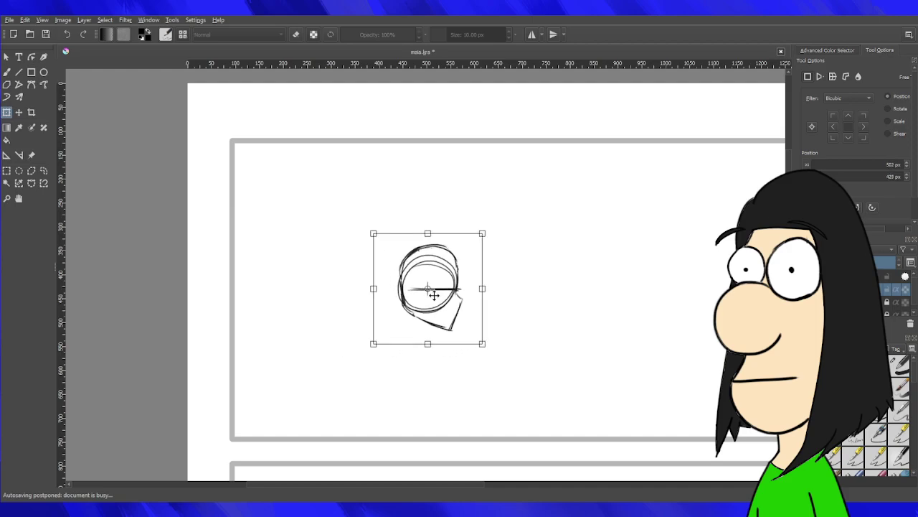
# Enlarge the selected head sketch slightly, reposition it in the first panel and apply the transform.
pyautogui.scroll(-5, 519, 381)
pyautogui.scroll(7, 513, 375)
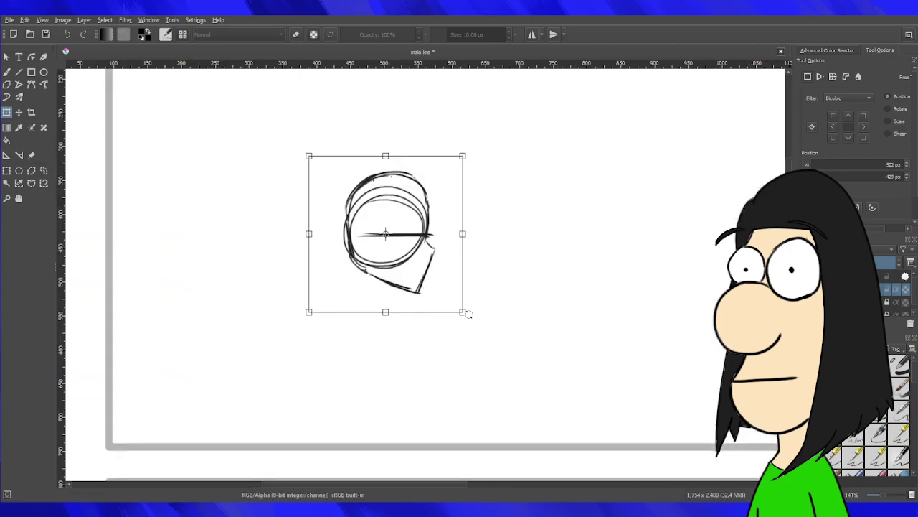
pyautogui.moveTo(467, 316); pyautogui.dragTo(489, 338)
pyautogui.moveTo(396, 275); pyautogui.dragTo(370, 251)
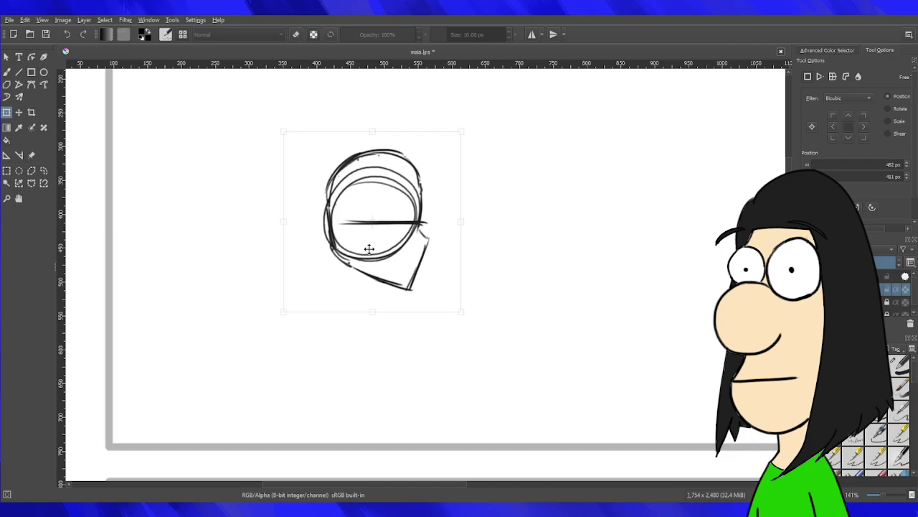
pyautogui.press('Return')
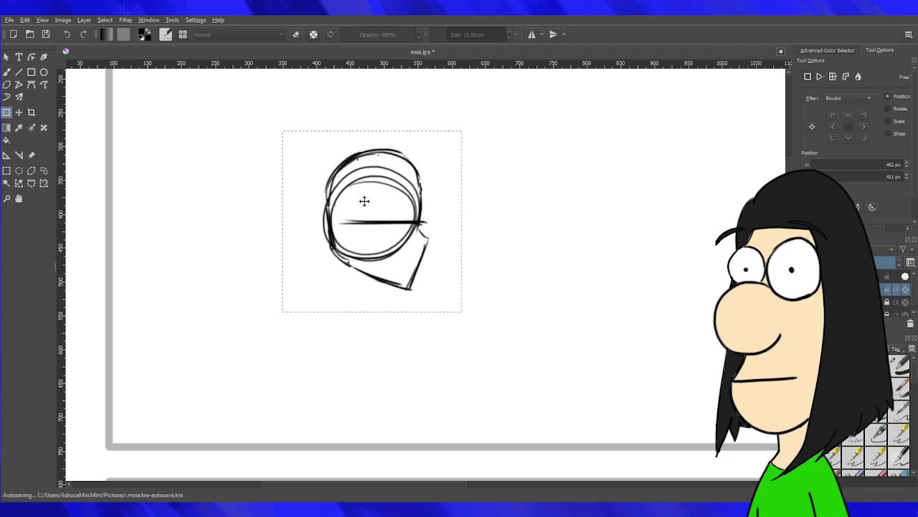
pyautogui.scroll(-3, 364, 201)
pyautogui.scroll(3, 371, 246)
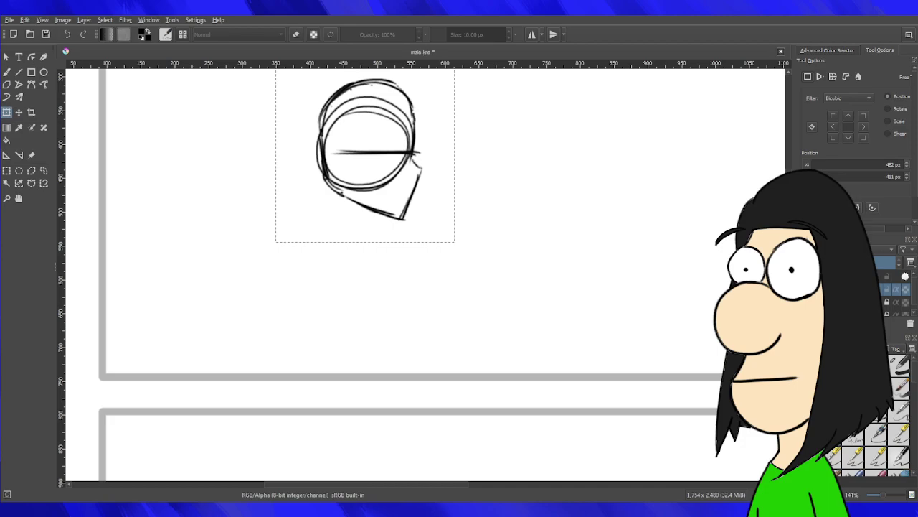
# Clear the selection and erase the whole head sketch from the first panel with the Eraser Circle brush.
pyautogui.scroll(2, 552, 146)
pyautogui.moveTo(395, 194); pyautogui.dragTo(574, 267)
pyautogui.scroll(-2, 574, 267)
pyautogui.scroll(1, 569, 265)
pyautogui.hotkey('ctrl', 'shift', 'a')
pyautogui.press('e')
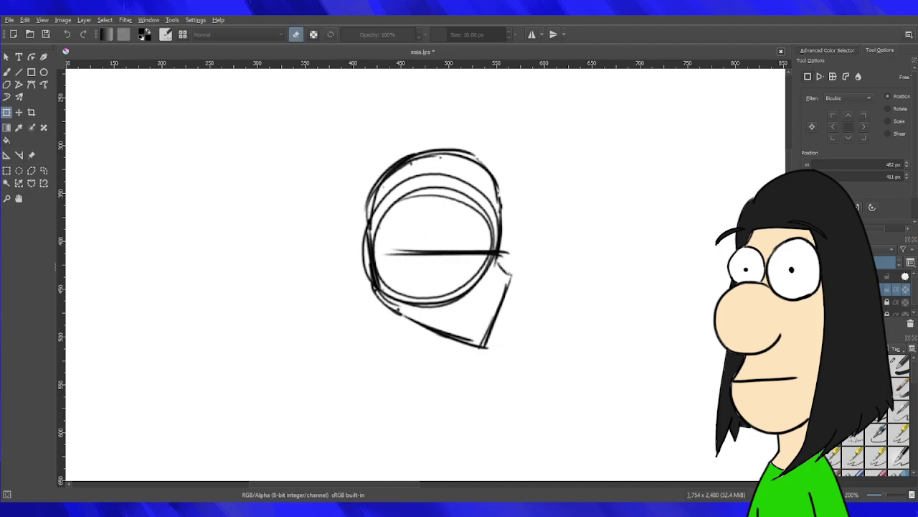
pyautogui.press('b')
pyautogui.click(809, 364)
pyautogui.moveTo(482, 202)
pyautogui.mouseDown()
pyautogui.moveTo(495, 259)
pyautogui.moveTo(339, 208)
pyautogui.moveTo(390, 342)
pyautogui.moveTo(463, 242)
pyautogui.mouseUp()
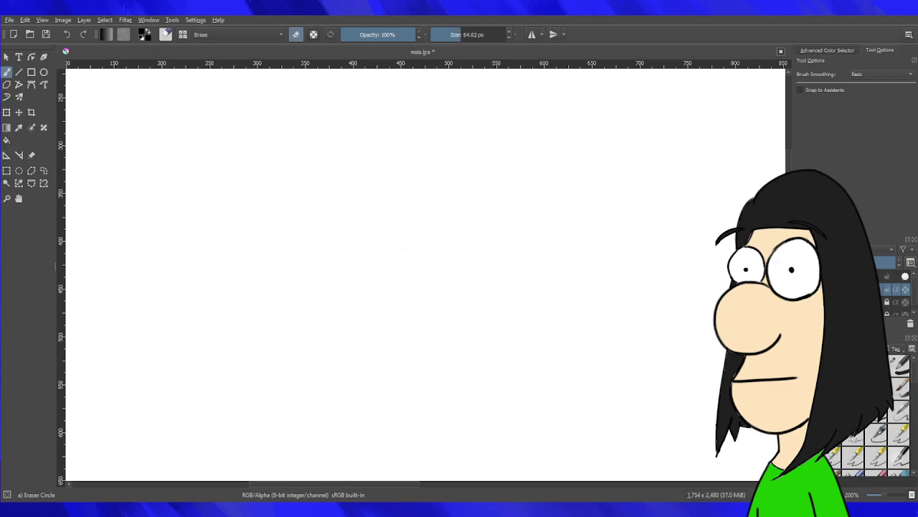
pyautogui.press('/')
pyautogui.moveTo(339, 152)
pyautogui.mouseDown()
pyautogui.moveTo(362, 290)
pyautogui.moveTo(504, 165)
pyautogui.moveTo(523, 183)
pyautogui.moveTo(504, 237)
pyautogui.mouseUp()
pyautogui.moveTo(350, 238); pyautogui.dragTo(348, 252)
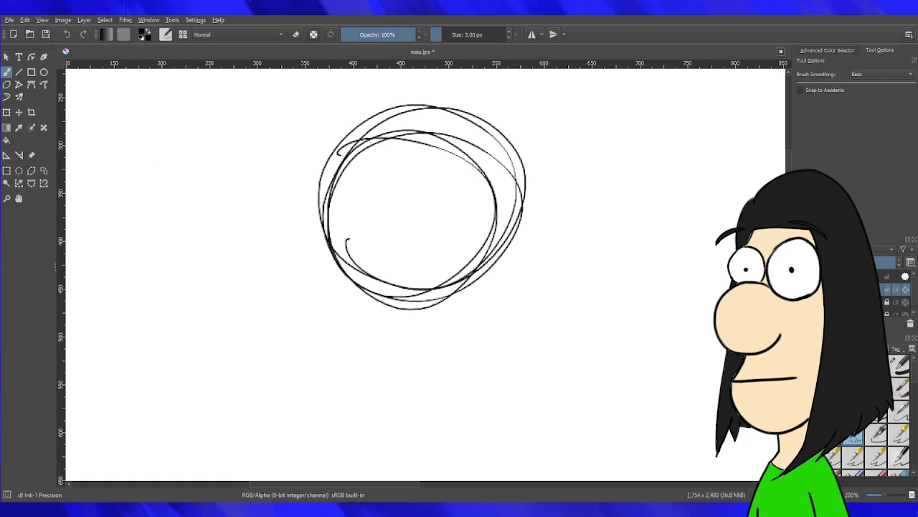
pyautogui.press('/')
pyautogui.press('Delete')
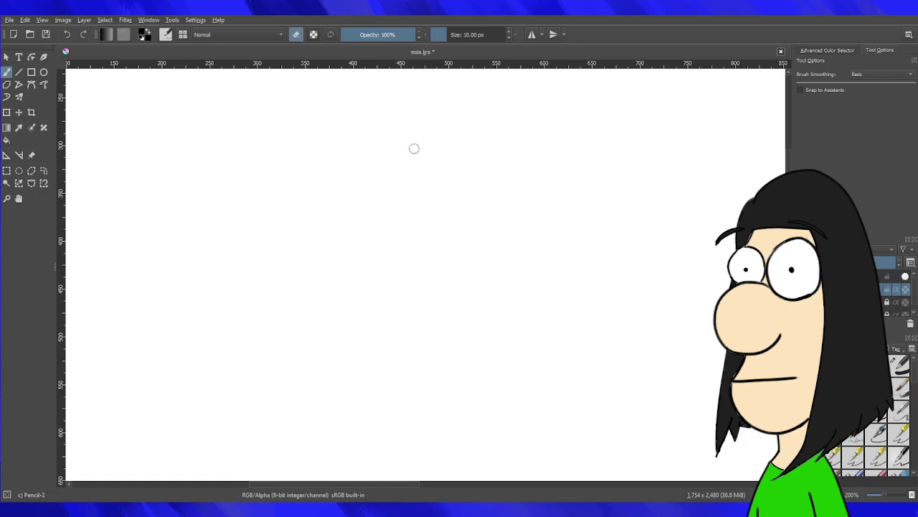
# Leave eraser mode, reduce the Pencil-2 brush to 5 px and sketch a looped head circle about 230 px wide.
pyautogui.press('e')
pyautogui.press('[')
pyautogui.press('[')
pyautogui.moveTo(366, 159)
pyautogui.mouseDown()
pyautogui.moveTo(457, 139)
pyautogui.moveTo(287, 237)
pyautogui.moveTo(479, 220)
pyautogui.moveTo(481, 177)
pyautogui.moveTo(294, 206)
pyautogui.mouseUp()
pyautogui.moveTo(534, 262); pyautogui.dragTo(670, 259)
pyautogui.moveTo(607, 266)
pyautogui.mouseDown()
pyautogui.moveTo(597, 214)
pyautogui.moveTo(581, 238)
pyautogui.mouseUp()
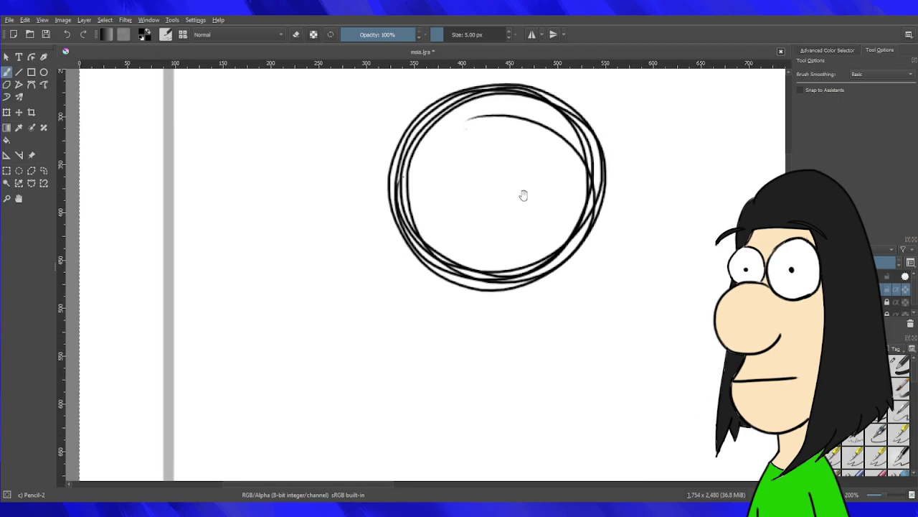
# Draw a slanted guide line from near the top of the head circle down past its lower edge.
pyautogui.moveTo(518, 106); pyautogui.dragTo(456, 329)
pyautogui.hotkey('ctrl', 'z')
pyautogui.moveTo(521, 104); pyautogui.dragTo(482, 351)
pyautogui.hotkey('ctrl', 'z')
pyautogui.moveTo(521, 101)
pyautogui.mouseDown()
pyautogui.moveTo(479, 369)
pyautogui.moveTo(470, 373)
pyautogui.mouseUp()
pyautogui.hotkey('ctrl', 'z')
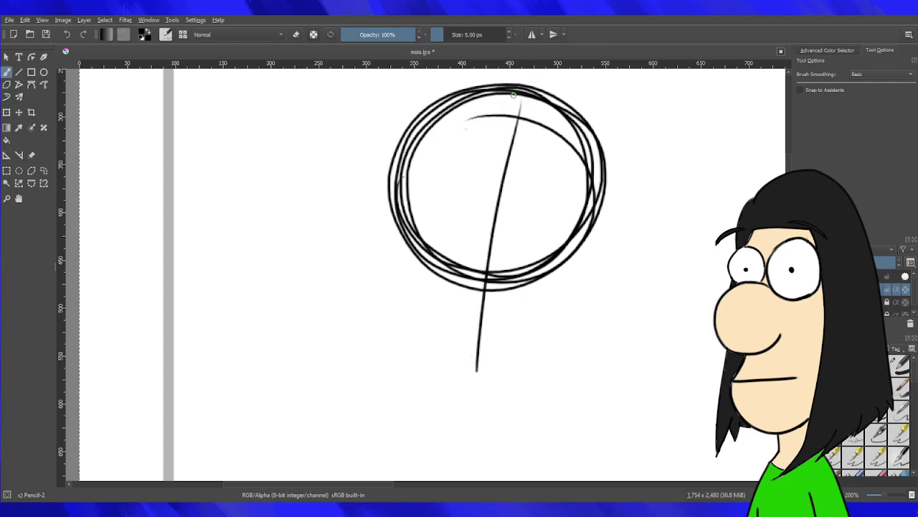
pyautogui.hotkey('ctrl', 'z')
pyautogui.moveTo(514, 97); pyautogui.dragTo(475, 267)
pyautogui.moveTo(463, 348); pyautogui.dragTo(463, 354)
pyautogui.moveTo(514, 96); pyautogui.dragTo(463, 324)
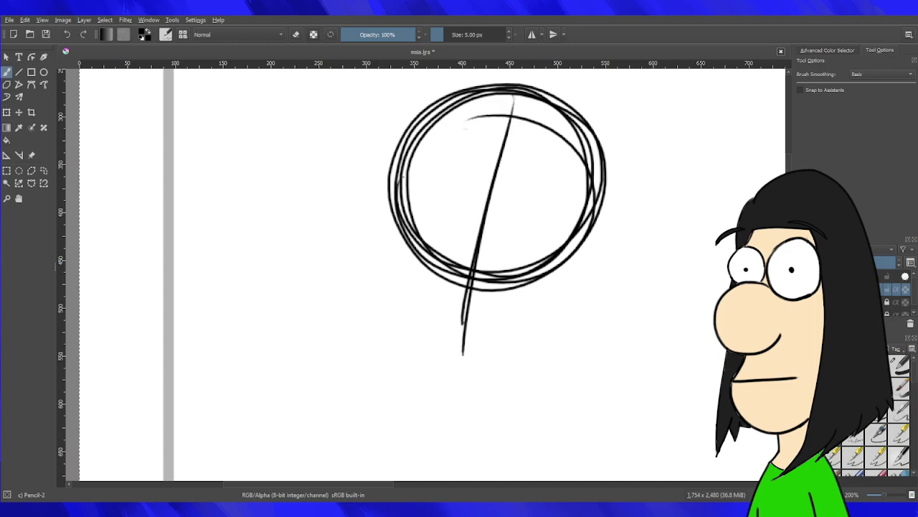
# Add head guide lines: a slightly sloping one below the circle, a diagonal at the front and a vertical at the back.
pyautogui.moveTo(352, 250); pyautogui.dragTo(584, 304)
pyautogui.hotkey('ctrl', 'z')
pyautogui.moveTo(386, 283); pyautogui.dragTo(604, 309)
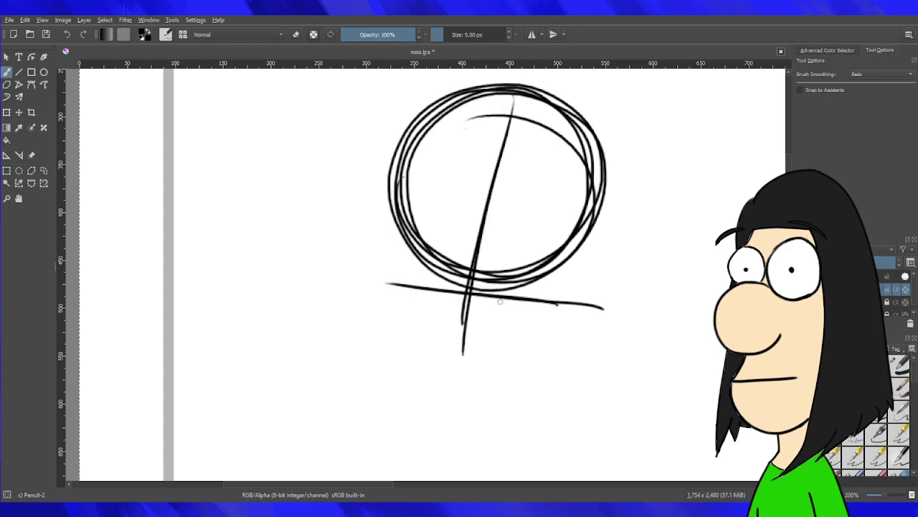
pyautogui.moveTo(652, 151); pyautogui.dragTo(511, 363)
pyautogui.hotkey('ctrl', 'z')
pyautogui.moveTo(648, 144)
pyautogui.mouseDown()
pyautogui.moveTo(504, 378)
pyautogui.moveTo(529, 337)
pyautogui.mouseUp()
pyautogui.moveTo(387, 106); pyautogui.dragTo(396, 366)
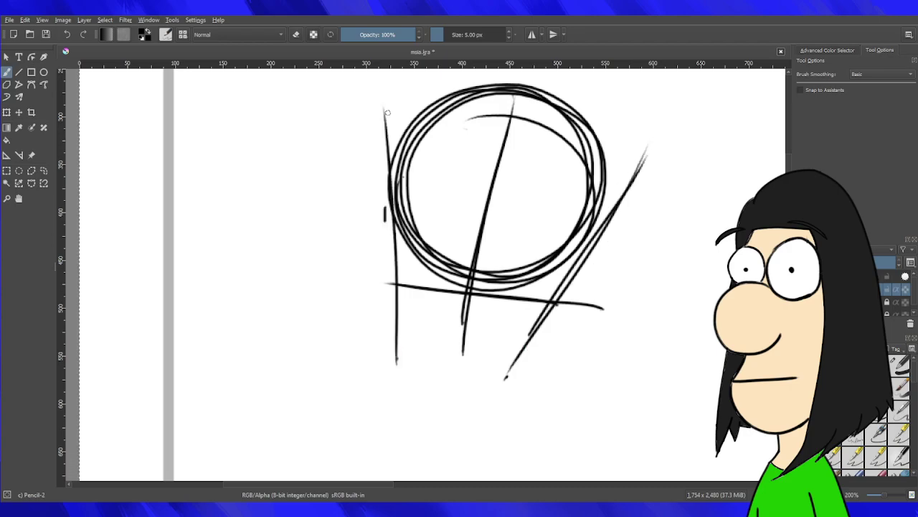
pyautogui.hotkey('ctrl', 'z')
pyautogui.moveTo(385, 96); pyautogui.dragTo(395, 352)
# Sketch the face profile with a pointed nose down to the chin, and join the chin to the back of the head with a jawline.
pyautogui.moveTo(602, 205); pyautogui.dragTo(589, 268)
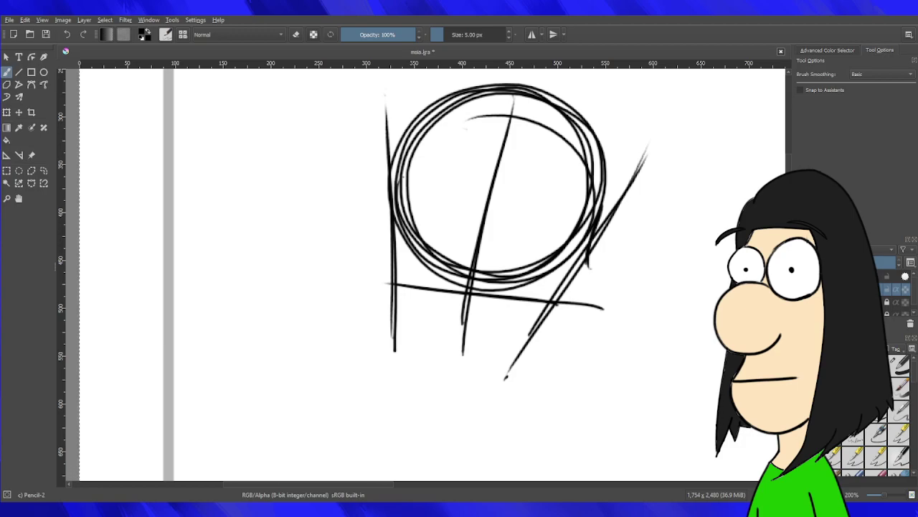
pyautogui.moveTo(588, 254)
pyautogui.mouseDown()
pyautogui.moveTo(609, 280)
pyautogui.moveTo(587, 292)
pyautogui.moveTo(540, 377)
pyautogui.mouseUp()
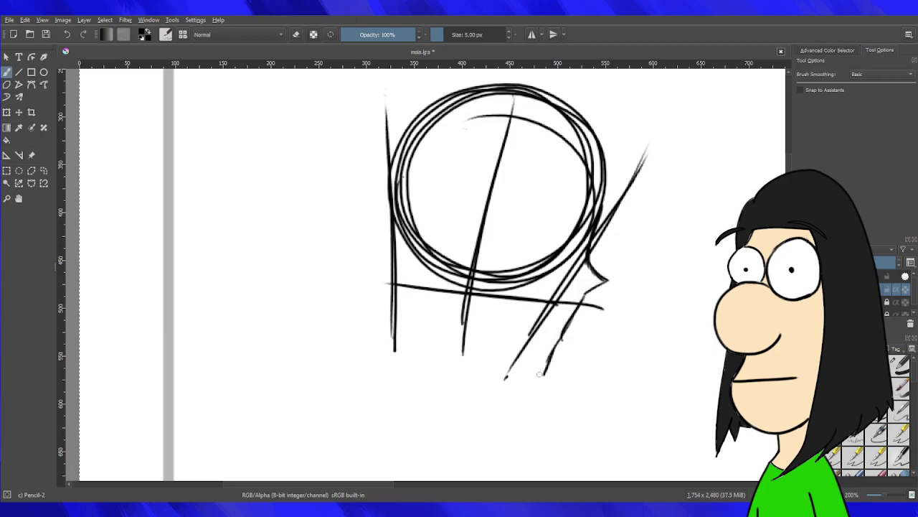
pyautogui.moveTo(452, 334); pyautogui.dragTo(538, 375)
pyautogui.hotkey('ctrl', 'z')
pyautogui.moveTo(444, 332); pyautogui.dragTo(544, 377)
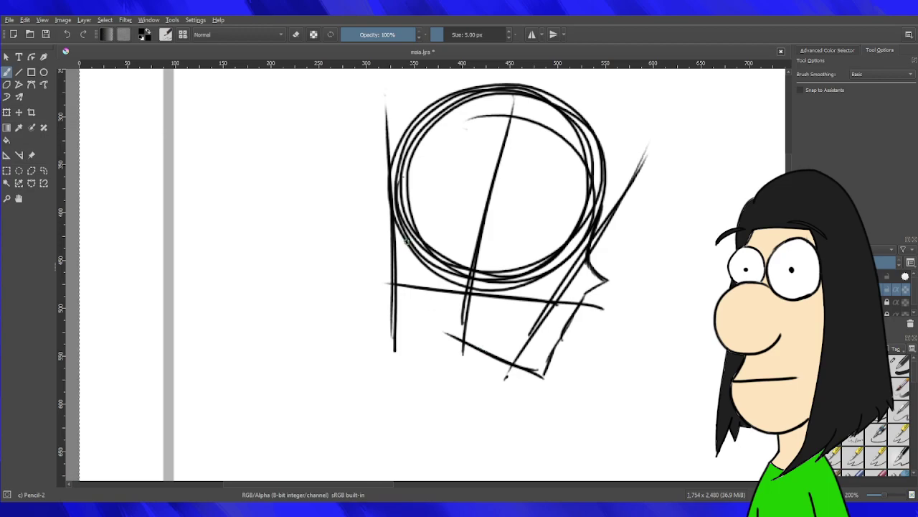
pyautogui.hotkey('ctrl', 'z')
pyautogui.moveTo(449, 330); pyautogui.dragTo(559, 382)
pyautogui.hotkey('ctrl', 'z')
pyautogui.moveTo(452, 341)
pyautogui.mouseDown()
pyautogui.moveTo(545, 373)
pyautogui.moveTo(531, 363)
pyautogui.mouseUp()
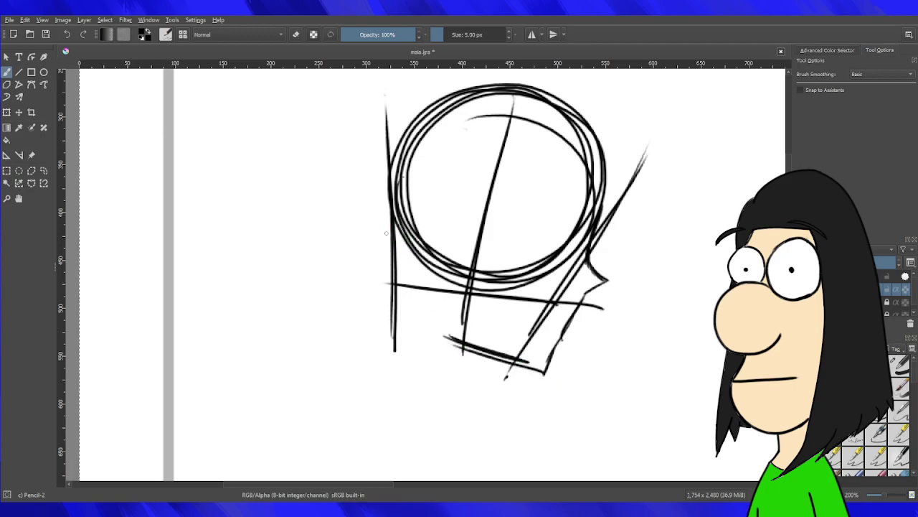
pyautogui.moveTo(395, 224)
pyautogui.mouseDown()
pyautogui.moveTo(436, 328)
pyautogui.moveTo(449, 337)
pyautogui.moveTo(415, 289)
pyautogui.moveTo(390, 198)
pyautogui.mouseUp()
pyautogui.hotkey('ctrl', 'z')
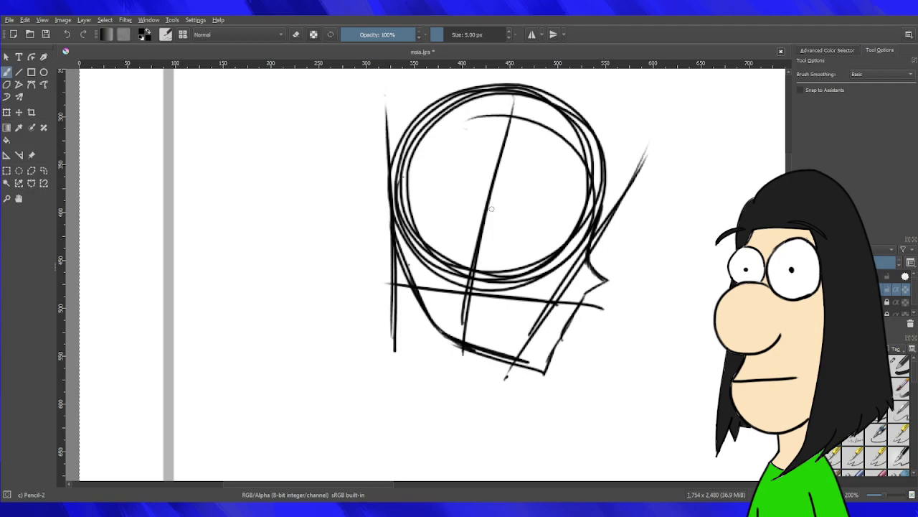
pyautogui.scroll(-3, 492, 207)
pyautogui.scroll(6, 523, 258)
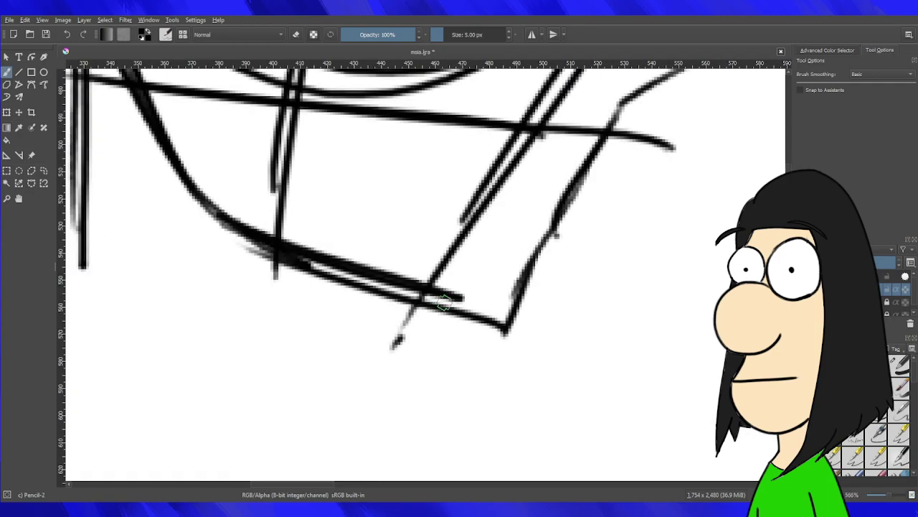
pyautogui.moveTo(556, 241)
pyautogui.mouseDown()
pyautogui.moveTo(579, 234)
pyautogui.moveTo(551, 268)
pyautogui.mouseUp()
pyautogui.hotkey('ctrl', 'z')
pyautogui.hotkey('ctrl', 'z')
pyautogui.hotkey('ctrl', 'z')
# Check the new head sketch's size and placement against the whole comic page.
pyautogui.scroll(-10, 553, 191)
pyautogui.scroll(-2, 552, 161)
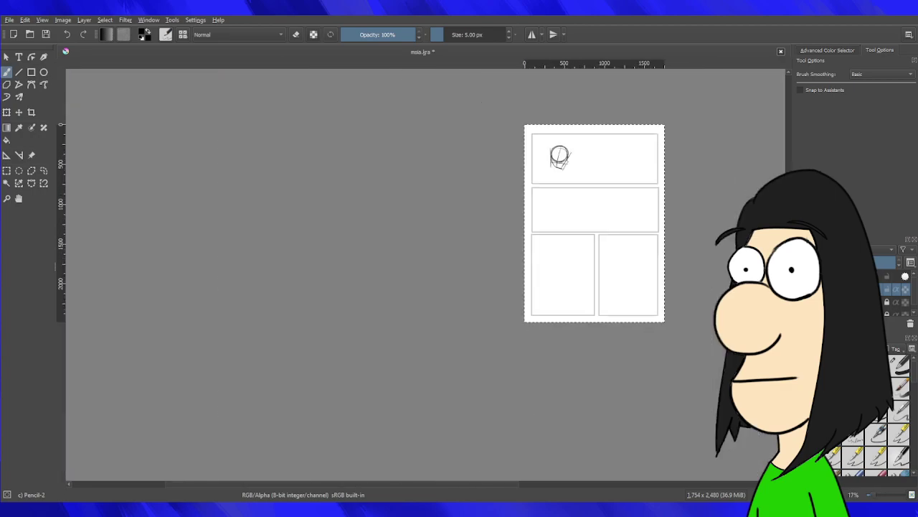
pyautogui.scroll(4, 552, 162)
pyautogui.scroll(4, 553, 161)
pyautogui.scroll(-3, 617, 156)
pyautogui.scroll(4, 617, 156)
pyautogui.scroll(-6, 617, 157)
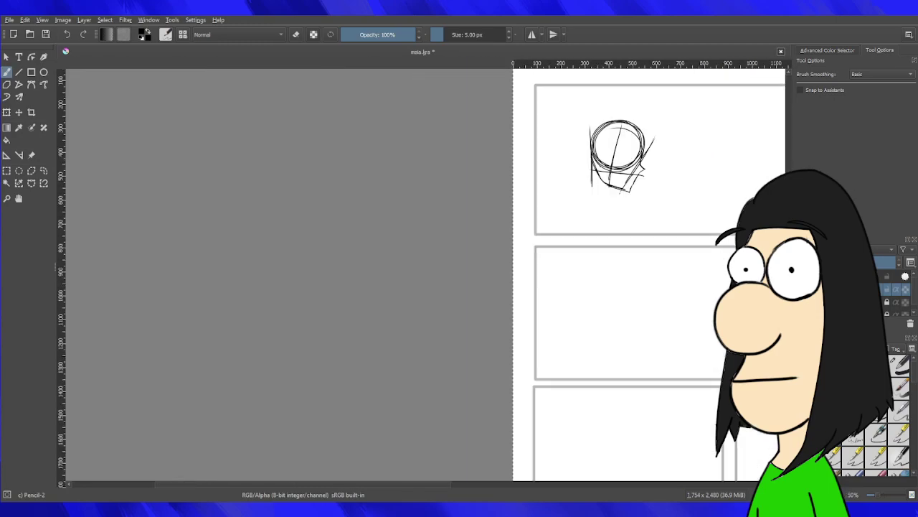
pyautogui.scroll(4, 614, 191)
pyautogui.moveTo(518, 186); pyautogui.dragTo(441, 228)
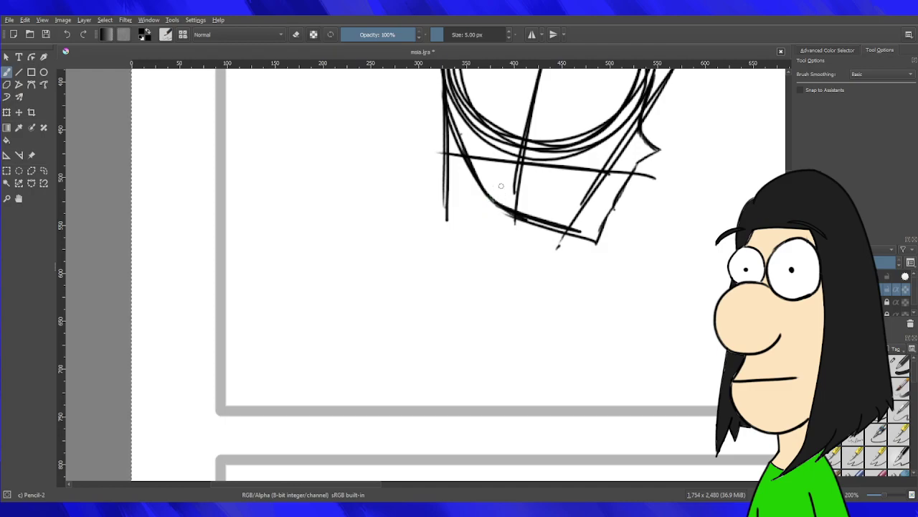
pyautogui.moveTo(467, 278); pyautogui.dragTo(387, 290)
pyautogui.moveTo(412, 176)
pyautogui.mouseDown()
pyautogui.moveTo(368, 304)
pyautogui.moveTo(368, 288)
pyautogui.mouseUp()
pyautogui.hotkey('ctrl', 'z')
pyautogui.hotkey('ctrl', 'z')
# Set the brush colour to black with the Advanced Color Selector.
pyautogui.press('x')
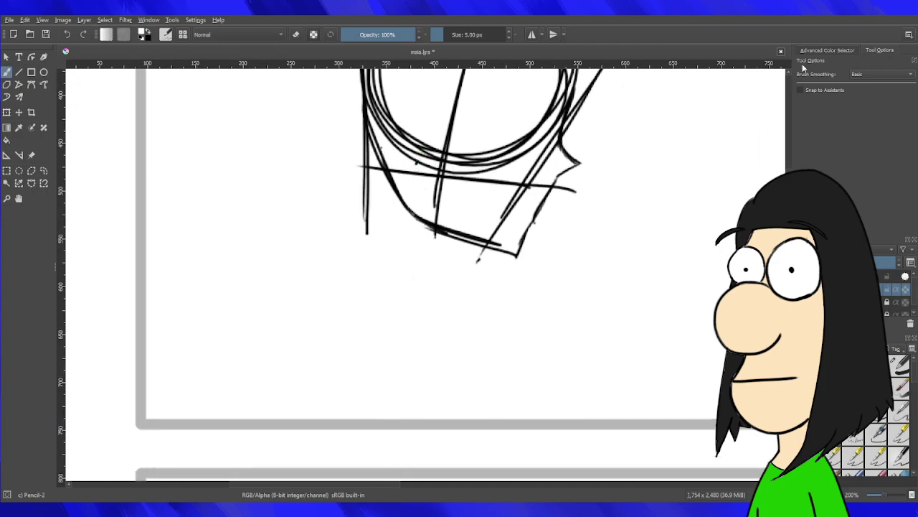
pyautogui.click(834, 51)
pyautogui.click(860, 91)
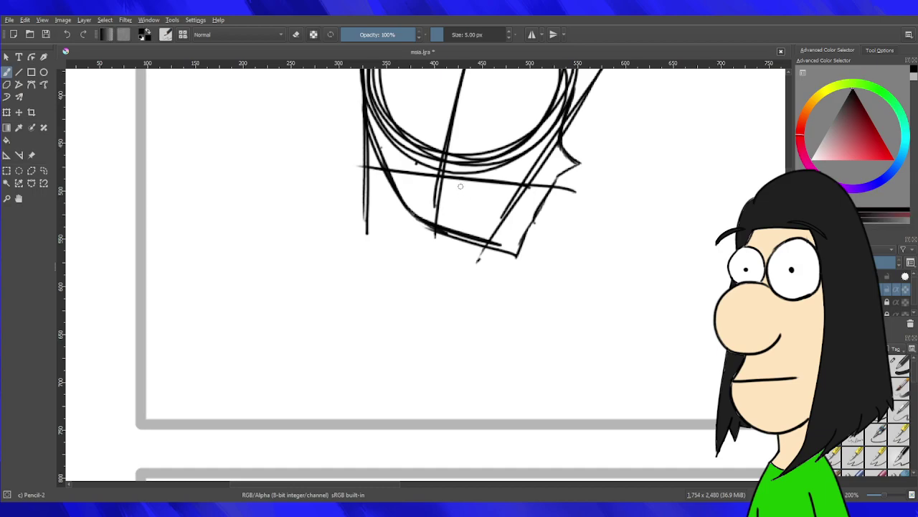
# Sketch the neck with slanted lines from the back of the jaw, the guide line and the underside of the chin.
pyautogui.moveTo(444, 165); pyautogui.dragTo(412, 298)
pyautogui.moveTo(376, 165); pyautogui.dragTo(318, 265)
pyautogui.moveTo(468, 241)
pyautogui.mouseDown()
pyautogui.moveTo(429, 303)
pyautogui.moveTo(430, 283)
pyautogui.moveTo(416, 303)
pyautogui.moveTo(518, 256)
pyautogui.mouseUp()
pyautogui.hotkey('ctrl', 'z')
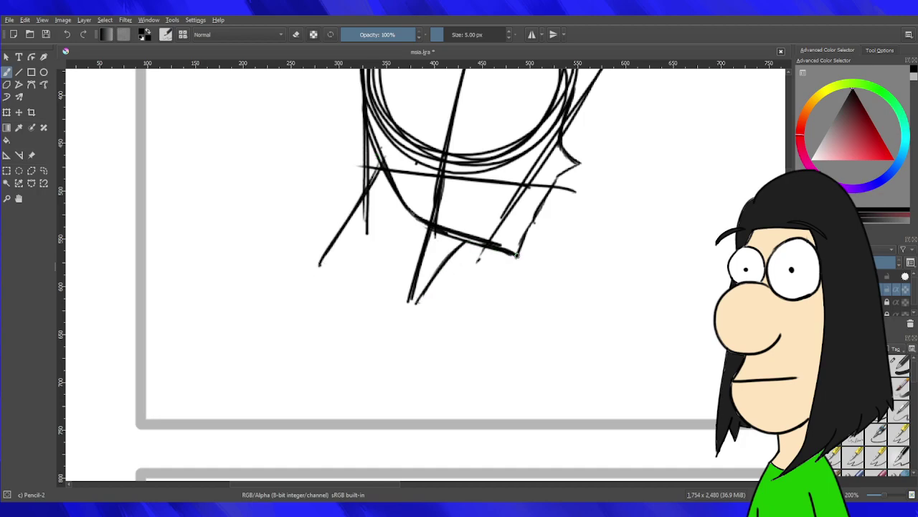
# Sketch a circle about 130 px wide for the shoulder, below and behind the neck near the panel's lower border.
pyautogui.moveTo(325, 268); pyautogui.dragTo(443, 354)
pyautogui.hotkey('ctrl', 'z')
pyautogui.moveTo(251, 331); pyautogui.dragTo(330, 263)
pyautogui.hotkey('ctrl', 'z')
pyautogui.moveTo(260, 294)
pyautogui.mouseDown()
pyautogui.moveTo(239, 377)
pyautogui.moveTo(280, 297)
pyautogui.moveTo(311, 396)
pyautogui.moveTo(296, 402)
pyautogui.mouseUp()
pyautogui.hotkey('ctrl', 'z')
pyautogui.hotkey('ctrl', 'z')
pyautogui.moveTo(271, 331)
pyautogui.mouseDown()
pyautogui.moveTo(334, 327)
pyautogui.moveTo(240, 350)
pyautogui.moveTo(348, 352)
pyautogui.moveTo(273, 331)
pyautogui.moveTo(261, 412)
pyautogui.moveTo(335, 313)
pyautogui.moveTo(283, 409)
pyautogui.moveTo(274, 313)
pyautogui.mouseUp()
pyautogui.hotkey('ctrl', 'z')
# Sketch the back shoulder slope from the neck base and the outer arm contour beside the shoulder circle.
pyautogui.moveTo(311, 260); pyautogui.dragTo(236, 318)
pyautogui.moveTo(289, 282)
pyautogui.mouseDown()
pyautogui.moveTo(222, 332)
pyautogui.moveTo(198, 396)
pyautogui.mouseUp()
pyautogui.moveTo(234, 327); pyautogui.dragTo(188, 406)
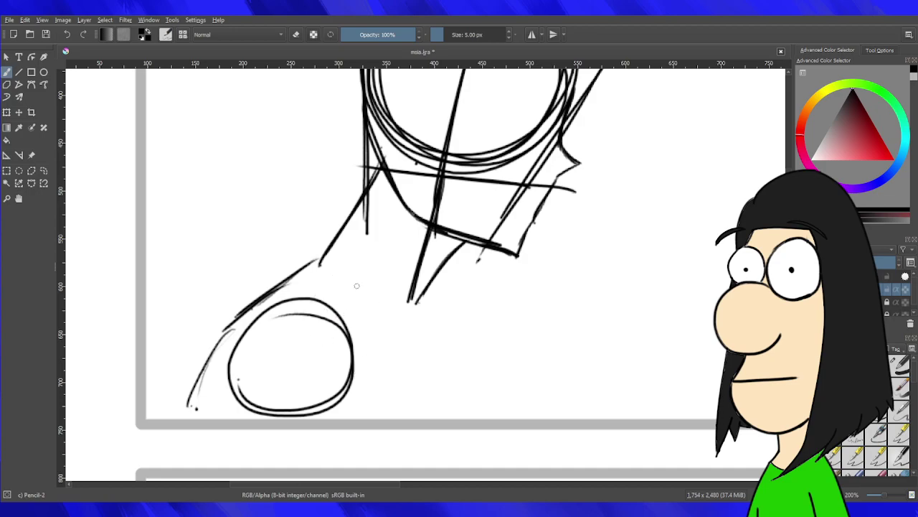
# Sketch a short line from the neck base to the shoulder circle and a steep chest contour down to the panel's lower border.
pyautogui.moveTo(338, 269)
pyautogui.mouseDown()
pyautogui.moveTo(317, 297)
pyautogui.moveTo(404, 301)
pyautogui.moveTo(440, 332)
pyautogui.mouseUp()
pyautogui.moveTo(371, 276); pyautogui.dragTo(477, 364)
pyautogui.moveTo(410, 304); pyautogui.dragTo(493, 412)
pyautogui.moveTo(458, 341); pyautogui.dragTo(491, 418)
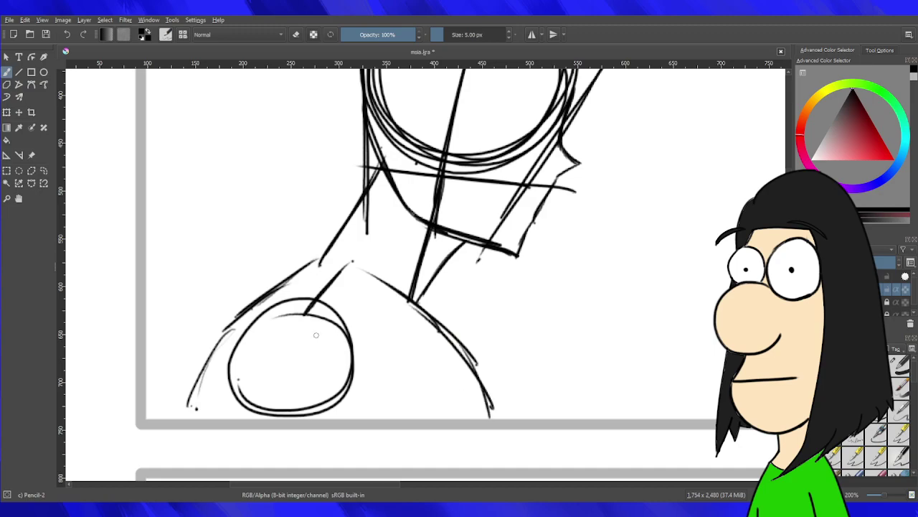
pyautogui.hotkey('ctrl', 'z')
pyautogui.hotkey('ctrl', 'z')
pyautogui.hotkey('ctrl', 'z')
pyautogui.hotkey('ctrl', 'z')
pyautogui.moveTo(352, 263); pyautogui.dragTo(441, 393)
pyautogui.moveTo(367, 279)
pyautogui.mouseDown()
pyautogui.moveTo(442, 399)
pyautogui.moveTo(444, 425)
pyautogui.mouseUp()
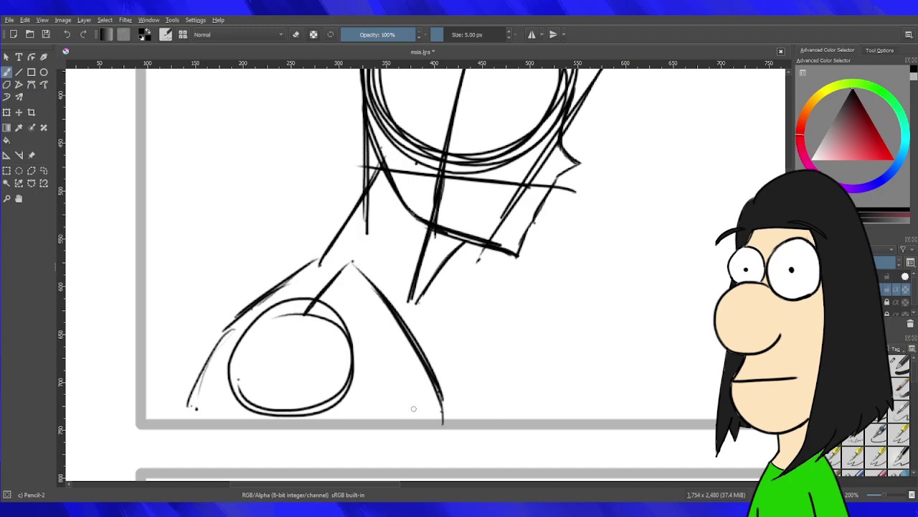
# Add a curved centre line inside the shoulder circle and a short curve for the far shoulder below the throat.
pyautogui.moveTo(293, 330)
pyautogui.mouseDown()
pyautogui.moveTo(283, 379)
pyautogui.moveTo(288, 408)
pyautogui.mouseUp()
pyautogui.moveTo(297, 314); pyautogui.dragTo(287, 404)
pyautogui.moveTo(441, 285); pyautogui.dragTo(444, 334)
pyautogui.hotkey('ctrl', 'z')
pyautogui.moveTo(433, 284)
pyautogui.mouseDown()
pyautogui.moveTo(444, 352)
pyautogui.moveTo(440, 329)
pyautogui.mouseUp()
pyautogui.hotkey('ctrl', 'z')
pyautogui.moveTo(436, 282)
pyautogui.mouseDown()
pyautogui.moveTo(436, 318)
pyautogui.moveTo(440, 341)
pyautogui.mouseUp()
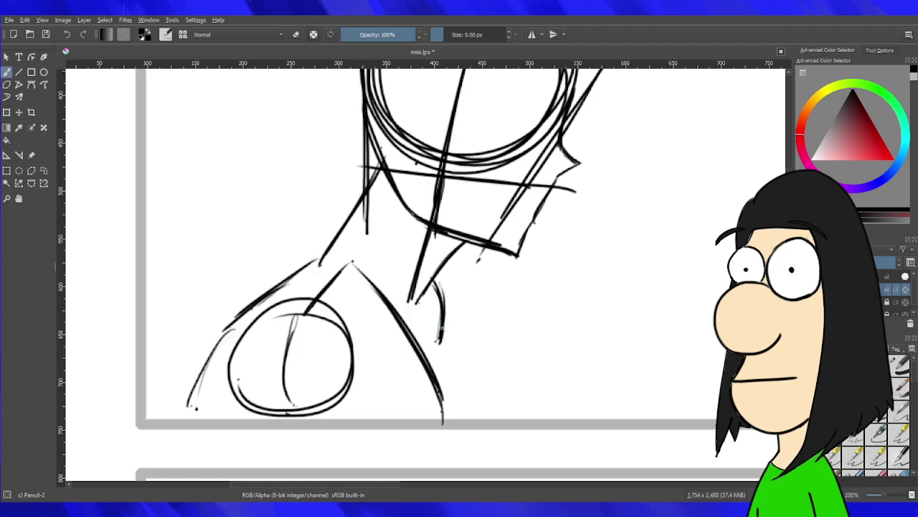
pyautogui.scroll(-6, 385, 392)
pyautogui.scroll(8, 384, 392)
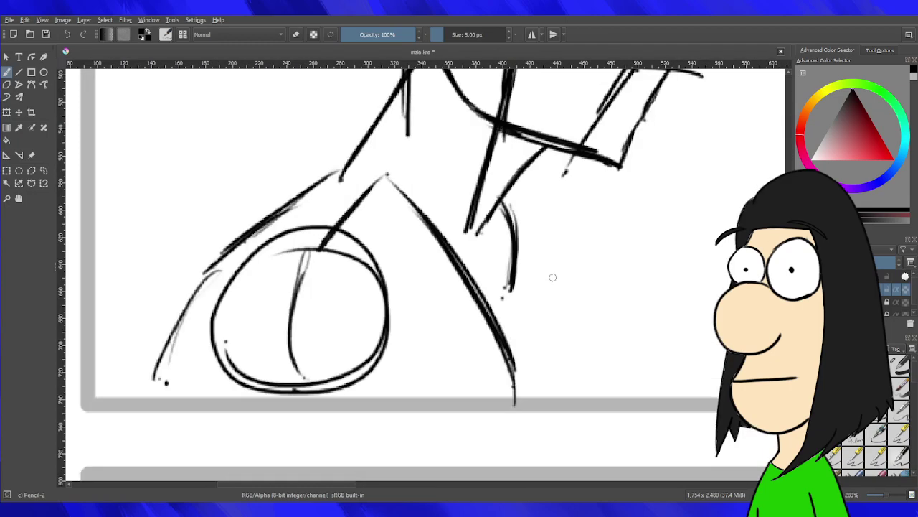
# Sketch a collarbone line from the shoulder circle's edge to the chest contour and short strokes below the throat, beside the far-shoulder curve.
pyautogui.moveTo(287, 219)
pyautogui.mouseDown()
pyautogui.moveTo(398, 265)
pyautogui.moveTo(430, 293)
pyautogui.mouseUp()
pyautogui.moveTo(448, 247); pyautogui.dragTo(441, 284)
pyautogui.hotkey('ctrl', 'z')
pyautogui.moveTo(475, 195)
pyautogui.mouseDown()
pyautogui.moveTo(453, 246)
pyautogui.moveTo(467, 216)
pyautogui.moveTo(449, 269)
pyautogui.moveTo(453, 297)
pyautogui.moveTo(449, 269)
pyautogui.mouseUp()
pyautogui.hotkey('ctrl', 'z')
pyautogui.hotkey('ctrl', 'z')
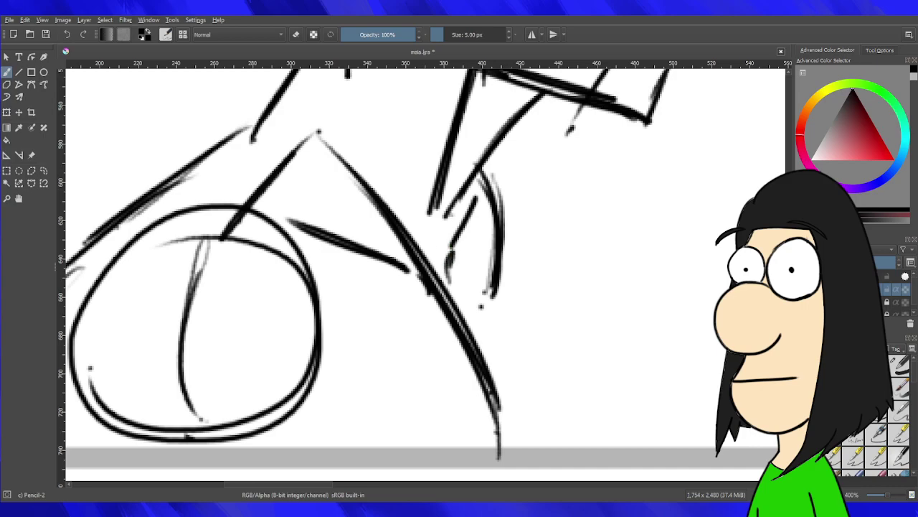
# Sketch an outer chest contour from below the throat down to the panel's lower border, ending in a short inward hook.
pyautogui.scroll(-9, 462, 241)
pyautogui.scroll(6, 489, 229)
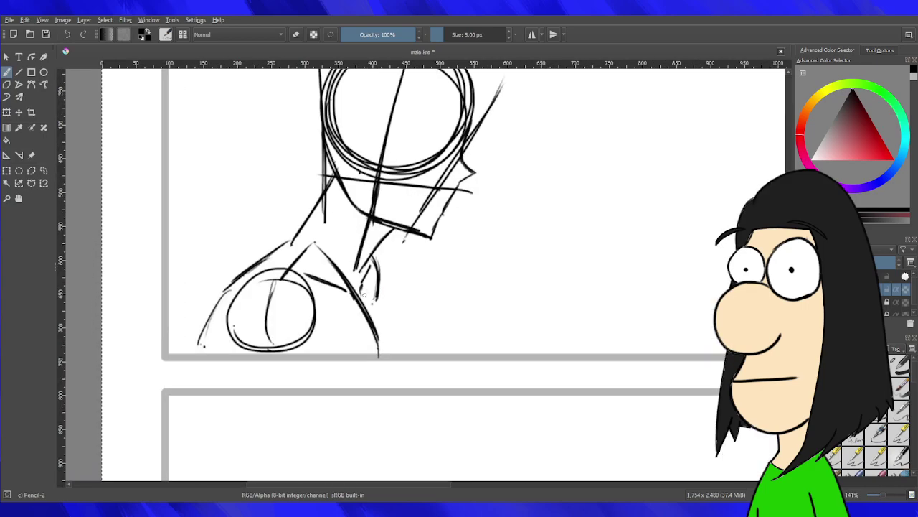
pyautogui.moveTo(361, 294)
pyautogui.mouseDown()
pyautogui.moveTo(386, 330)
pyautogui.moveTo(381, 357)
pyautogui.mouseUp()
pyautogui.moveTo(361, 296)
pyautogui.mouseDown()
pyautogui.moveTo(392, 342)
pyautogui.moveTo(381, 353)
pyautogui.mouseUp()
pyautogui.hotkey('ctrl', 'z')
pyautogui.hotkey('ctrl', 'z')
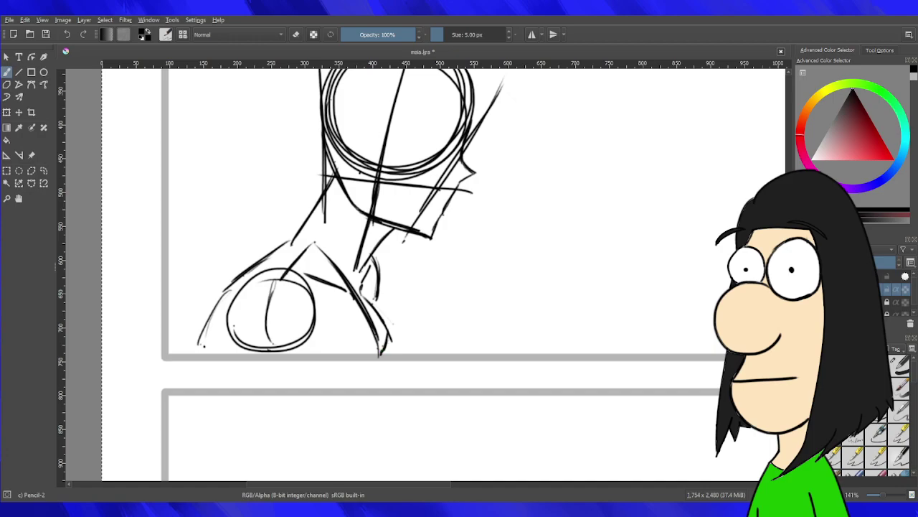
# Try to sketch a head circle about 150 px wide for a second character in the middle of the first panel.
pyautogui.scroll(-2, 387, 308)
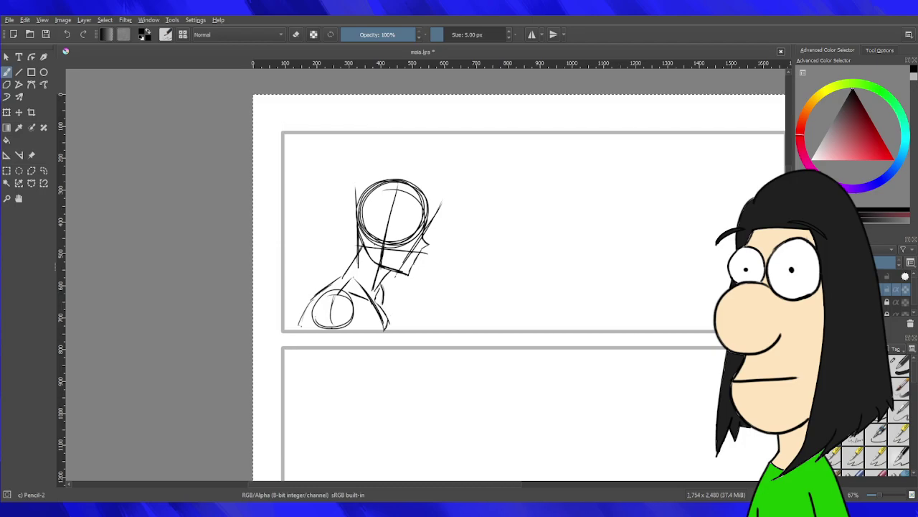
pyautogui.scroll(3, 405, 284)
pyautogui.scroll(-4, 394, 282)
pyautogui.press('+')
pyautogui.press('+')
pyautogui.press('+')
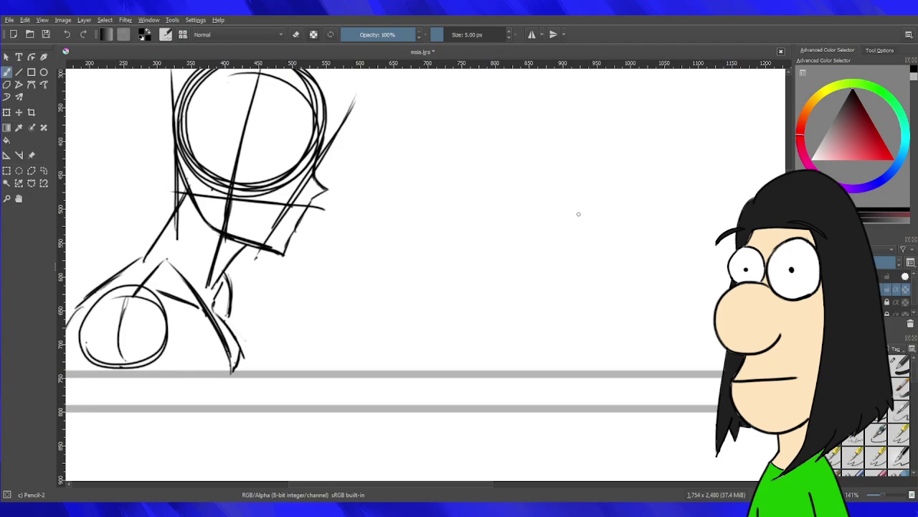
pyautogui.moveTo(510, 255)
pyautogui.mouseDown()
pyautogui.moveTo(597, 258)
pyautogui.moveTo(572, 187)
pyautogui.moveTo(514, 266)
pyautogui.moveTo(569, 182)
pyautogui.moveTo(545, 274)
pyautogui.moveTo(591, 183)
pyautogui.moveTo(493, 239)
pyautogui.moveTo(606, 186)
pyautogui.moveTo(510, 253)
pyautogui.moveTo(562, 224)
pyautogui.mouseUp()
pyautogui.hotkey('ctrl', 'z')
pyautogui.hotkey('ctrl', 'z')
pyautogui.press('Delete')
pyautogui.moveTo(614, 208)
pyautogui.mouseDown()
pyautogui.moveTo(635, 233)
pyautogui.moveTo(569, 276)
pyautogui.mouseUp()
pyautogui.moveTo(581, 220); pyautogui.dragTo(504, 325)
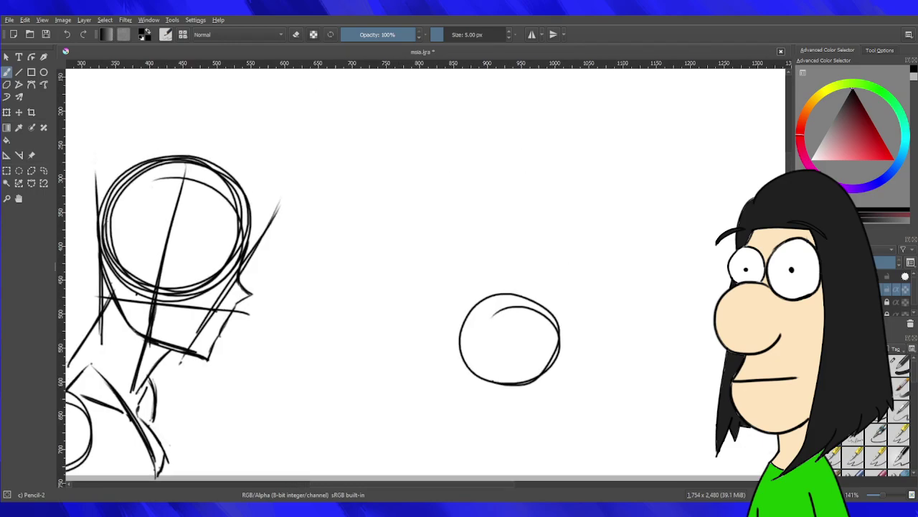
pyautogui.scroll(-3, 479, 292)
pyautogui.scroll(3, 479, 292)
pyautogui.moveTo(480, 291); pyautogui.dragTo(446, 216)
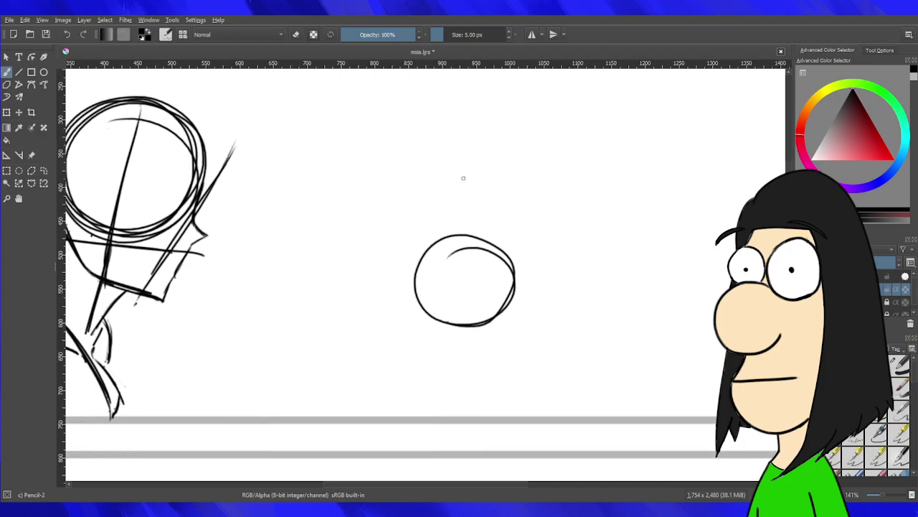
pyautogui.moveTo(452, 311); pyautogui.dragTo(471, 301)
pyautogui.hotkey('ctrl', 'z')
# Sketch the second character's head as overlapping circles about 180 px wide in the middle of the first panel, without a horizontal guide.
pyautogui.moveTo(452, 213)
pyautogui.mouseDown()
pyautogui.moveTo(523, 287)
pyautogui.moveTo(529, 236)
pyautogui.moveTo(425, 239)
pyautogui.moveTo(531, 282)
pyautogui.moveTo(452, 198)
pyautogui.moveTo(513, 293)
pyautogui.moveTo(510, 265)
pyautogui.moveTo(543, 270)
pyautogui.mouseUp()
pyautogui.hotkey('ctrl', 'z')
pyautogui.moveTo(430, 268); pyautogui.dragTo(543, 268)
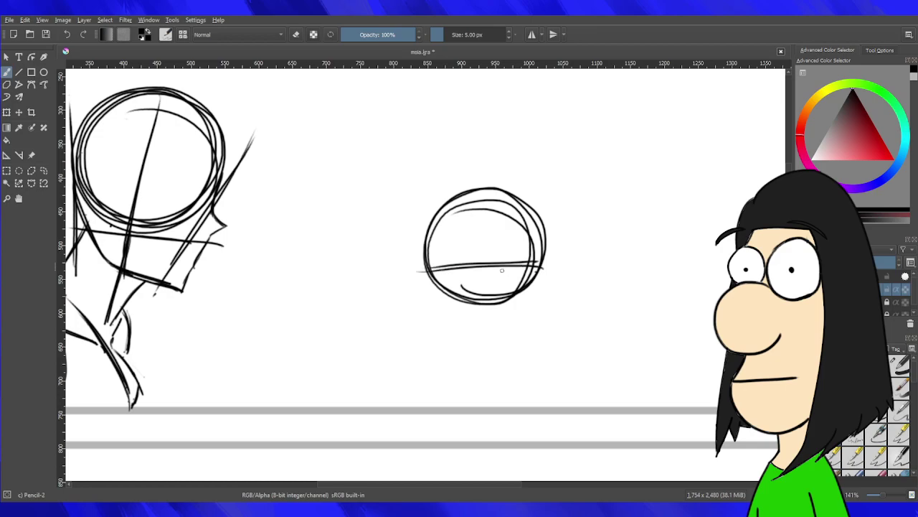
pyautogui.hotkey('ctrl', 'z')
pyautogui.moveTo(466, 198)
pyautogui.mouseDown()
pyautogui.moveTo(465, 343)
pyautogui.moveTo(441, 245)
pyautogui.mouseUp()
pyautogui.hotkey('ctrl', 'z')
pyautogui.hotkey('ctrl', 'z')
pyautogui.hotkey('ctrl', 'z')
# Sketch a vertical face centre line about 210 px long, left of the second head circle's middle and extending below it.
pyautogui.moveTo(452, 202); pyautogui.dragTo(444, 337)
pyautogui.hotkey('ctrl', 'z')
pyautogui.moveTo(452, 201); pyautogui.dragTo(446, 344)
pyautogui.hotkey('ctrl', 'z')
pyautogui.moveTo(452, 201)
pyautogui.mouseDown()
pyautogui.moveTo(451, 340)
pyautogui.moveTo(449, 296)
pyautogui.mouseUp()
# Sketch the left cheek contour down from the second head circle and angle it inward to the chin.
pyautogui.moveTo(450, 233)
pyautogui.mouseDown()
pyautogui.moveTo(446, 336)
pyautogui.moveTo(419, 327)
pyautogui.mouseUp()
pyautogui.hotkey('ctrl', 'z')
pyautogui.moveTo(417, 233); pyautogui.dragTo(427, 288)
pyautogui.hotkey('ctrl', 'z')
pyautogui.moveTo(422, 245)
pyautogui.mouseDown()
pyautogui.moveTo(450, 353)
pyautogui.moveTo(513, 344)
pyautogui.mouseUp()
pyautogui.hotkey('ctrl', 'z')
pyautogui.hotkey('ctrl', 'z')
# Sketch the right cheek contour down from the second head circle and the slanted jaw line joining it to the chin.
pyautogui.moveTo(549, 253); pyautogui.dragTo(539, 288)
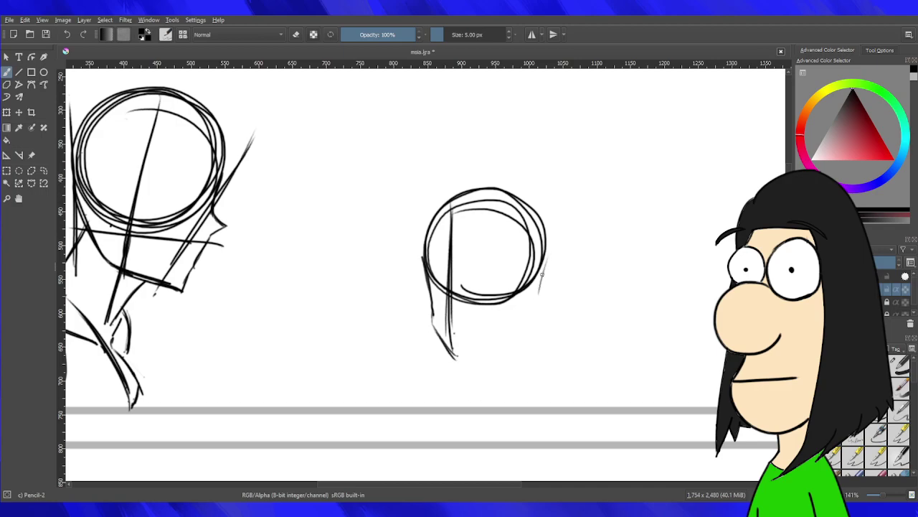
pyautogui.moveTo(547, 247); pyautogui.dragTo(536, 303)
pyautogui.moveTo(467, 358)
pyautogui.mouseDown()
pyautogui.moveTo(533, 316)
pyautogui.moveTo(469, 356)
pyautogui.mouseUp()
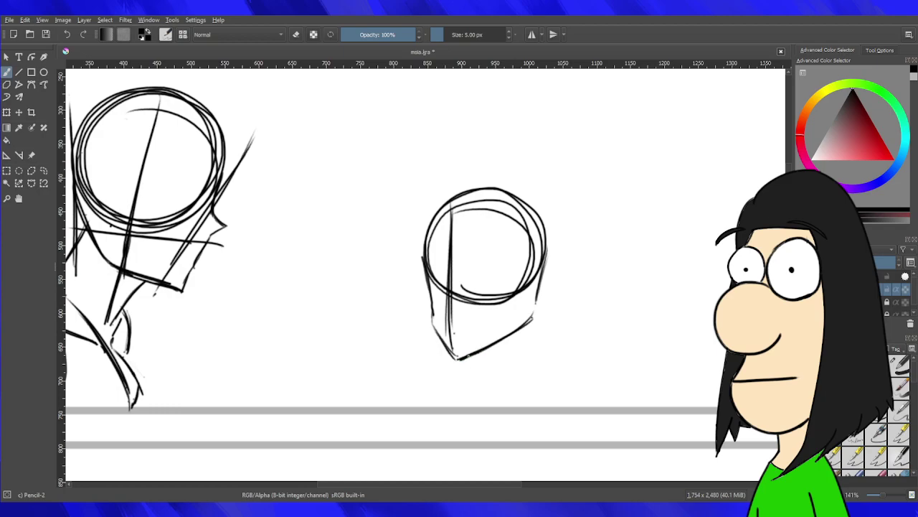
pyautogui.moveTo(533, 309); pyautogui.dragTo(528, 322)
# Sketch a horizontal eye line about 175 px wide across the lower part of the second head circle and reinforce it.
pyautogui.scroll(3, 518, 317)
pyautogui.scroll(-5, 488, 300)
pyautogui.scroll(4, 479, 289)
pyautogui.scroll(2, 405, 244)
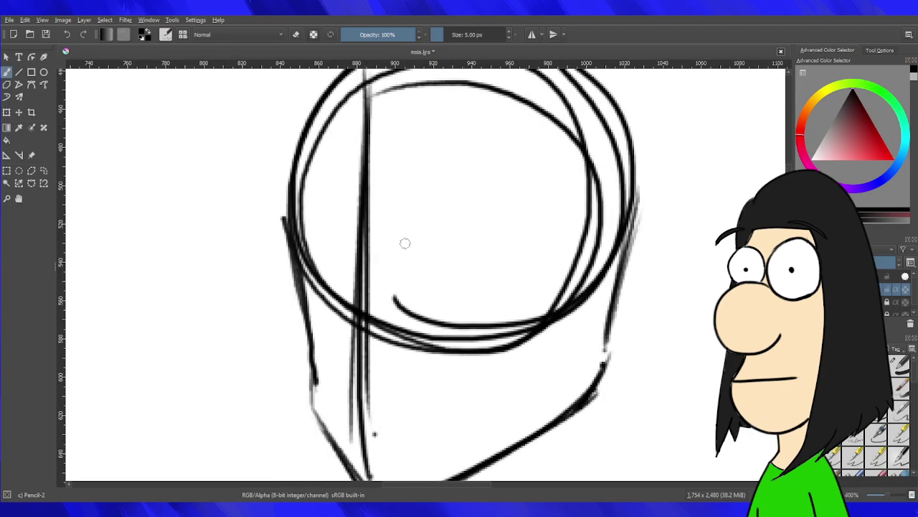
pyautogui.press('space')
pyautogui.moveTo(314, 299); pyautogui.dragTo(404, 277)
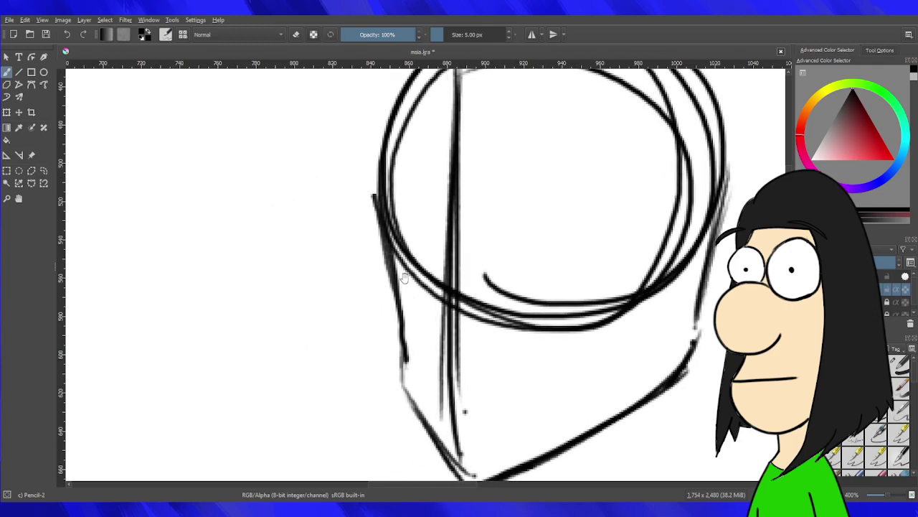
pyautogui.moveTo(378, 242)
pyautogui.mouseDown()
pyautogui.moveTo(365, 242)
pyautogui.moveTo(605, 249)
pyautogui.mouseUp()
pyautogui.hotkey('ctrl', 'z')
pyautogui.moveTo(385, 255); pyautogui.dragTo(707, 249)
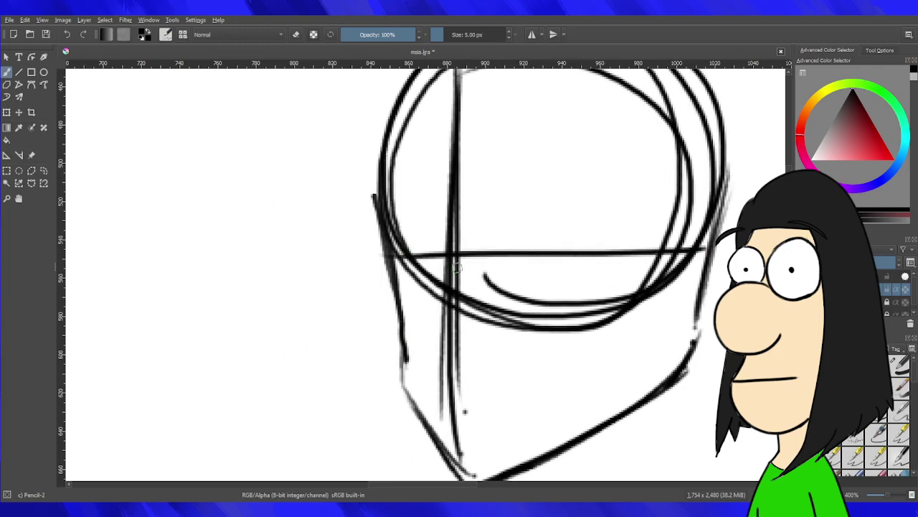
pyautogui.moveTo(369, 249); pyautogui.dragTo(688, 247)
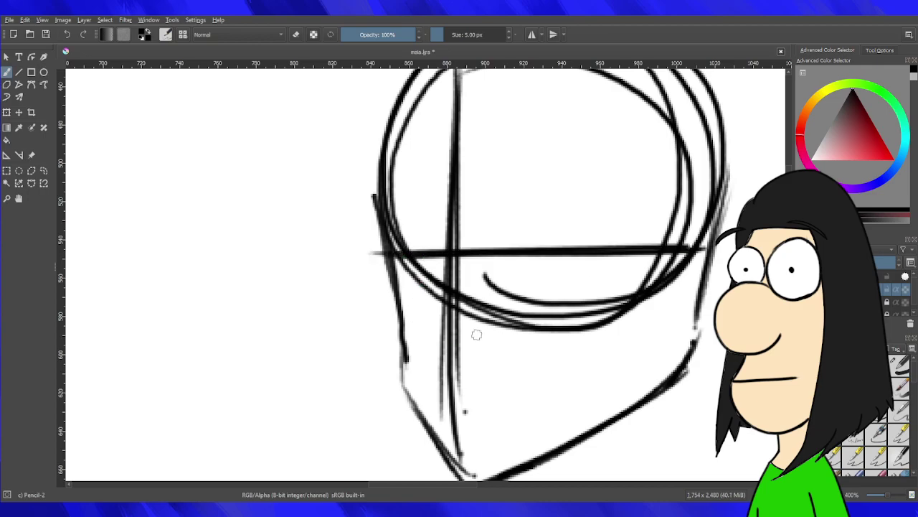
# Sketch a short front neck line about 40 px long slanting down from under the second character's jaw.
pyautogui.scroll(-7, 521, 294)
pyautogui.scroll(5, 520, 325)
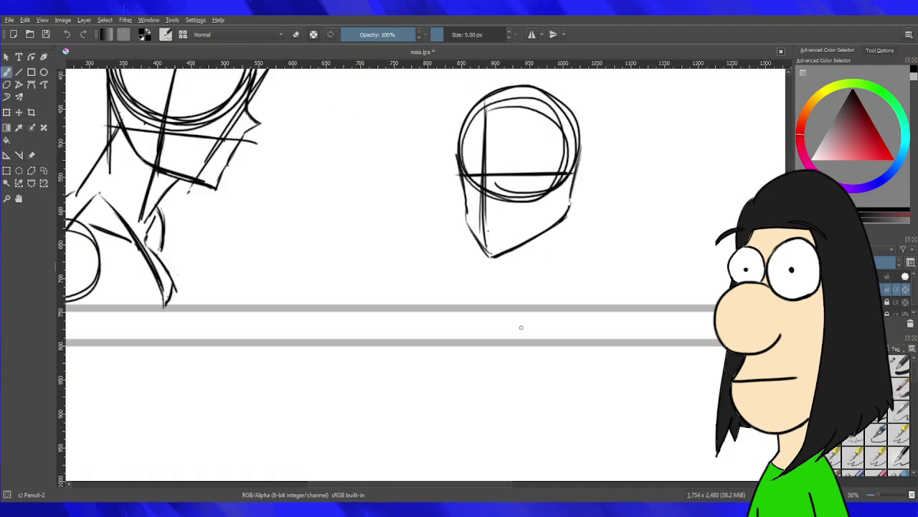
pyautogui.moveTo(484, 270); pyautogui.dragTo(508, 293)
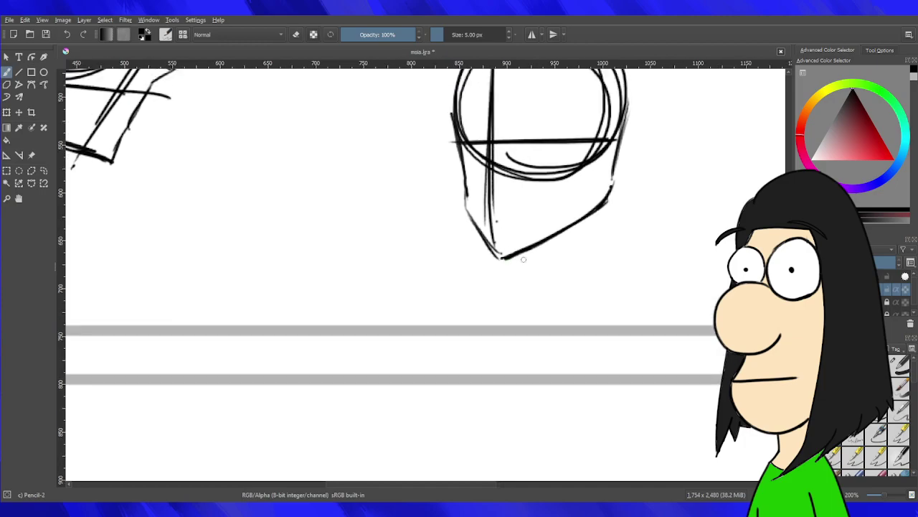
pyautogui.moveTo(535, 249); pyautogui.dragTo(549, 285)
pyautogui.hotkey('ctrl', 'z')
# Try to sketch the second character's back neck line steeply down from the outer corner of the jaw.
pyautogui.moveTo(612, 188); pyautogui.dragTo(609, 239)
pyautogui.moveTo(610, 202); pyautogui.dragTo(620, 274)
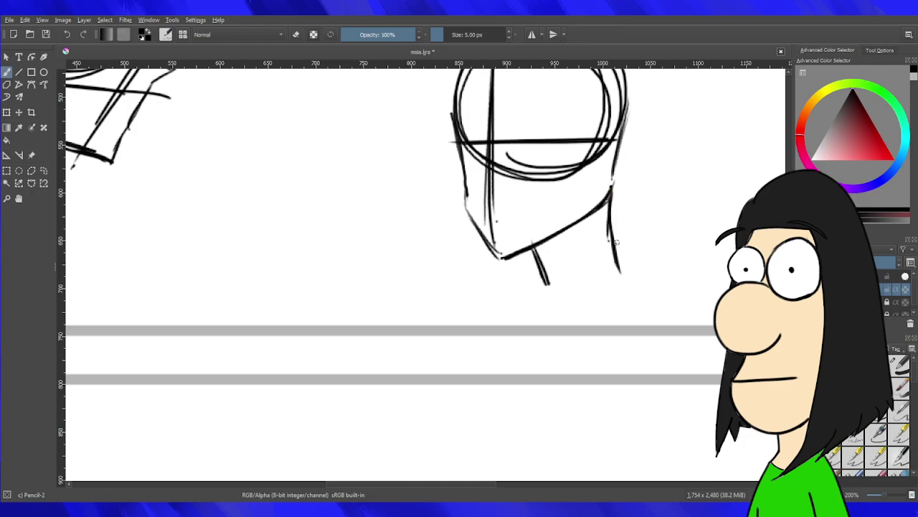
pyautogui.hotkey('ctrl', 'z')
pyautogui.hotkey('ctrl', 'z')
pyautogui.hotkey('ctrl', 'z')
pyautogui.hotkey('ctrl', 'z')
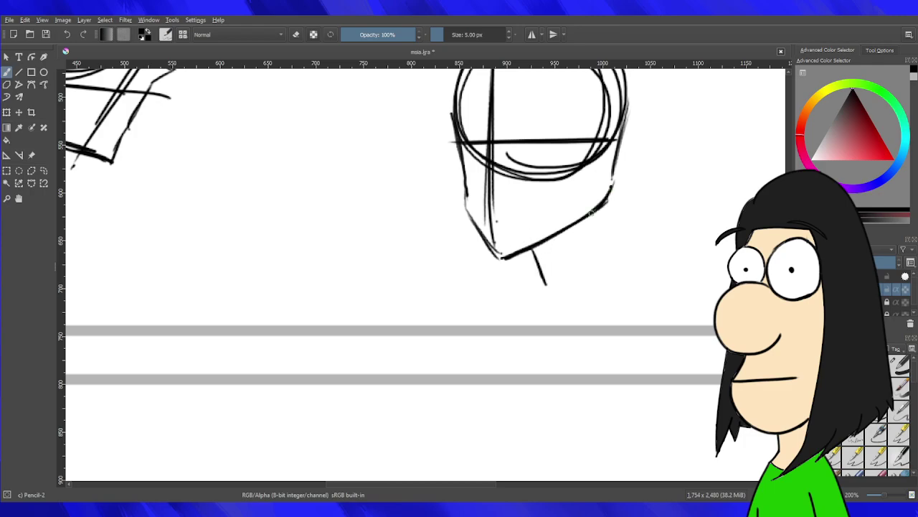
# Sketch the back neck line from the jaw corner and a long, gently rising shoulder line across the neck base.
pyautogui.moveTo(597, 215); pyautogui.dragTo(614, 267)
pyautogui.moveTo(609, 198); pyautogui.dragTo(600, 217)
pyautogui.moveTo(473, 304); pyautogui.dragTo(717, 271)
pyautogui.hotkey('ctrl', 'z')
pyautogui.moveTo(429, 299); pyautogui.dragTo(728, 269)
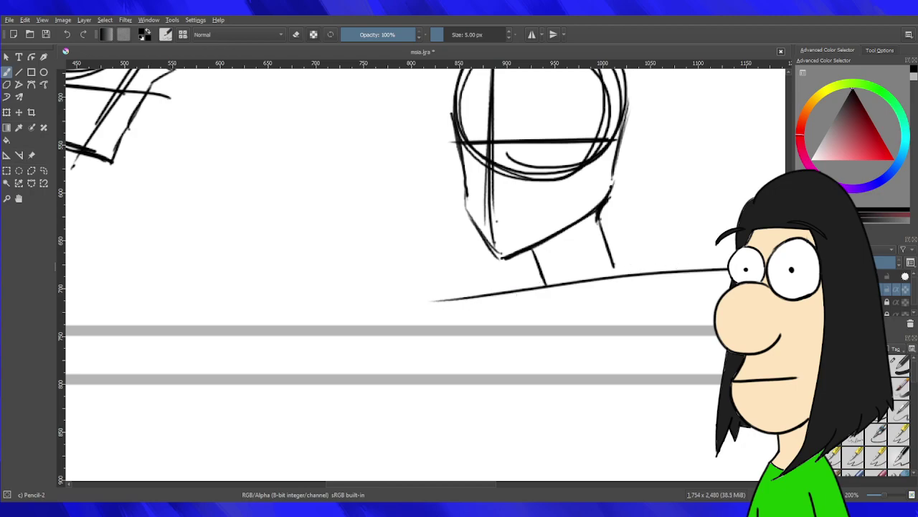
# Sketch two diverging chest curves from below the second character's neck base down to the panel's lower border.
pyautogui.moveTo(584, 286); pyautogui.dragTo(507, 327)
pyautogui.hotkey('ctrl', 'z')
pyautogui.hotkey('ctrl', 'z')
pyautogui.moveTo(566, 282); pyautogui.dragTo(512, 330)
pyautogui.moveTo(590, 283); pyautogui.dragTo(644, 329)
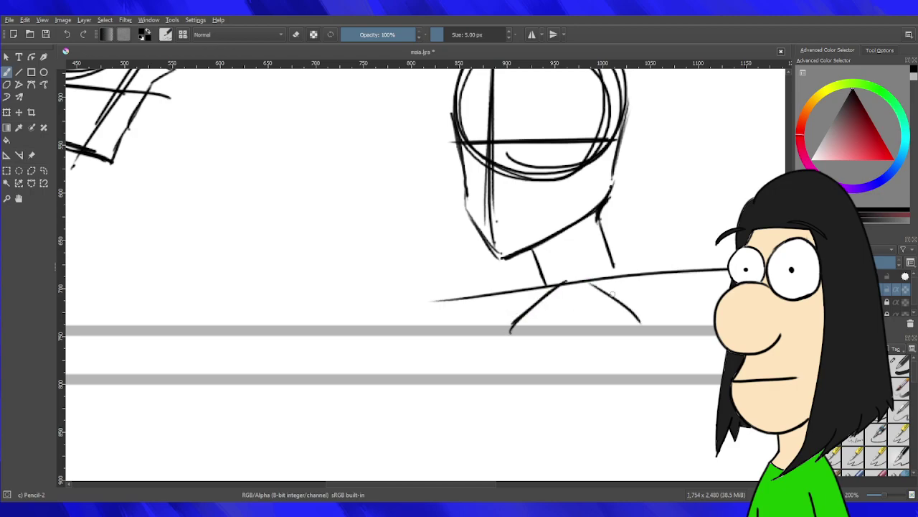
# Sketch shoulder circles at the ends of the shoulder line, about 40 px wide on the left and 67 px on the right.
pyautogui.moveTo(444, 313)
pyautogui.mouseDown()
pyautogui.moveTo(454, 309)
pyautogui.moveTo(450, 328)
pyautogui.moveTo(438, 327)
pyautogui.moveTo(476, 317)
pyautogui.moveTo(452, 336)
pyautogui.mouseUp()
pyautogui.hotkey('ctrl', 'z')
pyautogui.hotkey('ctrl', 'z')
pyautogui.hotkey('ctrl', 'z')
pyautogui.moveTo(727, 275)
pyautogui.mouseDown()
pyautogui.moveTo(702, 318)
pyautogui.moveTo(716, 327)
pyautogui.mouseUp()
# Sketch slopes from both sides of the second character's neck to the shoulder circles and a short mark beside the smaller circle.
pyautogui.moveTo(538, 277)
pyautogui.mouseDown()
pyautogui.moveTo(468, 311)
pyautogui.moveTo(488, 304)
pyautogui.mouseUp()
pyautogui.moveTo(621, 256); pyautogui.dragTo(721, 274)
pyautogui.hotkey('ctrl', 'z')
pyautogui.moveTo(616, 257); pyautogui.dragTo(726, 269)
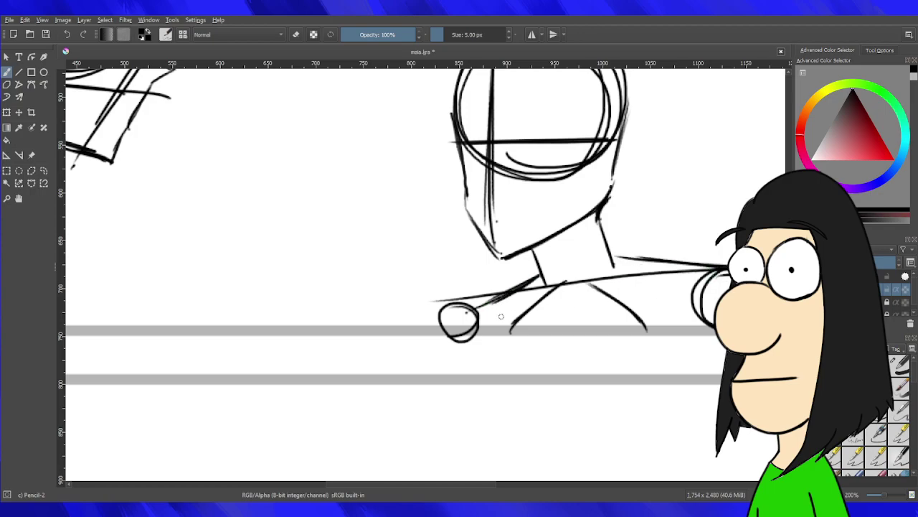
pyautogui.moveTo(472, 310)
pyautogui.mouseDown()
pyautogui.moveTo(445, 330)
pyautogui.moveTo(498, 325)
pyautogui.mouseUp()
pyautogui.hotkey('ctrl', 'z')
pyautogui.moveTo(485, 307); pyautogui.dragTo(497, 327)
pyautogui.hotkey('ctrl', 'z')
# Examine the first panel as a whole, comparing the size and placement of the two character sketches.
pyautogui.scroll(-7, 525, 379)
pyautogui.scroll(3, 609, 385)
pyautogui.rightClick(280, 355)
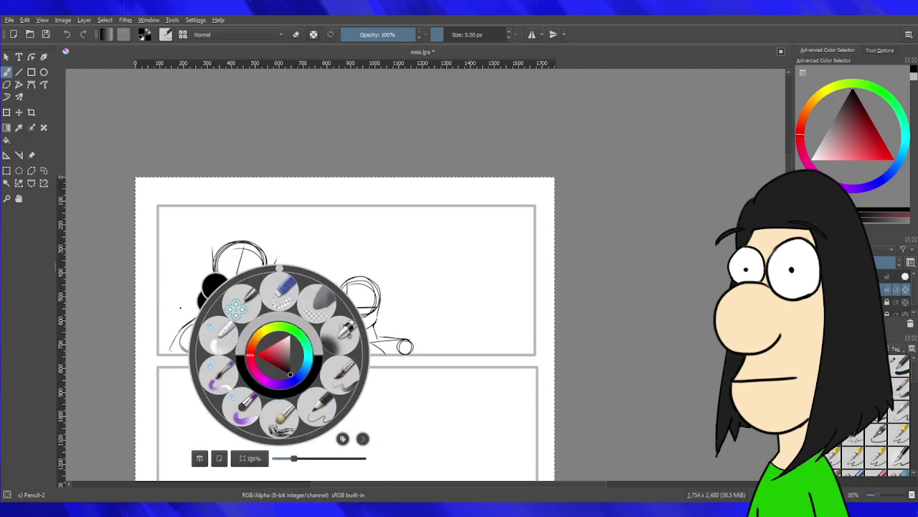
pyautogui.scroll(1, 481, 360)
pyautogui.click(485, 359)
pyautogui.moveTo(244, 267); pyautogui.dragTo(498, 274)
pyautogui.scroll(1, 456, 290)
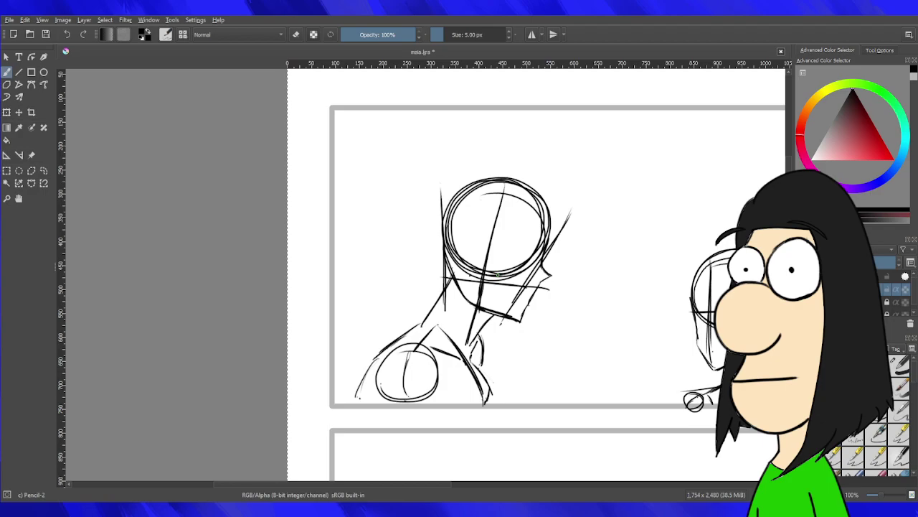
pyautogui.scroll(1, 498, 279)
pyautogui.scroll(-2, 497, 281)
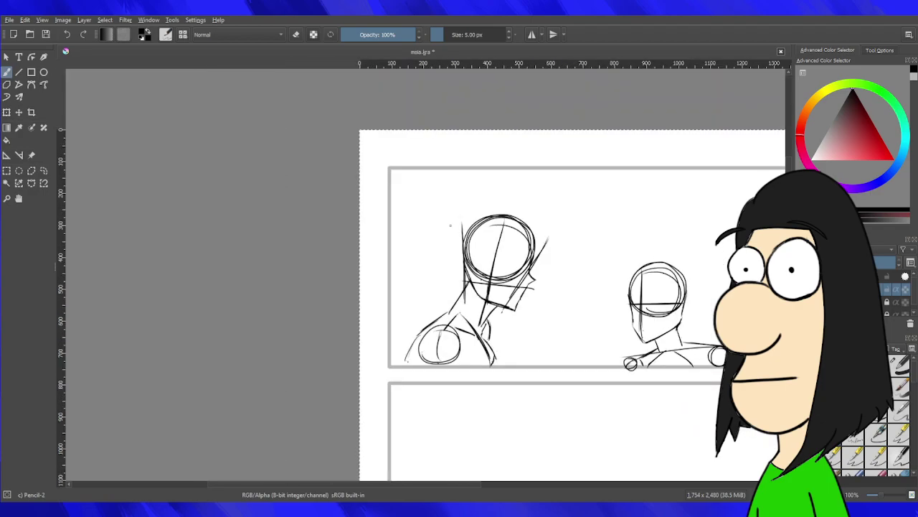
pyautogui.scroll(1, 542, 195)
pyautogui.moveTo(580, 326); pyautogui.dragTo(407, 236)
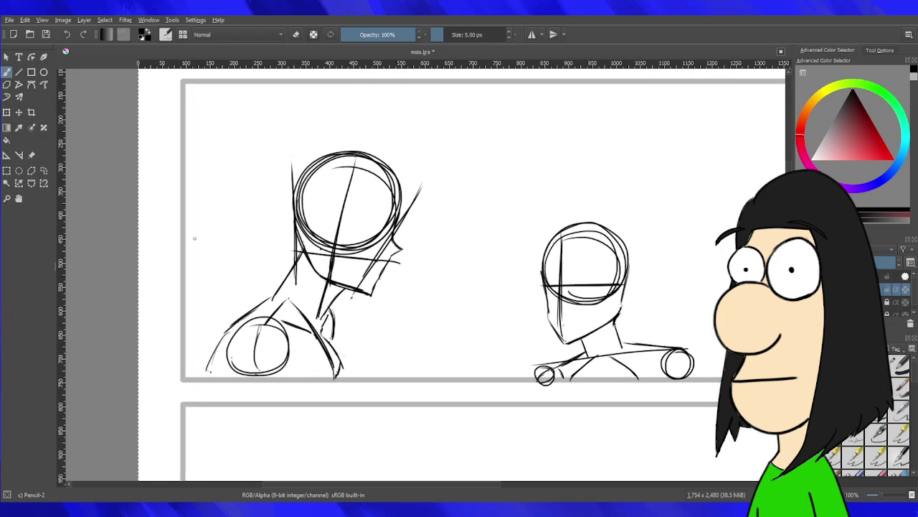
# Select the profile character's sketch with a rectangular selection enclosing the head, neck and shoulders.
pyautogui.click(6, 172)
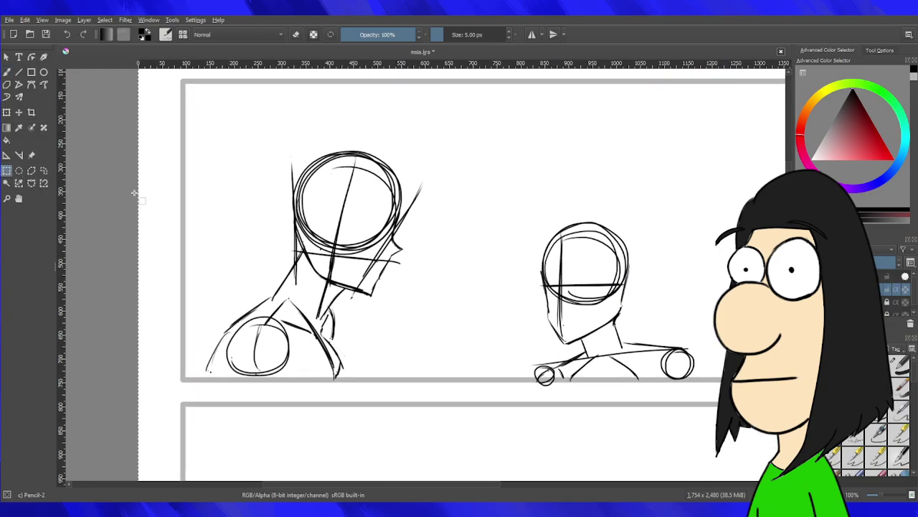
pyautogui.moveTo(215, 120)
pyautogui.mouseDown()
pyautogui.moveTo(247, 188)
pyautogui.moveTo(345, 320)
pyautogui.moveTo(438, 390)
pyautogui.mouseUp()
pyautogui.click(175, 179)
pyautogui.moveTo(191, 112)
pyautogui.mouseDown()
pyautogui.moveTo(423, 383)
pyautogui.moveTo(434, 375)
pyautogui.mouseUp()
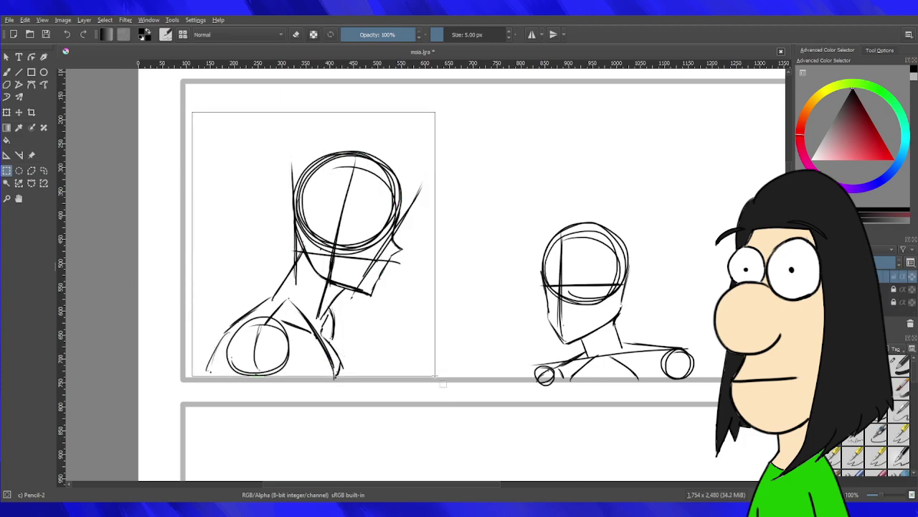
pyautogui.scroll(-2, 491, 387)
pyautogui.scroll(3, 553, 384)
pyautogui.moveTo(376, 272); pyautogui.dragTo(477, 269)
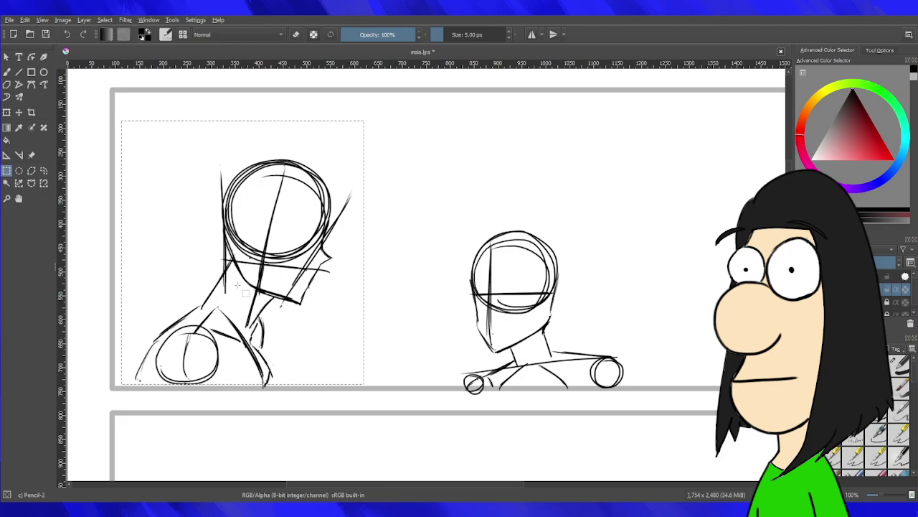
# Mirror a copy of the profile sketch horizontally and place it near the panel's right border, facing the middle character.
pyautogui.click(6, 112)
pyautogui.moveTo(339, 267)
pyautogui.mouseDown()
pyautogui.moveTo(586, 284)
pyautogui.moveTo(766, 276)
pyautogui.mouseUp()
pyautogui.moveTo(328, 400); pyautogui.dragTo(185, 387)
pyautogui.moveTo(543, 287)
pyautogui.mouseDown()
pyautogui.moveTo(588, 277)
pyautogui.moveTo(541, 309)
pyautogui.moveTo(603, 280)
pyautogui.moveTo(643, 287)
pyautogui.moveTo(599, 287)
pyautogui.mouseUp()
pyautogui.moveTo(725, 262)
pyautogui.mouseDown()
pyautogui.moveTo(701, 274)
pyautogui.moveTo(246, 277)
pyautogui.moveTo(321, 290)
pyautogui.mouseUp()
pyautogui.hotkey('ctrl', 'z')
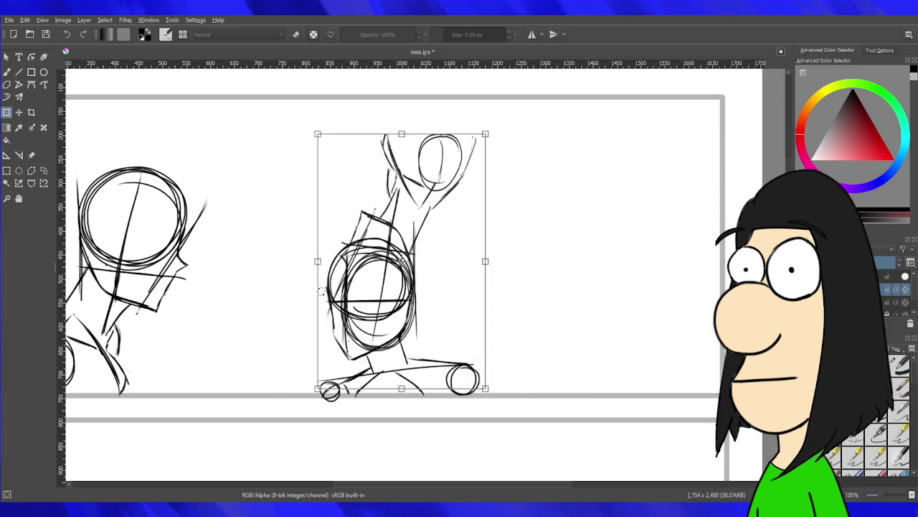
pyautogui.hotkey('ctrl', 'z')
pyautogui.moveTo(728, 263)
pyautogui.mouseDown()
pyautogui.moveTo(268, 302)
pyautogui.moveTo(521, 303)
pyautogui.mouseUp()
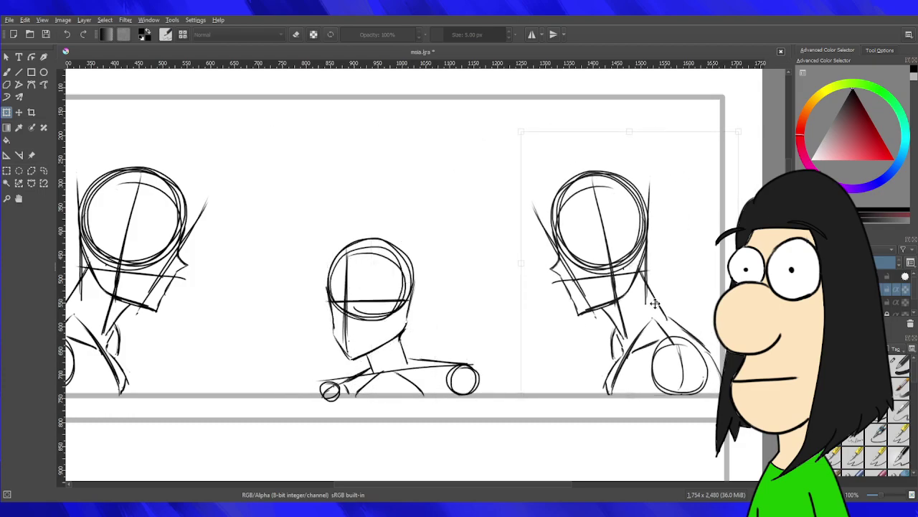
pyautogui.moveTo(629, 246); pyautogui.dragTo(599, 248)
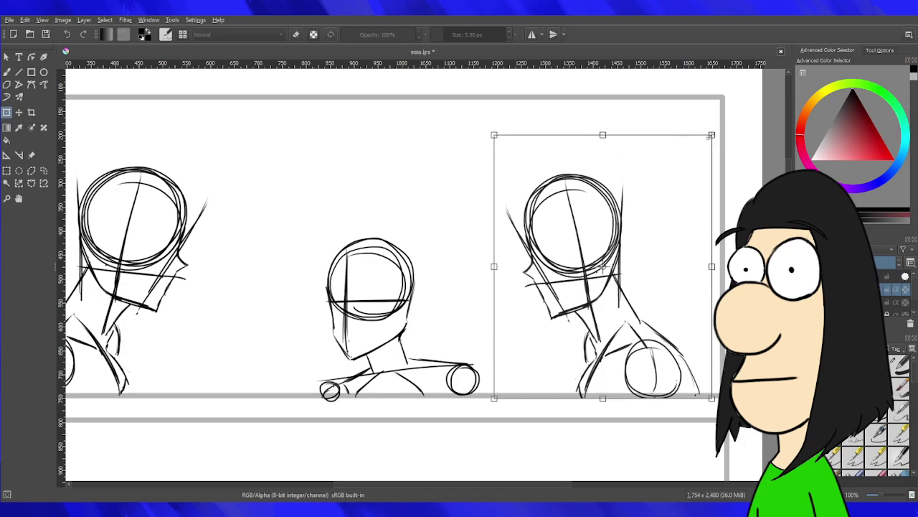
# Scale the mirrored profile copy down proportionally to about 80% of its size and keep it resting on the panel's lower border.
pyautogui.moveTo(711, 135); pyautogui.dragTo(666, 180)
pyautogui.moveTo(546, 276); pyautogui.dragTo(553, 278)
pyautogui.scroll(-4, 253, 322)
pyautogui.moveTo(335, 307); pyautogui.dragTo(477, 235)
pyautogui.scroll(4, 359, 222)
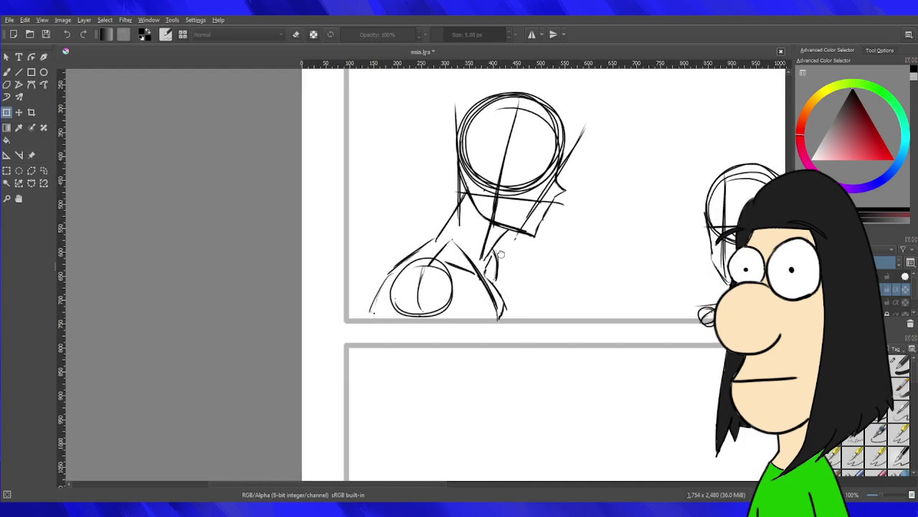
pyautogui.scroll(3, 382, 259)
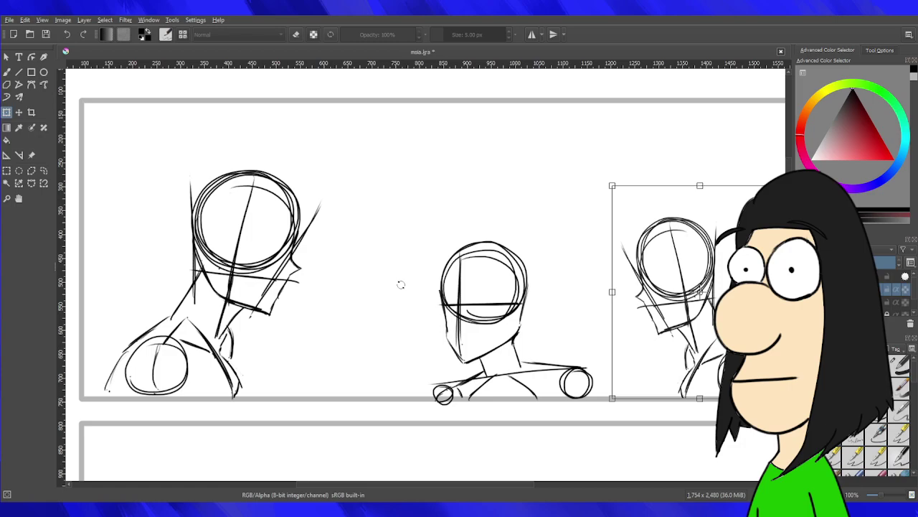
pyautogui.press('Return')
# Try to sketch short strokes with the brush in the empty space in front of the profile character's chest.
pyautogui.press('b')
pyautogui.scroll(1, 298, 312)
pyautogui.moveTo(340, 358); pyautogui.dragTo(466, 205)
pyautogui.moveTo(390, 203); pyautogui.dragTo(418, 240)
pyautogui.moveTo(390, 203)
pyautogui.mouseDown()
pyautogui.moveTo(420, 244)
pyautogui.moveTo(386, 206)
pyautogui.mouseUp()
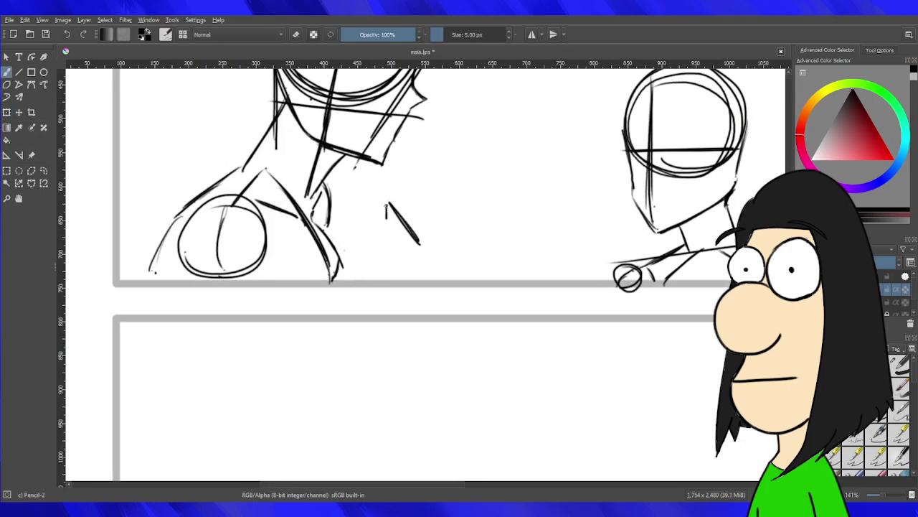
pyautogui.moveTo(431, 256); pyautogui.dragTo(445, 236)
pyautogui.hotkey('ctrl', 'z')
pyautogui.hotkey('ctrl', 'z')
pyautogui.hotkey('ctrl', 'z')
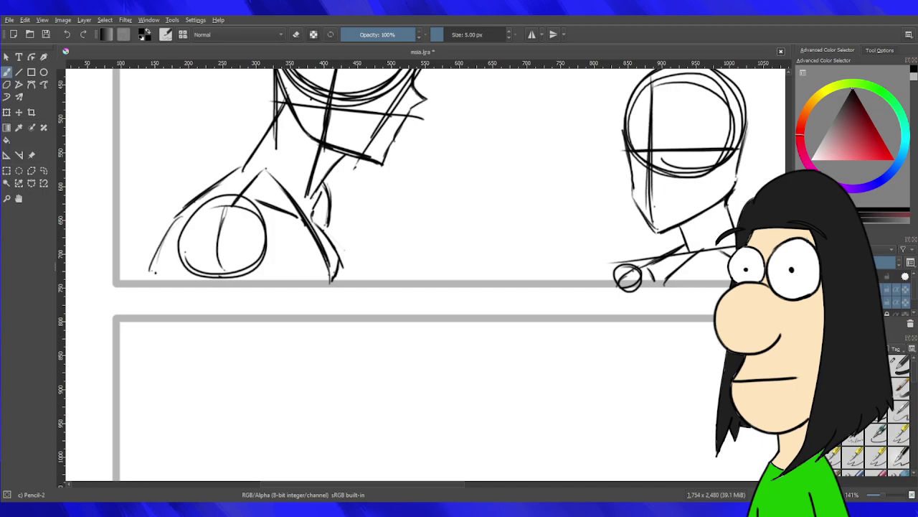
# Merge the sketch layers and hand-letter "Malay girl" with an arrow pointing to the large profile character in the first panel.
pyautogui.hotkey('ctrl', 'e')
pyautogui.moveTo(400, 233)
pyautogui.mouseDown()
pyautogui.moveTo(380, 210)
pyautogui.moveTo(431, 256)
pyautogui.moveTo(442, 248)
pyautogui.moveTo(468, 264)
pyautogui.moveTo(479, 246)
pyautogui.moveTo(480, 266)
pyautogui.mouseUp()
pyautogui.moveTo(492, 239)
pyautogui.mouseDown()
pyautogui.moveTo(504, 236)
pyautogui.moveTo(510, 247)
pyautogui.moveTo(197, 324)
pyautogui.mouseUp()
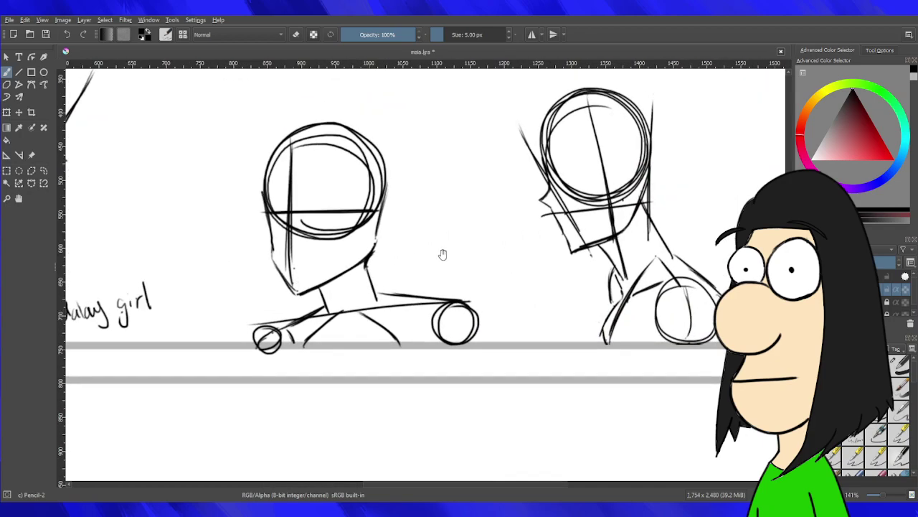
# Hand-letter "Chinese girl" beside the middle character, with a small arrow pointing to her.
pyautogui.moveTo(421, 248)
pyautogui.mouseDown()
pyautogui.moveTo(407, 266)
pyautogui.moveTo(414, 260)
pyautogui.mouseUp()
pyautogui.moveTo(436, 223)
pyautogui.mouseDown()
pyautogui.moveTo(451, 231)
pyautogui.moveTo(441, 239)
pyautogui.moveTo(490, 225)
pyautogui.moveTo(456, 257)
pyautogui.moveTo(454, 275)
pyautogui.mouseUp()
pyautogui.hotkey('ctrl', 'z')
pyautogui.moveTo(465, 250); pyautogui.dragTo(476, 249)
pyautogui.moveTo(481, 240); pyautogui.dragTo(481, 256)
# Hand-letter "Indian girl" beside the mirrored profile character, with an arrow pointing to her.
pyautogui.moveTo(550, 248); pyautogui.dragTo(341, 269)
pyautogui.moveTo(532, 230)
pyautogui.mouseDown()
pyautogui.moveTo(498, 260)
pyautogui.moveTo(511, 257)
pyautogui.mouseUp()
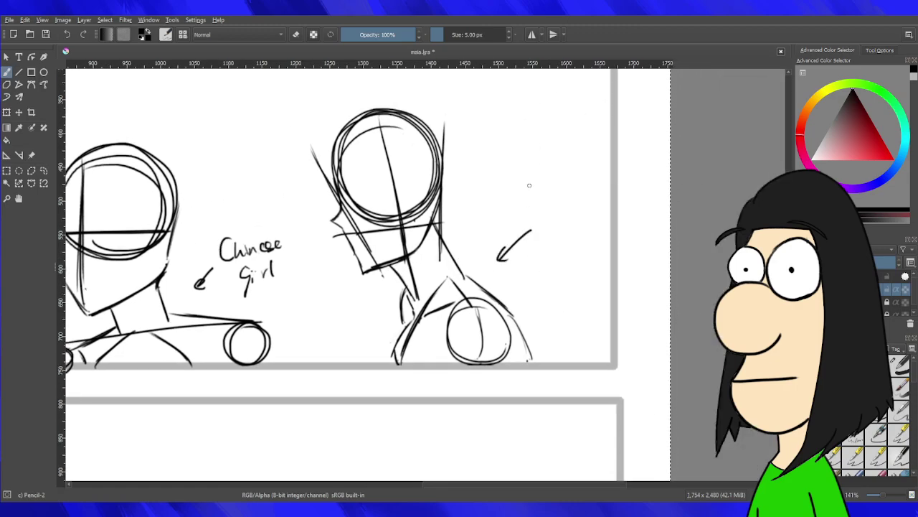
pyautogui.moveTo(527, 181)
pyautogui.mouseDown()
pyautogui.moveTo(530, 203)
pyautogui.moveTo(560, 188)
pyautogui.moveTo(576, 194)
pyautogui.moveTo(546, 253)
pyautogui.mouseUp()
pyautogui.moveTo(562, 215)
pyautogui.mouseDown()
pyautogui.moveTo(563, 228)
pyautogui.moveTo(572, 215)
pyautogui.mouseUp()
pyautogui.moveTo(578, 202); pyautogui.dragTo(578, 225)
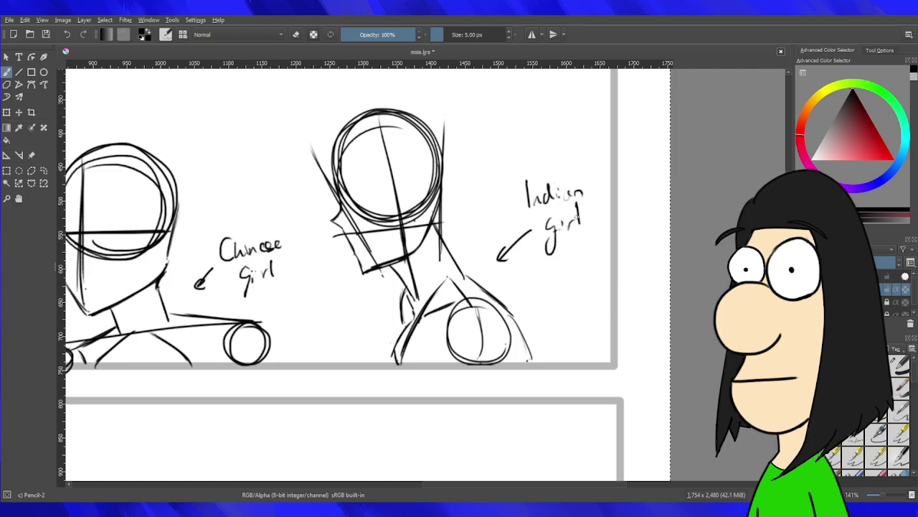
# Examine the first panel's labelled character sketches and the empty second panel at page and close-up scale.
pyautogui.scroll(-4, 607, 219)
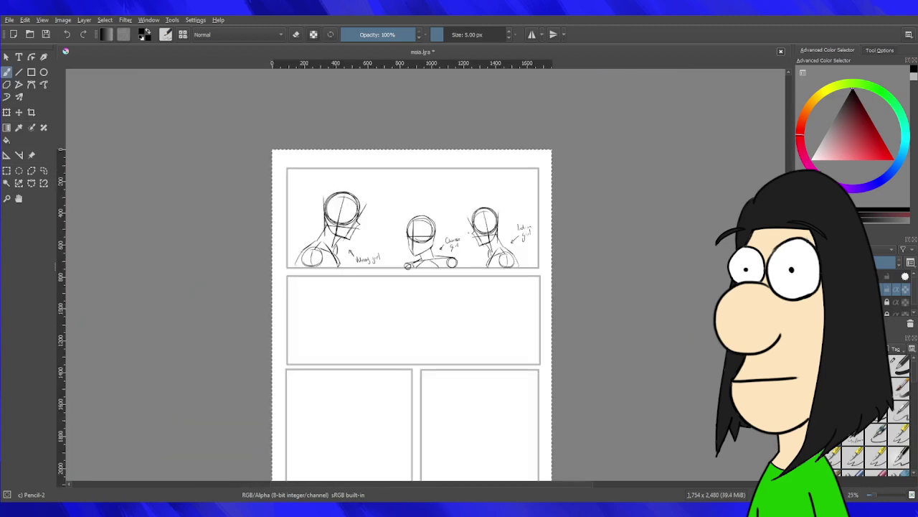
pyautogui.scroll(3, 381, 237)
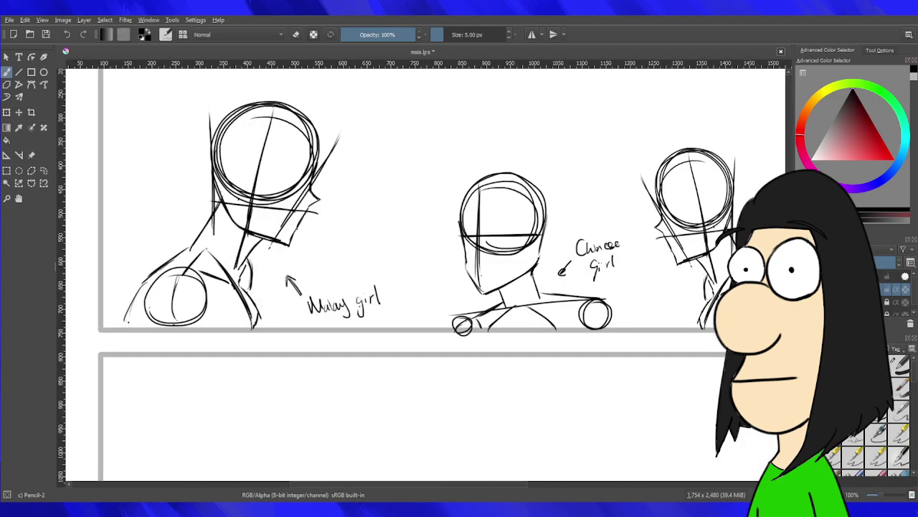
pyautogui.scroll(-3, 332, 201)
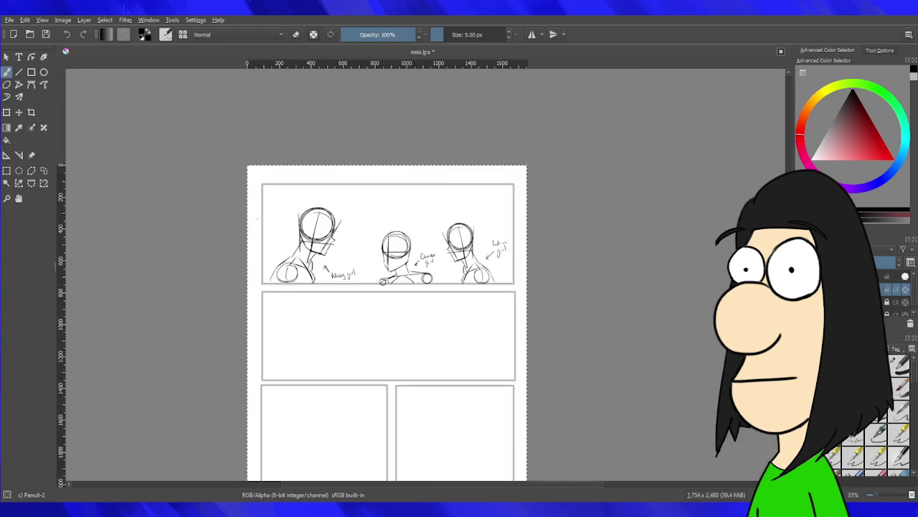
pyautogui.scroll(3, 388, 287)
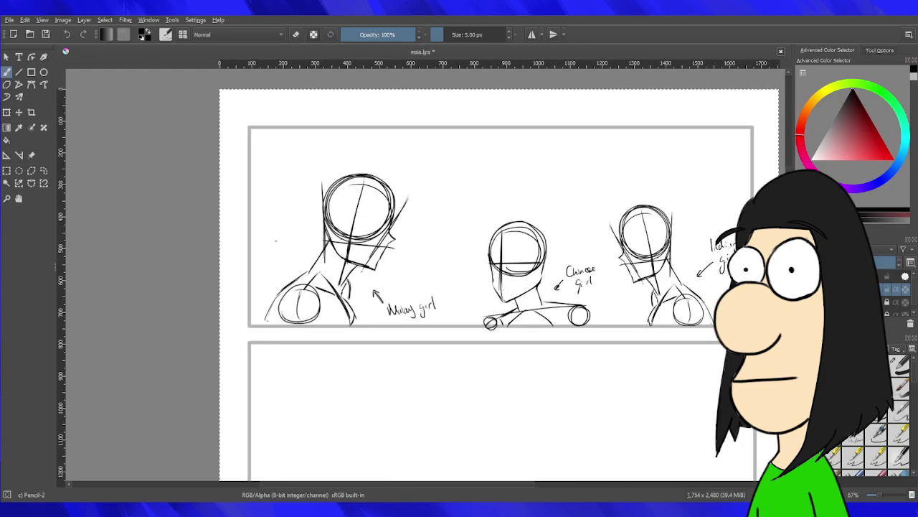
pyautogui.scroll(-4, 387, 287)
pyautogui.scroll(3, 309, 287)
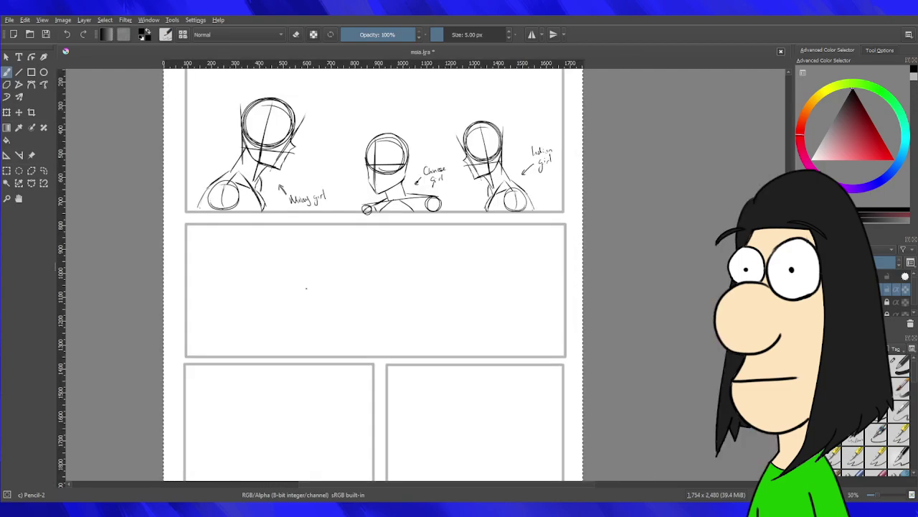
pyautogui.scroll(2, 306, 288)
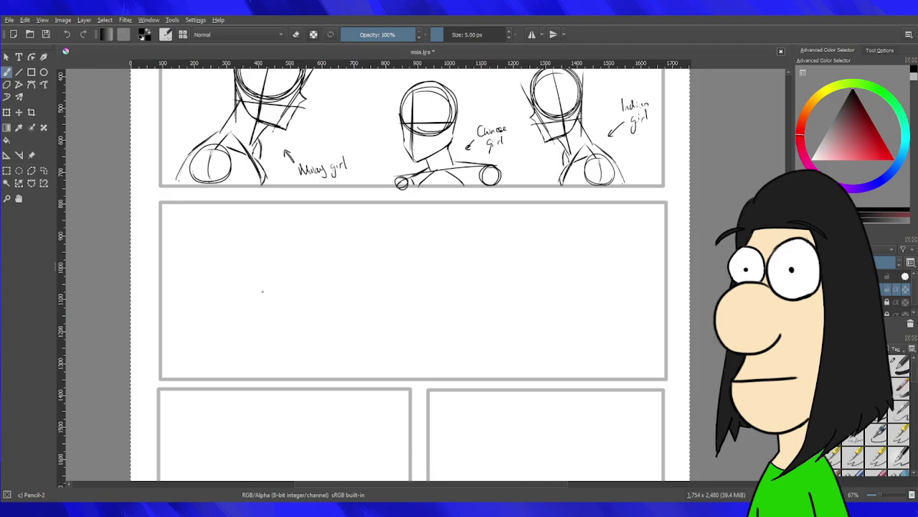
pyautogui.scroll(1, 273, 291)
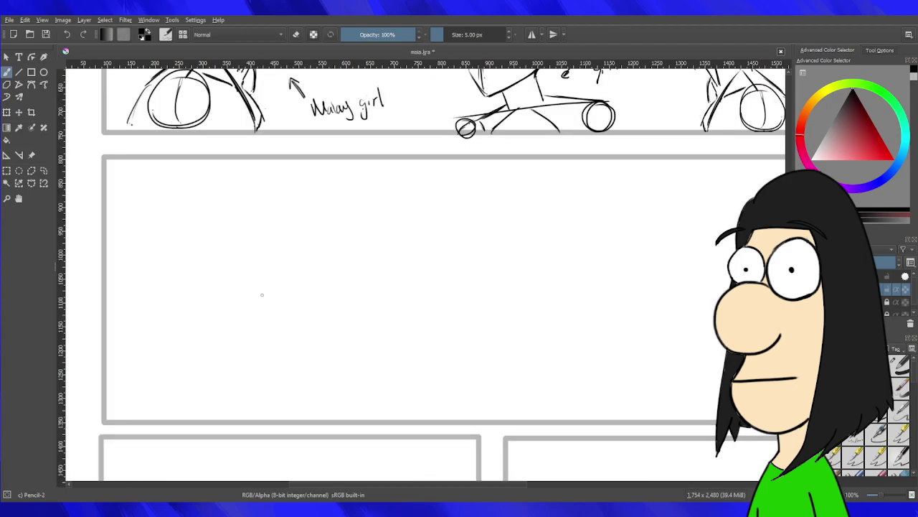
pyautogui.moveTo(387, 299); pyautogui.dragTo(513, 218)
pyautogui.moveTo(393, 299)
pyautogui.mouseDown()
pyautogui.moveTo(448, 264)
pyautogui.moveTo(462, 294)
pyautogui.mouseUp()
pyautogui.hotkey('ctrl', 'z')
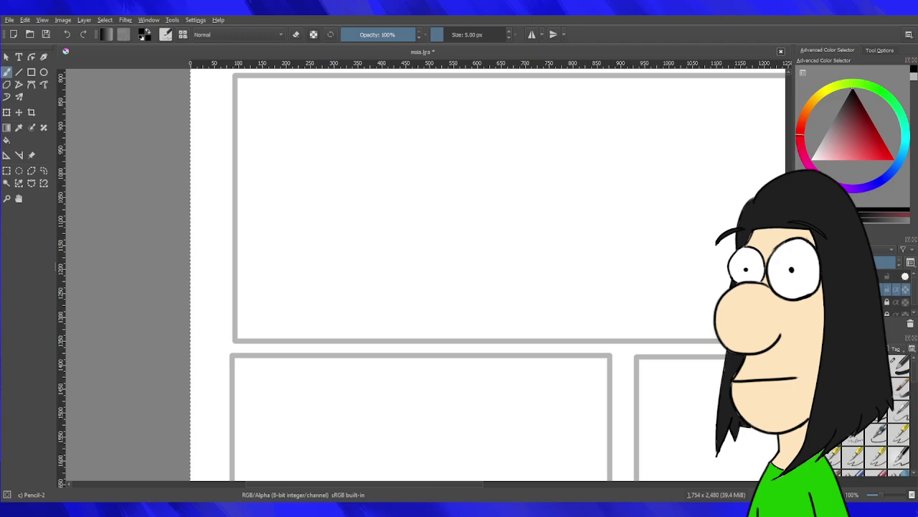
pyautogui.scroll(-5, 431, 252)
pyautogui.scroll(2, 456, 290)
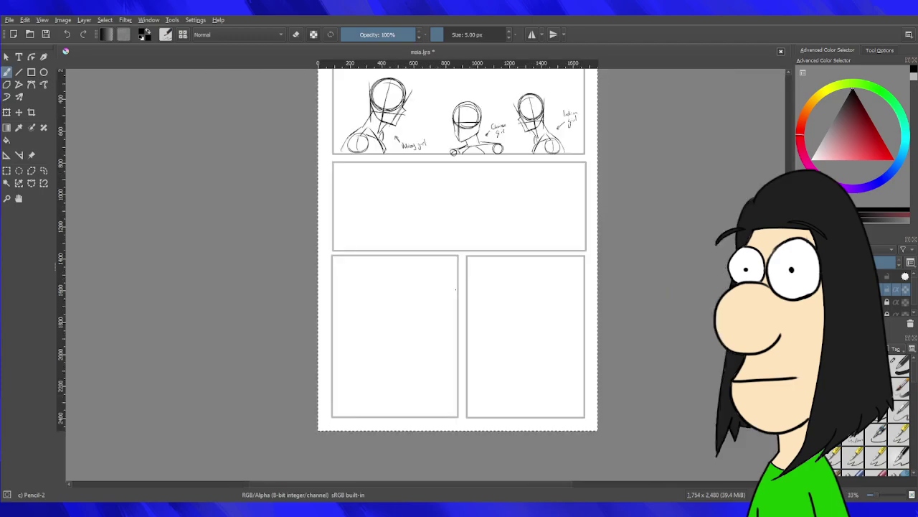
pyautogui.scroll(-3, 455, 289)
pyautogui.scroll(4, 500, 333)
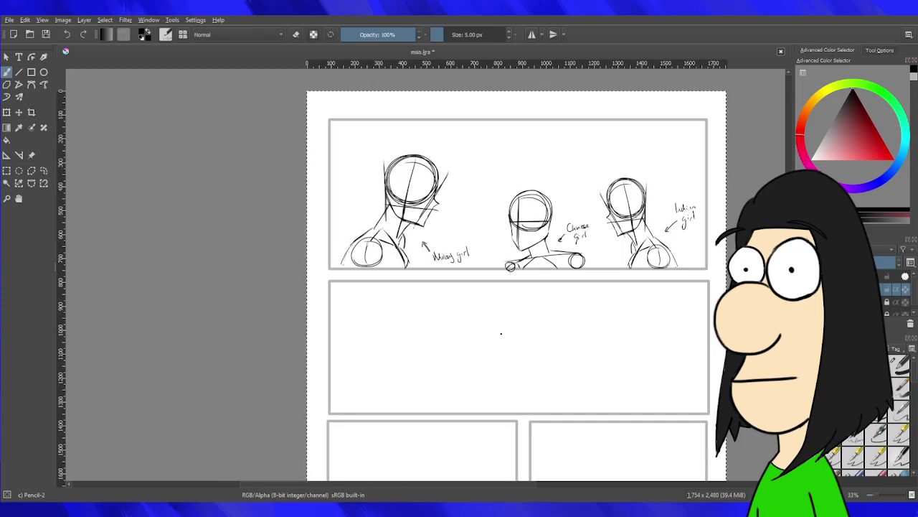
pyautogui.scroll(3, 538, 359)
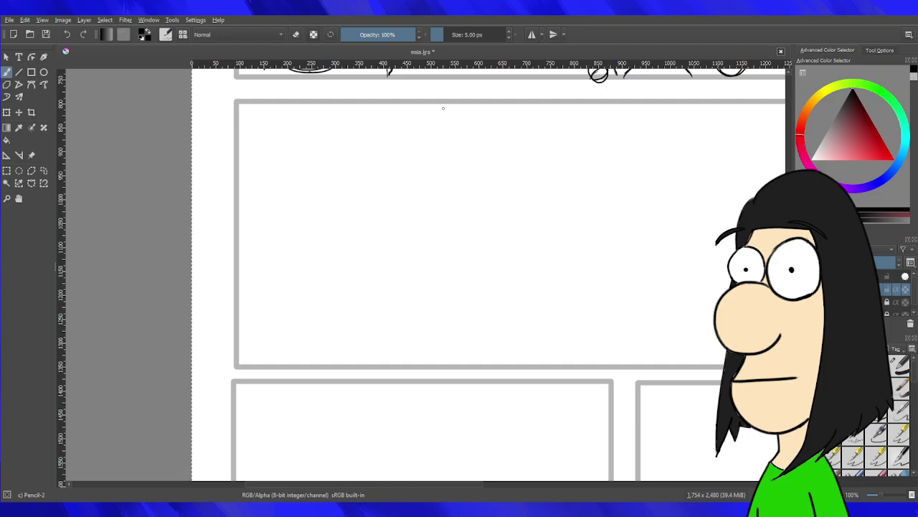
pyautogui.moveTo(448, 238); pyautogui.dragTo(426, 205)
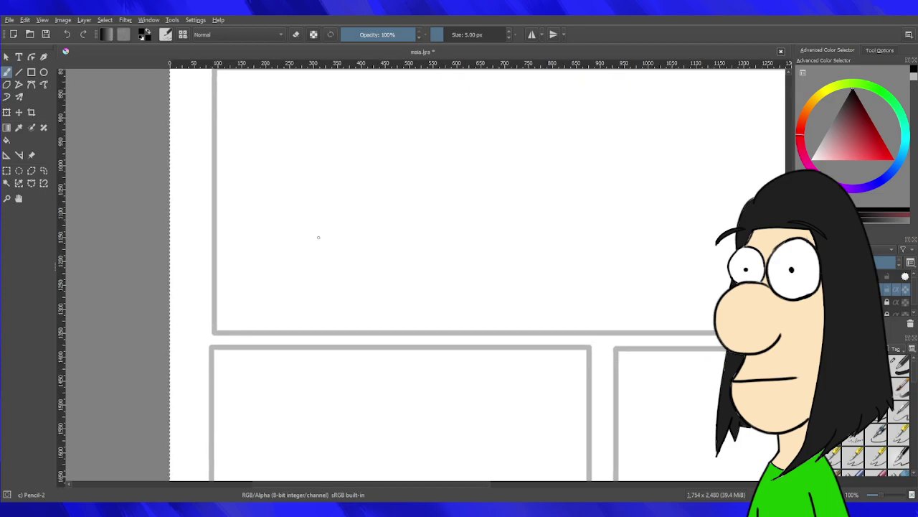
pyautogui.moveTo(292, 307)
pyautogui.mouseDown()
pyautogui.moveTo(339, 249)
pyautogui.moveTo(374, 253)
pyautogui.mouseUp()
pyautogui.hotkey('ctrl', 'z')
pyautogui.moveTo(451, 201); pyautogui.dragTo(352, 302)
pyautogui.moveTo(520, 257); pyautogui.dragTo(506, 262)
pyautogui.scroll(-4, 703, 328)
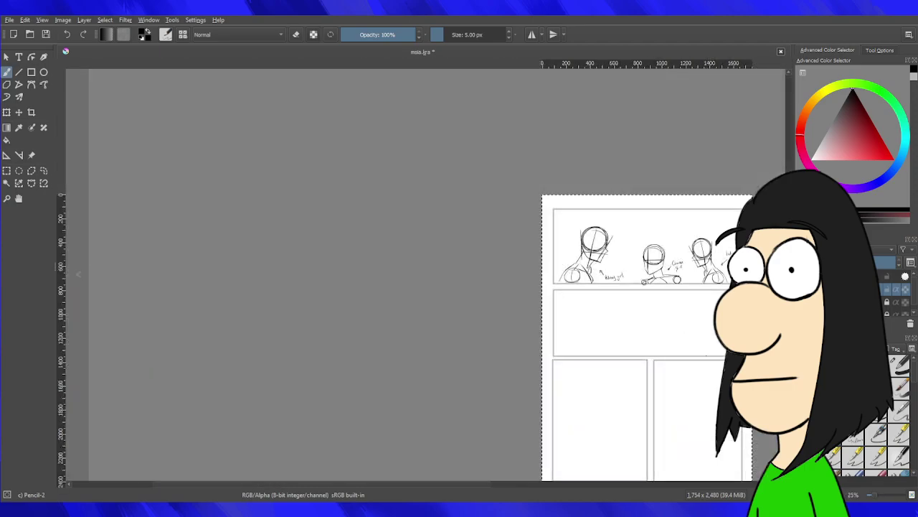
pyautogui.scroll(4, 706, 355)
pyautogui.moveTo(676, 180); pyautogui.dragTo(541, 364)
pyautogui.scroll(-4, 686, 245)
pyautogui.scroll(3, 686, 245)
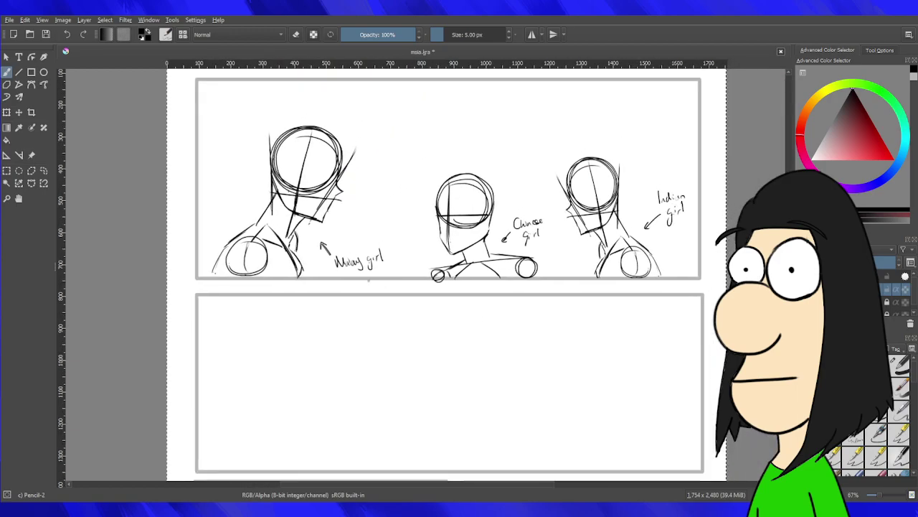
pyautogui.scroll(-5, 369, 282)
pyautogui.scroll(7, 368, 281)
# Draw a rectangular selection around the first panel's three character sketches, and clear the selection.
pyautogui.click(6, 112)
pyautogui.scroll(-5, 257, 189)
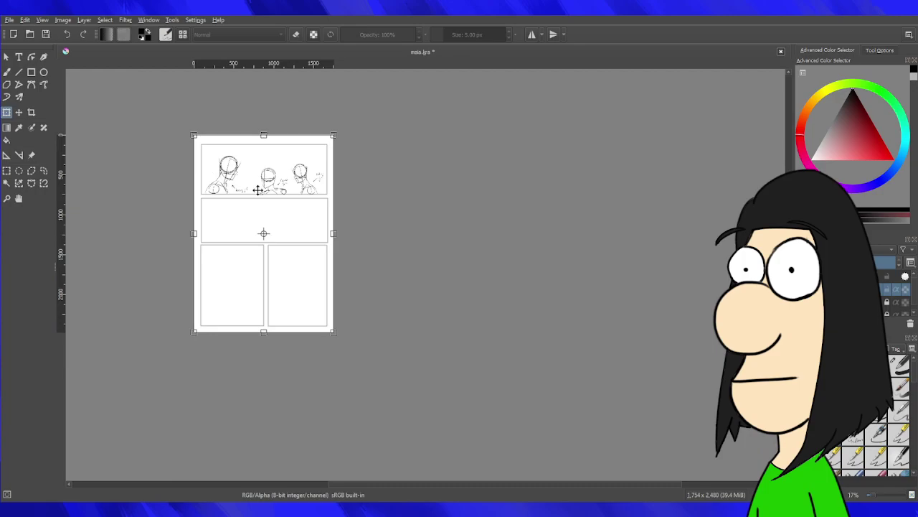
pyautogui.scroll(2, 257, 190)
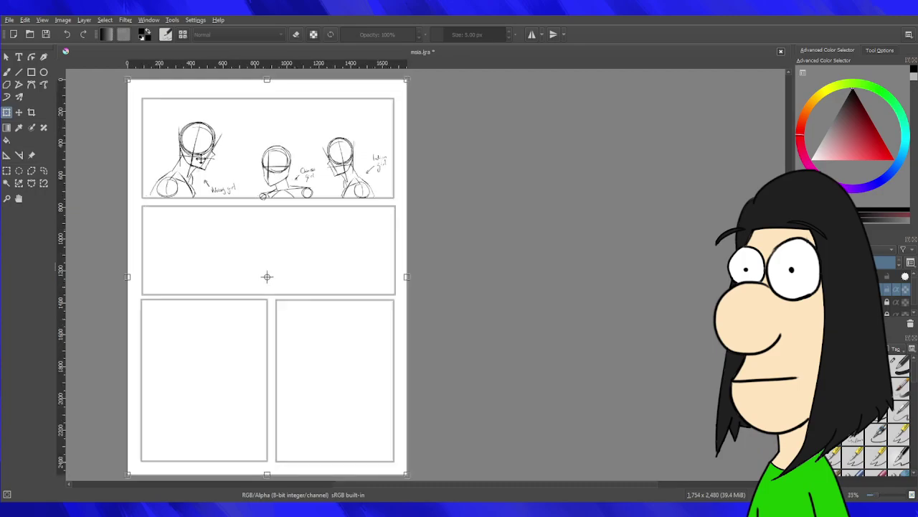
pyautogui.click(7, 170)
pyautogui.scroll(2, 109, 113)
pyautogui.scroll(1, 172, 124)
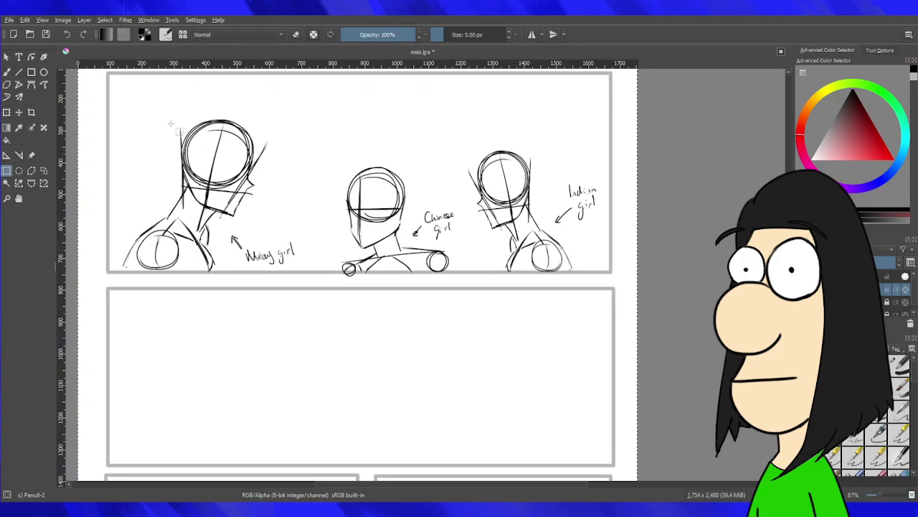
pyautogui.moveTo(109, 105)
pyautogui.mouseDown()
pyautogui.moveTo(615, 246)
pyautogui.moveTo(613, 275)
pyautogui.mouseUp()
pyautogui.click(701, 290)
# Sketch a head circle about 120 px wide near the upper middle of the second panel with the brush at 3 px.
pyautogui.moveTo(507, 299); pyautogui.dragTo(627, 250)
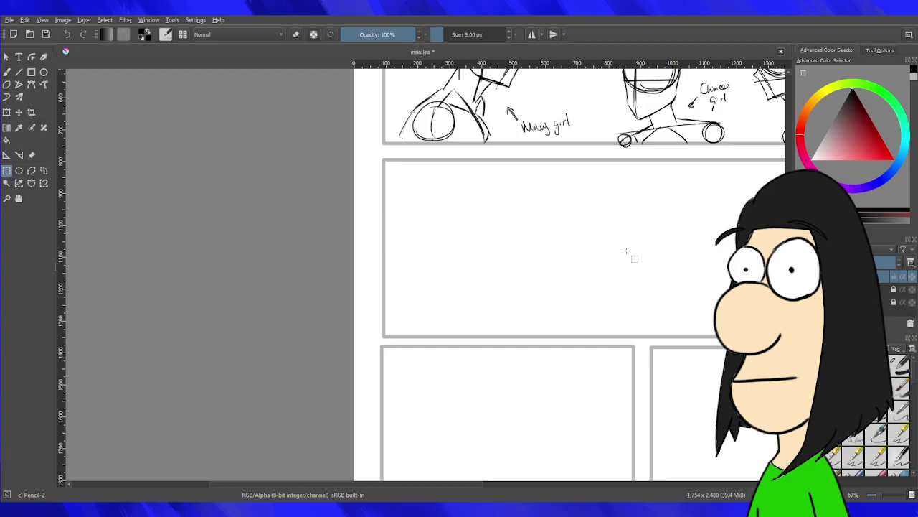
pyautogui.scroll(3, 627, 251)
pyautogui.press('b')
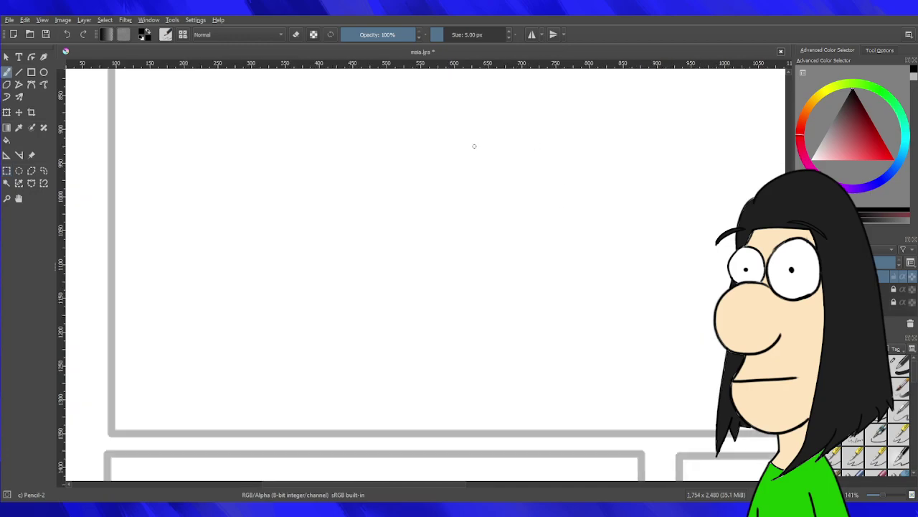
pyautogui.moveTo(499, 155)
pyautogui.mouseDown()
pyautogui.moveTo(517, 132)
pyautogui.moveTo(473, 178)
pyautogui.moveTo(544, 186)
pyautogui.moveTo(491, 202)
pyautogui.mouseUp()
pyautogui.hotkey('ctrl', 'z')
pyautogui.moveTo(474, 132)
pyautogui.mouseDown()
pyautogui.moveTo(481, 219)
pyautogui.moveTo(520, 127)
pyautogui.moveTo(446, 166)
pyautogui.moveTo(459, 144)
pyautogui.moveTo(474, 190)
pyautogui.moveTo(501, 196)
pyautogui.moveTo(499, 122)
pyautogui.moveTo(455, 149)
pyautogui.moveTo(509, 187)
pyautogui.moveTo(481, 169)
pyautogui.moveTo(525, 167)
pyautogui.mouseUp()
pyautogui.hotkey('ctrl', 'z')
pyautogui.hotkey('ctrl', 'z')
pyautogui.moveTo(485, 127); pyautogui.dragTo(492, 165)
pyautogui.moveTo(498, 213); pyautogui.dragTo(502, 224)
pyautogui.hotkey('ctrl', 'z')
# Add a tilted centre line through the second-panel head circle, a slanted face guide and a vertical guide behind the head.
pyautogui.moveTo(476, 129); pyautogui.dragTo(494, 231)
pyautogui.hotkey('ctrl', 'z')
pyautogui.moveTo(482, 131)
pyautogui.mouseDown()
pyautogui.moveTo(505, 234)
pyautogui.moveTo(513, 221)
pyautogui.mouseUp()
pyautogui.hotkey('ctrl', 'z')
pyautogui.moveTo(443, 153); pyautogui.dragTo(478, 221)
pyautogui.moveTo(536, 134); pyautogui.dragTo(538, 209)
pyautogui.hotkey('ctrl', 'z')
pyautogui.moveTo(538, 134)
pyautogui.mouseDown()
pyautogui.moveTo(537, 217)
pyautogui.moveTo(536, 193)
pyautogui.mouseUp()
# Sketch the left-facing profile of the second-panel head with nose, mouth, chin and a jawline rising to the back of the head.
pyautogui.scroll(2, 462, 155)
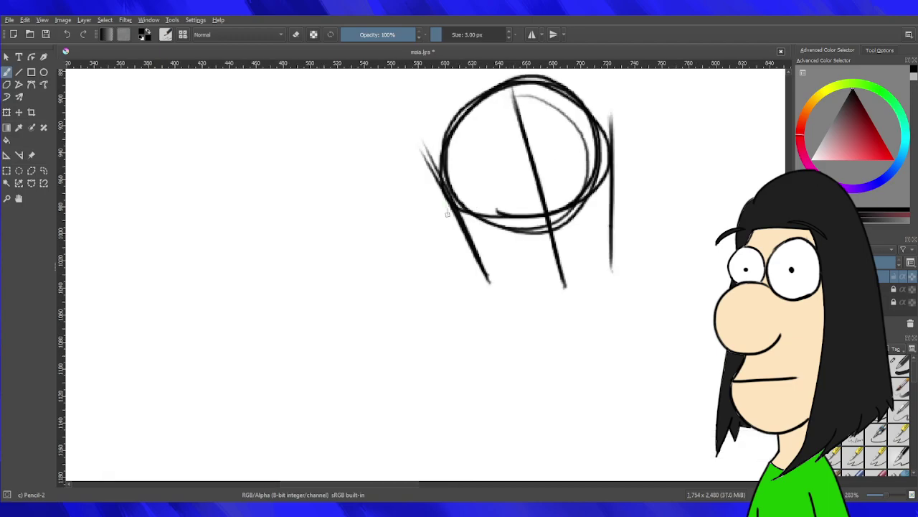
pyautogui.moveTo(451, 209)
pyautogui.mouseDown()
pyautogui.moveTo(445, 244)
pyautogui.moveTo(477, 282)
pyautogui.moveTo(483, 308)
pyautogui.moveTo(528, 297)
pyautogui.mouseUp()
pyautogui.hotkey('ctrl', 'z')
pyautogui.hotkey('ctrl', 'z')
pyautogui.moveTo(465, 260); pyautogui.dragTo(484, 303)
pyautogui.moveTo(490, 315); pyautogui.dragTo(558, 285)
pyautogui.moveTo(491, 318); pyautogui.dragTo(567, 284)
pyautogui.moveTo(608, 162); pyautogui.dragTo(598, 233)
pyautogui.moveTo(605, 186)
pyautogui.mouseDown()
pyautogui.moveTo(597, 240)
pyautogui.moveTo(568, 278)
pyautogui.mouseUp()
pyautogui.moveTo(600, 236); pyautogui.dragTo(554, 287)
# Sketch a slanted neck guide line below the head and a shoulder circle about 70 px wide at its lower end.
pyautogui.scroll(-7, 635, 324)
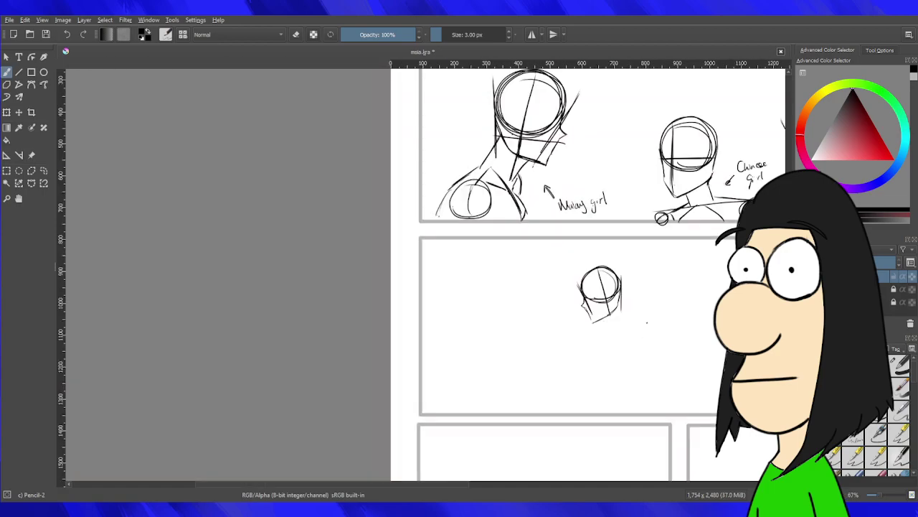
pyautogui.scroll(4, 681, 340)
pyautogui.scroll(2, 650, 249)
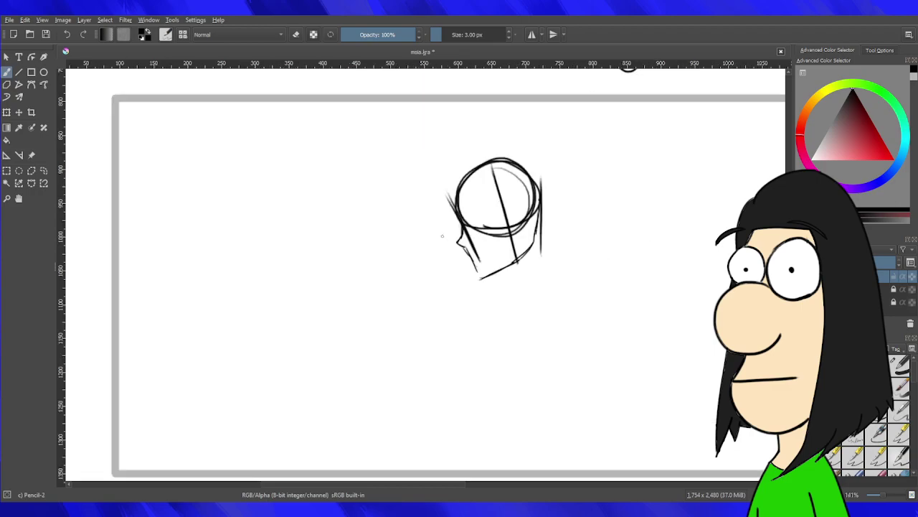
pyautogui.scroll(-5, 650, 249)
pyautogui.scroll(4, 650, 249)
pyautogui.scroll(2, 575, 238)
pyautogui.moveTo(574, 237)
pyautogui.mouseDown()
pyautogui.moveTo(521, 165)
pyautogui.moveTo(558, 321)
pyautogui.mouseUp()
pyautogui.hotkey('ctrl', 'z')
pyautogui.moveTo(502, 126)
pyautogui.mouseDown()
pyautogui.moveTo(561, 301)
pyautogui.moveTo(543, 251)
pyautogui.moveTo(585, 338)
pyautogui.moveTo(622, 319)
pyautogui.moveTo(606, 337)
pyautogui.mouseUp()
pyautogui.hotkey('ctrl', 'z')
pyautogui.hotkey('ctrl', 'z')
pyautogui.moveTo(610, 274)
pyautogui.mouseDown()
pyautogui.moveTo(612, 350)
pyautogui.moveTo(655, 292)
pyautogui.moveTo(597, 279)
pyautogui.moveTo(648, 318)
pyautogui.mouseUp()
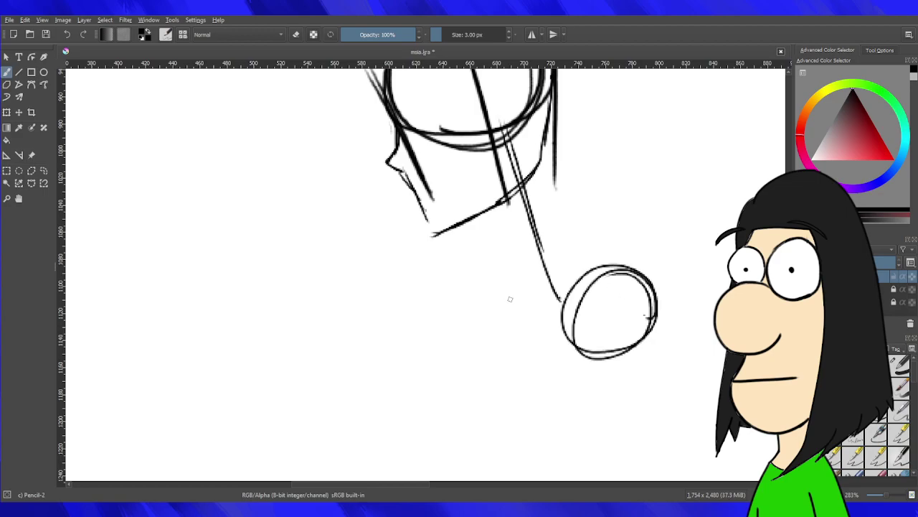
# Sketch the front edge of the neck under the jaw and the nape behind the head.
pyautogui.moveTo(492, 220)
pyautogui.mouseDown()
pyautogui.moveTo(521, 286)
pyautogui.moveTo(523, 277)
pyautogui.mouseUp()
pyautogui.moveTo(548, 126)
pyautogui.mouseDown()
pyautogui.moveTo(553, 180)
pyautogui.moveTo(591, 248)
pyautogui.mouseUp()
pyautogui.hotkey('ctrl', 'z')
pyautogui.moveTo(558, 184)
pyautogui.mouseDown()
pyautogui.moveTo(589, 251)
pyautogui.moveTo(585, 243)
pyautogui.mouseUp()
pyautogui.hotkey('ctrl', 'z')
pyautogui.hotkey('ctrl', 'z')
pyautogui.moveTo(554, 182); pyautogui.dragTo(581, 241)
# Sketch the chest as a tilted oval running from the base of the neck down in front of the shoulder circle.
pyautogui.scroll(-9, 610, 164)
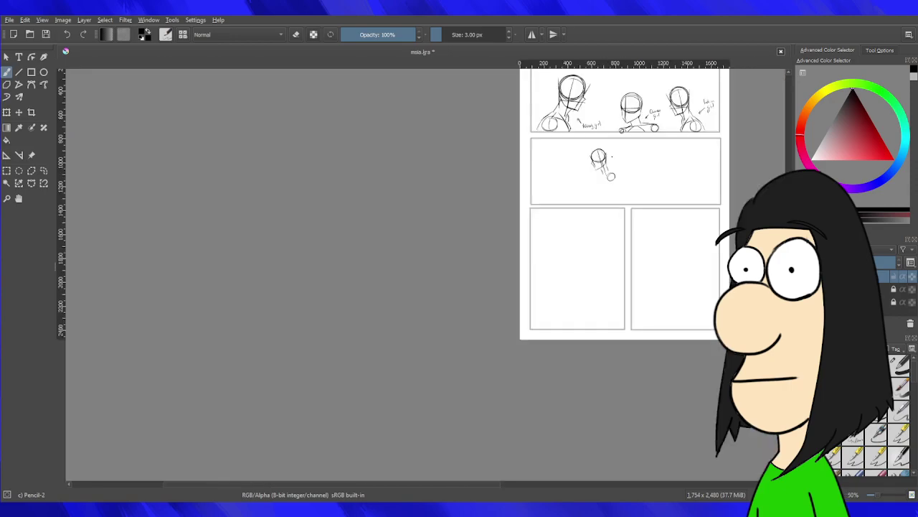
pyautogui.scroll(6, 610, 164)
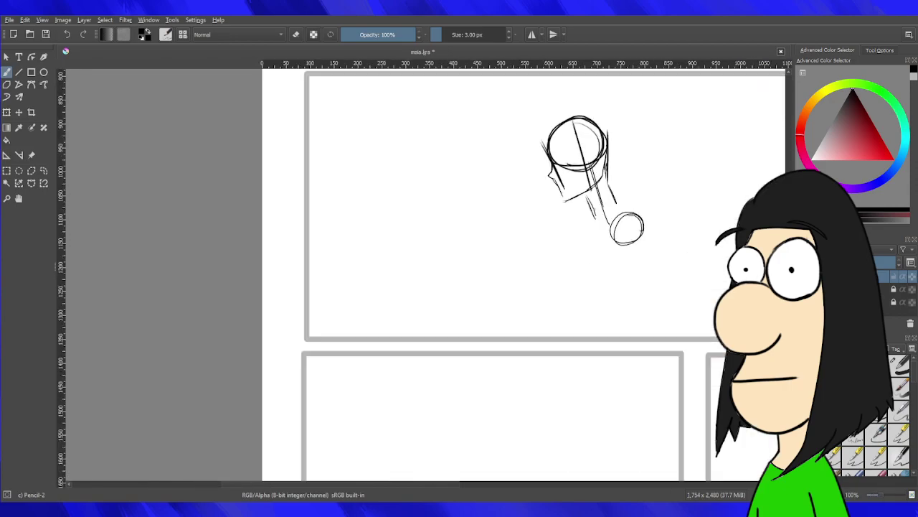
pyautogui.moveTo(605, 205)
pyautogui.mouseDown()
pyautogui.moveTo(571, 253)
pyautogui.moveTo(573, 272)
pyautogui.moveTo(599, 281)
pyautogui.mouseUp()
pyautogui.hotkey('ctrl', 'z')
pyautogui.moveTo(616, 208); pyautogui.dragTo(611, 262)
pyautogui.hotkey('ctrl', 'z')
pyautogui.hotkey('ctrl', 'z')
pyautogui.hotkey('ctrl', 'z')
pyautogui.moveTo(594, 215); pyautogui.dragTo(574, 277)
pyautogui.moveTo(616, 209)
pyautogui.mouseDown()
pyautogui.moveTo(616, 246)
pyautogui.moveTo(610, 203)
pyautogui.moveTo(605, 251)
pyautogui.moveTo(581, 280)
pyautogui.mouseUp()
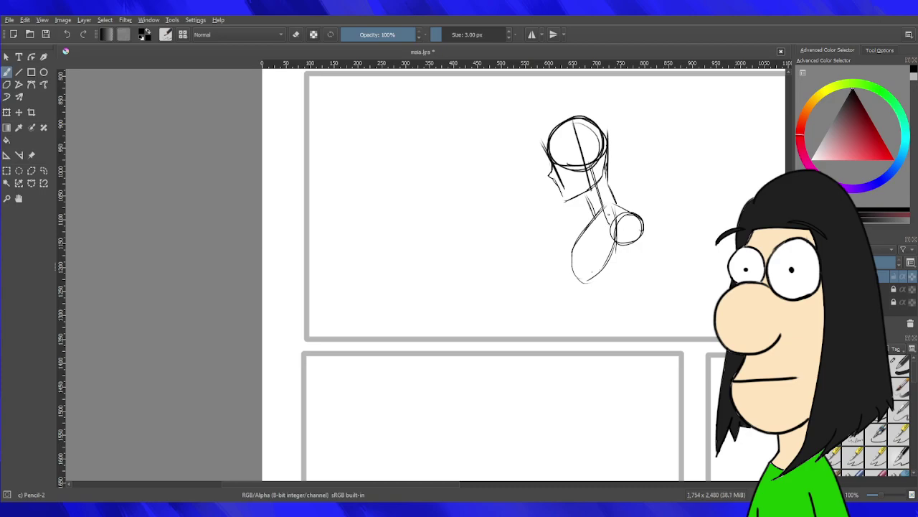
# Try to sketch a slanted spine line below the chest and a dome-shaped pelvis at its lower end.
pyautogui.moveTo(606, 217); pyautogui.dragTo(618, 276)
pyautogui.moveTo(606, 220); pyautogui.dragTo(630, 302)
pyautogui.hotkey('ctrl', 'z')
pyautogui.hotkey('ctrl', 'z')
pyautogui.moveTo(638, 235)
pyautogui.mouseDown()
pyautogui.moveTo(549, 238)
pyautogui.moveTo(533, 278)
pyautogui.mouseUp()
pyautogui.moveTo(516, 224); pyautogui.dragTo(539, 294)
pyautogui.moveTo(525, 248)
pyautogui.mouseDown()
pyautogui.moveTo(544, 302)
pyautogui.moveTo(525, 323)
pyautogui.moveTo(544, 279)
pyautogui.mouseUp()
pyautogui.hotkey('ctrl', 'z')
pyautogui.hotkey('ctrl', 'z')
pyautogui.moveTo(540, 281)
pyautogui.mouseDown()
pyautogui.moveTo(525, 320)
pyautogui.moveTo(552, 276)
pyautogui.moveTo(574, 299)
pyautogui.mouseUp()
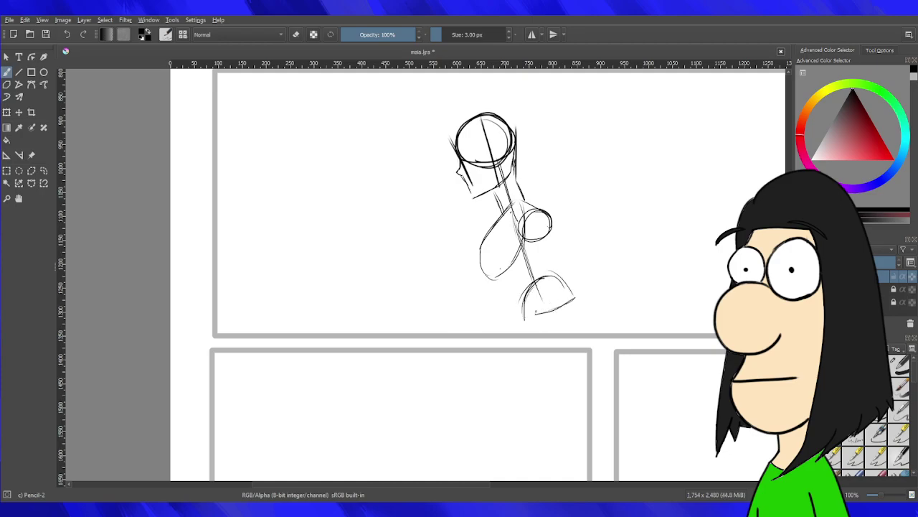
pyautogui.hotkey('ctrl', 'z')
pyautogui.hotkey('ctrl', 'z')
pyautogui.hotkey('ctrl', 'z')
pyautogui.hotkey('ctrl', 'z')
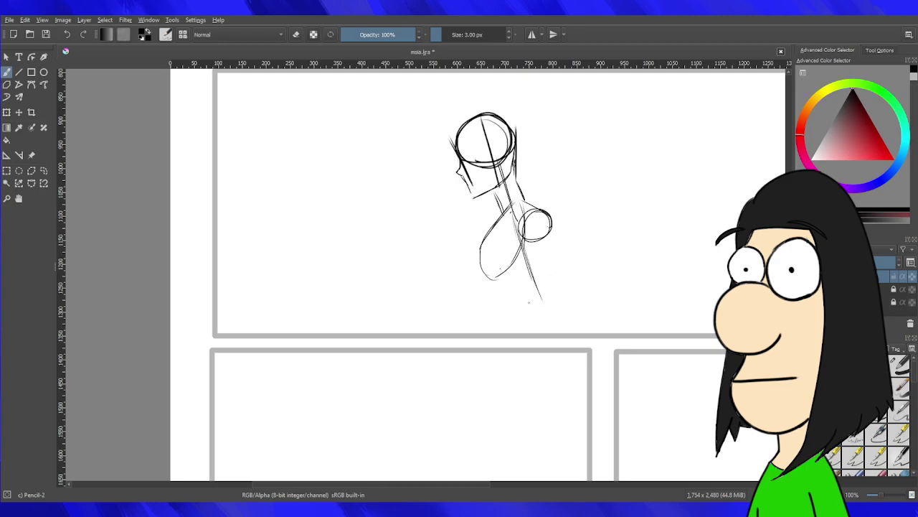
# Try a wider, flatter pelvis dome around the spine line, with a waist curve joining it to the chest.
pyautogui.moveTo(518, 313)
pyautogui.mouseDown()
pyautogui.moveTo(538, 282)
pyautogui.moveTo(576, 295)
pyautogui.mouseUp()
pyautogui.moveTo(527, 317); pyautogui.dragTo(574, 301)
pyautogui.moveTo(536, 247); pyautogui.dragTo(547, 279)
pyautogui.hotkey('ctrl', 'z')
pyautogui.hotkey('ctrl', 'z')
pyautogui.hotkey('ctrl', 'z')
pyautogui.hotkey('ctrl', 'z')
pyautogui.hotkey('ctrl', 'z')
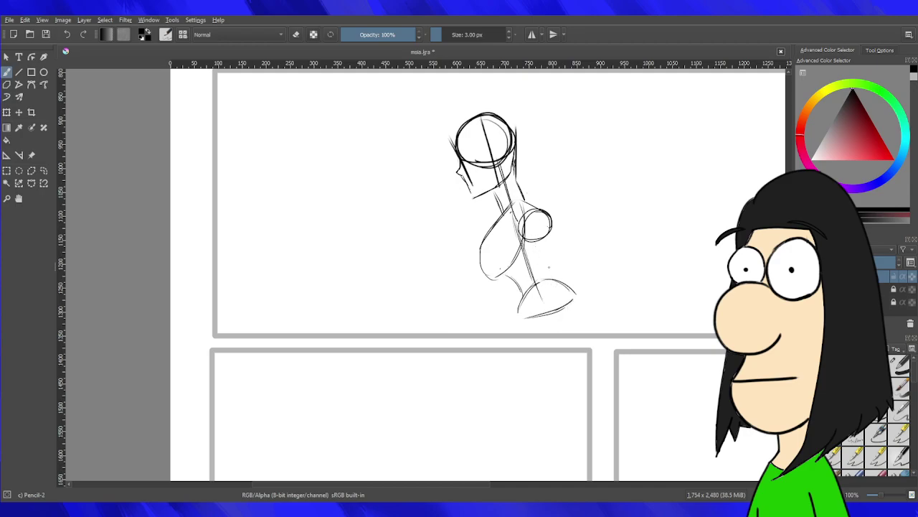
pyautogui.hotkey('ctrl', 'z')
pyautogui.hotkey('ctrl', 'z')
pyautogui.hotkey('ctrl', 'z')
pyautogui.hotkey('ctrl', 'z')
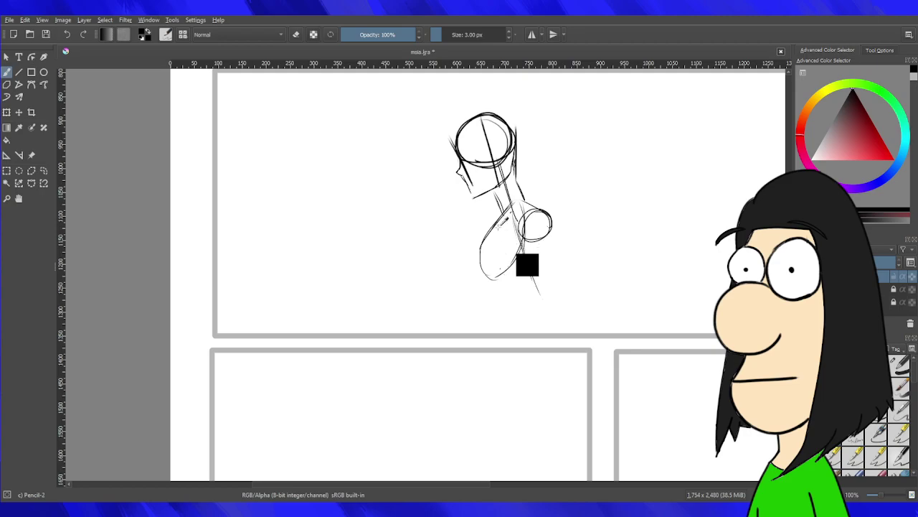
# Sketch the belly curve down from the chest and the upper arm's rear edge with a slanted elbow end.
pyautogui.moveTo(540, 229)
pyautogui.mouseDown()
pyautogui.moveTo(538, 290)
pyautogui.moveTo(571, 329)
pyautogui.mouseUp()
pyautogui.hotkey('ctrl', 'z')
pyautogui.hotkey('ctrl', 'z')
pyautogui.hotkey('ctrl', 'z')
pyautogui.moveTo(542, 237)
pyautogui.mouseDown()
pyautogui.moveTo(572, 295)
pyautogui.moveTo(547, 329)
pyautogui.mouseUp()
pyautogui.hotkey('ctrl', 'z')
pyautogui.moveTo(571, 294); pyautogui.dragTo(554, 325)
# Draw the upper arm's front edge from the shoulder circle and a light curved lower-back line behind the arm.
pyautogui.moveTo(526, 238); pyautogui.dragTo(548, 312)
pyautogui.hotkey('ctrl', 'z')
pyautogui.moveTo(524, 235); pyautogui.dragTo(552, 331)
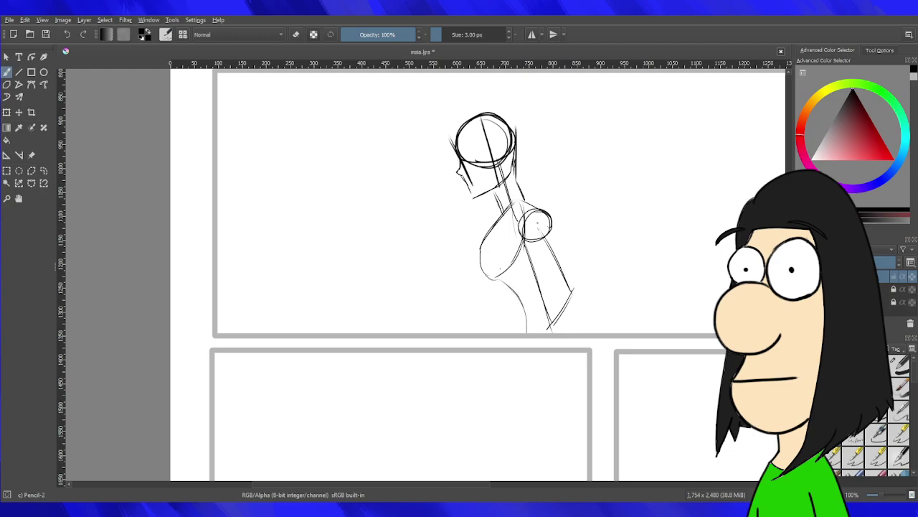
pyautogui.moveTo(551, 259); pyautogui.dragTo(569, 313)
pyautogui.moveTo(579, 323); pyautogui.dragTo(607, 367)
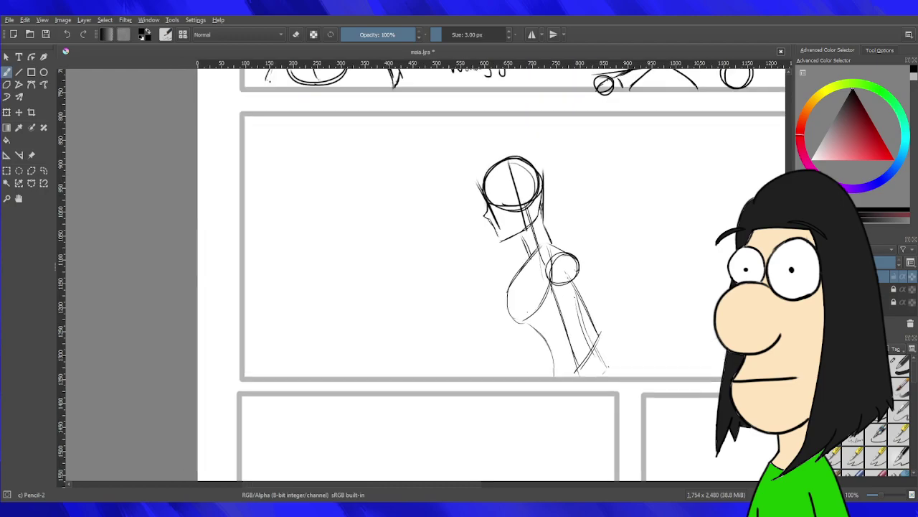
# Try a front-facing head beside the figure in the second panel: a layered circle with a vertical centre line running below it.
pyautogui.scroll(-4, 462, 187)
pyautogui.scroll(5, 459, 172)
pyautogui.scroll(-1, 396, 135)
pyautogui.scroll(-6, 409, 144)
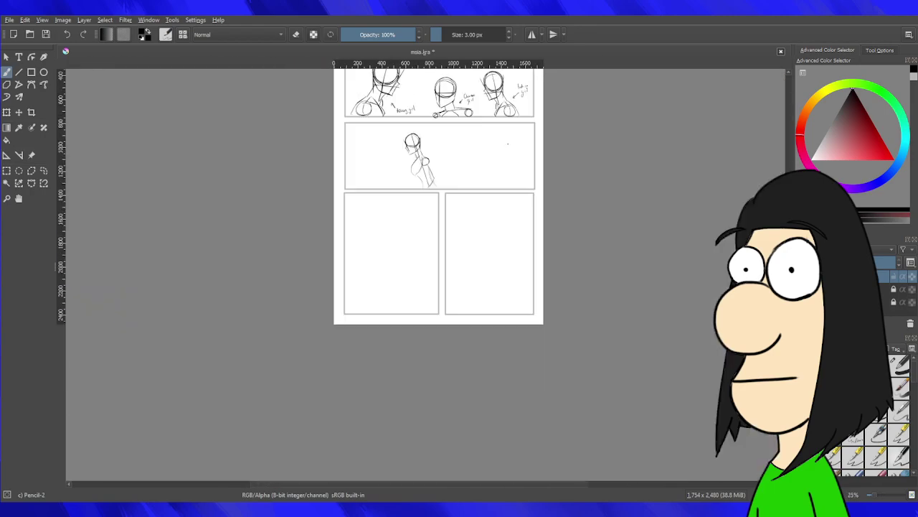
pyautogui.scroll(6, 365, 155)
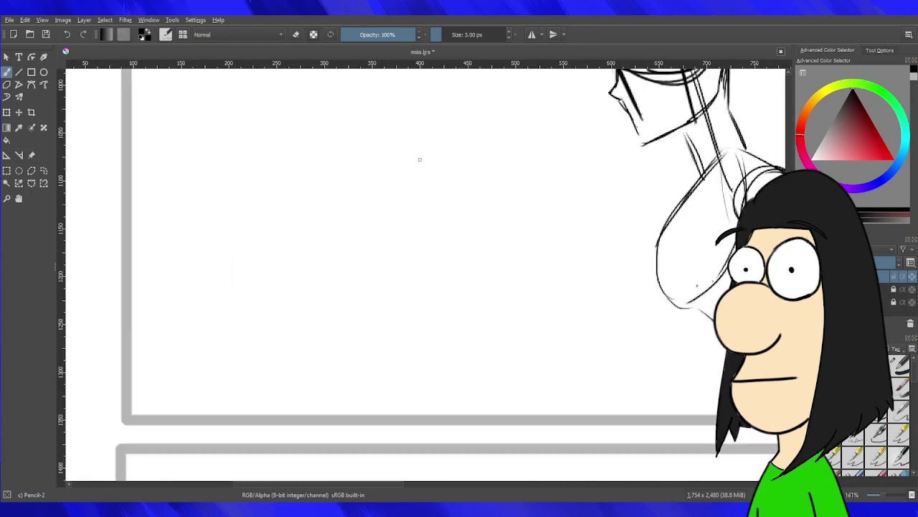
pyautogui.moveTo(634, 240); pyautogui.dragTo(653, 278)
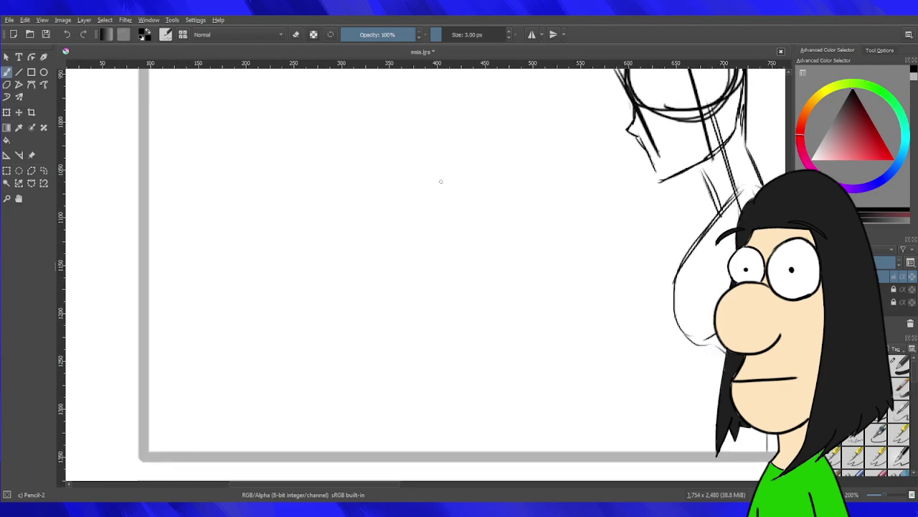
pyautogui.moveTo(463, 118)
pyautogui.mouseDown()
pyautogui.moveTo(431, 134)
pyautogui.moveTo(466, 117)
pyautogui.moveTo(430, 144)
pyautogui.moveTo(502, 115)
pyautogui.moveTo(431, 129)
pyautogui.moveTo(473, 208)
pyautogui.moveTo(417, 147)
pyautogui.mouseUp()
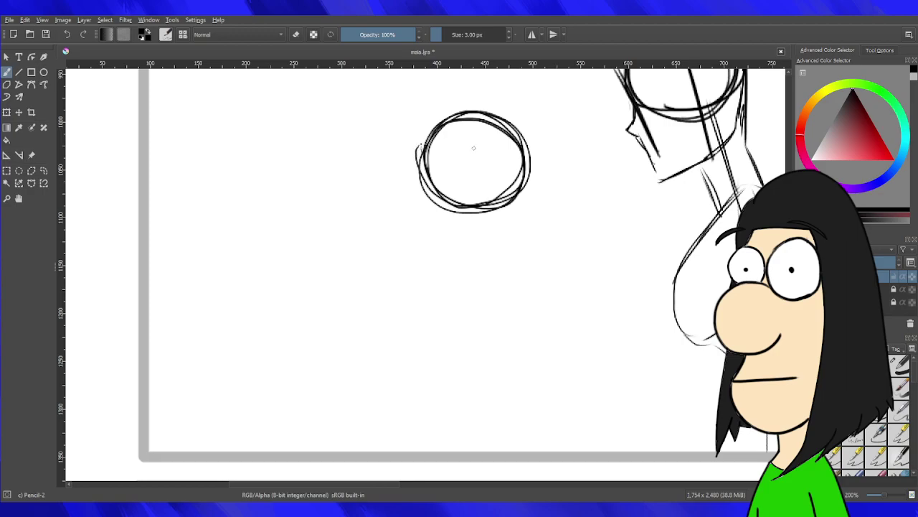
pyautogui.moveTo(474, 130); pyautogui.dragTo(476, 246)
pyautogui.hotkey('ctrl', 'z')
pyautogui.moveTo(473, 122)
pyautogui.mouseDown()
pyautogui.moveTo(477, 244)
pyautogui.moveTo(472, 232)
pyautogui.mouseUp()
pyautogui.hotkey('ctrl', 'z')
pyautogui.moveTo(473, 121); pyautogui.dragTo(474, 251)
pyautogui.moveTo(475, 122); pyautogui.dragTo(475, 265)
pyautogui.hotkey('ctrl', 'z')
pyautogui.hotkey('ctrl', 'z')
pyautogui.moveTo(473, 115); pyautogui.dragTo(475, 274)
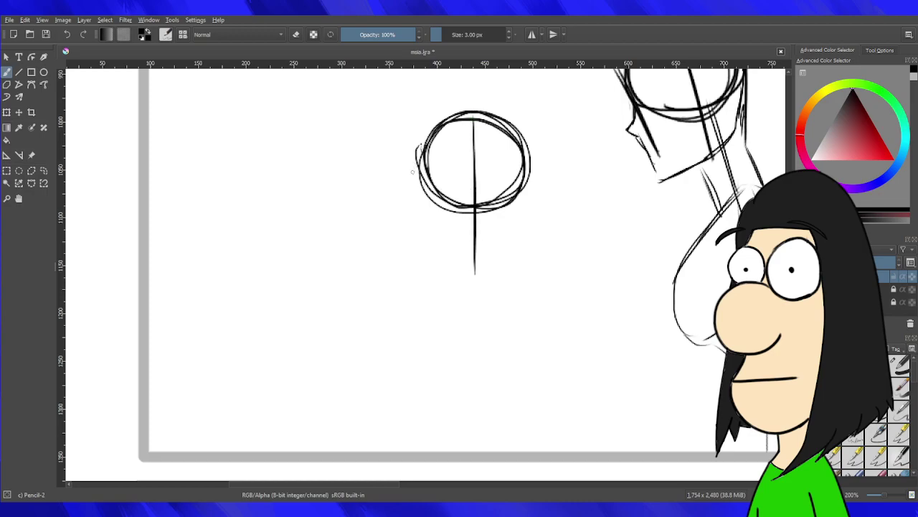
# Add the sides of the face and two slanted jaw lines meeting at the chin below the new head circle.
pyautogui.moveTo(422, 179); pyautogui.dragTo(435, 231)
pyautogui.moveTo(527, 187); pyautogui.dragTo(514, 227)
pyautogui.hotkey('ctrl', 'z')
pyautogui.moveTo(527, 185); pyautogui.dragTo(515, 226)
pyautogui.moveTo(433, 232); pyautogui.dragTo(479, 261)
pyautogui.moveTo(519, 230); pyautogui.dragTo(479, 261)
pyautogui.moveTo(520, 229); pyautogui.dragTo(484, 257)
# Draw an ear at the rear side of the Chinese girl's head in the first panel, from the eye line down to the jaw.
pyautogui.scroll(-5, 492, 243)
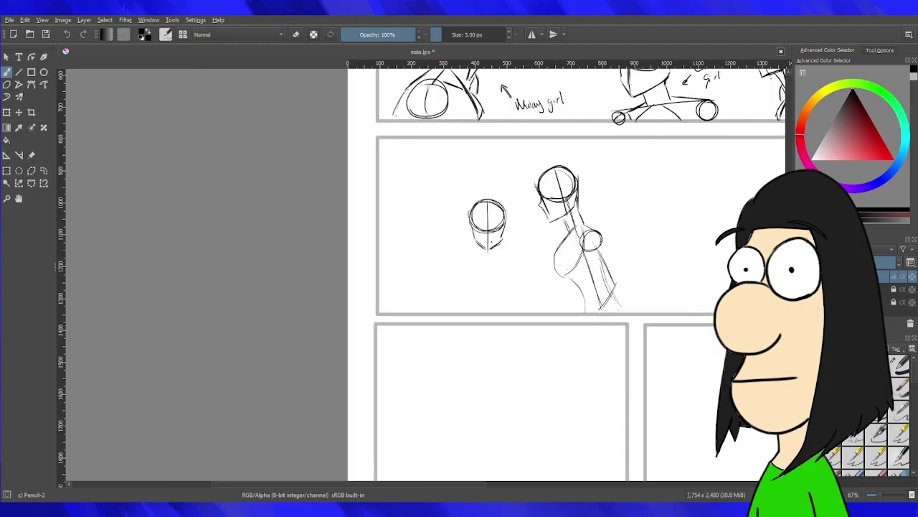
pyautogui.scroll(8, 595, 134)
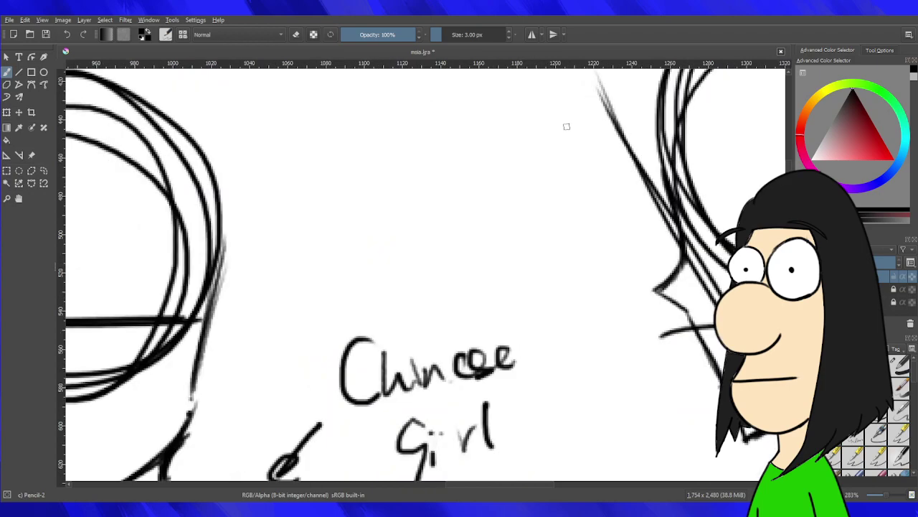
pyautogui.moveTo(257, 256); pyautogui.dragTo(638, 146)
pyautogui.moveTo(446, 186); pyautogui.dragTo(627, 102)
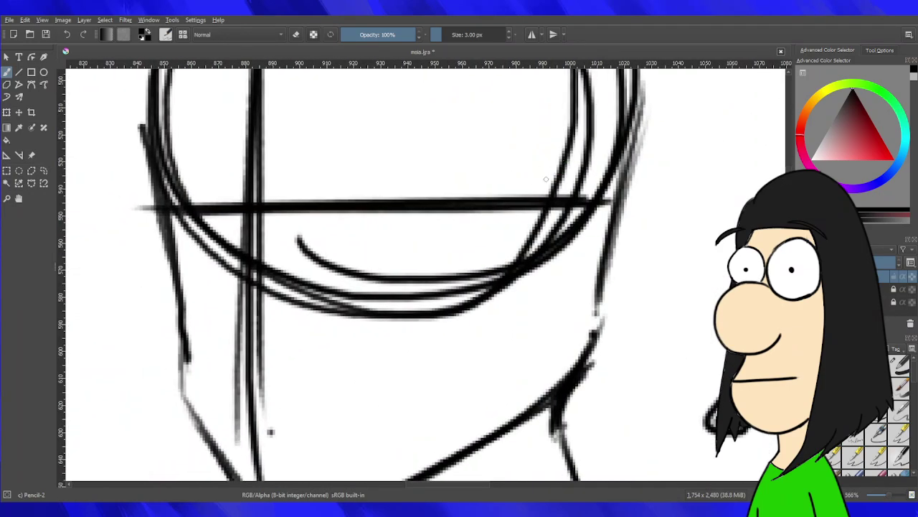
pyautogui.moveTo(559, 188)
pyautogui.mouseDown()
pyautogui.moveTo(613, 154)
pyautogui.moveTo(650, 177)
pyautogui.mouseUp()
pyautogui.hotkey('ctrl', 'z')
pyautogui.moveTo(636, 147)
pyautogui.mouseDown()
pyautogui.moveTo(591, 164)
pyautogui.moveTo(655, 189)
pyautogui.mouseUp()
pyautogui.moveTo(591, 160)
pyautogui.mouseDown()
pyautogui.moveTo(642, 225)
pyautogui.moveTo(601, 311)
pyautogui.mouseUp()
pyautogui.moveTo(637, 244); pyautogui.dragTo(576, 315)
pyautogui.hotkey('ctrl', 'z')
pyautogui.hotkey('ctrl', 'z')
pyautogui.hotkey('ctrl', 'z')
pyautogui.hotkey('ctrl', 'z')
pyautogui.hotkey('ctrl', 'z')
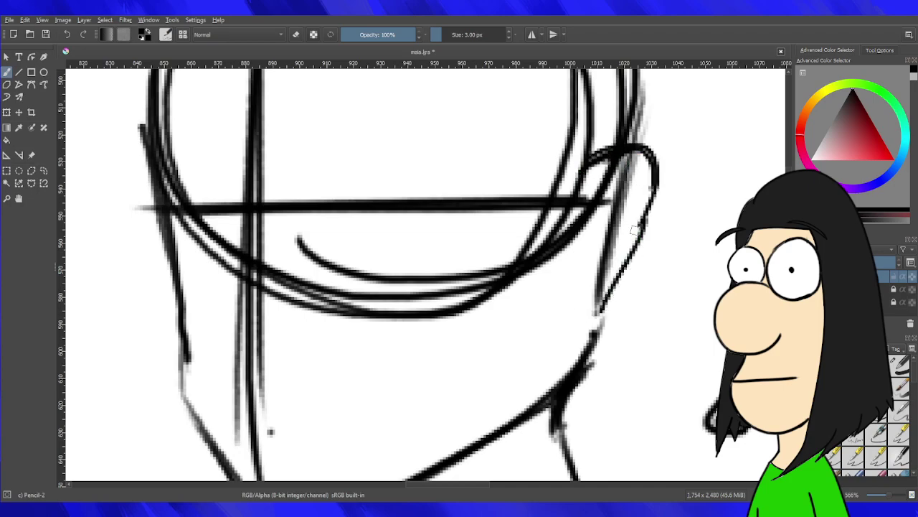
pyautogui.moveTo(592, 175)
pyautogui.mouseDown()
pyautogui.moveTo(631, 140)
pyautogui.moveTo(660, 157)
pyautogui.moveTo(621, 280)
pyautogui.mouseUp()
pyautogui.moveTo(650, 208)
pyautogui.mouseDown()
pyautogui.moveTo(603, 312)
pyautogui.moveTo(572, 316)
pyautogui.moveTo(607, 308)
pyautogui.mouseUp()
pyautogui.moveTo(607, 311); pyautogui.dragTo(564, 321)
# Add a slightly curved eye line and an ear on each side of the front-facing head in the second panel.
pyautogui.scroll(-9, 593, 233)
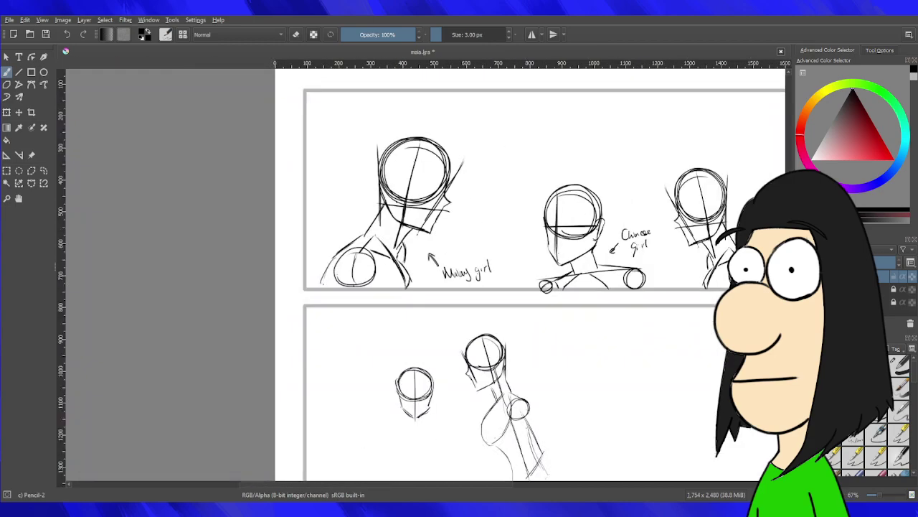
pyautogui.scroll(4, 508, 327)
pyautogui.scroll(5, 585, 106)
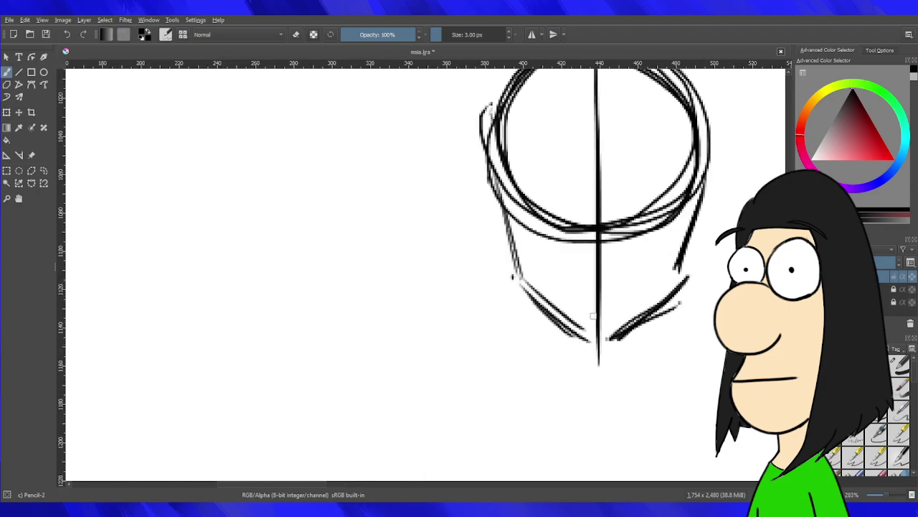
pyautogui.moveTo(610, 162); pyautogui.dragTo(566, 224)
pyautogui.moveTo(448, 211); pyautogui.dragTo(681, 204)
pyautogui.hotkey('ctrl', 'z')
pyautogui.moveTo(423, 222); pyautogui.dragTo(680, 203)
pyautogui.moveTo(421, 217)
pyautogui.mouseDown()
pyautogui.moveTo(671, 207)
pyautogui.moveTo(396, 213)
pyautogui.mouseUp()
pyautogui.hotkey('ctrl', 'z')
pyautogui.moveTo(414, 222)
pyautogui.mouseDown()
pyautogui.moveTo(393, 237)
pyautogui.moveTo(402, 235)
pyautogui.moveTo(402, 289)
pyautogui.moveTo(405, 277)
pyautogui.moveTo(435, 320)
pyautogui.mouseUp()
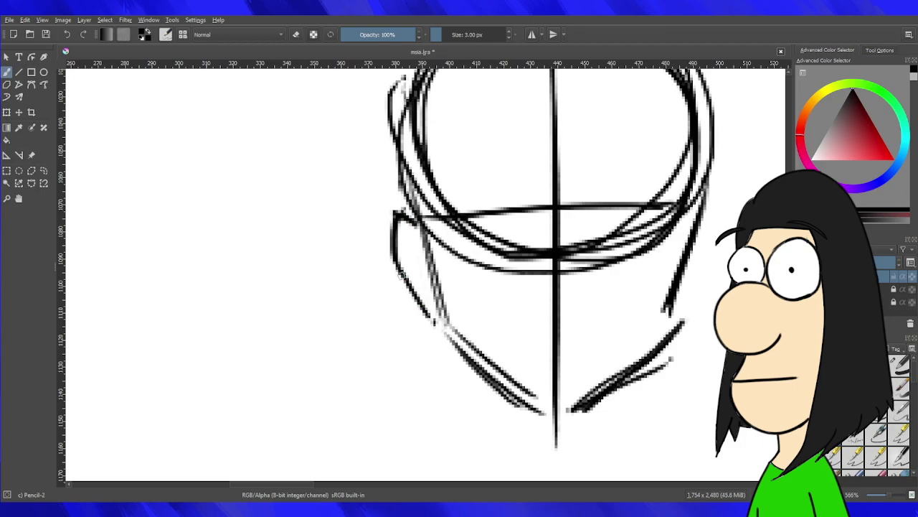
pyautogui.hotkey('ctrl', 'z')
pyautogui.moveTo(701, 216)
pyautogui.mouseDown()
pyautogui.moveTo(720, 207)
pyautogui.moveTo(715, 251)
pyautogui.moveTo(681, 314)
pyautogui.mouseUp()
pyautogui.moveTo(709, 263); pyautogui.dragTo(668, 312)
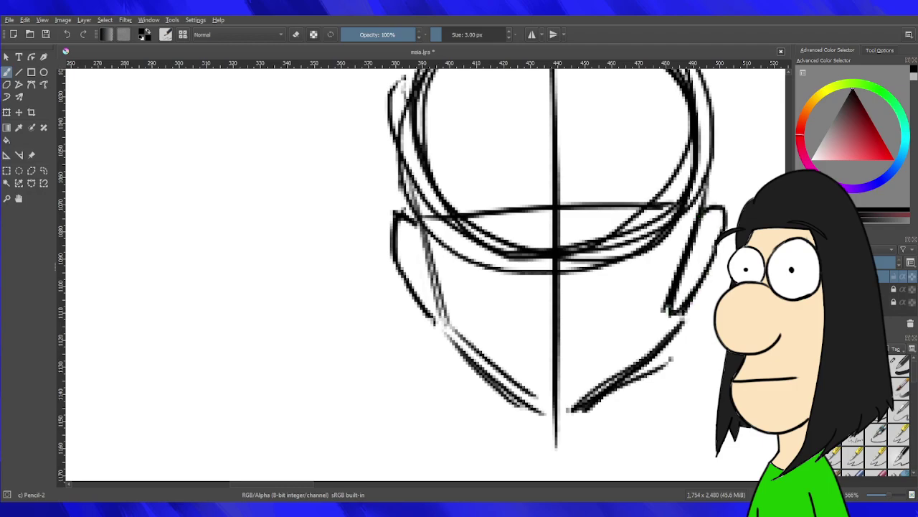
# Erase the whole front-facing head from the second panel.
pyautogui.scroll(-11, 687, 314)
pyautogui.scroll(7, 692, 315)
pyautogui.scroll(-5, 692, 314)
pyautogui.scroll(3, 694, 317)
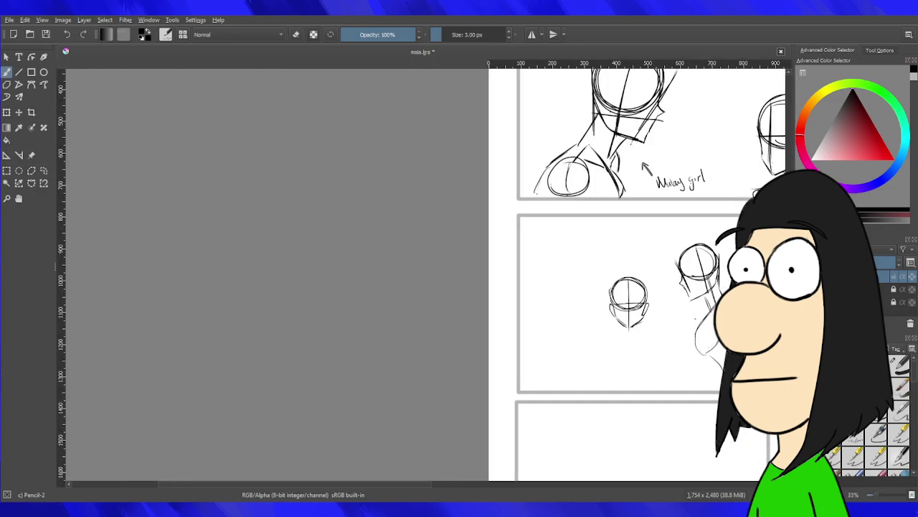
pyautogui.scroll(2, 677, 315)
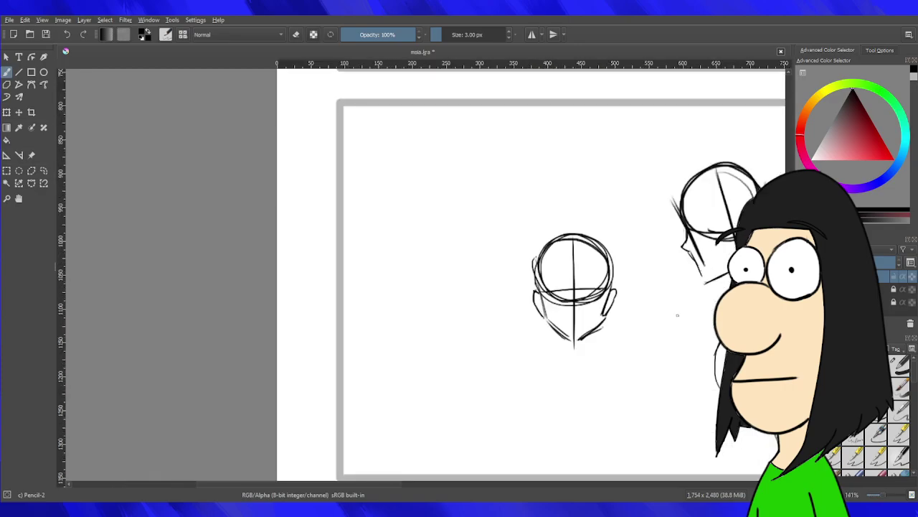
pyautogui.press('e')
pyautogui.moveTo(524, 282)
pyautogui.mouseDown()
pyautogui.moveTo(582, 246)
pyautogui.moveTo(587, 294)
pyautogui.mouseUp()
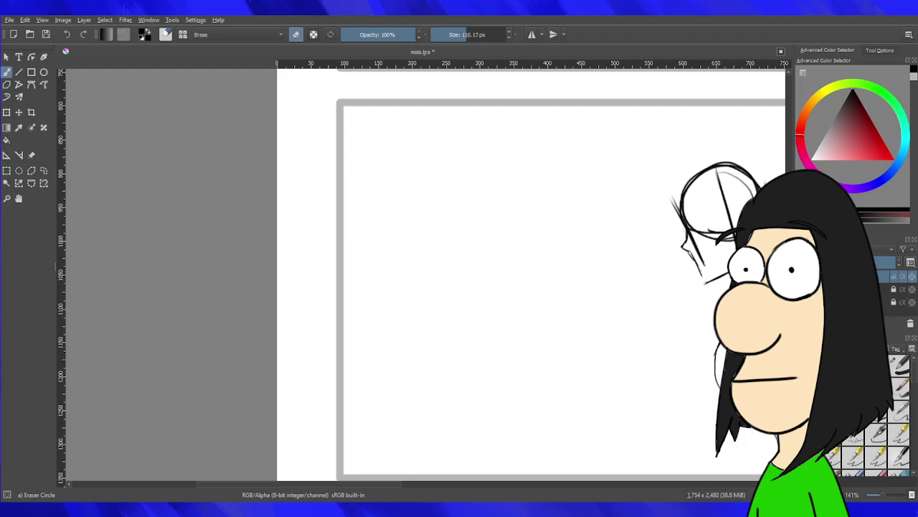
# Sketch a larger head circle in the cleared area of the second panel with a 5 px pencil.
pyautogui.press('e')
pyautogui.moveTo(561, 236)
pyautogui.mouseDown()
pyautogui.moveTo(523, 283)
pyautogui.moveTo(579, 235)
pyautogui.moveTo(530, 219)
pyautogui.moveTo(574, 291)
pyautogui.mouseUp()
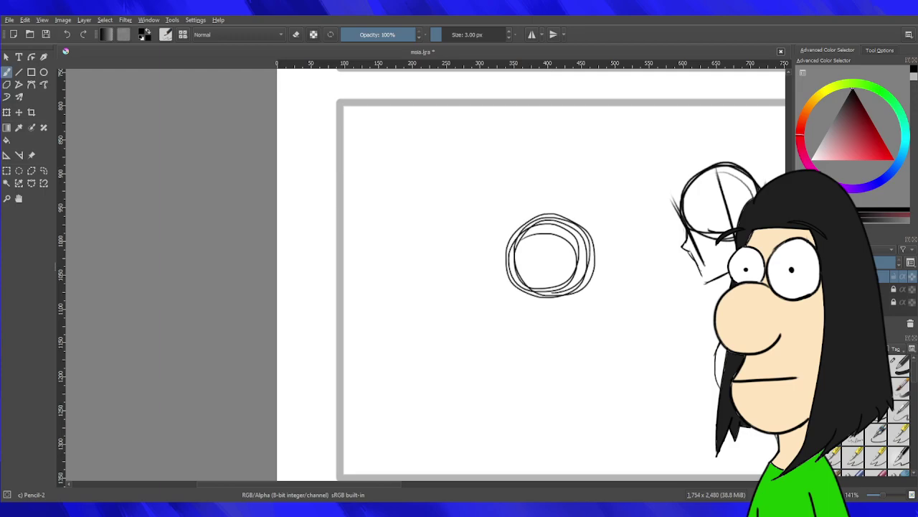
pyautogui.hotkey('ctrl', 'z')
pyautogui.moveTo(538, 238)
pyautogui.mouseDown()
pyautogui.moveTo(543, 296)
pyautogui.moveTo(590, 263)
pyautogui.moveTo(526, 291)
pyautogui.moveTo(571, 288)
pyautogui.moveTo(526, 223)
pyautogui.moveTo(517, 229)
pyautogui.moveTo(533, 293)
pyautogui.mouseUp()
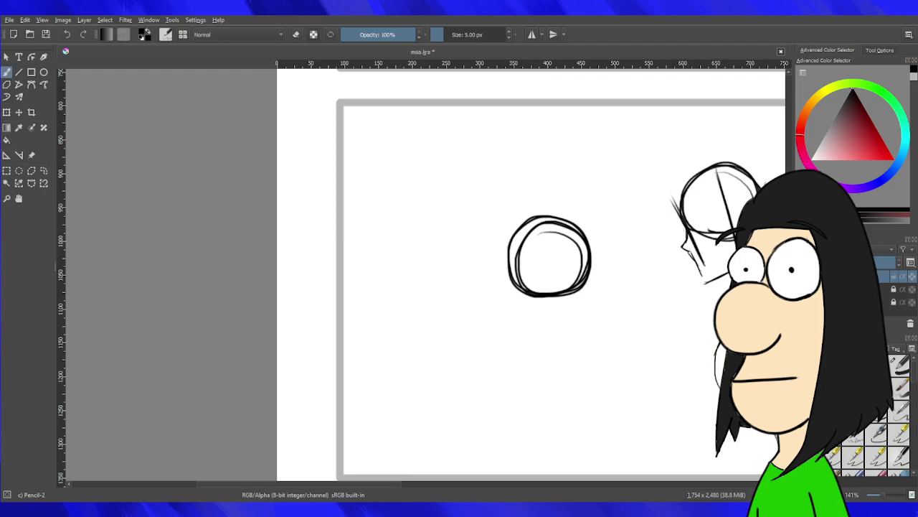
# Clean up the head circle by erasing its loose inner lines with a 90 px eraser.
pyautogui.press('e')
pyautogui.moveTo(552, 248); pyautogui.dragTo(547, 257)
pyautogui.scroll(-2, 547, 256)
pyautogui.scroll(-4, 549, 261)
pyautogui.scroll(8, 551, 260)
pyautogui.scroll(-8, 533, 291)
pyautogui.scroll(6, 547, 293)
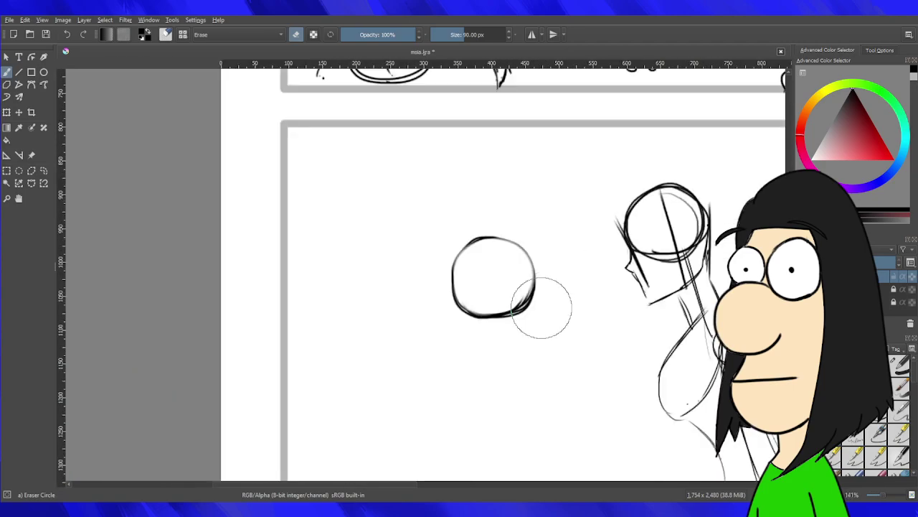
pyautogui.scroll(-6, 542, 307)
pyautogui.scroll(5, 549, 326)
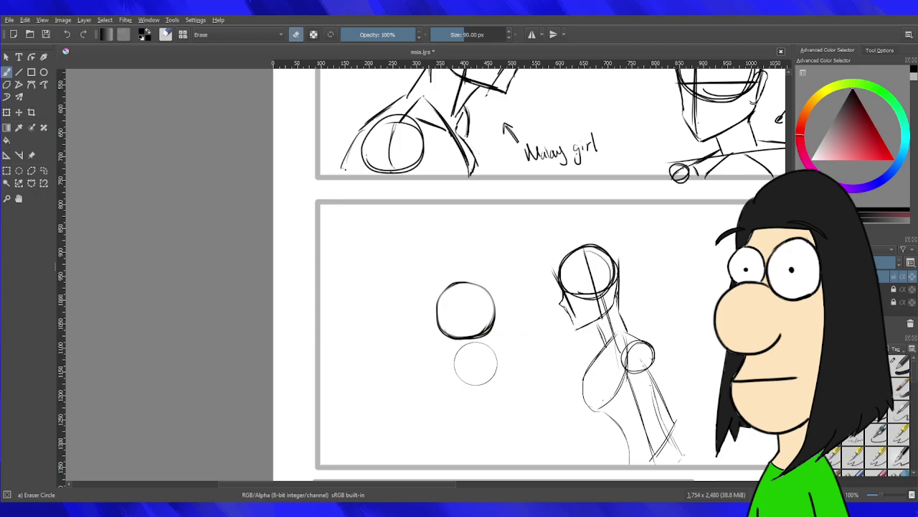
pyautogui.scroll(2, 475, 365)
# Try a nearly straight face centre line with a side-of-face line below the head circle.
pyautogui.press('e')
pyautogui.scroll(1, 452, 302)
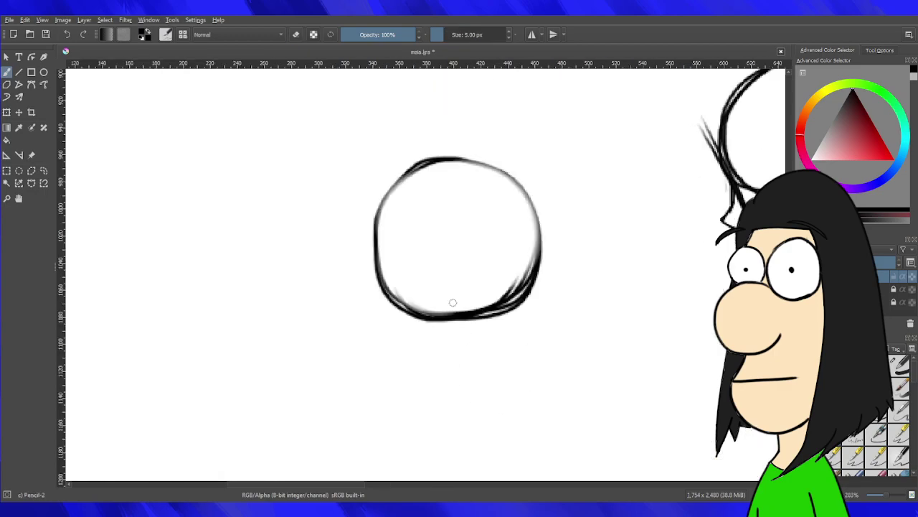
pyautogui.moveTo(473, 249); pyautogui.dragTo(518, 186)
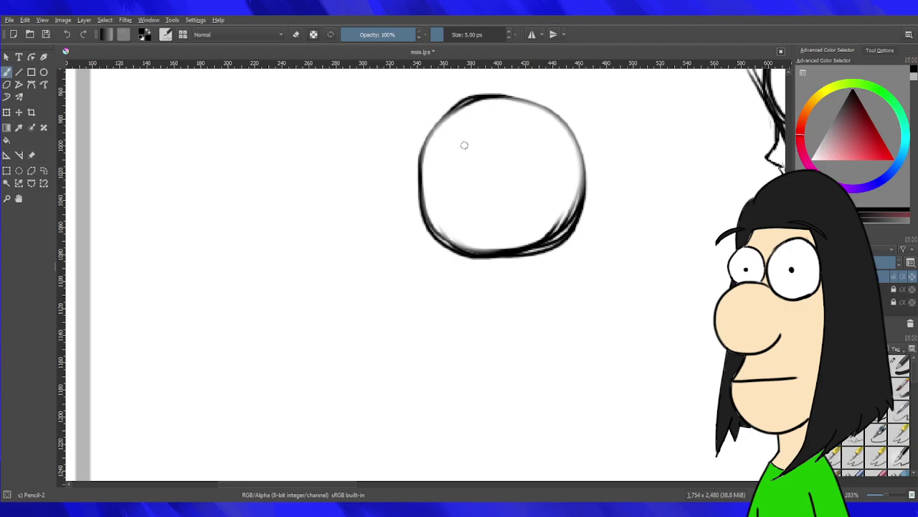
pyautogui.moveTo(448, 131); pyautogui.dragTo(456, 319)
pyautogui.hotkey('ctrl', 'z')
pyautogui.moveTo(442, 127); pyautogui.dragTo(457, 348)
pyautogui.moveTo(422, 225); pyautogui.dragTo(431, 291)
pyautogui.hotkey('ctrl', 'z')
pyautogui.hotkey('ctrl', 'z')
pyautogui.moveTo(424, 219); pyautogui.dragTo(434, 311)
pyautogui.hotkey('ctrl', 'z')
pyautogui.hotkey('ctrl', 'z')
pyautogui.hotkey('ctrl', 'z')
pyautogui.hotkey('ctrl', 'z')
# Try a curved face centre line with the front side of the face and jaw in 5 px strokes.
pyautogui.moveTo(474, 100); pyautogui.dragTo(456, 211)
pyautogui.moveTo(458, 180); pyautogui.dragTo(477, 331)
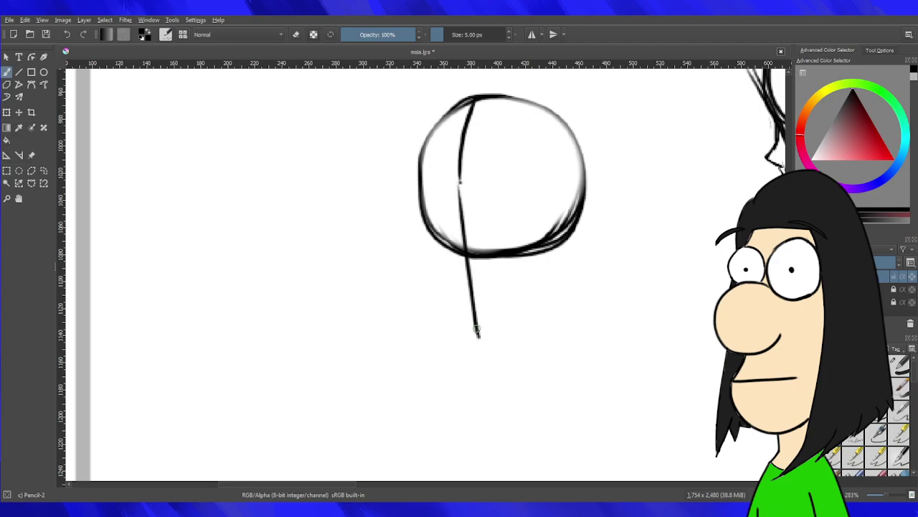
pyautogui.moveTo(458, 173); pyautogui.dragTo(486, 346)
pyautogui.moveTo(424, 216)
pyautogui.mouseDown()
pyautogui.moveTo(443, 304)
pyautogui.moveTo(484, 343)
pyautogui.mouseUp()
pyautogui.moveTo(443, 302); pyautogui.dragTo(486, 347)
pyautogui.moveTo(458, 320); pyautogui.dragTo(486, 346)
pyautogui.hotkey('ctrl', 'z')
pyautogui.hotkey('ctrl', 'z')
pyautogui.hotkey('ctrl', 'z')
pyautogui.hotkey('ctrl', 'z')
pyautogui.hotkey('ctrl', 'z')
pyautogui.hotkey('ctrl', 'z')
pyautogui.hotkey('ctrl', 'z')
pyautogui.hotkey('ctrl', 'z')
# Draw the curved face centre line, the front side of the face and the jaw lines with a 3 px pencil.
pyautogui.moveTo(474, 98)
pyautogui.mouseDown()
pyautogui.moveTo(448, 176)
pyautogui.moveTo(471, 309)
pyautogui.mouseUp()
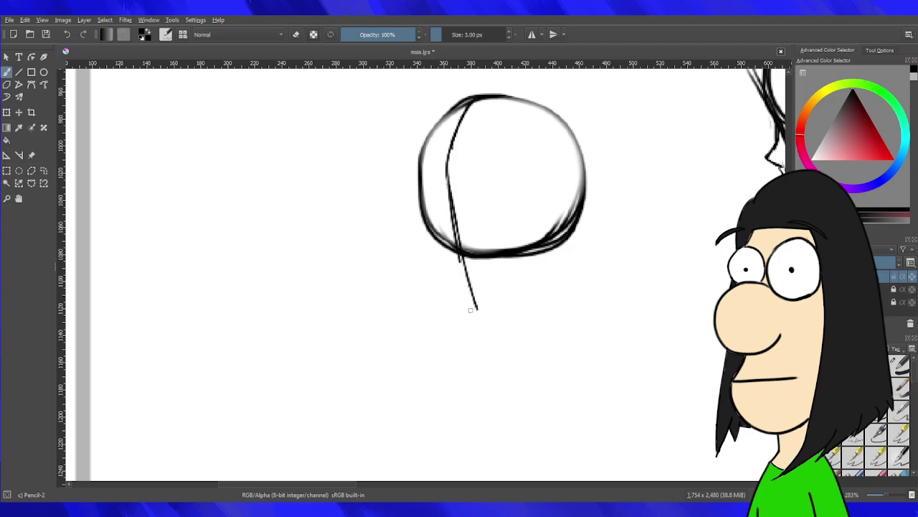
pyautogui.moveTo(452, 192); pyautogui.dragTo(477, 342)
pyautogui.moveTo(427, 228)
pyautogui.mouseDown()
pyautogui.moveTo(434, 271)
pyautogui.moveTo(476, 332)
pyautogui.moveTo(544, 297)
pyautogui.mouseUp()
pyautogui.moveTo(483, 332)
pyautogui.mouseDown()
pyautogui.moveTo(568, 273)
pyautogui.moveTo(543, 289)
pyautogui.mouseUp()
# Draw the rear side of the face from the head circle down to the end of the jaw line.
pyautogui.moveTo(587, 224)
pyautogui.mouseDown()
pyautogui.moveTo(577, 245)
pyautogui.moveTo(587, 205)
pyautogui.moveTo(563, 281)
pyautogui.mouseUp()
pyautogui.moveTo(586, 208); pyautogui.dragTo(567, 281)
pyautogui.hotkey('ctrl', 'z')
pyautogui.hotkey('ctrl', 'z')
pyautogui.moveTo(581, 206); pyautogui.dragTo(564, 282)
pyautogui.moveTo(578, 223); pyautogui.dragTo(563, 280)
pyautogui.hotkey('ctrl', 'z')
pyautogui.hotkey('ctrl', 'z')
pyautogui.moveTo(585, 216); pyautogui.dragTo(571, 264)
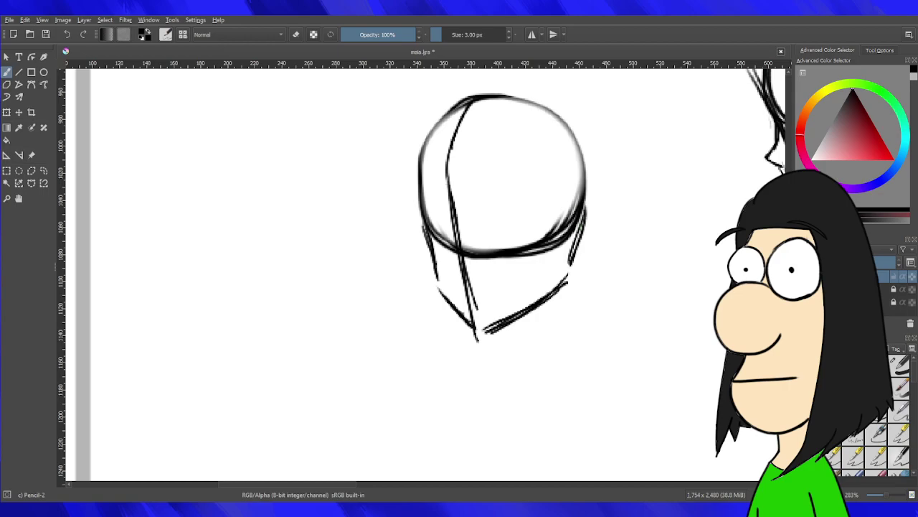
# Draw a long, slightly curved spine line from the base of the new head circle down to the panel's lower border.
pyautogui.scroll(-8, 513, 80)
pyautogui.scroll(3, 572, 83)
pyautogui.moveTo(548, 218); pyautogui.dragTo(571, 484)
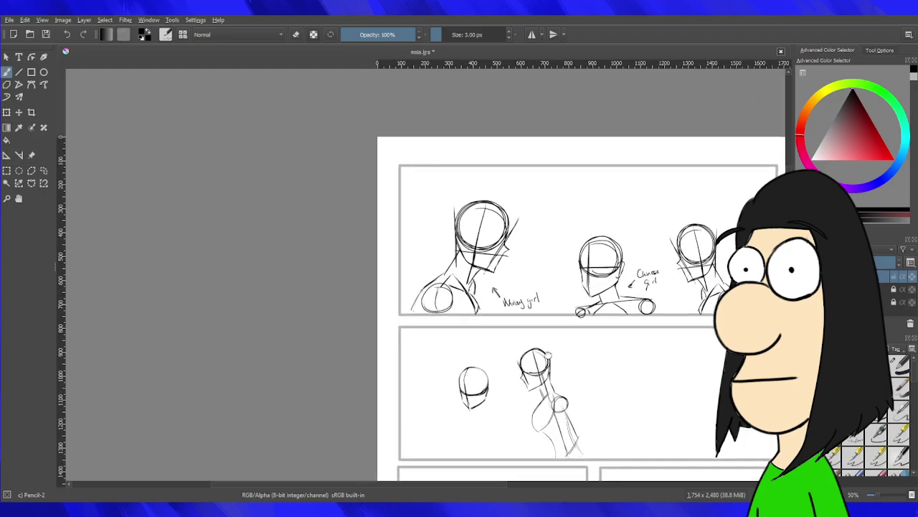
pyautogui.moveTo(548, 356); pyautogui.dragTo(617, 287)
pyautogui.scroll(4, 533, 350)
pyautogui.moveTo(565, 270)
pyautogui.mouseDown()
pyautogui.moveTo(557, 145)
pyautogui.moveTo(530, 101)
pyautogui.moveTo(564, 246)
pyautogui.mouseUp()
pyautogui.hotkey('ctrl', 'z')
pyautogui.moveTo(550, 86); pyautogui.dragTo(585, 322)
pyautogui.hotkey('ctrl', 'z')
pyautogui.moveTo(539, 85); pyautogui.dragTo(582, 335)
# Draw a slightly slanted shoulder line across the spine line, a short distance below the chin.
pyautogui.moveTo(475, 191); pyautogui.dragTo(595, 176)
pyautogui.hotkey('ctrl', 'z')
pyautogui.moveTo(460, 198)
pyautogui.mouseDown()
pyautogui.moveTo(618, 182)
pyautogui.moveTo(571, 180)
pyautogui.mouseUp()
pyautogui.hotkey('ctrl', 'z')
pyautogui.moveTo(630, 178)
pyautogui.mouseDown()
pyautogui.moveTo(480, 185)
pyautogui.moveTo(665, 163)
pyautogui.mouseUp()
pyautogui.hotkey('ctrl', 'z')
pyautogui.hotkey('ctrl', 'z')
pyautogui.hotkey('ctrl', 'z')
pyautogui.moveTo(445, 200); pyautogui.dragTo(654, 168)
pyautogui.hotkey('ctrl', 'z')
pyautogui.moveTo(459, 196); pyautogui.dragTo(650, 168)
pyautogui.hotkey('ctrl', 'z')
pyautogui.moveTo(479, 191)
pyautogui.mouseDown()
pyautogui.moveTo(656, 173)
pyautogui.moveTo(642, 179)
pyautogui.mouseUp()
pyautogui.hotkey('ctrl', 'z')
pyautogui.moveTo(450, 201); pyautogui.dragTo(628, 176)
pyautogui.hotkey('ctrl', 'z')
pyautogui.moveTo(473, 193); pyautogui.dragTo(638, 175)
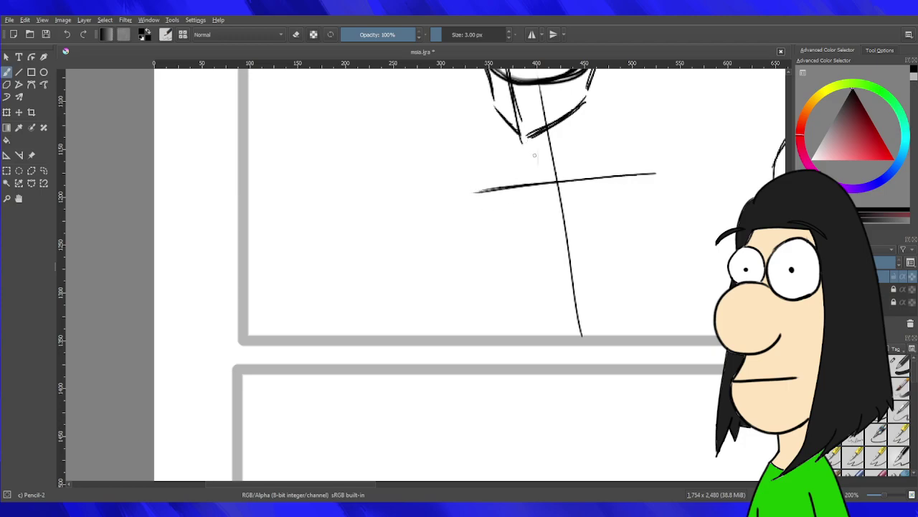
# Draw the front and back neck lines from the jaw down to the shoulder line.
pyautogui.moveTo(535, 134); pyautogui.dragTo(531, 179)
pyautogui.moveTo(576, 112)
pyautogui.mouseDown()
pyautogui.moveTo(594, 186)
pyautogui.moveTo(576, 199)
pyautogui.mouseUp()
pyautogui.hotkey('ctrl', 'z')
pyautogui.hotkey('ctrl', 'z')
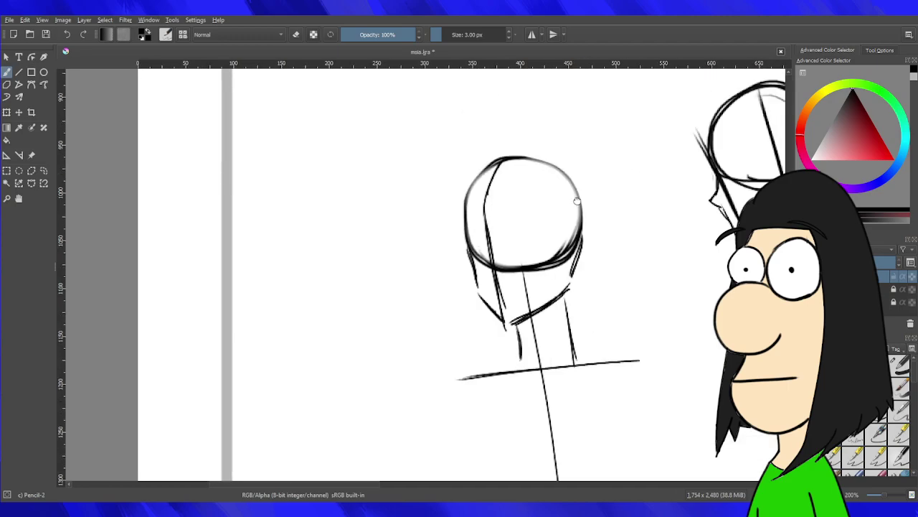
pyautogui.moveTo(632, 154); pyautogui.dragTo(538, 371)
pyautogui.moveTo(502, 82); pyautogui.dragTo(240, 367)
pyautogui.moveTo(450, 317); pyautogui.dragTo(390, 271)
pyautogui.moveTo(300, 479); pyautogui.dragTo(613, 74)
pyautogui.moveTo(385, 380); pyautogui.dragTo(492, 285)
pyautogui.hotkey('ctrl', 'z')
pyautogui.hotkey('ctrl', 'z')
pyautogui.hotkey('ctrl', 'z')
pyautogui.hotkey('ctrl', 'z')
pyautogui.moveTo(506, 355); pyautogui.dragTo(492, 315)
pyautogui.moveTo(552, 320); pyautogui.dragTo(561, 350)
pyautogui.moveTo(543, 291); pyautogui.dragTo(560, 342)
pyautogui.scroll(-2, 553, 332)
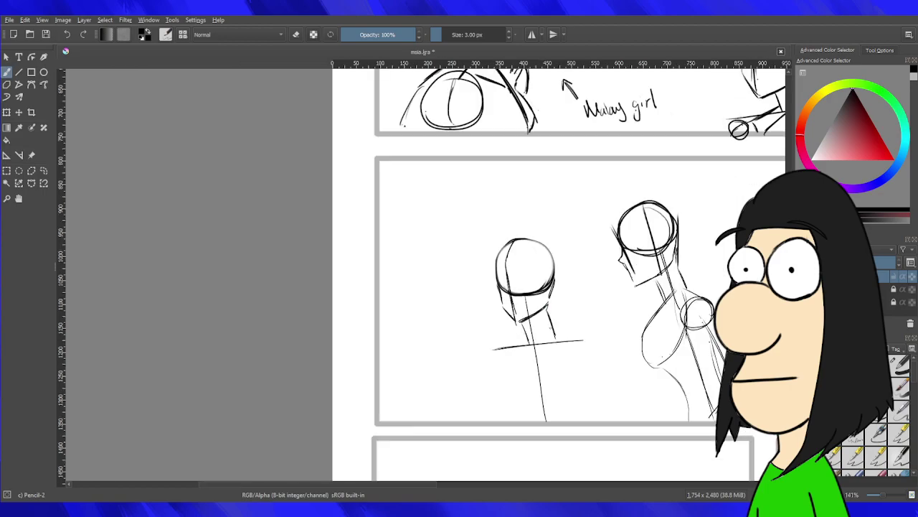
# Undo the neck lines of the leftmost figure in the second panel and redraw both sides from the jaw to the shoulder line.
pyautogui.scroll(4, 546, 308)
pyautogui.hotkey('ctrl', 'z')
pyautogui.hotkey('ctrl', 'z')
pyautogui.hotkey('ctrl', 'z')
pyautogui.hotkey('ctrl', 'z')
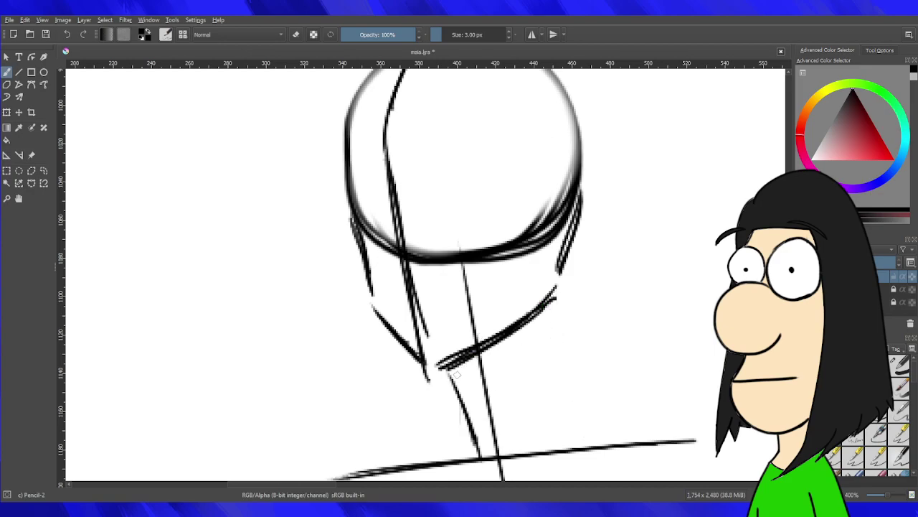
pyautogui.hotkey('ctrl', 'z')
pyautogui.hotkey('ctrl', 'z')
pyautogui.hotkey('ctrl', 'z')
pyautogui.moveTo(456, 366); pyautogui.dragTo(486, 455)
pyautogui.moveTo(470, 391); pyautogui.dragTo(492, 456)
pyautogui.moveTo(561, 280)
pyautogui.mouseDown()
pyautogui.moveTo(551, 309)
pyautogui.moveTo(582, 429)
pyautogui.mouseUp()
pyautogui.moveTo(559, 317); pyautogui.dragTo(585, 434)
pyautogui.scroll(-6, 575, 406)
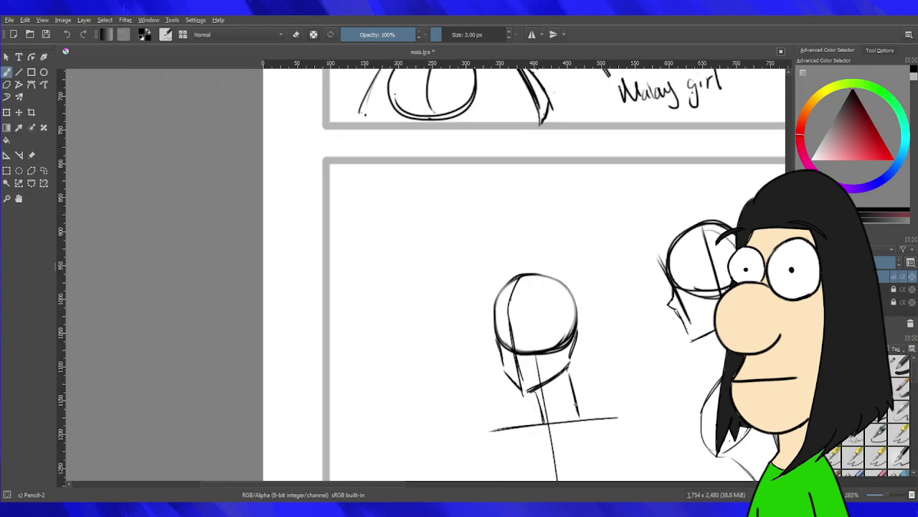
# Try to sketch a short, rounded ribcage around the leftmost figure's spine, with a circle at the left end of the shoulder line.
pyautogui.scroll(4, 576, 422)
pyautogui.moveTo(569, 364)
pyautogui.mouseDown()
pyautogui.moveTo(583, 250)
pyautogui.moveTo(508, 300)
pyautogui.moveTo(493, 348)
pyautogui.mouseUp()
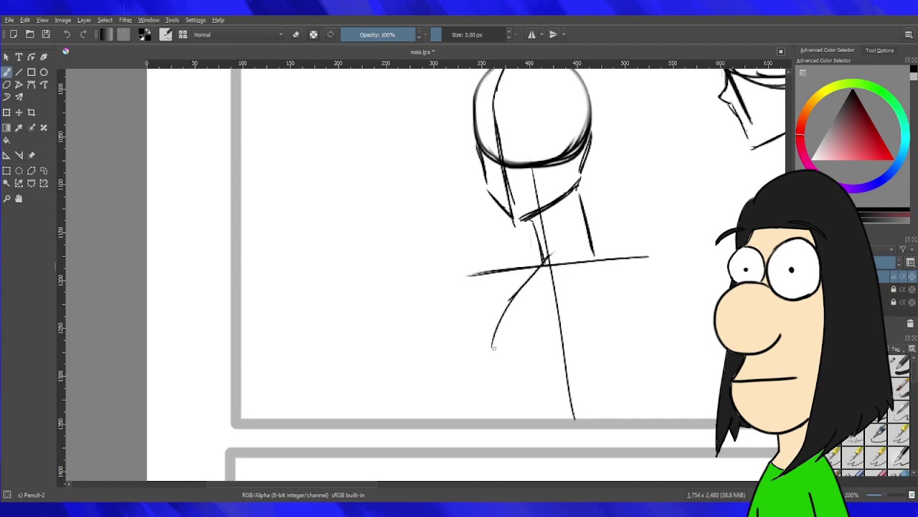
pyautogui.hotkey('ctrl', 'z')
pyautogui.moveTo(549, 255); pyautogui.dragTo(493, 357)
pyautogui.moveTo(529, 279)
pyautogui.mouseDown()
pyautogui.moveTo(509, 377)
pyautogui.moveTo(562, 399)
pyautogui.moveTo(603, 393)
pyautogui.mouseUp()
pyautogui.hotkey('ctrl', 'z')
pyautogui.moveTo(577, 243); pyautogui.dragTo(619, 304)
pyautogui.moveTo(587, 251); pyautogui.dragTo(626, 350)
pyautogui.moveTo(626, 357); pyautogui.dragTo(599, 400)
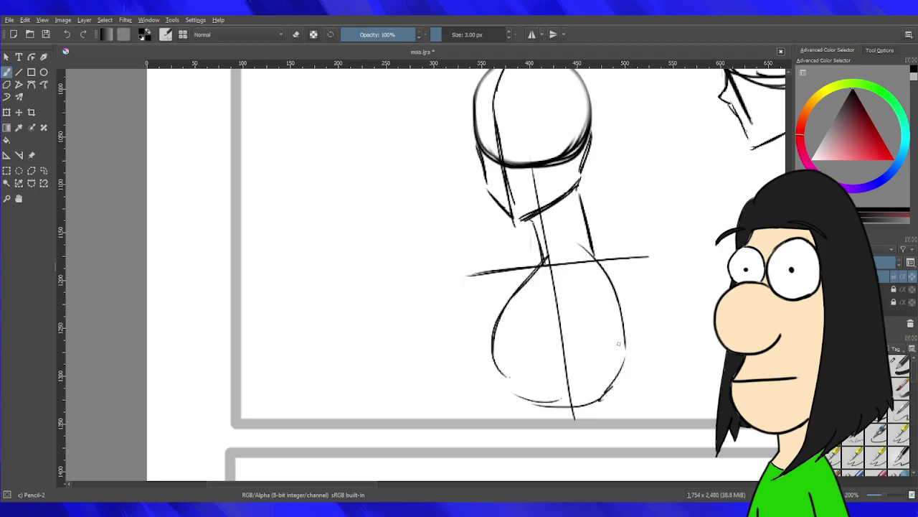
pyautogui.hotkey('ctrl', 'z')
pyautogui.hotkey('ctrl', 'z')
pyautogui.moveTo(554, 265)
pyautogui.mouseDown()
pyautogui.moveTo(607, 259)
pyautogui.moveTo(628, 314)
pyautogui.mouseUp()
pyautogui.moveTo(606, 271)
pyautogui.mouseDown()
pyautogui.moveTo(624, 366)
pyautogui.moveTo(601, 406)
pyautogui.mouseUp()
pyautogui.moveTo(475, 274)
pyautogui.mouseDown()
pyautogui.moveTo(470, 307)
pyautogui.moveTo(479, 273)
pyautogui.moveTo(471, 284)
pyautogui.mouseUp()
pyautogui.hotkey('ctrl', 'z')
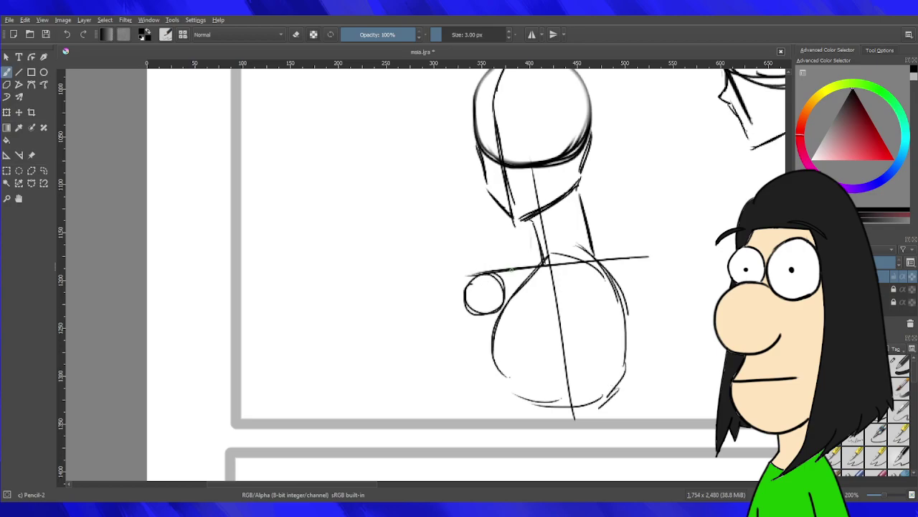
# Undo the rounded ribcage and shoulder circle, back to the bare spine and shoulder lines.
pyautogui.hotkey('ctrl', 'z')
pyautogui.hotkey('ctrl', 'z')
pyautogui.hotkey('ctrl', 'z')
pyautogui.hotkey('ctrl', 'z')
pyautogui.hotkey('ctrl', 'z')
pyautogui.hotkey('ctrl', 'z')
pyautogui.hotkey('ctrl', 'z')
pyautogui.hotkey('ctrl', 'z')
pyautogui.hotkey('ctrl', 'z')
pyautogui.hotkey('ctrl', 'z')
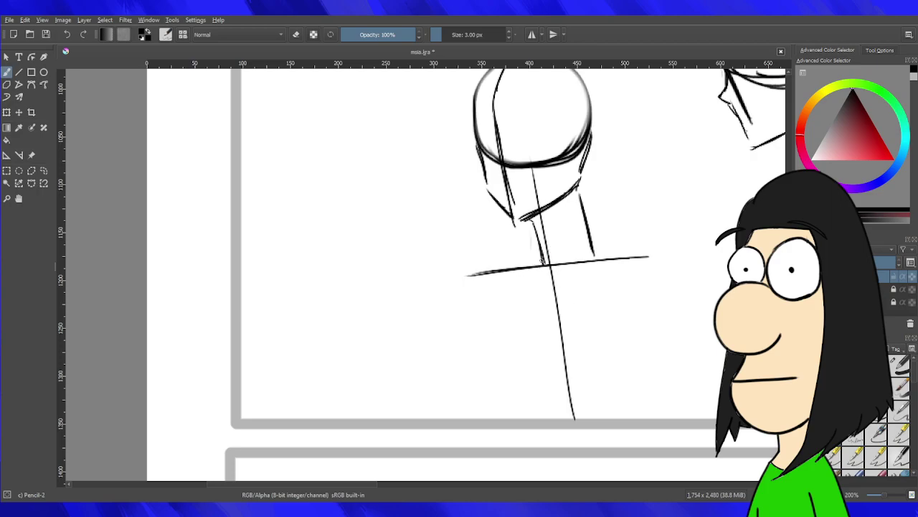
# Draw the left side of a long ribcage, curving from the neck base down almost to the panel's lower border.
pyautogui.moveTo(537, 257); pyautogui.dragTo(500, 342)
pyautogui.hotkey('ctrl', 'z')
pyautogui.hotkey('ctrl', 'z')
pyautogui.moveTo(542, 259)
pyautogui.mouseDown()
pyautogui.moveTo(493, 322)
pyautogui.moveTo(494, 359)
pyautogui.mouseUp()
pyautogui.hotkey('ctrl', 'z')
pyautogui.hotkey('ctrl', 'z')
pyautogui.moveTo(539, 261); pyautogui.dragTo(496, 354)
pyautogui.hotkey('ctrl', 'z')
pyautogui.moveTo(554, 251); pyautogui.dragTo(507, 313)
pyautogui.moveTo(539, 271); pyautogui.dragTo(511, 402)
pyautogui.hotkey('ctrl', 'z')
pyautogui.moveTo(535, 272); pyautogui.dragTo(515, 409)
# Draw the right side of the ribcage, curving from the neck base down to the panel's lower border.
pyautogui.moveTo(599, 281); pyautogui.dragTo(613, 302)
pyautogui.moveTo(567, 253); pyautogui.dragTo(635, 350)
pyautogui.hotkey('ctrl', 'z')
pyautogui.hotkey('ctrl', 'z')
pyautogui.hotkey('ctrl', 'z')
pyautogui.hotkey('ctrl', 'z')
pyautogui.moveTo(567, 245)
pyautogui.mouseDown()
pyautogui.moveTo(619, 277)
pyautogui.moveTo(630, 303)
pyautogui.mouseUp()
pyautogui.moveTo(600, 260); pyautogui.dragTo(638, 335)
pyautogui.moveTo(625, 292); pyautogui.dragTo(636, 369)
pyautogui.moveTo(638, 323); pyautogui.dragTo(634, 393)
pyautogui.hotkey('ctrl', 'z')
pyautogui.hotkey('ctrl', 'z')
pyautogui.moveTo(617, 270); pyautogui.dragTo(646, 392)
pyautogui.moveTo(645, 350); pyautogui.dragTo(637, 423)
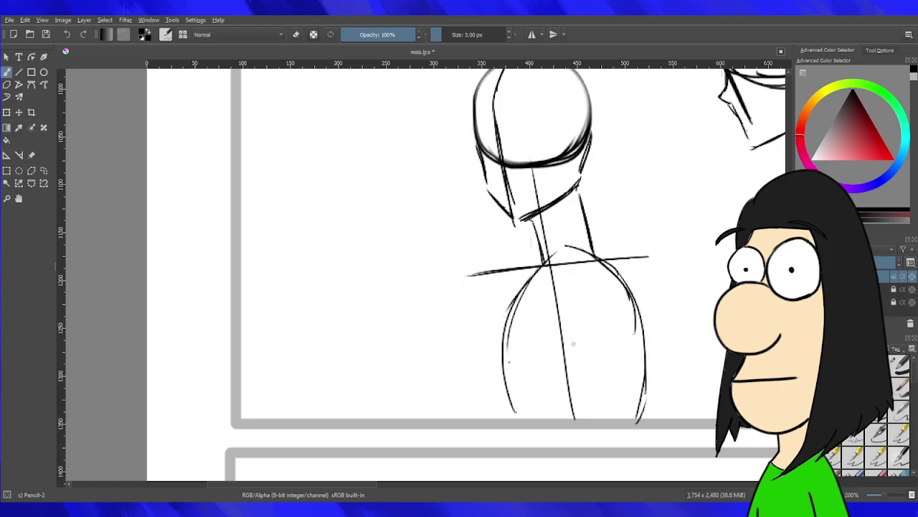
# Draw a circle at each end of the shoulder line and sloping lines joining the neck to both shoulder circles.
pyautogui.moveTo(480, 273)
pyautogui.mouseDown()
pyautogui.moveTo(488, 309)
pyautogui.moveTo(492, 271)
pyautogui.moveTo(482, 302)
pyautogui.mouseUp()
pyautogui.hotkey('ctrl', 'z')
pyautogui.moveTo(646, 257)
pyautogui.mouseDown()
pyautogui.moveTo(673, 270)
pyautogui.moveTo(650, 252)
pyautogui.moveTo(631, 287)
pyautogui.moveTo(647, 251)
pyautogui.mouseUp()
pyautogui.hotkey('ctrl', 'z')
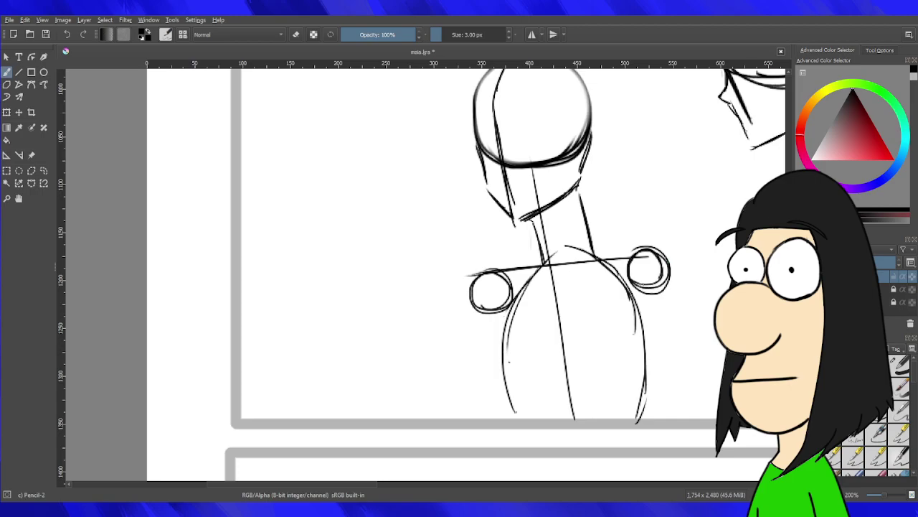
pyautogui.moveTo(532, 247); pyautogui.dragTo(491, 272)
pyautogui.moveTo(597, 235)
pyautogui.mouseDown()
pyautogui.moveTo(647, 251)
pyautogui.moveTo(640, 247)
pyautogui.mouseUp()
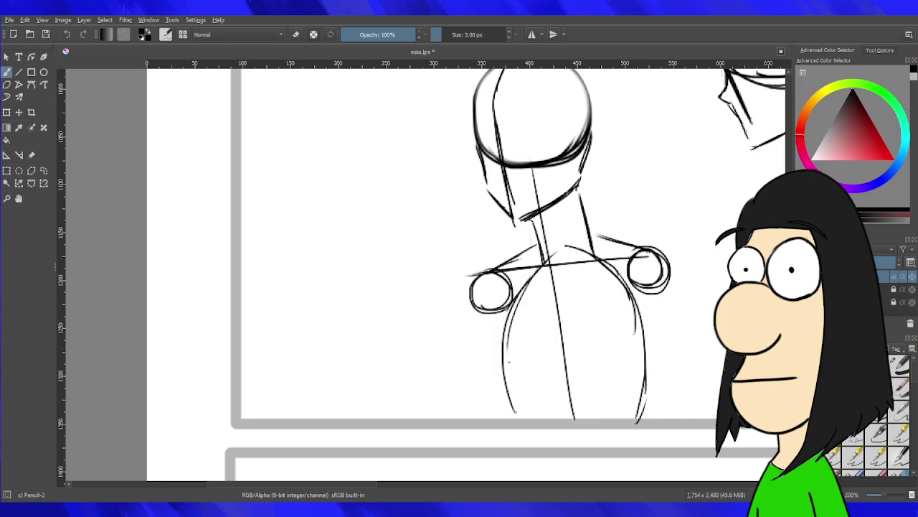
# Draw the arched lower edge of the ribcage across the spine line, just above the panel's lower border.
pyautogui.moveTo(525, 403)
pyautogui.mouseDown()
pyautogui.moveTo(565, 378)
pyautogui.moveTo(621, 397)
pyautogui.moveTo(595, 392)
pyautogui.mouseUp()
pyautogui.moveTo(529, 286); pyautogui.dragTo(505, 347)
pyautogui.hotkey('ctrl', 'z')
pyautogui.moveTo(526, 292); pyautogui.dragTo(519, 376)
pyautogui.hotkey('ctrl', 'z')
pyautogui.moveTo(521, 296); pyautogui.dragTo(508, 368)
pyautogui.hotkey('ctrl', 'z')
# Draw a centre line down from each shoulder circle and a small elbow circle at the end of each arm.
pyautogui.moveTo(485, 294)
pyautogui.mouseDown()
pyautogui.moveTo(480, 411)
pyautogui.moveTo(478, 387)
pyautogui.mouseUp()
pyautogui.moveTo(647, 267); pyautogui.dragTo(672, 390)
pyautogui.moveTo(653, 295); pyautogui.dragTo(668, 419)
pyautogui.moveTo(477, 396)
pyautogui.mouseDown()
pyautogui.moveTo(494, 407)
pyautogui.moveTo(467, 407)
pyautogui.mouseUp()
pyautogui.moveTo(676, 381)
pyautogui.mouseDown()
pyautogui.moveTo(661, 383)
pyautogui.moveTo(680, 394)
pyautogui.moveTo(674, 405)
pyautogui.mouseUp()
pyautogui.hotkey('ctrl', 'z')
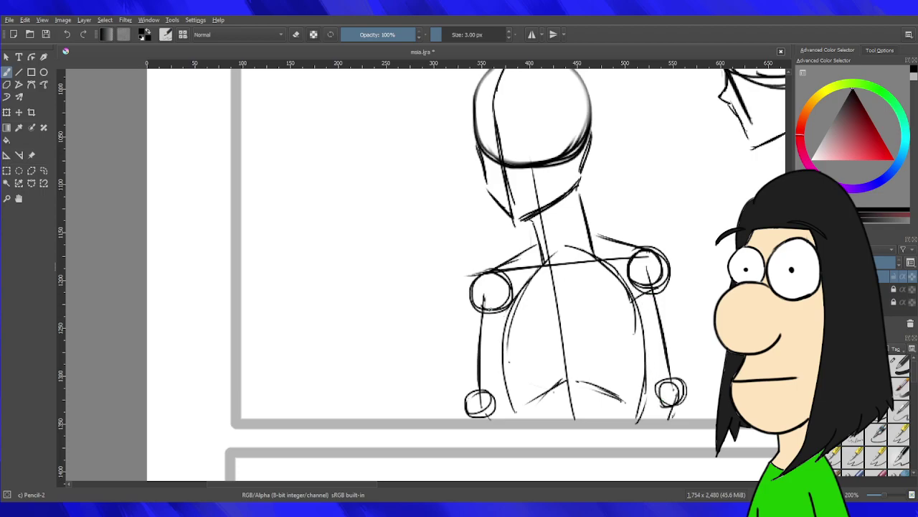
# Outline both upper arms of the leftmost figure from the shoulders to the elbows, adding the start of the left forearm.
pyautogui.moveTo(638, 296); pyautogui.dragTo(656, 385)
pyautogui.moveTo(670, 273); pyautogui.dragTo(685, 386)
pyautogui.moveTo(680, 320); pyautogui.dragTo(681, 368)
pyautogui.moveTo(472, 288); pyautogui.dragTo(471, 395)
pyautogui.hotkey('ctrl', 'z')
pyautogui.moveTo(471, 290); pyautogui.dragTo(459, 406)
pyautogui.hotkey('ctrl', 'z')
pyautogui.moveTo(471, 299)
pyautogui.mouseDown()
pyautogui.moveTo(460, 401)
pyautogui.moveTo(471, 398)
pyautogui.mouseUp()
pyautogui.hotkey('ctrl', 'z')
pyautogui.hotkey('ctrl', 'z')
pyautogui.moveTo(475, 294)
pyautogui.mouseDown()
pyautogui.moveTo(471, 402)
pyautogui.moveTo(461, 396)
pyautogui.mouseUp()
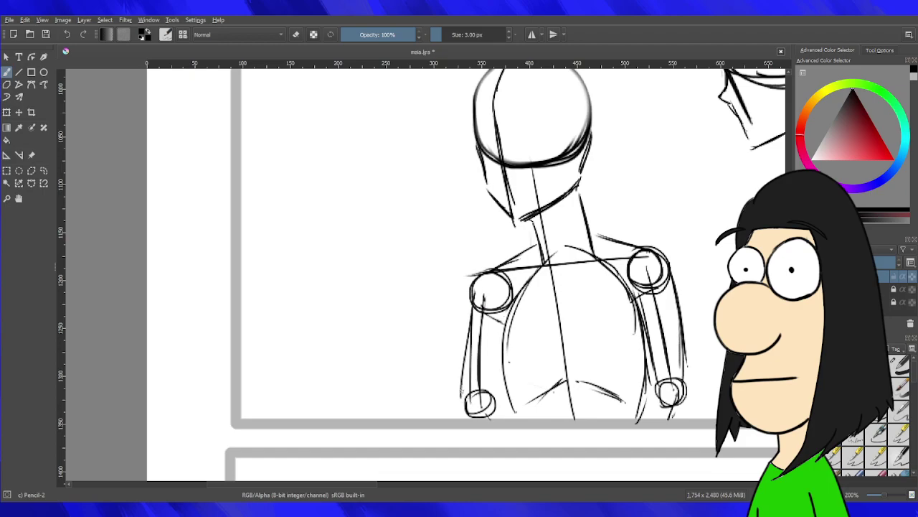
pyautogui.moveTo(510, 308); pyautogui.dragTo(483, 399)
pyautogui.moveTo(461, 399)
pyautogui.mouseDown()
pyautogui.moveTo(470, 428)
pyautogui.moveTo(505, 418)
pyautogui.mouseUp()
# Examine the figures in the first two panels and the empty space remaining in the second panel.
pyautogui.scroll(-7, 586, 383)
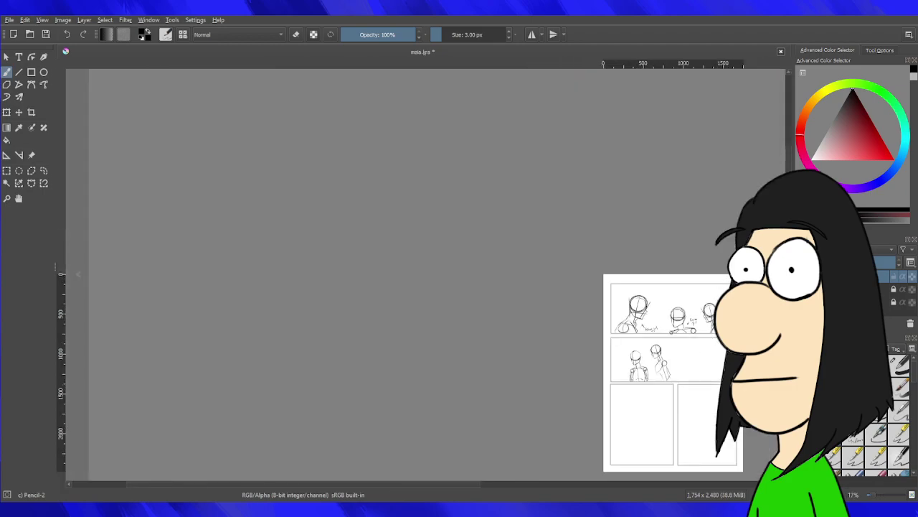
pyautogui.press('+')
pyautogui.press('+')
pyautogui.press('+')
pyautogui.press('+')
pyautogui.press('+')
pyautogui.press('+')
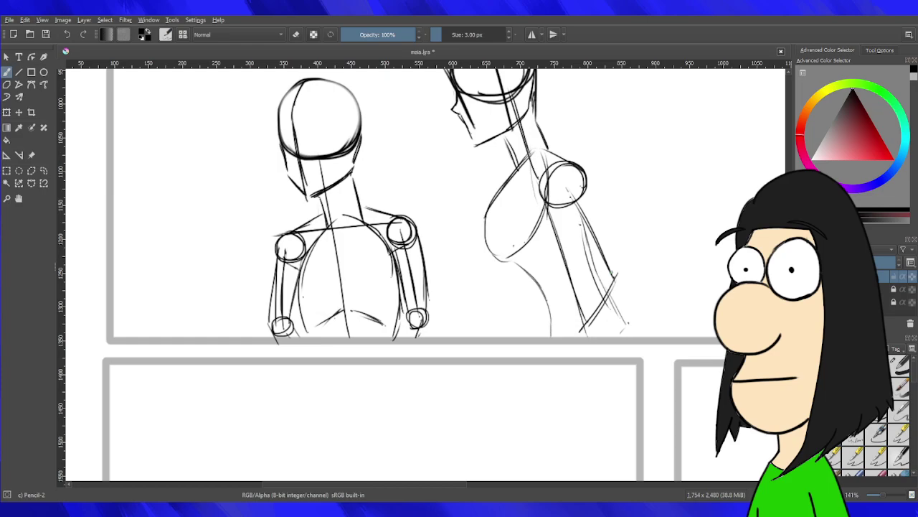
pyautogui.moveTo(469, 182); pyautogui.dragTo(465, 353)
pyautogui.scroll(-3, 226, 282)
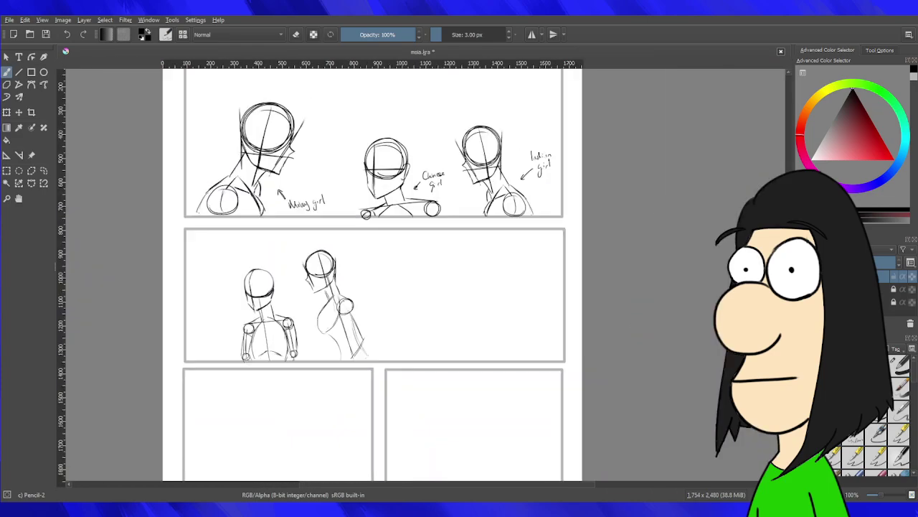
pyautogui.press('-')
pyautogui.press('-')
pyautogui.press('-')
pyautogui.press('+')
pyautogui.press('+')
pyautogui.press('+')
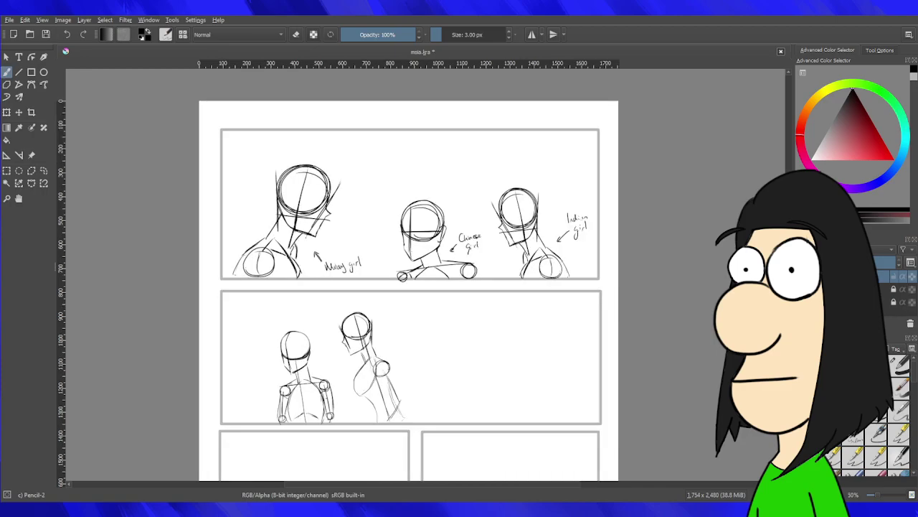
pyautogui.press('+')
pyautogui.press('+')
pyautogui.press('+')
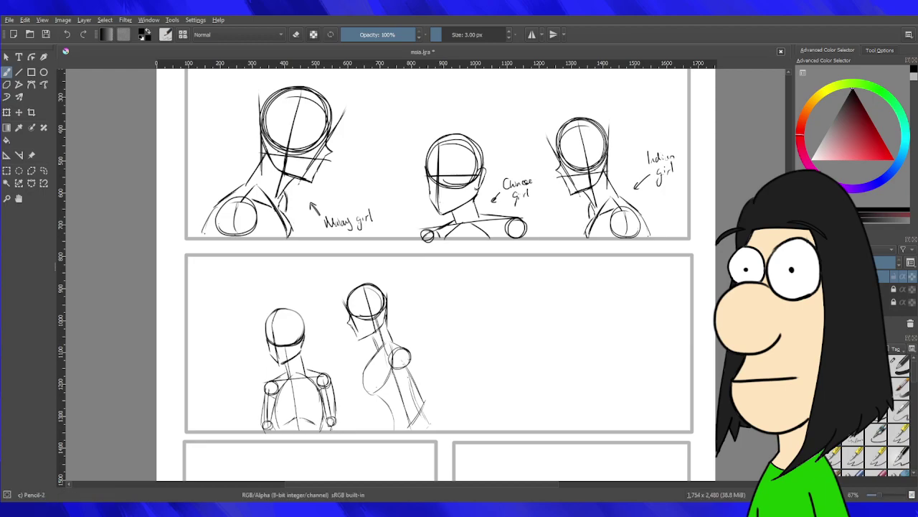
pyautogui.press('1')
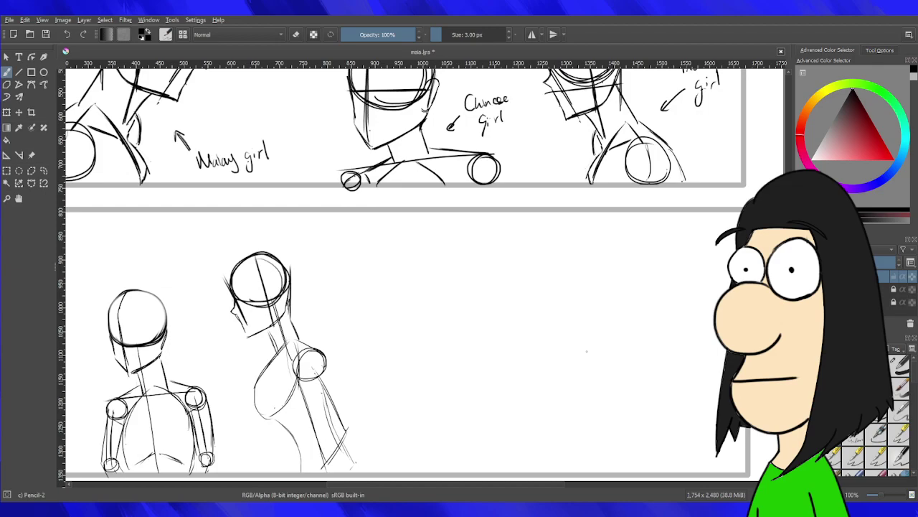
# Draw the elbow circle, a small wrist curve and the forearm's front edge on the second panel's side-view figure.
pyautogui.moveTo(401, 474); pyautogui.dragTo(454, 404)
pyautogui.scroll(1, 417, 416)
pyautogui.scroll(2, 417, 415)
pyautogui.scroll(2, 386, 348)
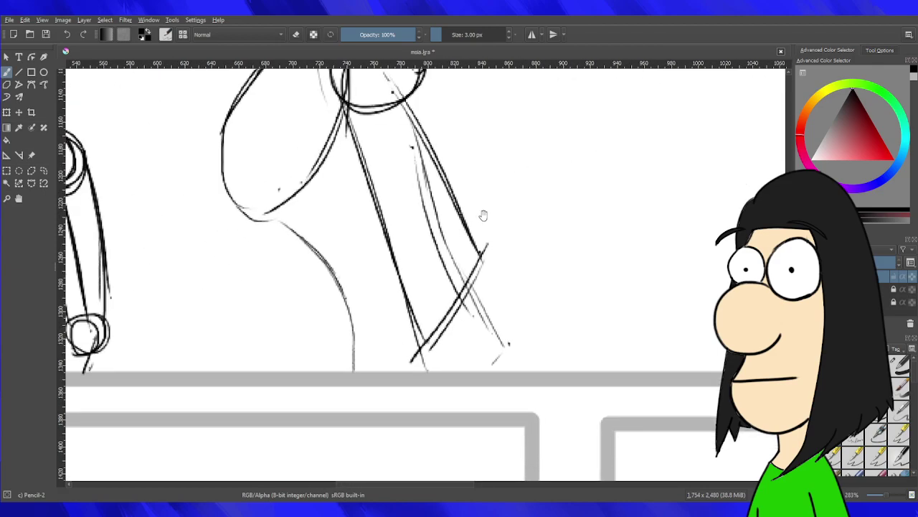
pyautogui.moveTo(470, 244)
pyautogui.mouseDown()
pyautogui.moveTo(485, 247)
pyautogui.moveTo(484, 226)
pyautogui.moveTo(491, 228)
pyautogui.mouseUp()
pyautogui.hotkey('ctrl', 'z')
pyautogui.moveTo(407, 348)
pyautogui.mouseDown()
pyautogui.moveTo(406, 360)
pyautogui.moveTo(423, 371)
pyautogui.mouseUp()
pyautogui.hotkey('ctrl', 'z')
pyautogui.moveTo(465, 238); pyautogui.dragTo(397, 350)
pyautogui.hotkey('ctrl', 'z')
pyautogui.moveTo(465, 234); pyautogui.dragTo(401, 353)
pyautogui.hotkey('ctrl', 'z')
pyautogui.moveTo(469, 220); pyautogui.dragTo(403, 348)
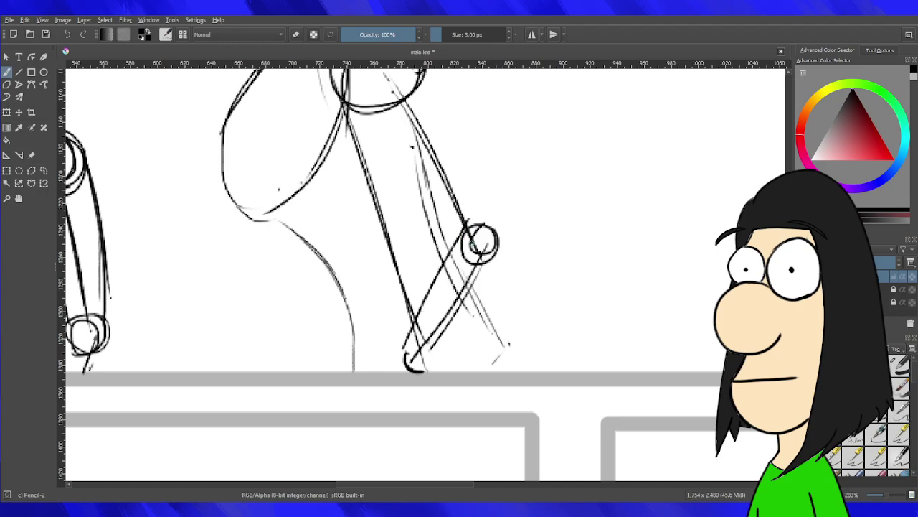
# Draw the rear edge of the side-view figure's forearm from the elbow circle down to the wrist.
pyautogui.moveTo(502, 248); pyautogui.dragTo(458, 359)
pyautogui.moveTo(501, 267); pyautogui.dragTo(424, 371)
pyautogui.hotkey('ctrl', 'z')
pyautogui.moveTo(500, 272); pyautogui.dragTo(427, 367)
pyautogui.hotkey('ctrl', 'z')
pyautogui.moveTo(507, 244); pyautogui.dragTo(425, 369)
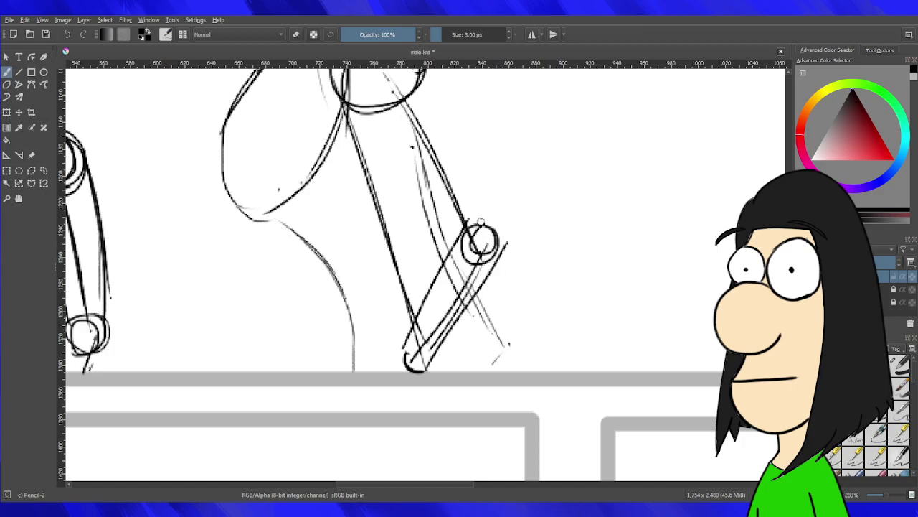
# Draw the inner and outer edges of the side-view figure's upper arm from the shoulder circle to the elbow circle.
pyautogui.moveTo(446, 165); pyautogui.dragTo(492, 281)
pyautogui.moveTo(415, 243); pyautogui.dragTo(504, 352)
pyautogui.moveTo(477, 163)
pyautogui.mouseDown()
pyautogui.moveTo(530, 317)
pyautogui.moveTo(528, 339)
pyautogui.mouseUp()
pyautogui.hotkey('ctrl', 'z')
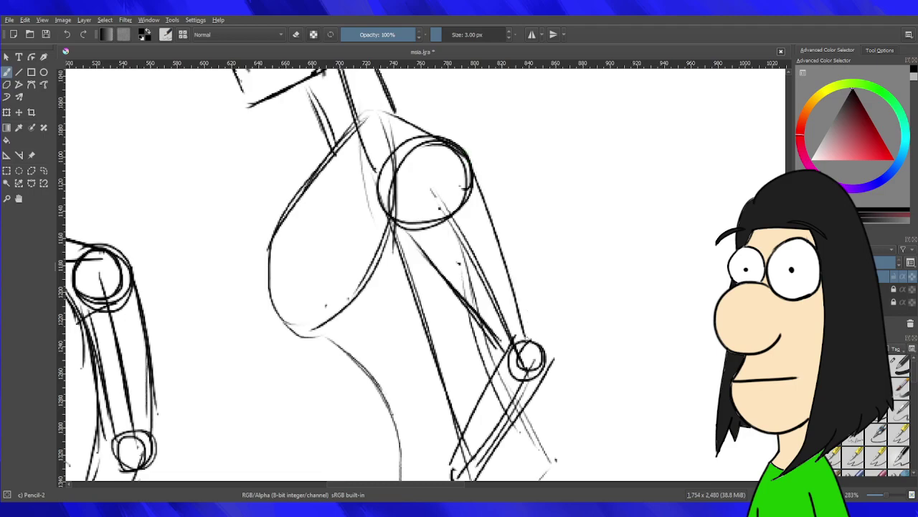
pyautogui.hotkey('ctrl', 'z')
pyautogui.moveTo(474, 167); pyautogui.dragTo(532, 327)
pyautogui.hotkey('ctrl', 'z')
pyautogui.moveTo(475, 168); pyautogui.dragTo(534, 337)
pyautogui.hotkey('ctrl', 'z')
pyautogui.moveTo(473, 175); pyautogui.dragTo(532, 327)
pyautogui.moveTo(465, 159); pyautogui.dragTo(534, 335)
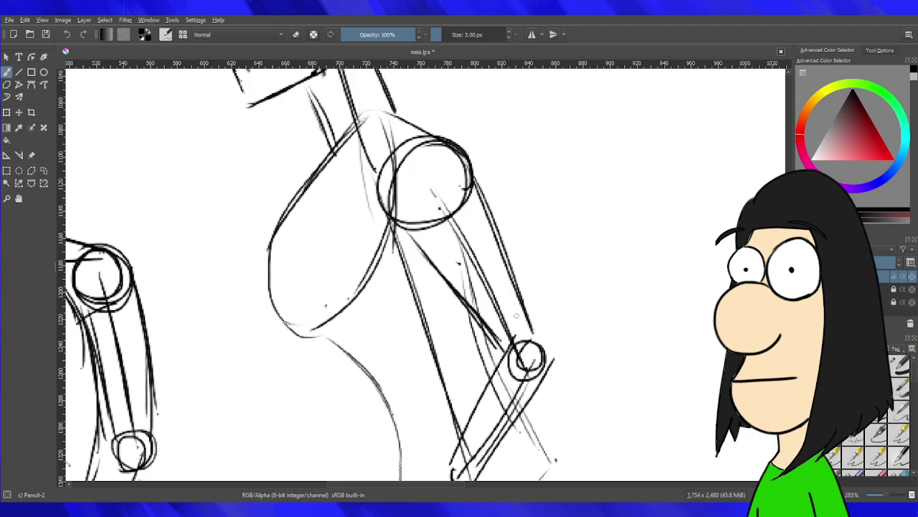
pyautogui.moveTo(486, 211)
pyautogui.mouseDown()
pyautogui.moveTo(545, 360)
pyautogui.moveTo(540, 374)
pyautogui.mouseUp()
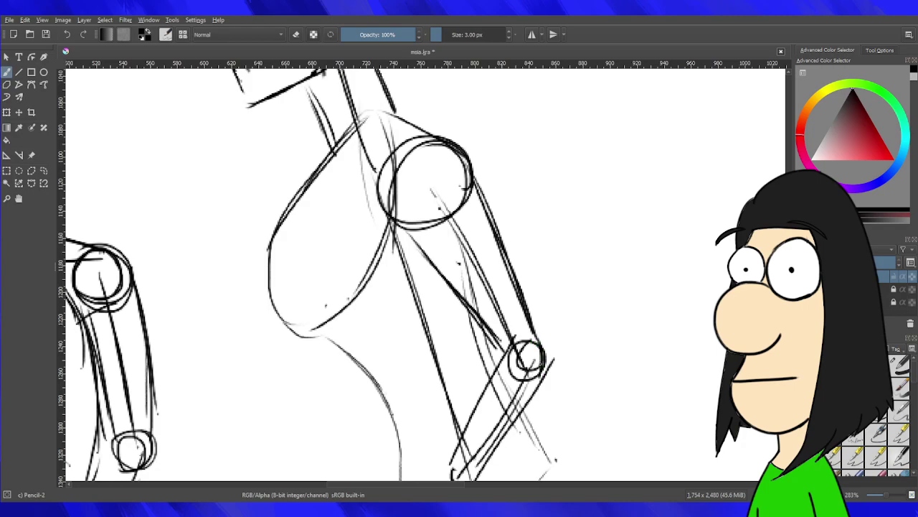
# Draw a curved hand stroke from the side-view figure's wrist and a short line from the lower back to the panel border.
pyautogui.scroll(-2, 548, 318)
pyautogui.scroll(2, 513, 411)
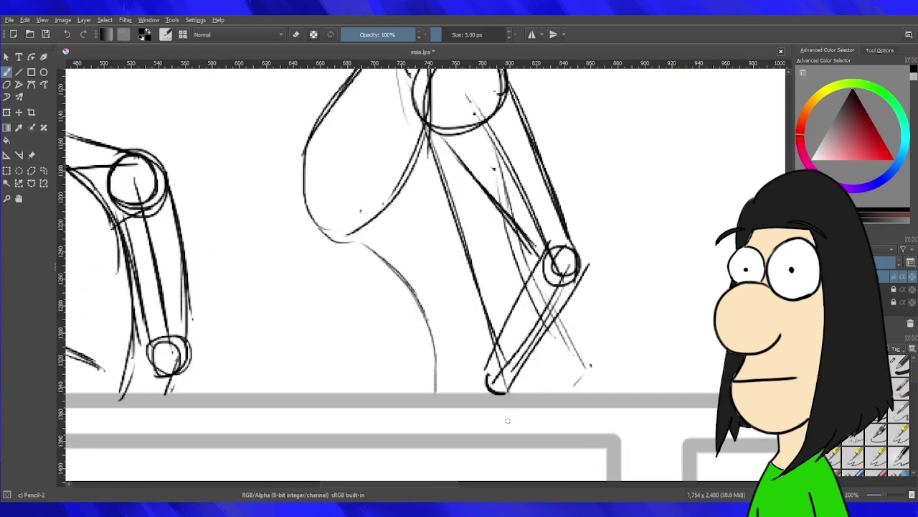
pyautogui.moveTo(488, 367); pyautogui.dragTo(466, 398)
pyautogui.scroll(-6, 560, 352)
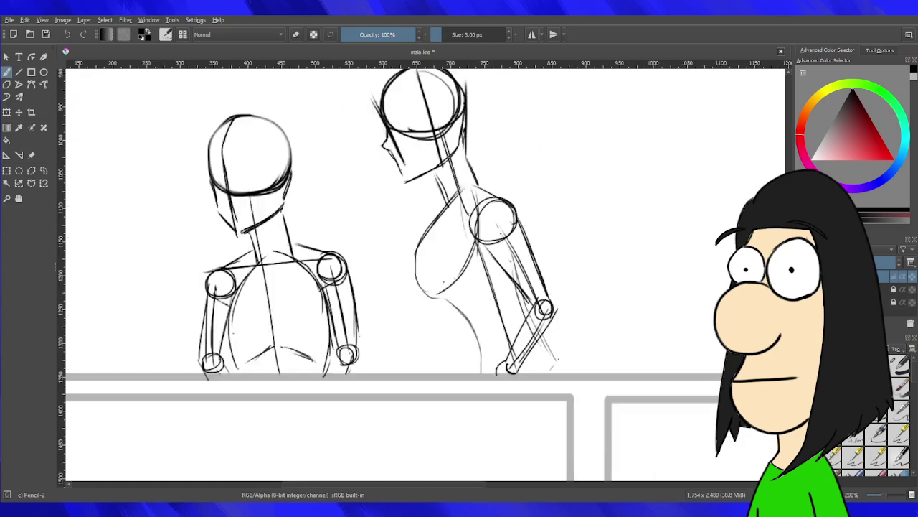
pyautogui.scroll(5, 557, 359)
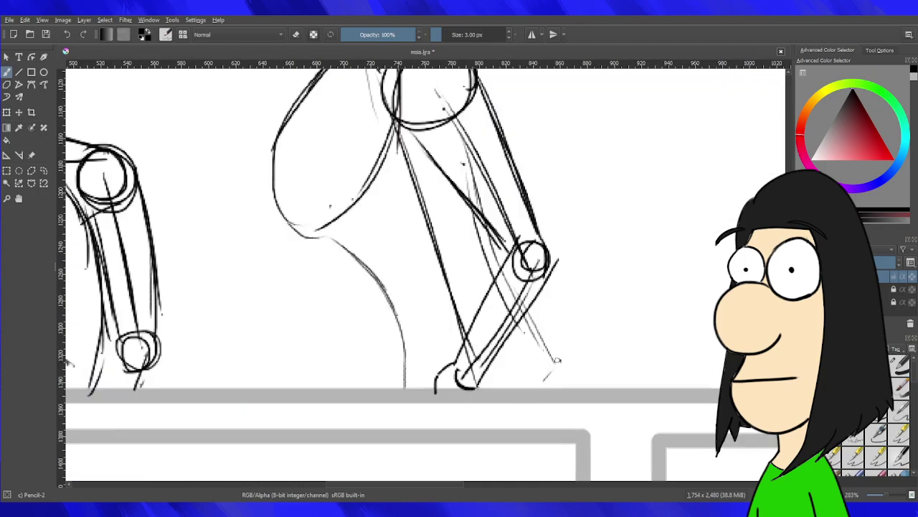
pyautogui.moveTo(554, 360); pyautogui.dragTo(582, 393)
pyautogui.scroll(-8, 576, 364)
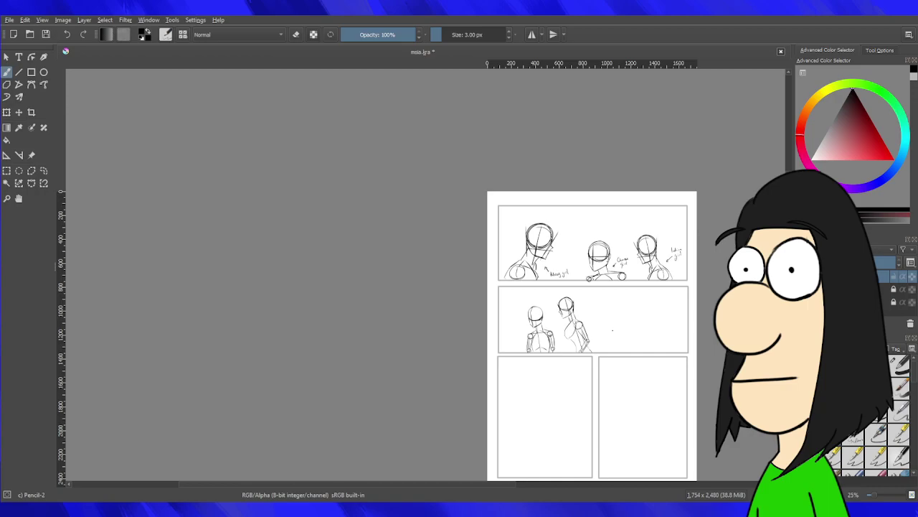
pyautogui.scroll(4, 648, 325)
pyautogui.moveTo(559, 443)
pyautogui.mouseDown()
pyautogui.moveTo(549, 449)
pyautogui.moveTo(636, 499)
pyautogui.mouseUp()
pyautogui.scroll(2, 411, 169)
pyautogui.scroll(-4, 414, 169)
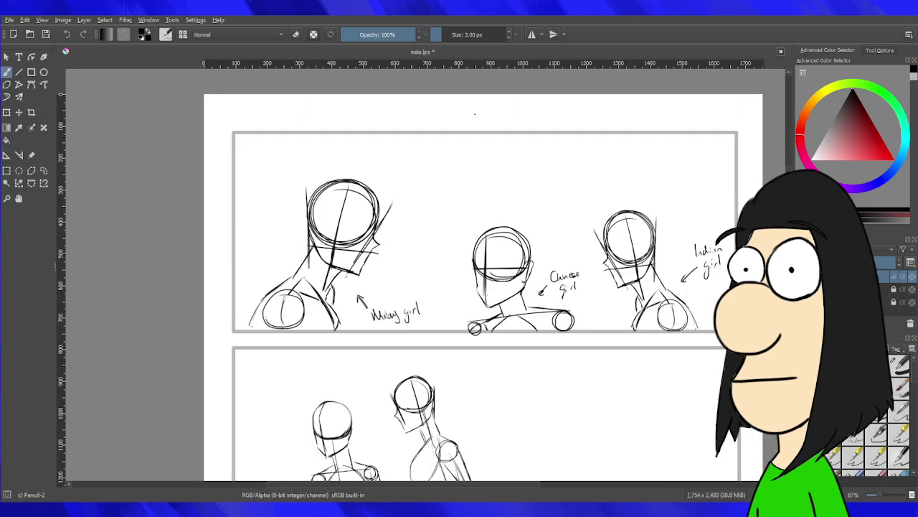
# Sketch the side and bottom edges of a rectangular speech bubble in the first panel, with a tail pointing to the Malay girl.
pyautogui.scroll(2, 442, 151)
pyautogui.moveTo(355, 203)
pyautogui.mouseDown()
pyautogui.moveTo(327, 231)
pyautogui.moveTo(343, 232)
pyautogui.moveTo(323, 204)
pyautogui.mouseUp()
pyautogui.hotkey('ctrl', 'z')
pyautogui.moveTo(308, 119)
pyautogui.mouseDown()
pyautogui.moveTo(309, 202)
pyautogui.moveTo(311, 165)
pyautogui.mouseUp()
pyautogui.moveTo(385, 210)
pyautogui.mouseDown()
pyautogui.moveTo(488, 198)
pyautogui.moveTo(509, 212)
pyautogui.moveTo(540, 211)
pyautogui.mouseUp()
pyautogui.moveTo(551, 121)
pyautogui.mouseDown()
pyautogui.moveTo(552, 210)
pyautogui.moveTo(554, 187)
pyautogui.mouseUp()
pyautogui.moveTo(543, 284)
pyautogui.mouseDown()
pyautogui.moveTo(475, 219)
pyautogui.moveTo(433, 205)
pyautogui.mouseUp()
# Draw the left and bottom edges of a second speech bubble above the Chinese girl.
pyautogui.moveTo(527, 239); pyautogui.dragTo(526, 259)
pyautogui.moveTo(530, 258)
pyautogui.mouseDown()
pyautogui.moveTo(547, 248)
pyautogui.moveTo(489, 266)
pyautogui.mouseUp()
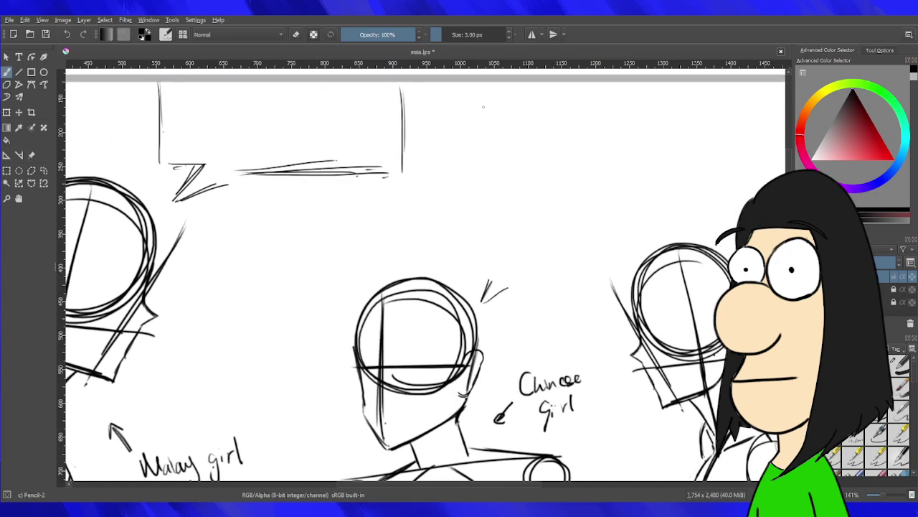
pyautogui.moveTo(466, 104); pyautogui.dragTo(466, 176)
pyautogui.moveTo(468, 82); pyautogui.dragTo(467, 184)
pyautogui.moveTo(471, 110); pyautogui.dragTo(473, 195)
pyautogui.moveTo(463, 200); pyautogui.dragTo(642, 193)
pyautogui.hotkey('ctrl', 'z')
pyautogui.moveTo(486, 189)
pyautogui.mouseDown()
pyautogui.moveTo(617, 195)
pyautogui.moveTo(648, 186)
pyautogui.mouseUp()
pyautogui.hotkey('ctrl', 'z')
pyautogui.hotkey('ctrl', 'z')
pyautogui.moveTo(522, 191); pyautogui.dragTo(679, 179)
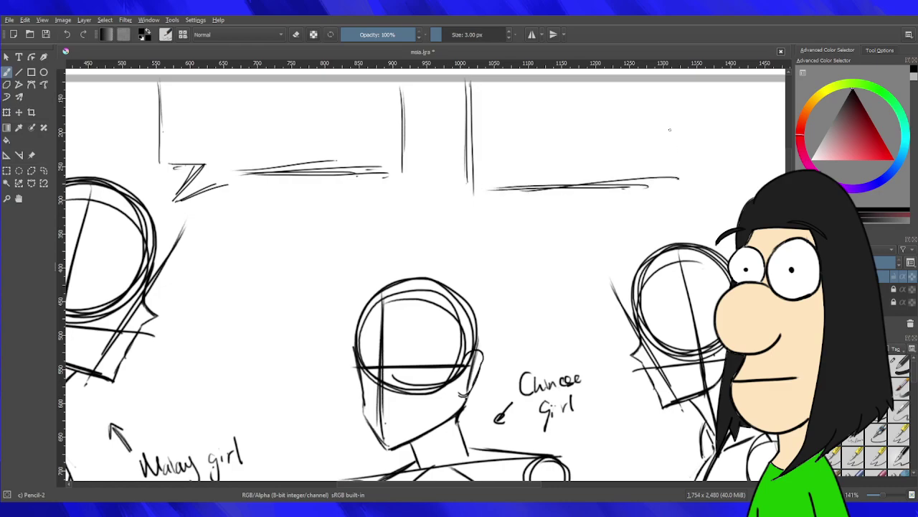
pyautogui.hotkey('ctrl', 'z')
# Close the second speech bubble's right side and add a tail reaching down to the Chinese girl's head.
pyautogui.moveTo(724, 154)
pyautogui.mouseDown()
pyautogui.moveTo(514, 156)
pyautogui.moveTo(571, 169)
pyautogui.mouseUp()
pyautogui.moveTo(538, 111)
pyautogui.mouseDown()
pyautogui.moveTo(538, 223)
pyautogui.moveTo(532, 204)
pyautogui.mouseUp()
pyautogui.hotkey('ctrl', 'z')
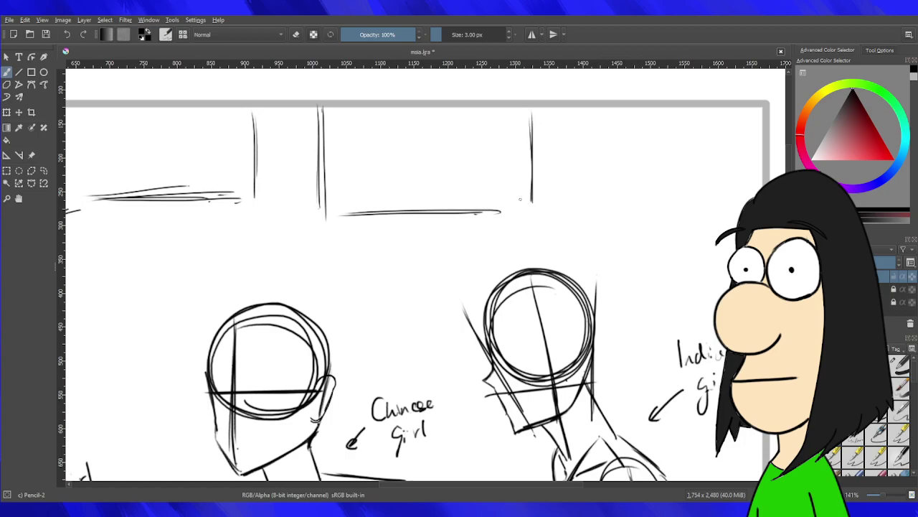
pyautogui.moveTo(349, 213); pyautogui.dragTo(299, 302)
pyautogui.moveTo(349, 217); pyautogui.dragTo(300, 291)
pyautogui.moveTo(392, 214); pyautogui.dragTo(319, 282)
pyautogui.moveTo(384, 217); pyautogui.dragTo(323, 282)
# Sketch a third rectangular speech bubble above the Indian girl, overlapping the second one, with a short tail toward her head.
pyautogui.moveTo(501, 148)
pyautogui.mouseDown()
pyautogui.moveTo(501, 237)
pyautogui.moveTo(683, 134)
pyautogui.moveTo(776, 129)
pyautogui.moveTo(754, 198)
pyautogui.mouseUp()
pyautogui.moveTo(753, 140); pyautogui.dragTo(749, 201)
pyautogui.moveTo(495, 260); pyautogui.dragTo(746, 248)
pyautogui.hotkey('ctrl', 'z')
pyautogui.moveTo(532, 248); pyautogui.dragTo(746, 250)
pyautogui.moveTo(636, 251)
pyautogui.mouseDown()
pyautogui.moveTo(605, 307)
pyautogui.moveTo(619, 295)
pyautogui.mouseUp()
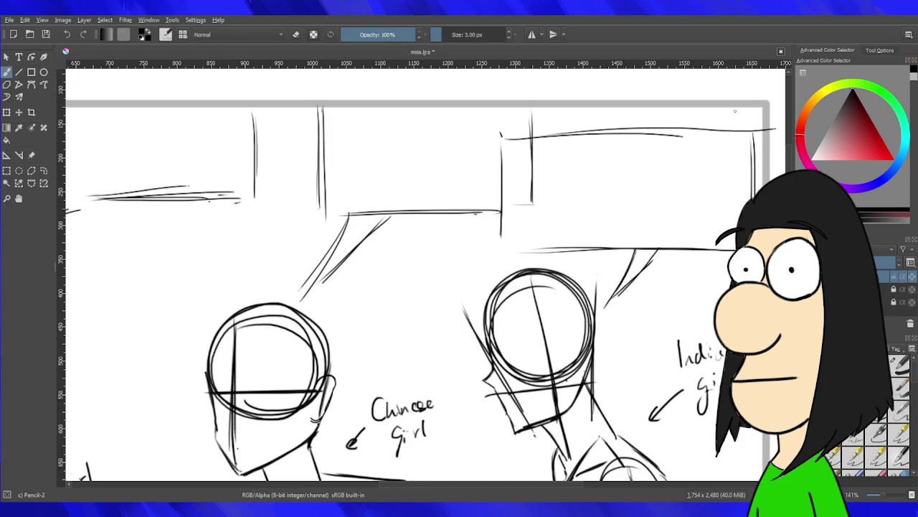
# Erase the second speech bubble's right edge where it runs inside the third bubble.
pyautogui.scroll(-7, 674, 209)
pyautogui.scroll(7, 671, 218)
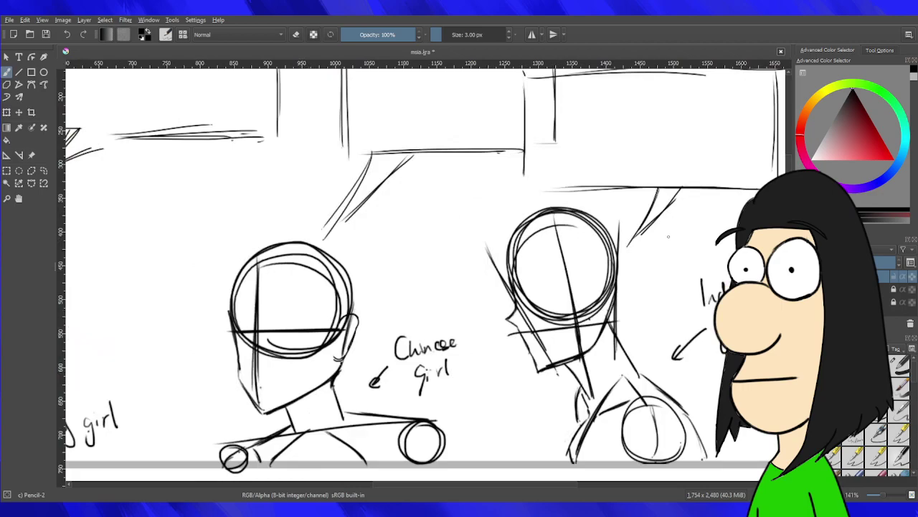
pyautogui.press('/')
pyautogui.moveTo(584, 186); pyautogui.dragTo(594, 275)
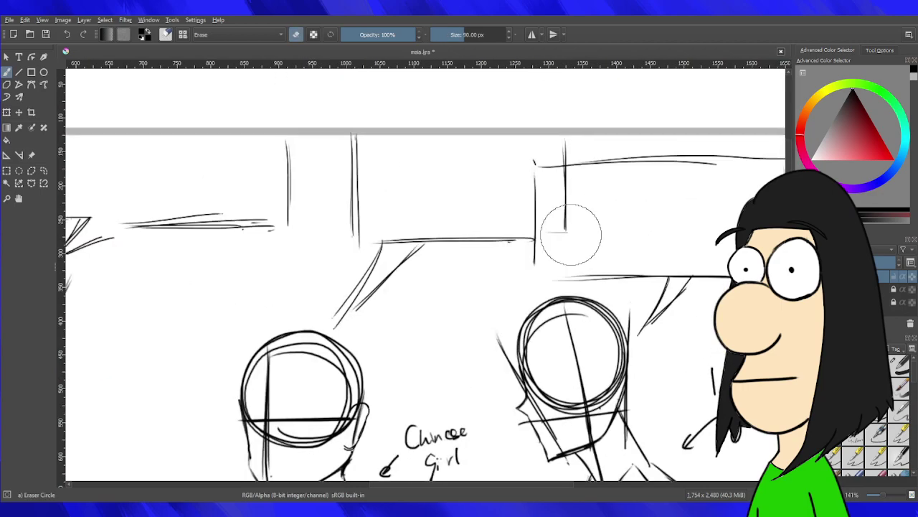
pyautogui.moveTo(589, 229); pyautogui.dragTo(582, 230)
pyautogui.moveTo(564, 244)
pyautogui.mouseDown()
pyautogui.moveTo(569, 203)
pyautogui.moveTo(563, 233)
pyautogui.mouseUp()
pyautogui.moveTo(513, 216); pyautogui.dragTo(546, 198)
pyautogui.moveTo(436, 218)
pyautogui.mouseDown()
pyautogui.moveTo(427, 229)
pyautogui.moveTo(432, 221)
pyautogui.mouseUp()
# Switch to the Pencil-2 brush and sketch a layered head circle for a third figure near the second panel's right side.
pyautogui.scroll(-9, 511, 281)
pyautogui.scroll(6, 507, 323)
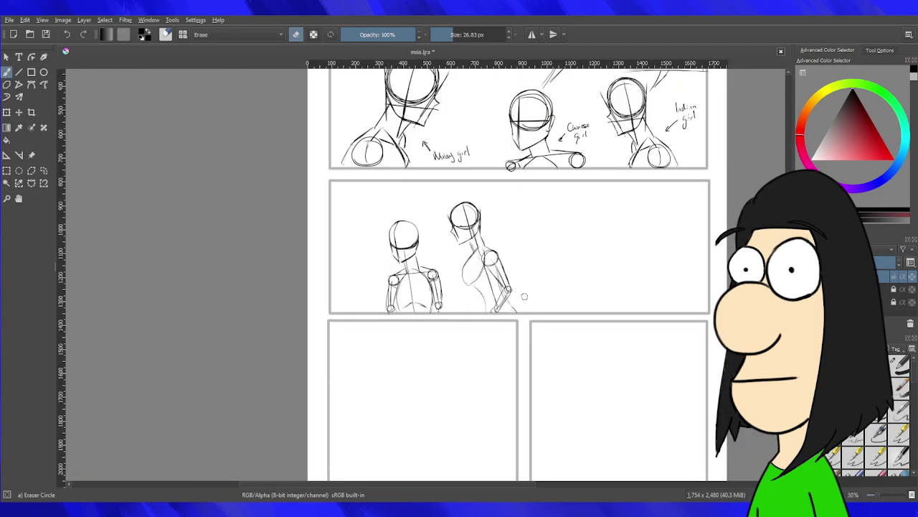
pyautogui.scroll(-4, 497, 312)
pyautogui.scroll(8, 545, 283)
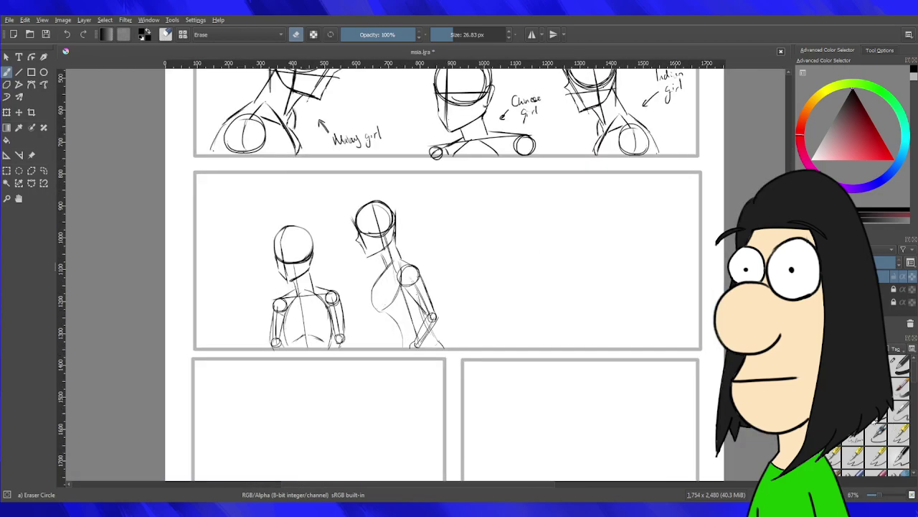
pyautogui.click(879, 433)
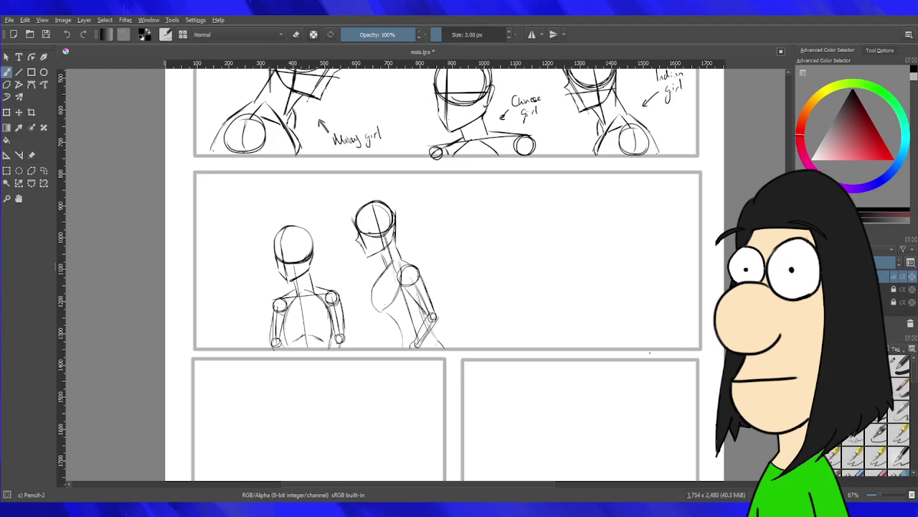
pyautogui.scroll(2, 649, 352)
pyautogui.scroll(1, 661, 306)
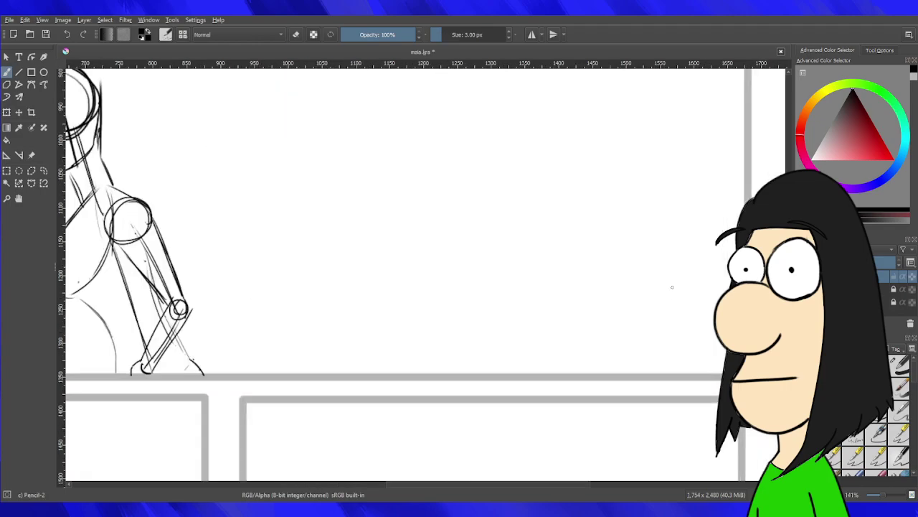
pyautogui.moveTo(602, 190)
pyautogui.mouseDown()
pyautogui.moveTo(607, 162)
pyautogui.moveTo(569, 198)
pyautogui.moveTo(638, 190)
pyautogui.moveTo(586, 205)
pyautogui.moveTo(607, 162)
pyautogui.moveTo(627, 215)
pyautogui.moveTo(597, 164)
pyautogui.moveTo(632, 183)
pyautogui.moveTo(607, 176)
pyautogui.moveTo(595, 188)
pyautogui.moveTo(646, 209)
pyautogui.moveTo(619, 190)
pyautogui.moveTo(594, 188)
pyautogui.moveTo(645, 215)
pyautogui.moveTo(610, 153)
pyautogui.moveTo(608, 186)
pyautogui.mouseUp()
pyautogui.hotkey('ctrl', 'z')
pyautogui.hotkey('ctrl', 'z')
pyautogui.hotkey('ctrl', 'z')
pyautogui.hotkey('ctrl', 'z')
pyautogui.hotkey('ctrl', 'z')
pyautogui.hotkey('ctrl', 'z')
pyautogui.hotkey('ctrl', 'z')
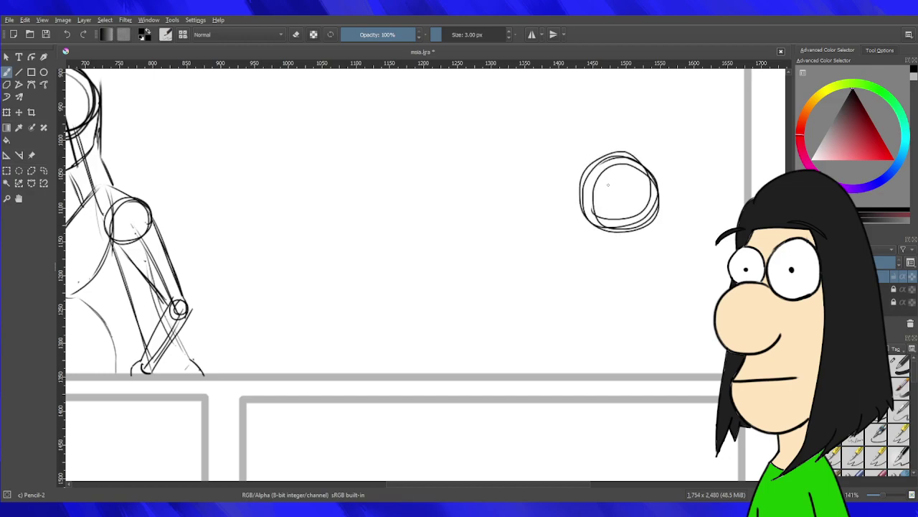
pyautogui.hotkey('ctrl', 'z')
pyautogui.moveTo(614, 151)
pyautogui.mouseDown()
pyautogui.moveTo(574, 179)
pyautogui.moveTo(624, 221)
pyautogui.mouseUp()
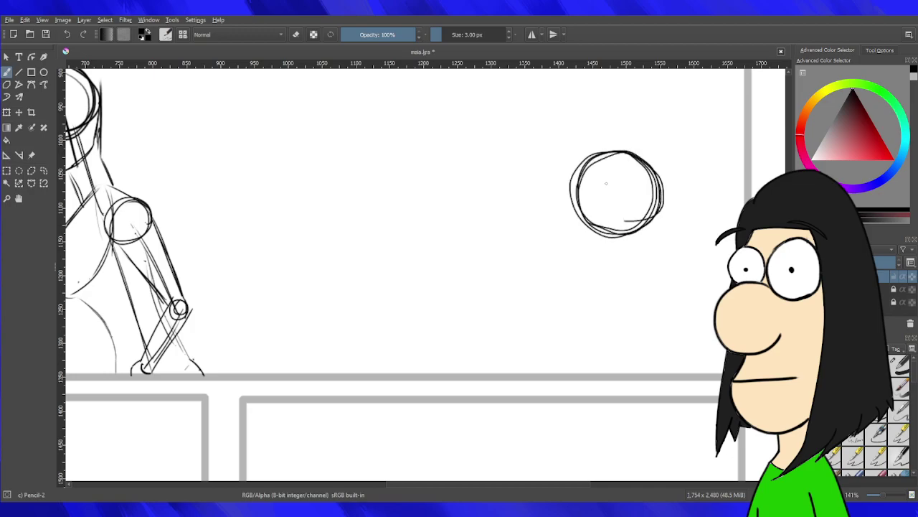
# Draw a vertical face guideline through the left part of the third figure's head circle, extending below it to chin level.
pyautogui.scroll(1, 391, 273)
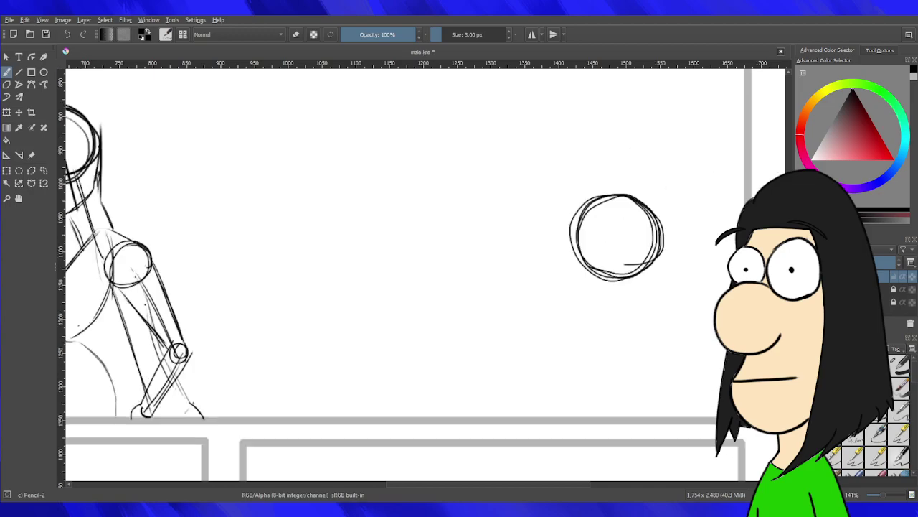
pyautogui.scroll(1, 615, 257)
pyautogui.scroll(1, 572, 324)
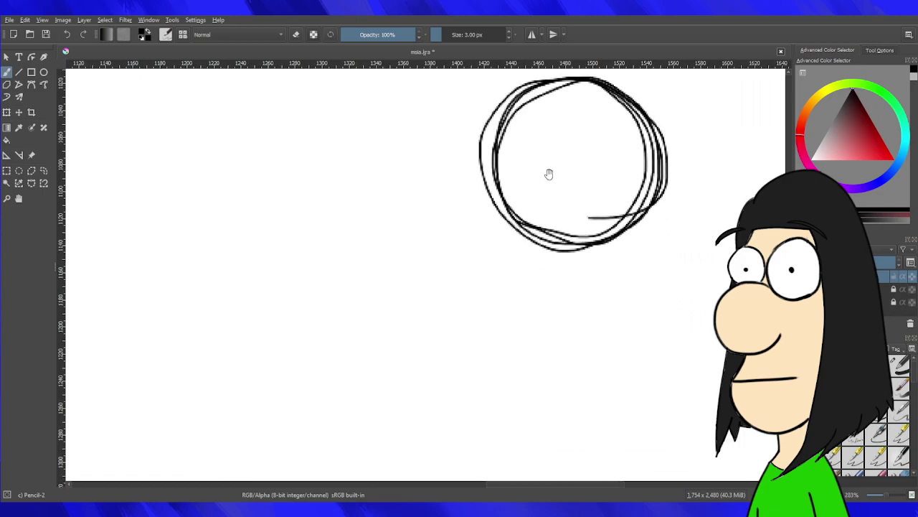
pyautogui.moveTo(523, 99); pyautogui.dragTo(535, 288)
pyautogui.hotkey('ctrl', 'z')
pyautogui.moveTo(530, 100)
pyautogui.mouseDown()
pyautogui.moveTo(532, 315)
pyautogui.moveTo(532, 178)
pyautogui.mouseUp()
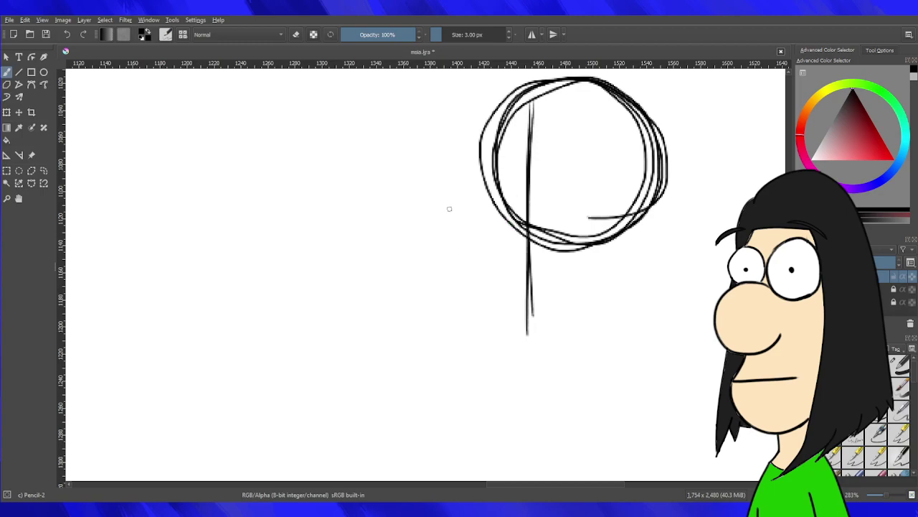
pyautogui.moveTo(490, 203); pyautogui.dragTo(497, 251)
pyautogui.moveTo(492, 188)
pyautogui.mouseDown()
pyautogui.moveTo(503, 271)
pyautogui.moveTo(520, 314)
pyautogui.mouseUp()
pyautogui.moveTo(499, 274); pyautogui.dragTo(534, 321)
pyautogui.hotkey('ctrl', 'z')
pyautogui.hotkey('ctrl', 'z')
pyautogui.hotkey('ctrl', 'z')
pyautogui.hotkey('ctrl', 'z')
pyautogui.hotkey('ctrl', 'z')
pyautogui.moveTo(492, 230); pyautogui.dragTo(496, 278)
pyautogui.moveTo(492, 215); pyautogui.dragTo(502, 282)
pyautogui.hotkey('ctrl', 'z')
pyautogui.hotkey('ctrl', 'z')
pyautogui.hotkey('ctrl', 'z')
# Draw the third figure's horizontal eye line, rough left cheek and chin strokes, and the right side of the jaw.
pyautogui.moveTo(468, 210); pyautogui.dragTo(638, 206)
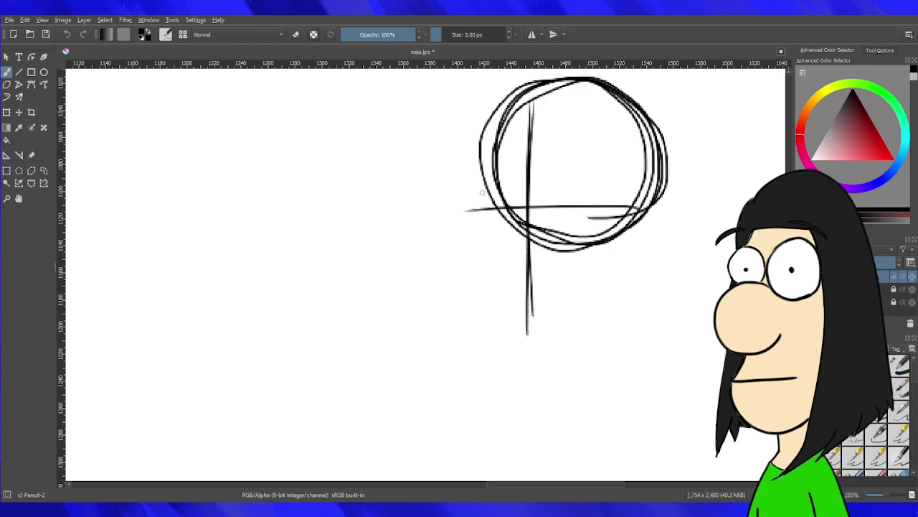
pyautogui.moveTo(490, 224)
pyautogui.mouseDown()
pyautogui.moveTo(499, 272)
pyautogui.moveTo(528, 320)
pyautogui.mouseUp()
pyautogui.hotkey('ctrl', 'z')
pyautogui.hotkey('ctrl', 'z')
pyautogui.moveTo(500, 291)
pyautogui.mouseDown()
pyautogui.moveTo(536, 330)
pyautogui.moveTo(616, 306)
pyautogui.mouseUp()
pyautogui.hotkey('ctrl', 'z')
pyautogui.moveTo(667, 210); pyautogui.dragTo(649, 267)
pyautogui.hotkey('ctrl', 'z')
pyautogui.moveTo(663, 198); pyautogui.dragTo(643, 271)
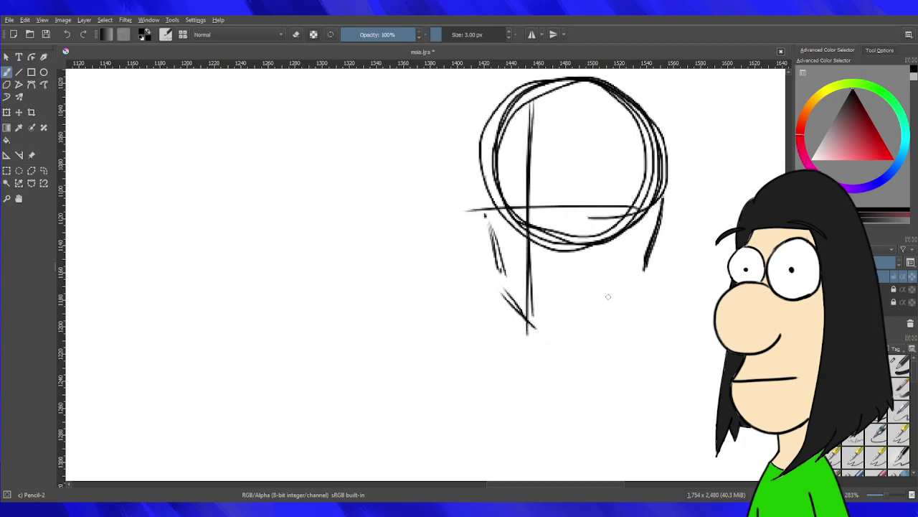
# Connect the chin to the right jaw and darken the left face contour from the head circle down to the chin.
pyautogui.moveTo(543, 329)
pyautogui.mouseDown()
pyautogui.moveTo(646, 277)
pyautogui.moveTo(544, 329)
pyautogui.mouseUp()
pyautogui.moveTo(497, 135); pyautogui.dragTo(486, 219)
pyautogui.moveTo(508, 115); pyautogui.dragTo(482, 202)
pyautogui.moveTo(520, 103)
pyautogui.mouseDown()
pyautogui.moveTo(484, 191)
pyautogui.moveTo(494, 280)
pyautogui.mouseUp()
pyautogui.moveTo(490, 216); pyautogui.dragTo(500, 274)
pyautogui.moveTo(497, 282); pyautogui.dragTo(539, 330)
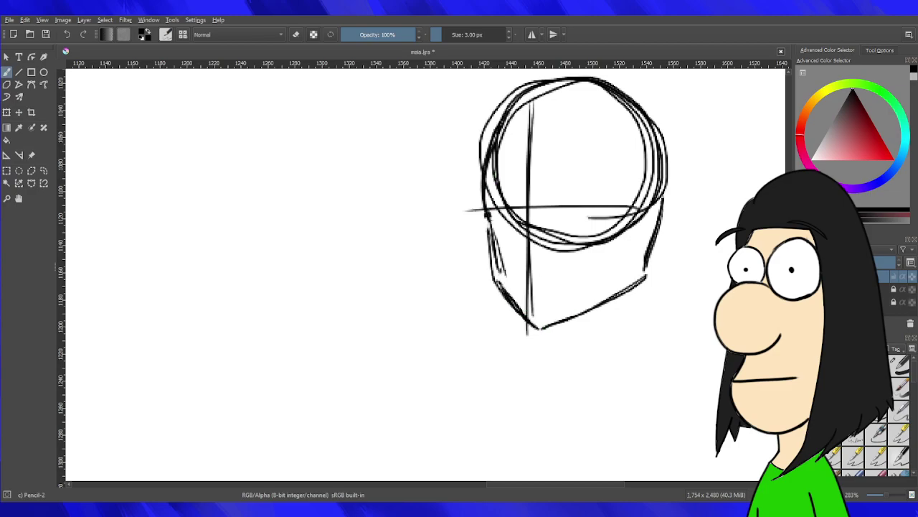
# Erase the third figure's lower right jaw line and redraw it from the chin up to the jaw corner.
pyautogui.scroll(4, 715, 259)
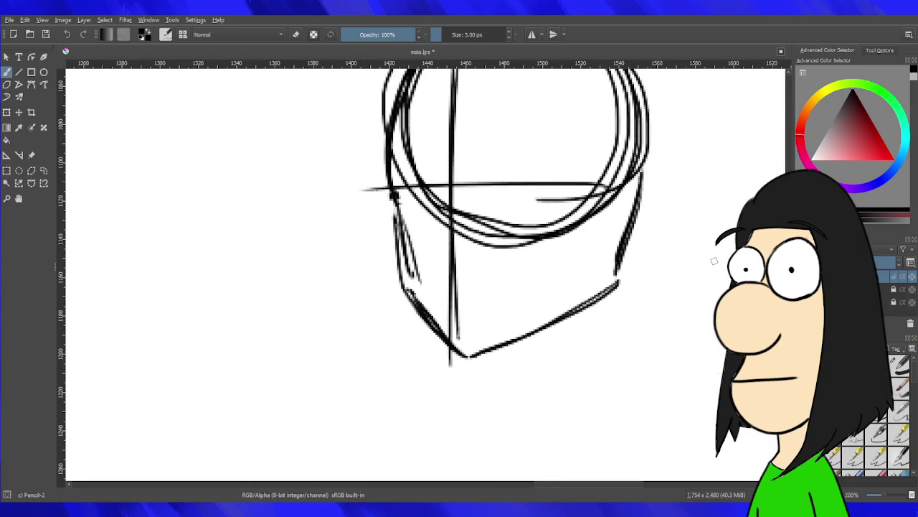
pyautogui.press('/')
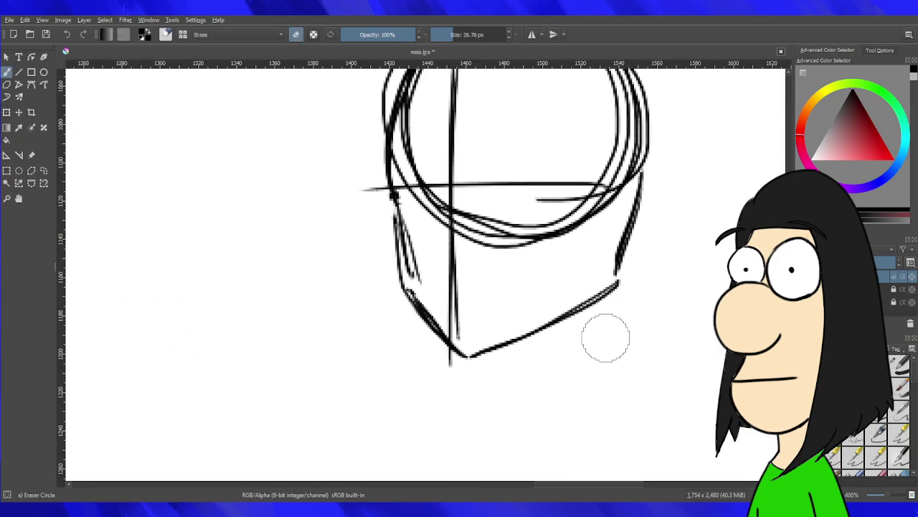
pyautogui.moveTo(630, 278)
pyautogui.mouseDown()
pyautogui.moveTo(495, 350)
pyautogui.moveTo(585, 293)
pyautogui.moveTo(482, 359)
pyautogui.moveTo(492, 353)
pyautogui.mouseUp()
pyautogui.press('e')
pyautogui.moveTo(495, 350); pyautogui.dragTo(607, 288)
pyautogui.hotkey('ctrl', 'z')
pyautogui.hotkey('ctrl', 'z')
pyautogui.hotkey('ctrl', 'z')
pyautogui.moveTo(488, 351)
pyautogui.mouseDown()
pyautogui.moveTo(601, 291)
pyautogui.moveTo(511, 339)
pyautogui.mouseUp()
pyautogui.hotkey('ctrl', 'z')
pyautogui.hotkey('ctrl', 'z')
pyautogui.moveTo(604, 270)
pyautogui.mouseDown()
pyautogui.moveTo(481, 351)
pyautogui.moveTo(614, 271)
pyautogui.moveTo(618, 262)
pyautogui.moveTo(594, 284)
pyautogui.moveTo(620, 257)
pyautogui.moveTo(589, 304)
pyautogui.moveTo(495, 357)
pyautogui.moveTo(603, 284)
pyautogui.moveTo(521, 337)
pyautogui.mouseUp()
pyautogui.hotkey('ctrl', 'z')
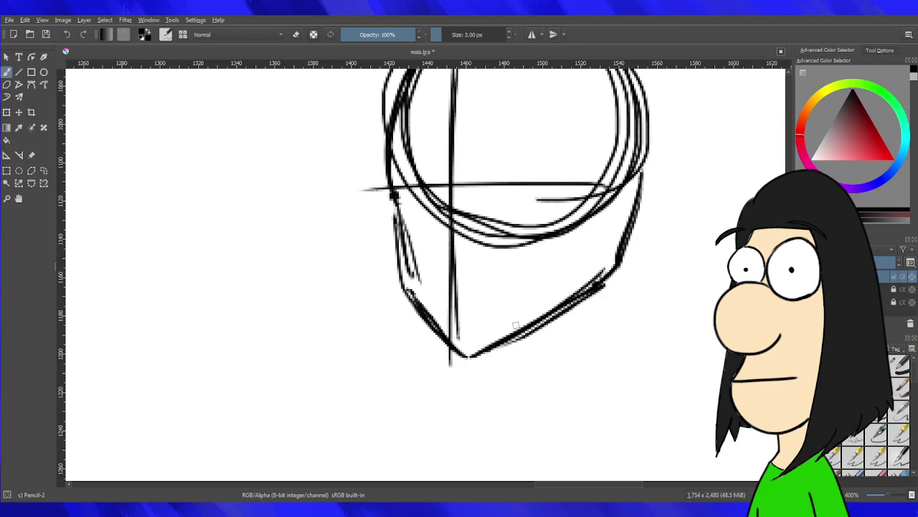
# Draw a curved centre line from the base of the third figure's head circle down to the second panel's bottom border.
pyautogui.scroll(-6, 508, 334)
pyautogui.scroll(2, 508, 343)
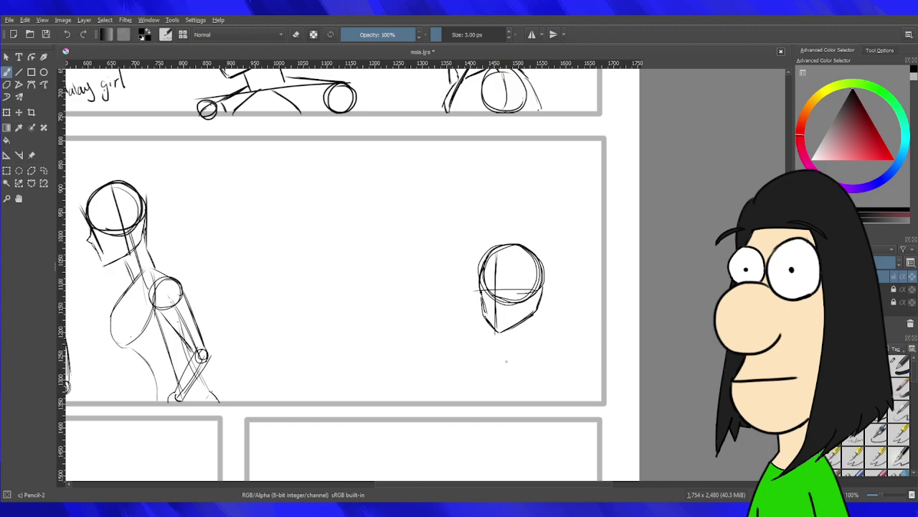
pyautogui.scroll(4, 412, 291)
pyautogui.scroll(-6, 599, 226)
pyautogui.scroll(4, 616, 272)
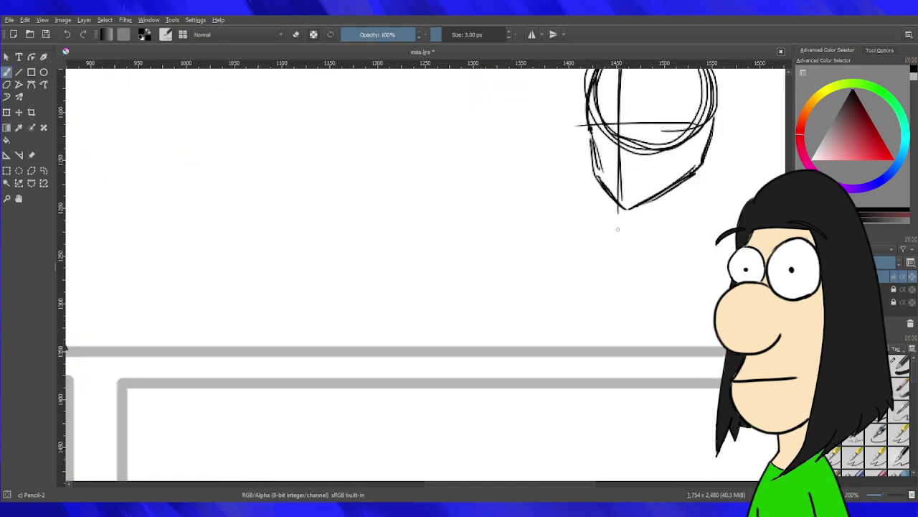
pyautogui.moveTo(584, 250); pyautogui.dragTo(720, 224)
pyautogui.hotkey('ctrl', 'z')
pyautogui.moveTo(553, 251)
pyautogui.mouseDown()
pyautogui.moveTo(722, 232)
pyautogui.moveTo(636, 249)
pyautogui.moveTo(735, 244)
pyautogui.mouseUp()
pyautogui.hotkey('ctrl', 'z')
pyautogui.hotkey('ctrl', 'z')
pyautogui.moveTo(657, 155)
pyautogui.mouseDown()
pyautogui.moveTo(654, 378)
pyautogui.moveTo(675, 344)
pyautogui.mouseUp()
pyautogui.hotkey('ctrl', 'z')
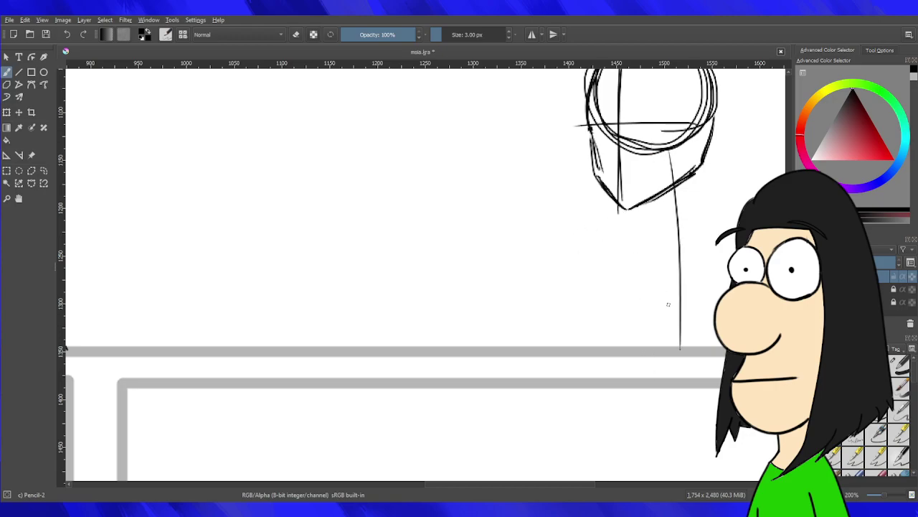
# Draw a nearly horizontal shoulder line across the third figure's centre line below the chin.
pyautogui.moveTo(572, 253); pyautogui.dragTo(735, 240)
pyautogui.hotkey('ctrl', 'z')
pyautogui.moveTo(553, 253); pyautogui.dragTo(736, 240)
pyautogui.hotkey('ctrl', 'z')
pyautogui.hotkey('ctrl', 'z')
pyautogui.hotkey('ctrl', 'z')
pyautogui.moveTo(563, 255); pyautogui.dragTo(783, 238)
pyautogui.moveTo(595, 256)
pyautogui.mouseDown()
pyautogui.moveTo(451, 272)
pyautogui.moveTo(604, 270)
pyautogui.mouseUp()
pyautogui.hotkey('ctrl', 'z')
pyautogui.hotkey('ctrl', 'z')
pyautogui.moveTo(418, 276); pyautogui.dragTo(631, 271)
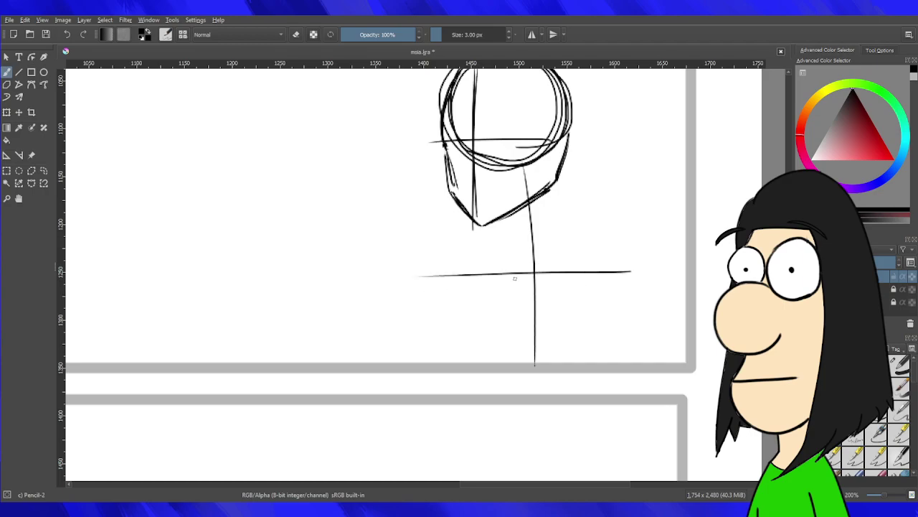
# Draw both sides of the third figure's neck from the jaw down to the shoulder line.
pyautogui.moveTo(504, 219); pyautogui.dragTo(520, 270)
pyautogui.hotkey('ctrl', 'z')
pyautogui.moveTo(497, 224); pyautogui.dragTo(504, 267)
pyautogui.moveTo(554, 188); pyautogui.dragTo(558, 269)
pyautogui.hotkey('ctrl', 'z')
pyautogui.moveTo(551, 192); pyautogui.dragTo(561, 267)
# Examine the whole comic page to judge how the third figure sits in the second panel.
pyautogui.scroll(-9, 701, 328)
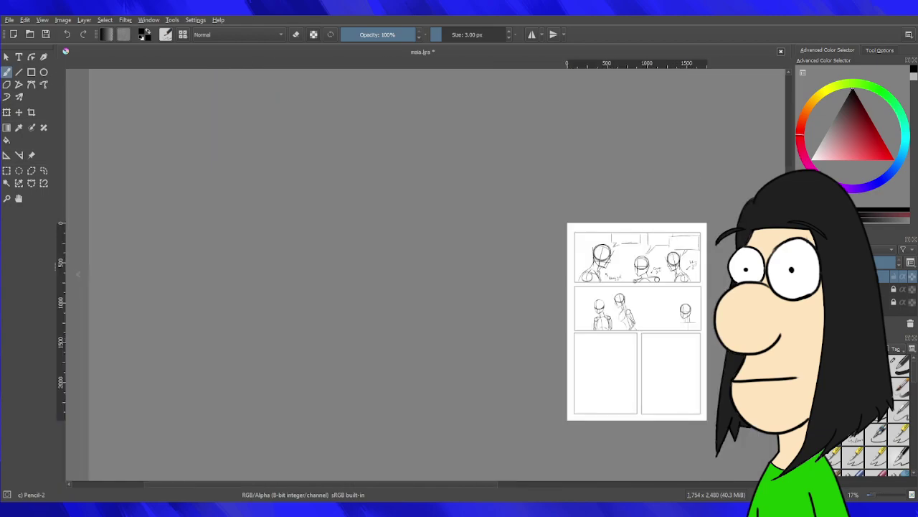
pyautogui.scroll(4, 699, 355)
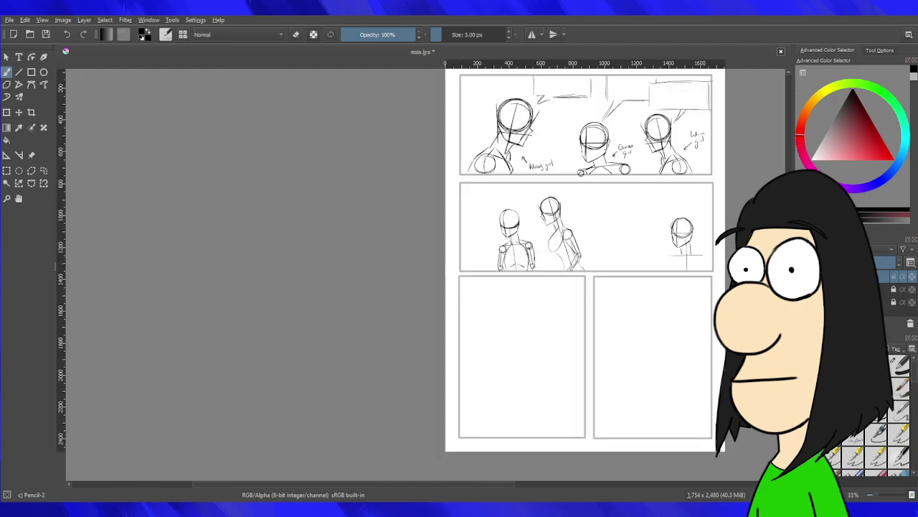
pyautogui.scroll(2, 727, 293)
pyautogui.scroll(-3, 677, 203)
pyautogui.scroll(1, 676, 204)
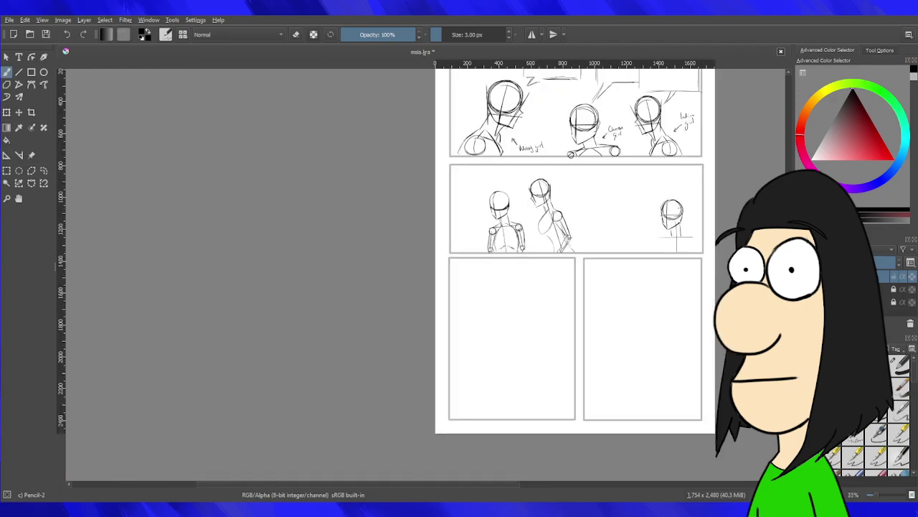
pyautogui.scroll(3, 690, 235)
pyautogui.scroll(-4, 578, 282)
pyautogui.scroll(8, 531, 368)
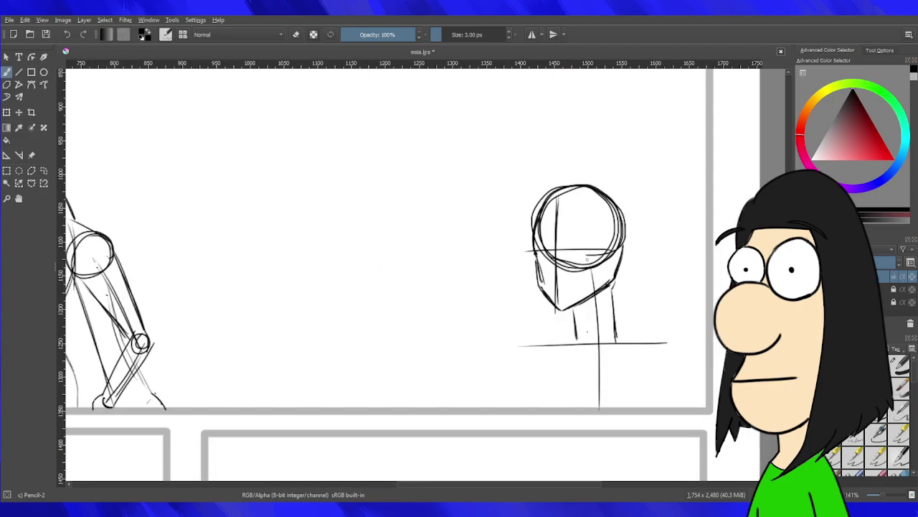
# Sketch the third figure's rounded ribcage from the base of the neck down both sides toward the panel's bottom border.
pyautogui.moveTo(531, 368); pyautogui.dragTo(391, 249)
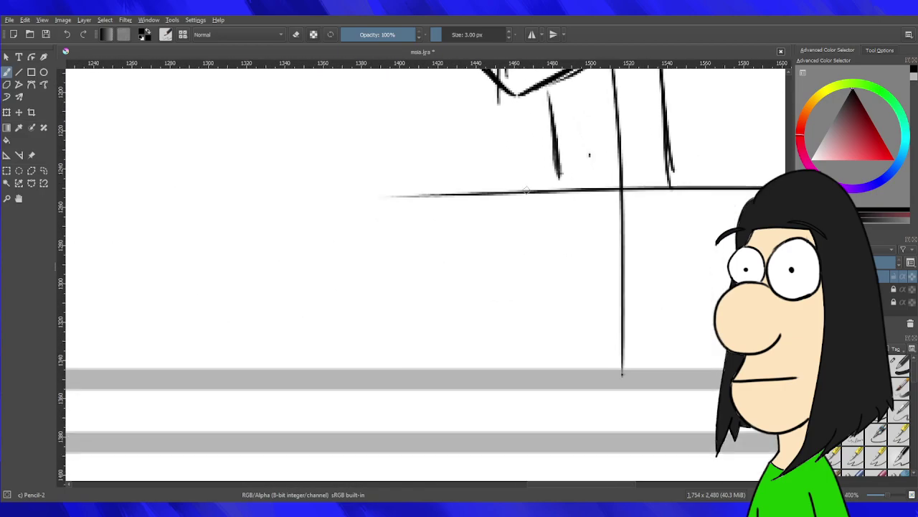
pyautogui.rightClick(504, 215)
pyautogui.click(504, 134)
pyautogui.moveTo(485, 258); pyautogui.dragTo(602, 179)
pyautogui.hotkey('ctrl', 'z')
pyautogui.moveTo(448, 298)
pyautogui.mouseDown()
pyautogui.moveTo(590, 170)
pyautogui.moveTo(670, 192)
pyautogui.moveTo(721, 240)
pyautogui.mouseUp()
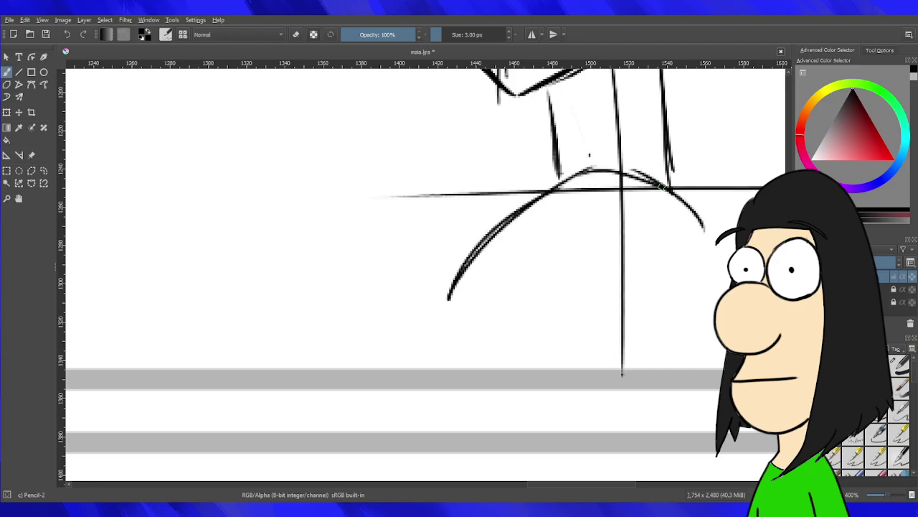
pyautogui.moveTo(515, 212); pyautogui.dragTo(458, 366)
pyautogui.moveTo(479, 242)
pyautogui.mouseDown()
pyautogui.moveTo(450, 316)
pyautogui.moveTo(466, 382)
pyautogui.mouseUp()
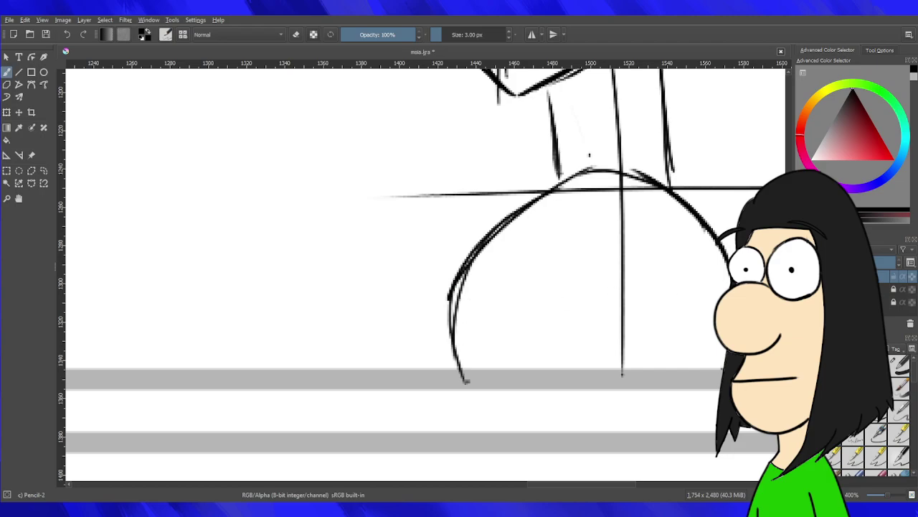
# Draw shoulder circles at both ends of the third figure's shoulder line.
pyautogui.moveTo(369, 212)
pyautogui.mouseDown()
pyautogui.moveTo(385, 281)
pyautogui.moveTo(371, 215)
pyautogui.moveTo(442, 228)
pyautogui.mouseUp()
pyautogui.moveTo(590, 266); pyautogui.dragTo(318, 322)
pyautogui.moveTo(499, 247)
pyautogui.mouseDown()
pyautogui.moveTo(481, 323)
pyautogui.moveTo(548, 242)
pyautogui.moveTo(553, 305)
pyautogui.moveTo(560, 260)
pyautogui.moveTo(466, 279)
pyautogui.moveTo(553, 319)
pyautogui.moveTo(498, 244)
pyautogui.moveTo(481, 311)
pyautogui.mouseUp()
pyautogui.hotkey('ctrl', 'z')
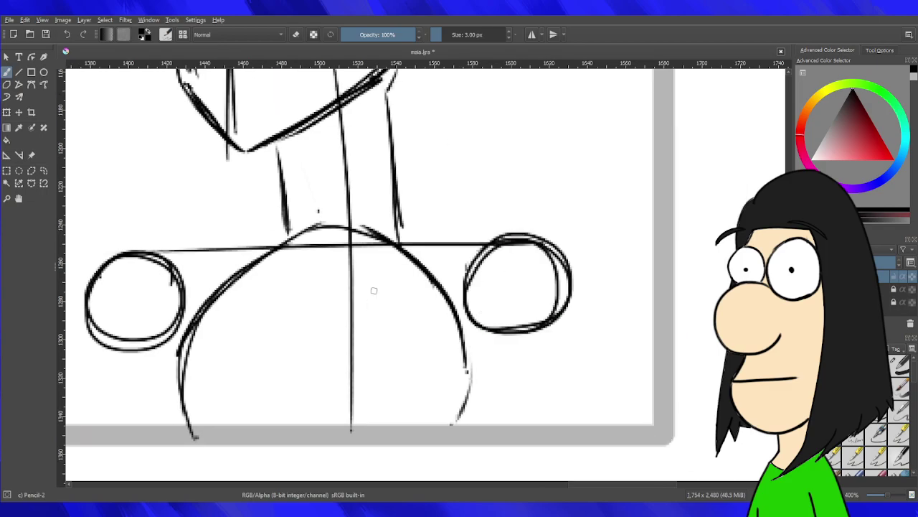
# Draw the third figure's slopes from neck to shoulders and the short armpit lines beneath the shoulder circles.
pyautogui.moveTo(291, 291); pyautogui.dragTo(529, 267)
pyautogui.moveTo(476, 322); pyautogui.dragTo(433, 306)
pyautogui.moveTo(399, 178); pyautogui.dragTo(394, 293)
pyautogui.moveTo(442, 347); pyautogui.dragTo(504, 310)
pyautogui.moveTo(538, 271); pyautogui.dragTo(354, 448)
pyautogui.moveTo(255, 267); pyautogui.dragTo(309, 200)
pyautogui.moveTo(382, 188)
pyautogui.mouseDown()
pyautogui.moveTo(415, 253)
pyautogui.moveTo(403, 272)
pyautogui.moveTo(380, 278)
pyautogui.moveTo(448, 84)
pyautogui.mouseUp()
pyautogui.moveTo(393, 321); pyautogui.dragTo(392, 300)
# Sketch the third figure's arm on the left side, with a centre line and both edges running to the panel's bottom border.
pyautogui.moveTo(329, 309); pyautogui.dragTo(375, 360)
pyautogui.hotkey('ctrl', 'z')
pyautogui.moveTo(312, 274)
pyautogui.mouseDown()
pyautogui.moveTo(395, 341)
pyautogui.moveTo(400, 331)
pyautogui.mouseUp()
pyautogui.hotkey('ctrl', 'z')
pyautogui.moveTo(332, 333); pyautogui.dragTo(383, 364)
pyautogui.moveTo(307, 315); pyautogui.dragTo(384, 358)
pyautogui.hotkey('ctrl', 'z')
pyautogui.hotkey('ctrl', 'z')
pyautogui.moveTo(310, 318)
pyautogui.mouseDown()
pyautogui.moveTo(385, 354)
pyautogui.moveTo(391, 348)
pyautogui.mouseUp()
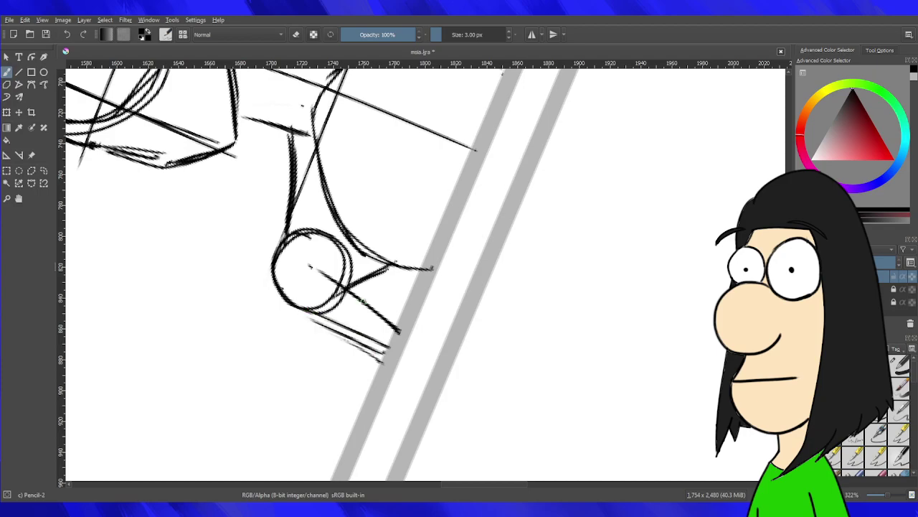
pyautogui.moveTo(348, 252)
pyautogui.mouseDown()
pyautogui.moveTo(418, 310)
pyautogui.moveTo(407, 298)
pyautogui.mouseUp()
pyautogui.moveTo(418, 304); pyautogui.dragTo(368, 434)
# Draw the centre line of the third figure's other arm from the shoulder circle down toward the panel's bottom border.
pyautogui.moveTo(514, 265); pyautogui.dragTo(494, 345)
pyautogui.moveTo(523, 196); pyautogui.dragTo(561, 271)
pyautogui.moveTo(501, 227); pyautogui.dragTo(538, 275)
pyautogui.hotkey('ctrl', 'z')
pyautogui.hotkey('ctrl', 'z')
pyautogui.hotkey('ctrl', 'z')
pyautogui.moveTo(518, 194); pyautogui.dragTo(567, 289)
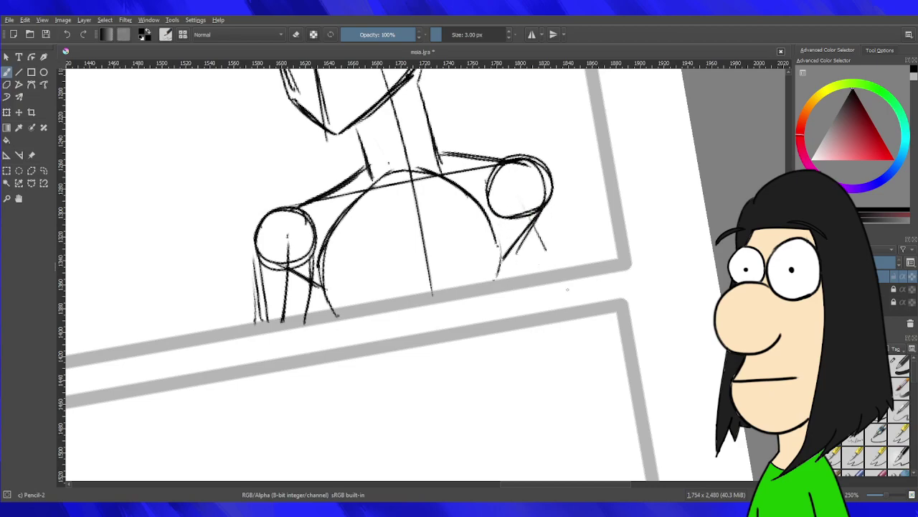
pyautogui.hotkey('ctrl', 'z')
pyautogui.moveTo(516, 184); pyautogui.dragTo(551, 272)
# Draw the inner and outer edges of that arm from the shoulder circle to the panel's bottom border.
pyautogui.moveTo(498, 217); pyautogui.dragTo(540, 277)
pyautogui.moveTo(552, 197); pyautogui.dragTo(568, 269)
pyautogui.hotkey('ctrl', 'z')
pyautogui.hotkey('ctrl', 'z')
pyautogui.hotkey('ctrl', 'z')
pyautogui.moveTo(501, 219)
pyautogui.mouseDown()
pyautogui.moveTo(527, 275)
pyautogui.moveTo(524, 266)
pyautogui.mouseUp()
pyautogui.hotkey('ctrl', 'z')
pyautogui.hotkey('ctrl', 'z')
pyautogui.moveTo(499, 216); pyautogui.dragTo(533, 280)
pyautogui.moveTo(551, 192); pyautogui.dragTo(567, 273)
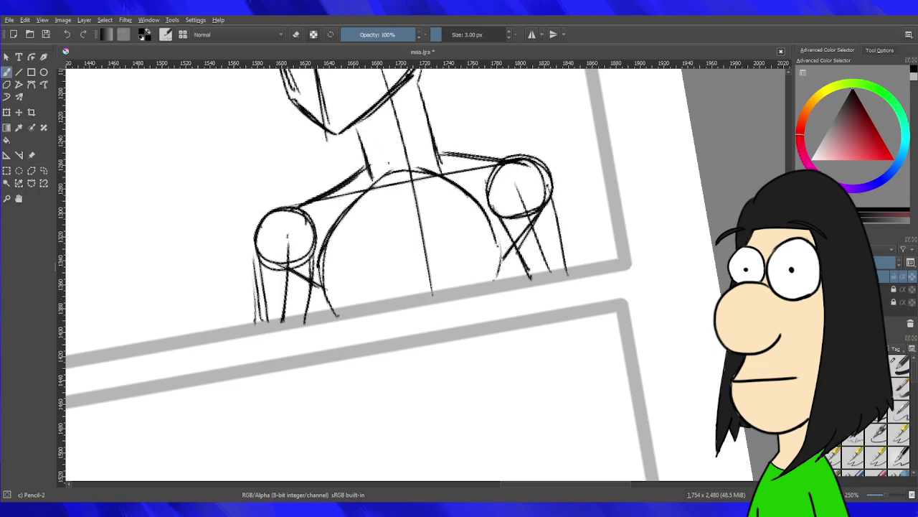
pyautogui.hotkey('ctrl', 'z')
pyautogui.moveTo(551, 188); pyautogui.dragTo(574, 267)
pyautogui.moveTo(554, 193)
pyautogui.mouseDown()
pyautogui.moveTo(571, 271)
pyautogui.moveTo(554, 193)
pyautogui.mouseUp()
pyautogui.scroll(-3, 553, 208)
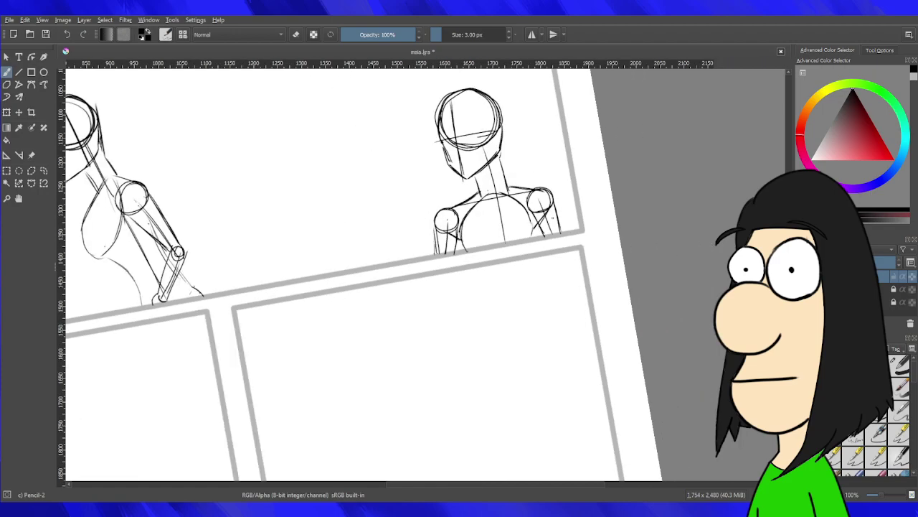
pyautogui.moveTo(480, 282); pyautogui.dragTo(432, 332)
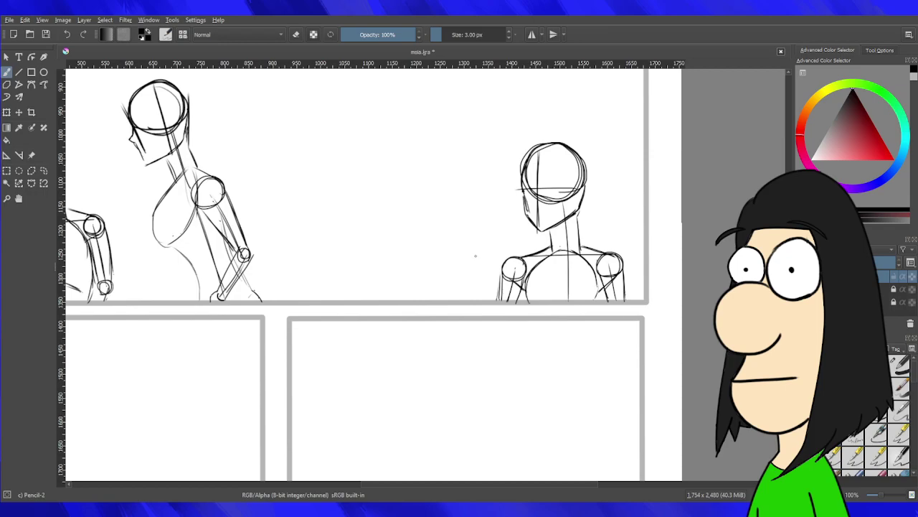
pyautogui.scroll(-4, 470, 243)
pyautogui.scroll(5, 483, 197)
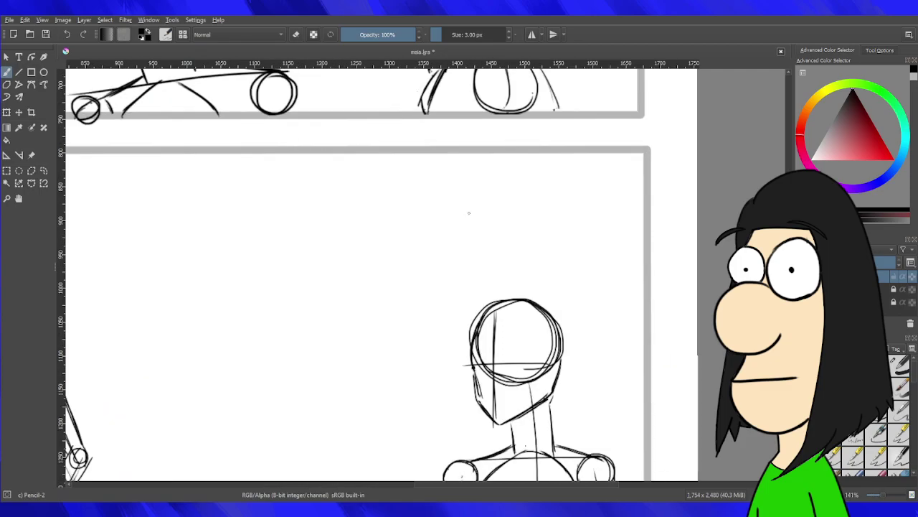
pyautogui.moveTo(470, 302); pyautogui.dragTo(527, 251)
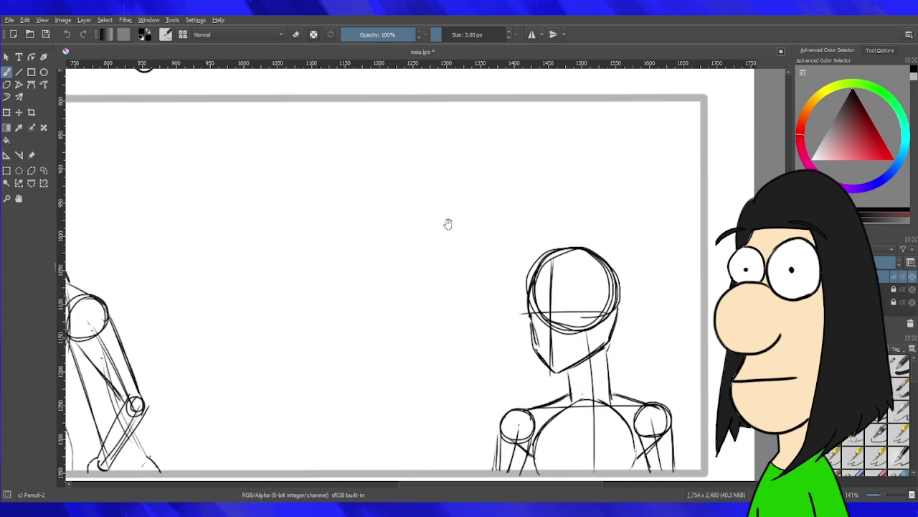
pyautogui.moveTo(468, 203)
pyautogui.mouseDown()
pyautogui.moveTo(492, 220)
pyautogui.moveTo(516, 215)
pyautogui.mouseUp()
pyautogui.hotkey('ctrl', 'z')
pyautogui.hotkey('ctrl', 'z')
pyautogui.moveTo(298, 221)
pyautogui.mouseDown()
pyautogui.moveTo(451, 189)
pyautogui.moveTo(449, 223)
pyautogui.mouseUp()
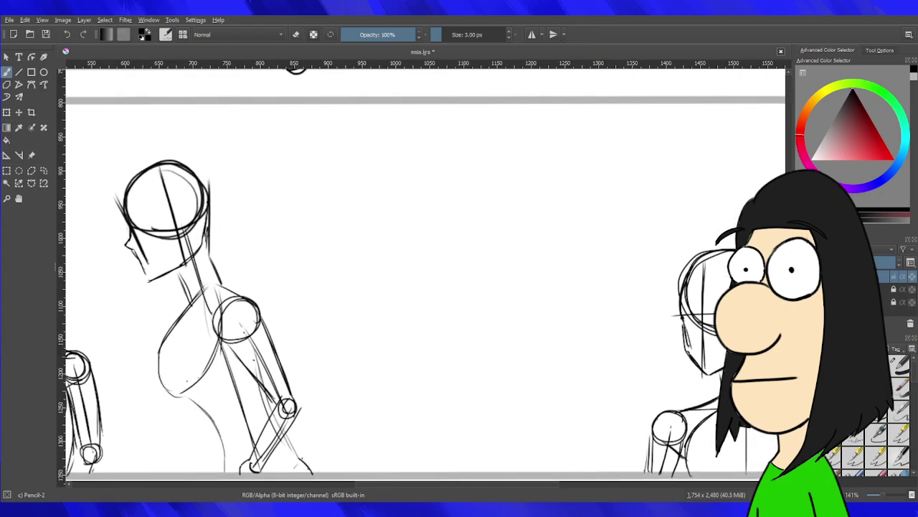
pyautogui.moveTo(416, 149); pyautogui.dragTo(430, 264)
pyautogui.hotkey('ctrl', 'z')
# Draw the left side and bottom edge of a tall rectangular speech bubble between the second and third figures.
pyautogui.scroll(-5, 414, 122)
pyautogui.scroll(1, 473, 153)
pyautogui.scroll(-3, 473, 153)
pyautogui.scroll(3, 473, 153)
pyautogui.scroll(2, 527, 201)
pyautogui.scroll(-2, 516, 198)
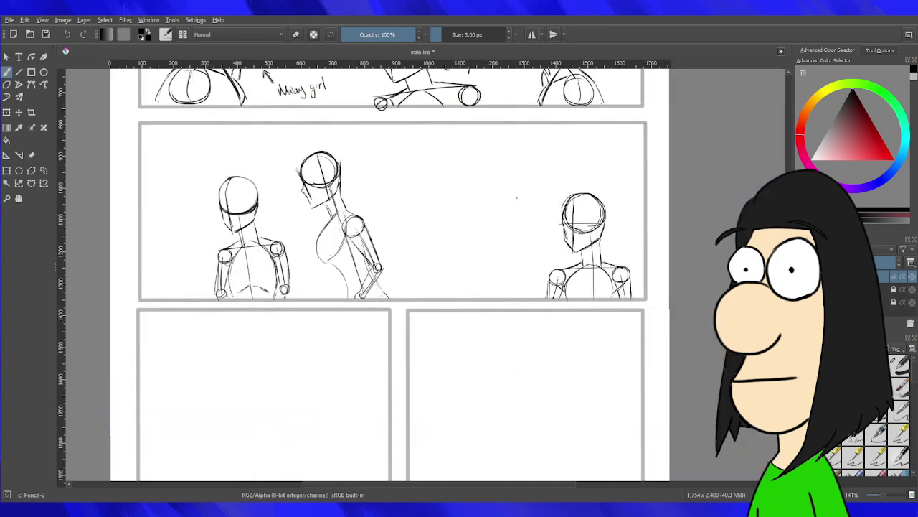
pyautogui.scroll(1, 517, 198)
pyautogui.moveTo(431, 150); pyautogui.dragTo(529, 244)
pyautogui.moveTo(464, 146); pyautogui.dragTo(499, 321)
pyautogui.hotkey('ctrl', 'z')
pyautogui.moveTo(476, 135); pyautogui.dragTo(497, 347)
pyautogui.hotkey('ctrl', 'z')
pyautogui.moveTo(474, 138)
pyautogui.mouseDown()
pyautogui.moveTo(468, 331)
pyautogui.moveTo(609, 323)
pyautogui.mouseUp()
pyautogui.moveTo(469, 329)
pyautogui.mouseDown()
pyautogui.moveTo(635, 331)
pyautogui.moveTo(631, 321)
pyautogui.mouseUp()
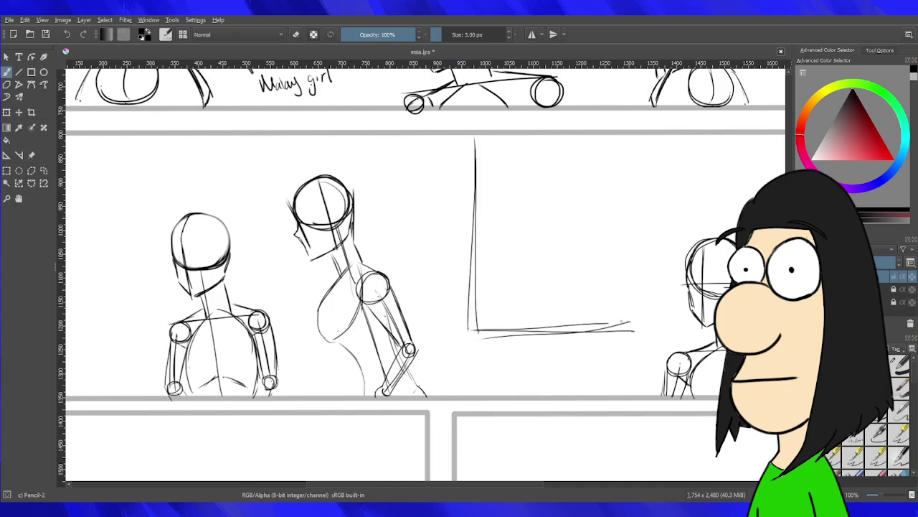
pyautogui.hotkey('ctrl', 'z')
# Close the speech bubble with its right side and bottom corner, and add a tail pointing to the third figure.
pyautogui.moveTo(650, 262); pyautogui.dragTo(653, 305)
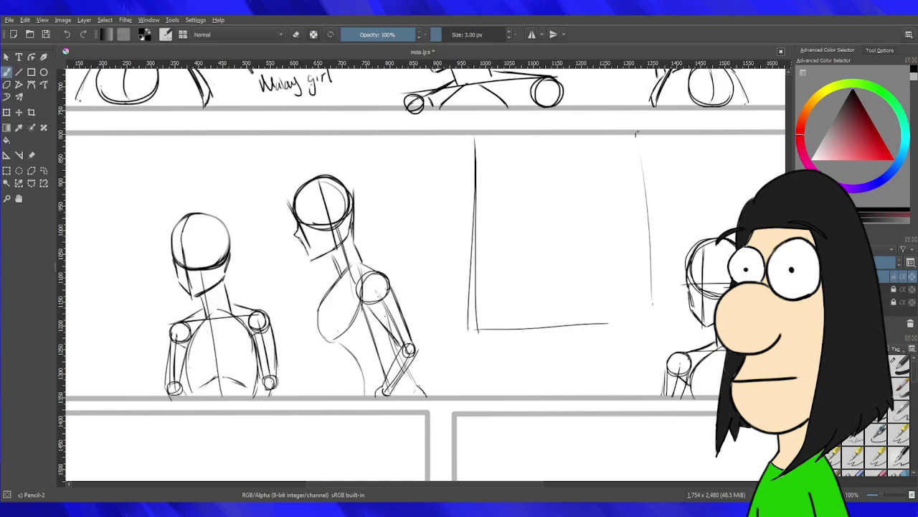
pyautogui.hotkey('ctrl', 'z')
pyautogui.moveTo(644, 138); pyautogui.dragTo(652, 325)
pyautogui.moveTo(587, 324); pyautogui.dragTo(647, 326)
pyautogui.moveTo(650, 219); pyautogui.dragTo(674, 251)
# Examine the whole comic page to judge the layout of the figures and speech bubbles in the first two panels.
pyautogui.scroll(-5, 648, 229)
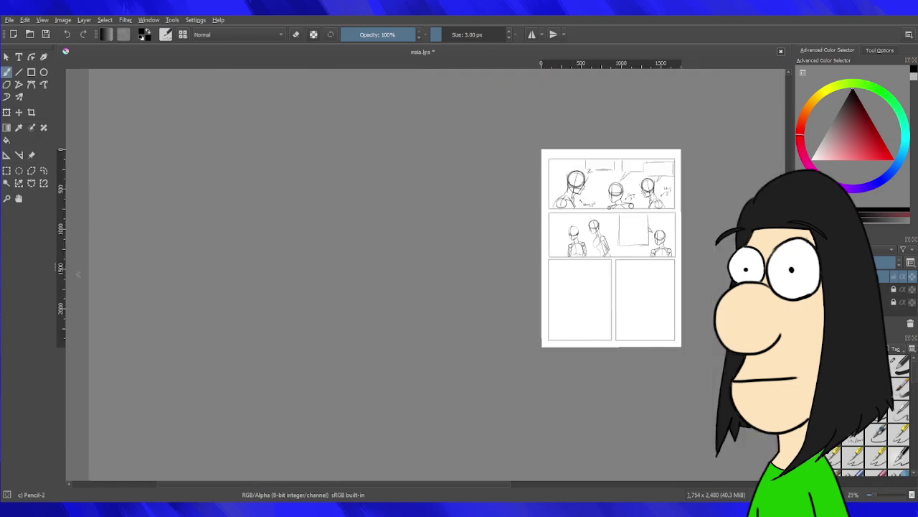
pyautogui.scroll(3, 662, 316)
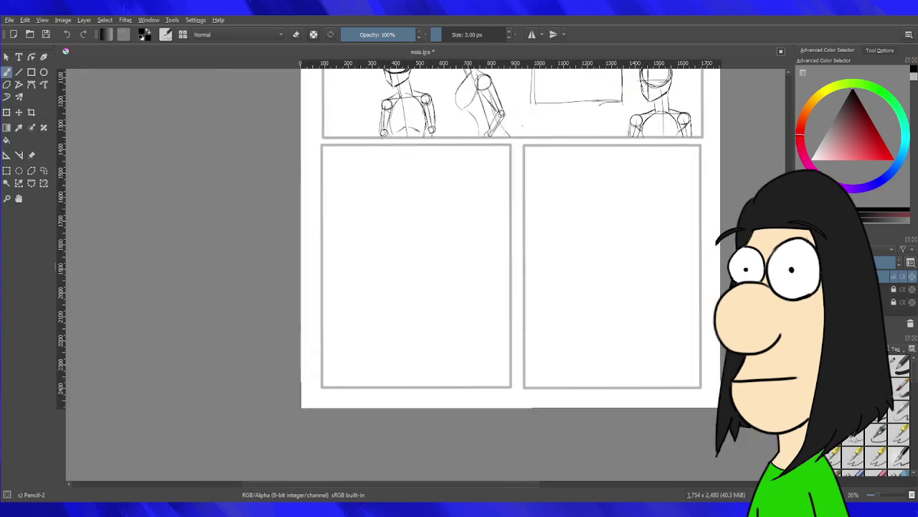
pyautogui.moveTo(556, 89); pyautogui.dragTo(535, 328)
pyautogui.scroll(1, 538, 293)
pyautogui.scroll(-5, 538, 293)
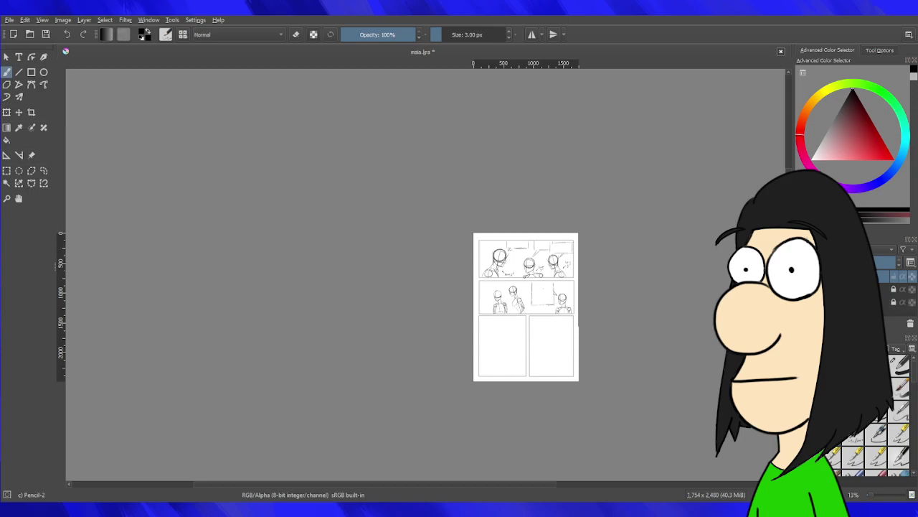
pyautogui.scroll(5, 543, 289)
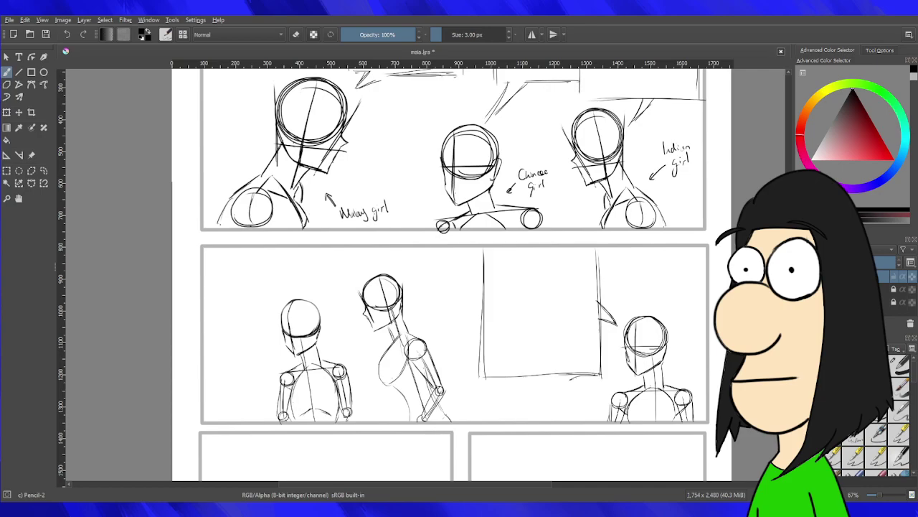
pyautogui.scroll(-4, 523, 315)
pyautogui.scroll(4, 522, 315)
pyautogui.scroll(-4, 509, 288)
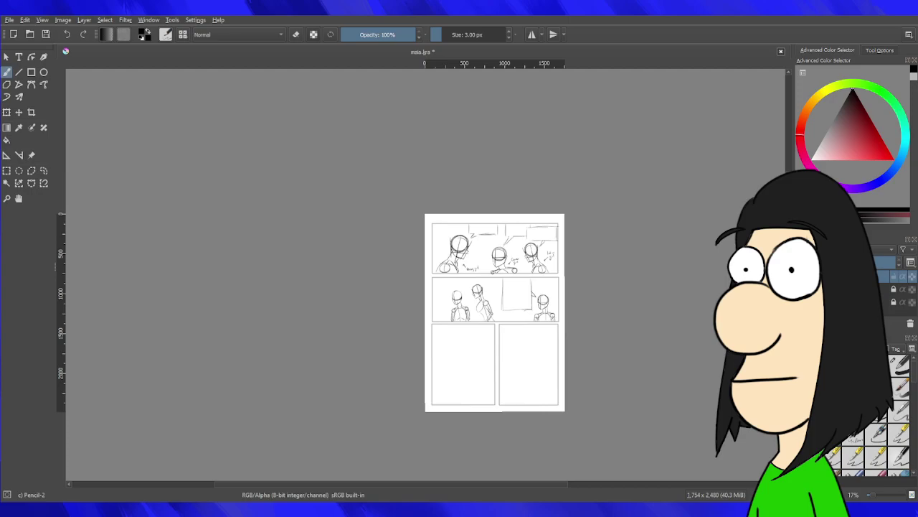
pyautogui.scroll(3, 574, 402)
pyautogui.moveTo(402, 370); pyautogui.dragTo(607, 481)
pyautogui.scroll(1, 620, 150)
pyautogui.scroll(-4, 619, 154)
pyautogui.scroll(4, 582, 151)
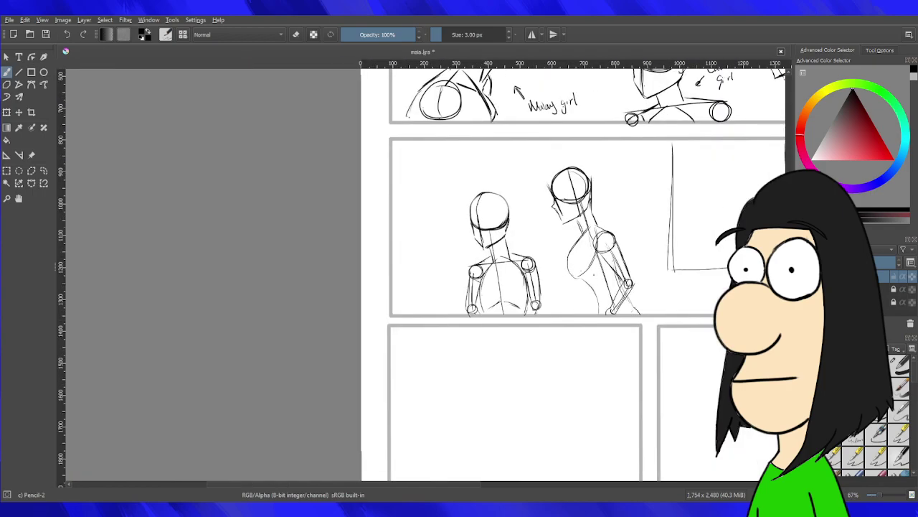
pyautogui.scroll(-5, 560, 386)
pyautogui.scroll(4, 560, 385)
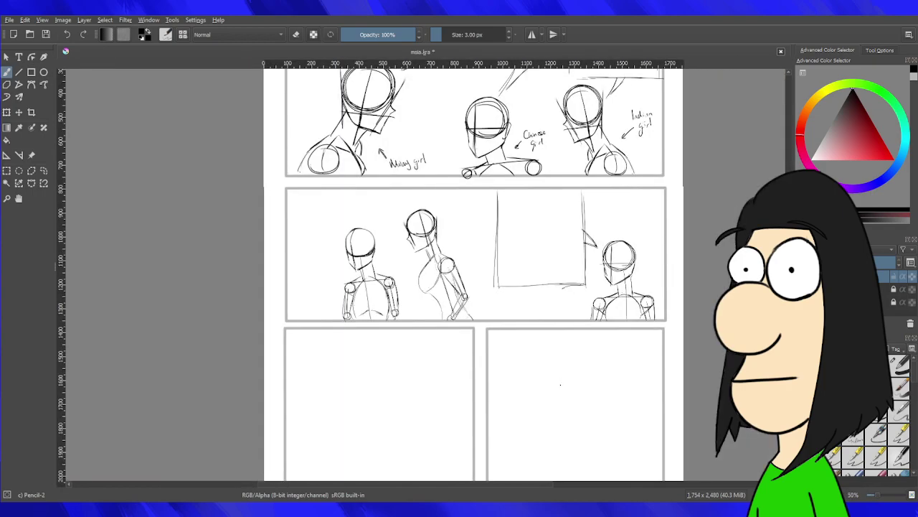
pyautogui.scroll(-4, 386, 396)
pyautogui.scroll(6, 387, 396)
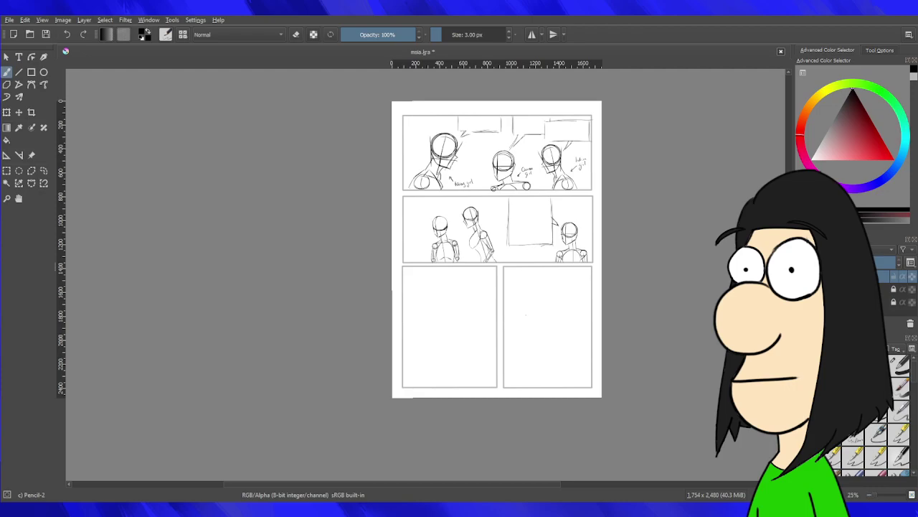
# Examine the empty third panel in relation to the rest of the page to plan its composition.
pyautogui.moveTo(387, 396); pyautogui.dragTo(449, 351)
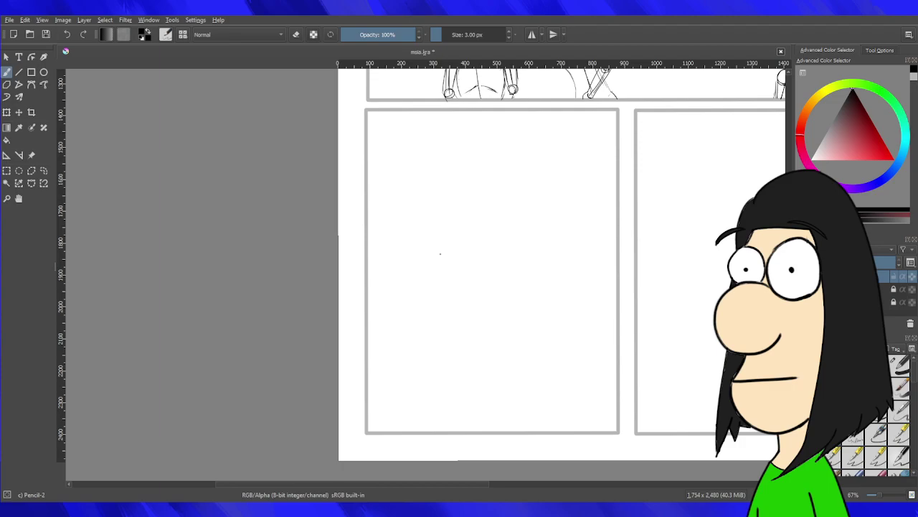
pyautogui.scroll(-5, 494, 318)
pyautogui.scroll(4, 495, 318)
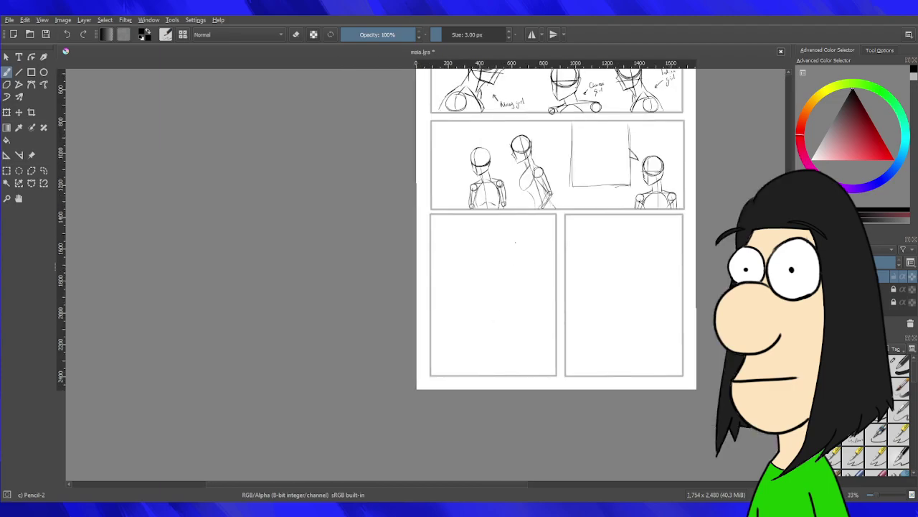
pyautogui.scroll(-4, 596, 154)
pyautogui.scroll(1, 679, 117)
pyautogui.scroll(2, 681, 117)
pyautogui.scroll(3, 638, 182)
pyautogui.scroll(-4, 620, 178)
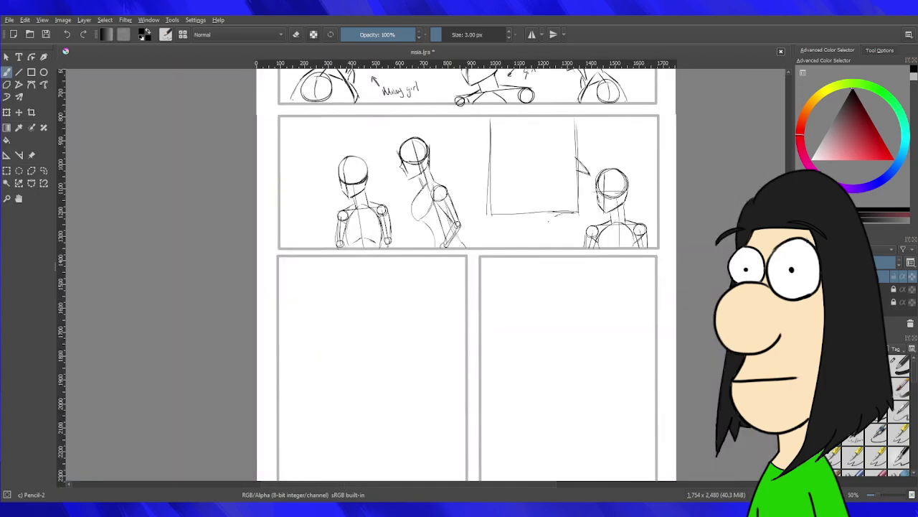
pyautogui.scroll(-3, 345, 312)
pyautogui.scroll(4, 373, 251)
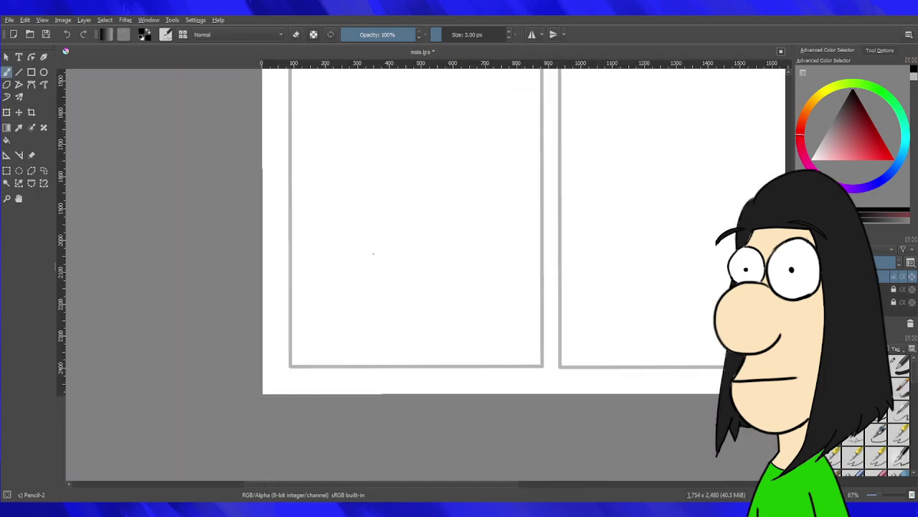
pyautogui.scroll(-4, 405, 215)
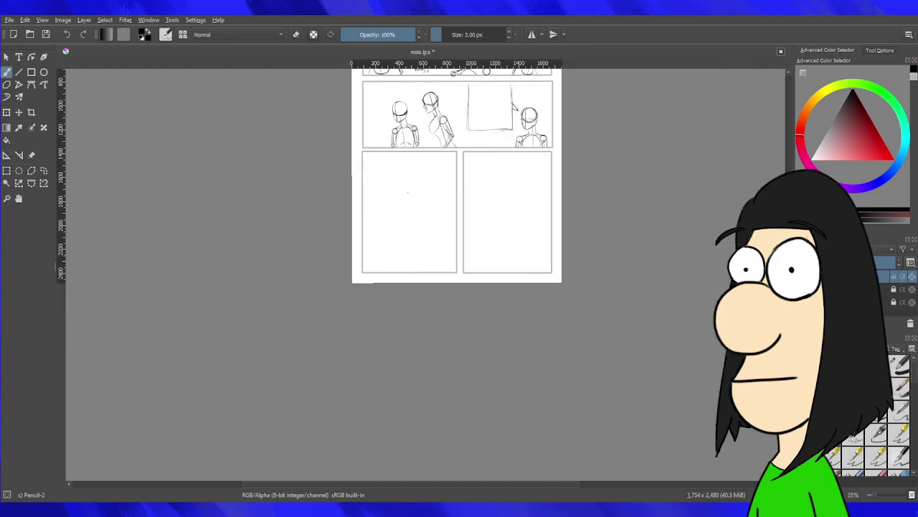
# Sketch a head circle about 80 px wide in the lower half of the third panel and erase the stray lines inside it.
pyautogui.scroll(4, 408, 211)
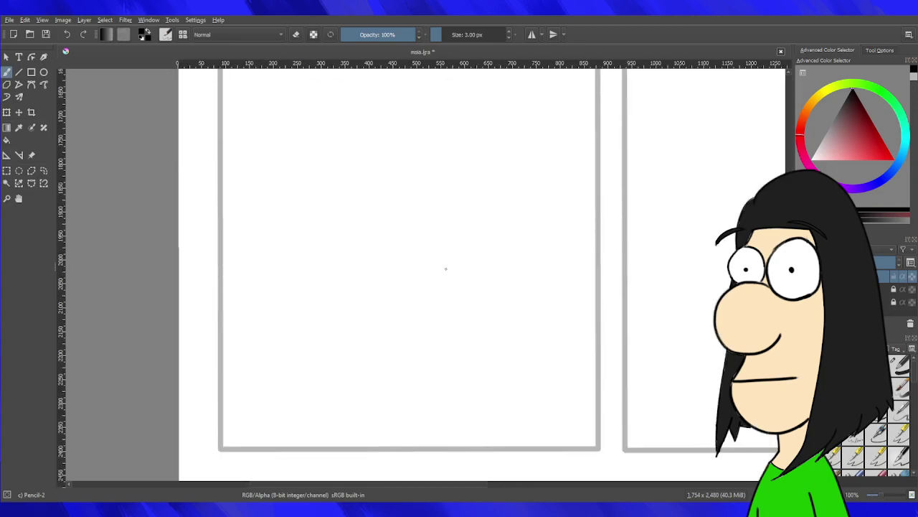
pyautogui.moveTo(464, 289)
pyautogui.mouseDown()
pyautogui.moveTo(488, 292)
pyautogui.moveTo(485, 266)
pyautogui.moveTo(465, 302)
pyautogui.mouseUp()
pyautogui.hotkey('ctrl', 'z')
pyautogui.hotkey('ctrl', 'z')
pyautogui.moveTo(465, 270)
pyautogui.mouseDown()
pyautogui.moveTo(496, 285)
pyautogui.moveTo(460, 287)
pyautogui.moveTo(482, 259)
pyautogui.moveTo(462, 284)
pyautogui.moveTo(481, 299)
pyautogui.moveTo(480, 258)
pyautogui.mouseUp()
pyautogui.moveTo(465, 294); pyautogui.dragTo(494, 286)
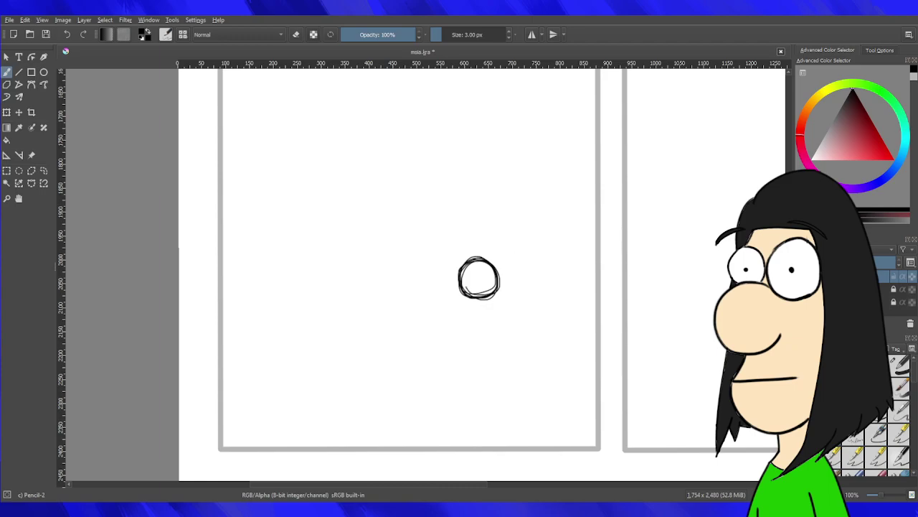
pyautogui.press('e')
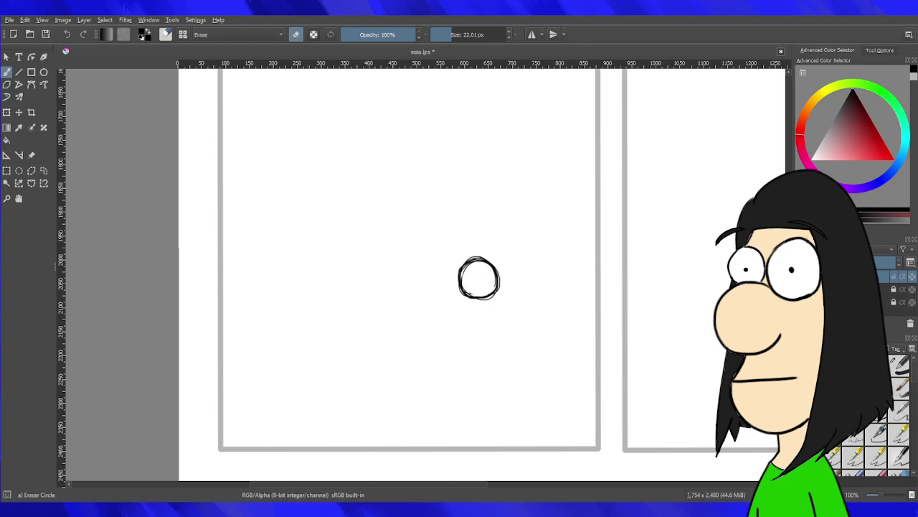
pyautogui.click(875, 425)
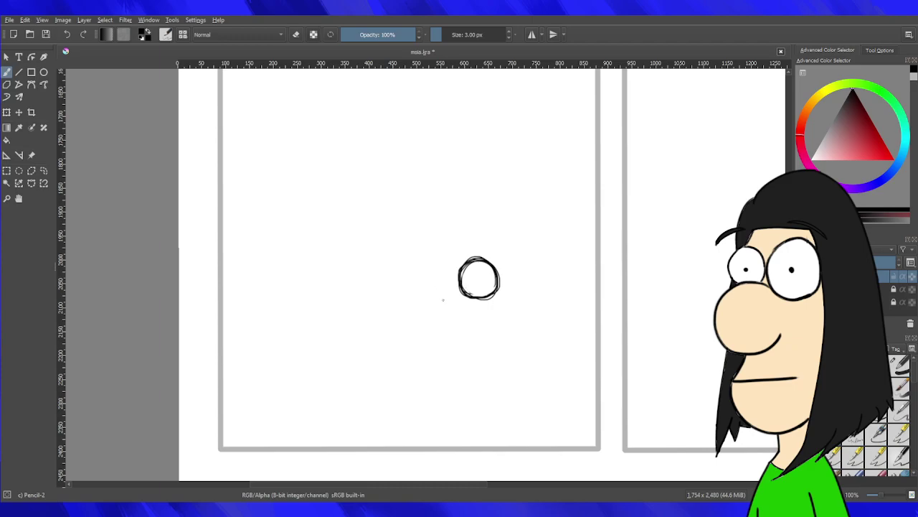
# Add the jaw and face centre line to the head, with shoulder, spine and hip guide lines below it.
pyautogui.moveTo(470, 262)
pyautogui.mouseDown()
pyautogui.moveTo(473, 318)
pyautogui.moveTo(467, 307)
pyautogui.moveTo(495, 301)
pyautogui.mouseUp()
pyautogui.hotkey('ctrl', 'z')
pyautogui.hotkey('ctrl', 'z')
pyautogui.hotkey('ctrl', 'z')
pyautogui.hotkey('ctrl', 'z')
pyautogui.moveTo(451, 328)
pyautogui.mouseDown()
pyautogui.moveTo(520, 318)
pyautogui.moveTo(482, 422)
pyautogui.mouseUp()
pyautogui.moveTo(484, 310)
pyautogui.mouseDown()
pyautogui.moveTo(485, 414)
pyautogui.moveTo(509, 418)
pyautogui.mouseUp()
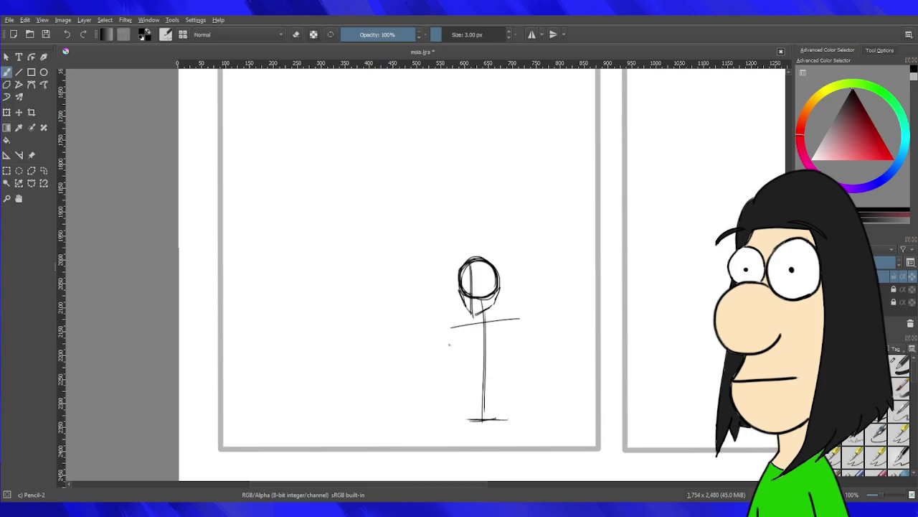
# Draw guide lines for the figure's slightly bent arms, running down from both ends of the shoulder line.
pyautogui.moveTo(451, 327); pyautogui.dragTo(443, 440)
pyautogui.hotkey('ctrl', 'z')
pyautogui.hotkey('ctrl', 'z')
pyautogui.hotkey('ctrl', 'z')
pyautogui.moveTo(453, 331); pyautogui.dragTo(458, 373)
pyautogui.moveTo(454, 329); pyautogui.dragTo(458, 372)
pyautogui.hotkey('ctrl', 'z')
pyautogui.hotkey('ctrl', 'z')
pyautogui.moveTo(450, 328); pyautogui.dragTo(452, 372)
pyautogui.moveTo(451, 330); pyautogui.dragTo(449, 424)
pyautogui.moveTo(521, 330); pyautogui.dragTo(520, 415)
# Draw leg guide lines from both ends of the hip line down to the third panel's bottom border.
pyautogui.moveTo(465, 421); pyautogui.dragTo(459, 454)
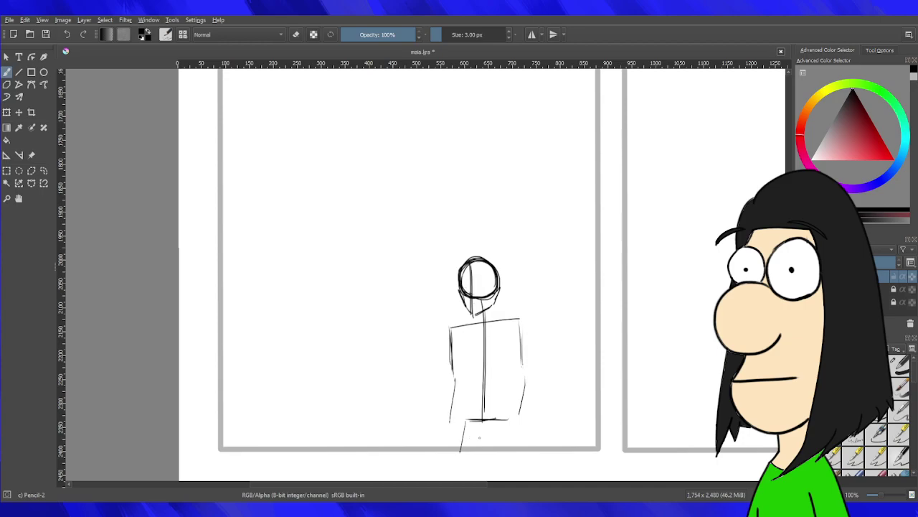
pyautogui.moveTo(507, 422); pyautogui.dragTo(510, 452)
pyautogui.scroll(-4, 505, 394)
pyautogui.scroll(5, 504, 374)
pyautogui.scroll(-1, 488, 384)
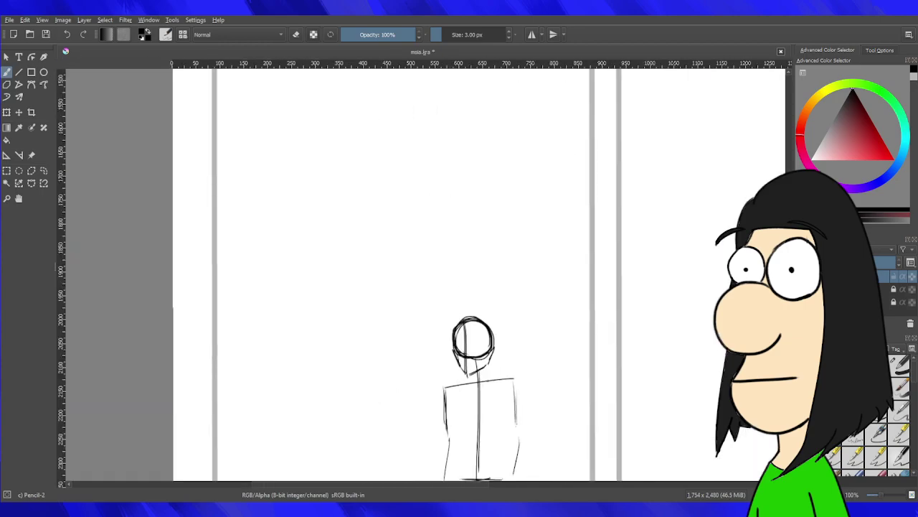
# Draw both sides of the neck between the jaw and the shoulder line of the figure in the third panel.
pyautogui.scroll(2, 487, 382)
pyautogui.scroll(4, 356, 472)
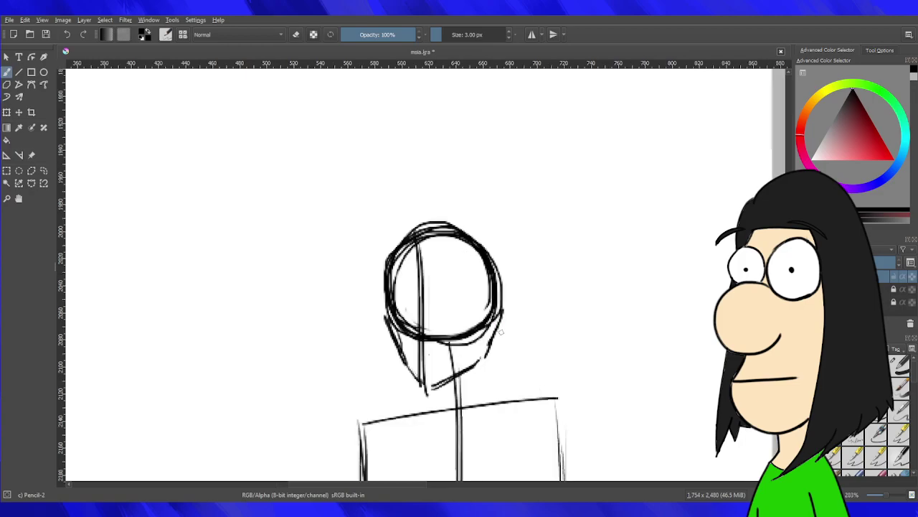
pyautogui.moveTo(446, 275); pyautogui.dragTo(464, 361)
pyautogui.moveTo(525, 245); pyautogui.dragTo(521, 319)
pyautogui.moveTo(521, 284); pyautogui.dragTo(531, 362)
pyautogui.moveTo(457, 362); pyautogui.dragTo(451, 380)
pyautogui.moveTo(471, 363)
pyautogui.mouseDown()
pyautogui.moveTo(498, 282)
pyautogui.moveTo(448, 371)
pyautogui.mouseUp()
pyautogui.hotkey('ctrl', 'z')
pyautogui.hotkey('ctrl', 'z')
pyautogui.moveTo(492, 270); pyautogui.dragTo(494, 303)
pyautogui.moveTo(523, 276); pyautogui.dragTo(488, 315)
pyautogui.moveTo(469, 353); pyautogui.dragTo(463, 382)
pyautogui.hotkey('ctrl', 'z')
pyautogui.moveTo(511, 277)
pyautogui.mouseDown()
pyautogui.moveTo(432, 414)
pyautogui.moveTo(442, 355)
pyautogui.moveTo(435, 433)
pyautogui.mouseUp()
pyautogui.hotkey('ctrl', 'z')
pyautogui.hotkey('ctrl', 'z')
pyautogui.moveTo(544, 256)
pyautogui.mouseDown()
pyautogui.moveTo(429, 343)
pyautogui.moveTo(430, 364)
pyautogui.mouseUp()
pyautogui.hotkey('ctrl', 'z')
pyautogui.moveTo(514, 281)
pyautogui.mouseDown()
pyautogui.moveTo(430, 399)
pyautogui.moveTo(494, 448)
pyautogui.mouseUp()
pyautogui.moveTo(549, 265); pyautogui.dragTo(594, 333)
pyautogui.moveTo(562, 280); pyautogui.dragTo(588, 362)
pyautogui.moveTo(587, 320); pyautogui.dragTo(589, 374)
pyautogui.hotkey('ctrl', 'z')
pyautogui.hotkey('ctrl', 'z')
pyautogui.hotkey('ctrl', 'z')
pyautogui.hotkey('ctrl', 'z')
pyautogui.hotkey('ctrl', 'z')
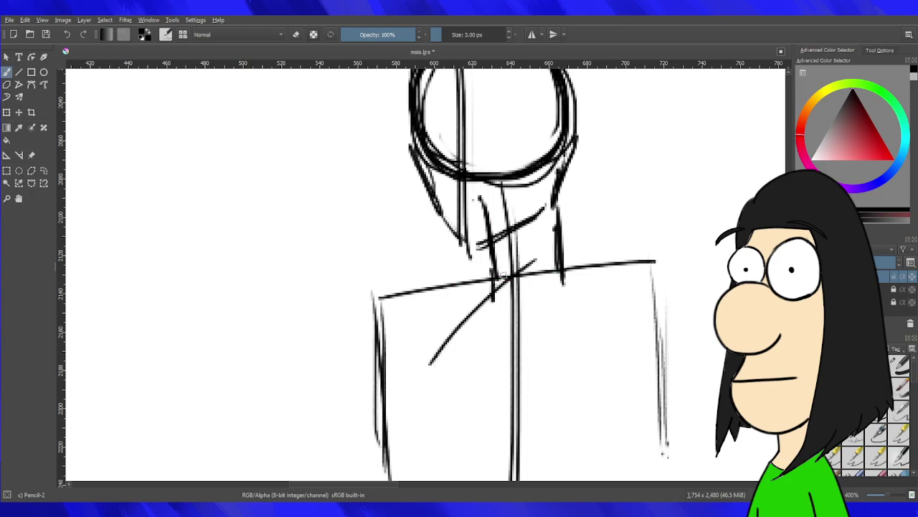
pyautogui.hotkey('ctrl', 'z')
# Draw the left side and curved bottom of the figure's egg-shaped rib cage, starting from the base of the neck.
pyautogui.moveTo(495, 282); pyautogui.dragTo(424, 343)
pyautogui.moveTo(492, 289); pyautogui.dragTo(421, 425)
pyautogui.moveTo(430, 332)
pyautogui.mouseDown()
pyautogui.moveTo(445, 453)
pyautogui.moveTo(510, 472)
pyautogui.mouseUp()
pyautogui.click(434, 459)
pyautogui.moveTo(553, 330); pyautogui.dragTo(513, 248)
pyautogui.hotkey('ctrl', 'z')
pyautogui.moveTo(404, 385)
pyautogui.mouseDown()
pyautogui.moveTo(423, 396)
pyautogui.moveTo(509, 397)
pyautogui.mouseUp()
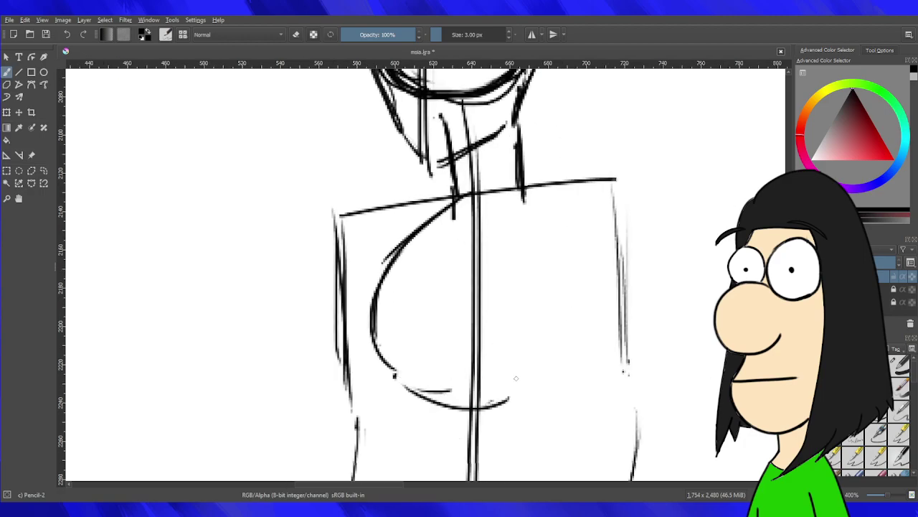
# Draw the right side of the rib cage from the neck down to its bottom curve.
pyautogui.moveTo(524, 194)
pyautogui.mouseDown()
pyautogui.moveTo(546, 228)
pyautogui.moveTo(553, 264)
pyautogui.mouseUp()
pyautogui.hotkey('ctrl', 'z')
pyautogui.moveTo(498, 184); pyautogui.dragTo(551, 229)
pyautogui.moveTo(521, 195)
pyautogui.mouseDown()
pyautogui.moveTo(556, 248)
pyautogui.moveTo(561, 302)
pyautogui.mouseUp()
pyautogui.moveTo(563, 288); pyautogui.dragTo(548, 376)
pyautogui.moveTo(550, 372)
pyautogui.mouseDown()
pyautogui.moveTo(536, 403)
pyautogui.moveTo(515, 413)
pyautogui.mouseUp()
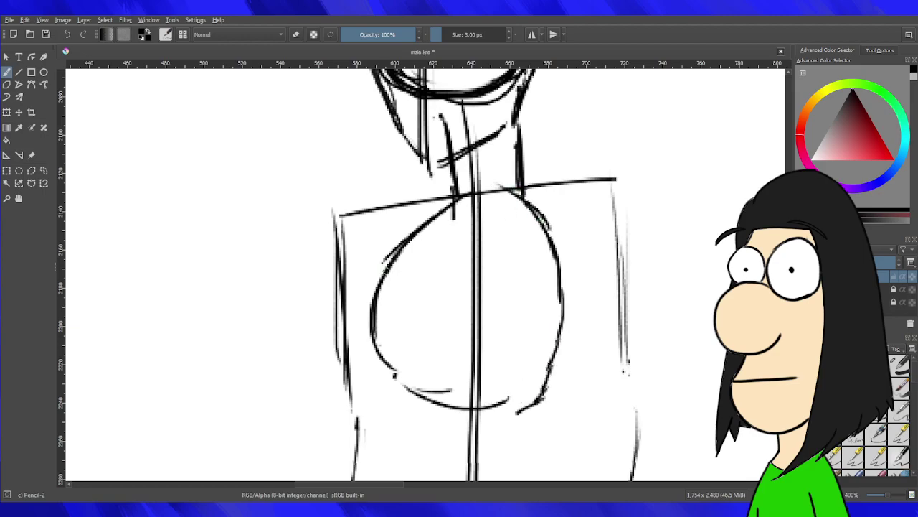
# Add a circular shoulder joint at each end of the shoulder line, with slanted lines joining the joints to the rib cage.
pyautogui.moveTo(359, 212)
pyautogui.mouseDown()
pyautogui.moveTo(387, 264)
pyautogui.moveTo(358, 212)
pyautogui.mouseUp()
pyautogui.moveTo(583, 188)
pyautogui.mouseDown()
pyautogui.moveTo(570, 232)
pyautogui.moveTo(599, 214)
pyautogui.moveTo(575, 216)
pyautogui.moveTo(590, 226)
pyautogui.moveTo(586, 178)
pyautogui.moveTo(580, 234)
pyautogui.moveTo(589, 183)
pyautogui.moveTo(562, 197)
pyautogui.mouseUp()
pyautogui.hotkey('ctrl', 'z')
pyautogui.hotkey('ctrl', 'z')
pyautogui.hotkey('ctrl', 'z')
pyautogui.moveTo(346, 258); pyautogui.dragTo(391, 301)
pyautogui.moveTo(592, 240); pyautogui.dragTo(554, 291)
# Draw the sloping shoulder contour lines from the base of the neck out to both shoulder joints.
pyautogui.moveTo(448, 185); pyautogui.dragTo(357, 219)
pyautogui.moveTo(527, 162); pyautogui.dragTo(585, 176)
pyautogui.hotkey('ctrl', 'z')
pyautogui.moveTo(523, 176); pyautogui.dragTo(616, 180)
pyautogui.moveTo(445, 183); pyautogui.dragTo(535, 175)
# Draw an arched pelvis shape over the lower spine and reinforce the hip line beneath it.
pyautogui.scroll(-4, 499, 295)
pyautogui.scroll(5, 497, 301)
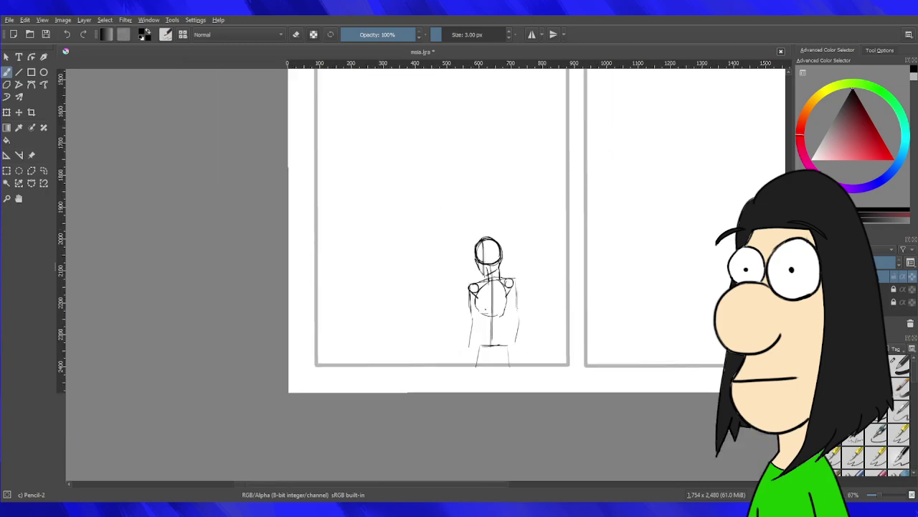
pyautogui.moveTo(470, 362)
pyautogui.mouseDown()
pyautogui.moveTo(501, 313)
pyautogui.moveTo(461, 400)
pyautogui.mouseUp()
pyautogui.moveTo(462, 399)
pyautogui.mouseDown()
pyautogui.moveTo(547, 311)
pyautogui.moveTo(585, 316)
pyautogui.moveTo(640, 387)
pyautogui.mouseUp()
pyautogui.moveTo(574, 307); pyautogui.dragTo(641, 386)
pyautogui.moveTo(476, 423); pyautogui.dragTo(606, 415)
# Draw inward-curving waist lines on both sides, connecting the rib cage to the pelvis.
pyautogui.moveTo(459, 194)
pyautogui.mouseDown()
pyautogui.moveTo(495, 260)
pyautogui.moveTo(471, 380)
pyautogui.mouseUp()
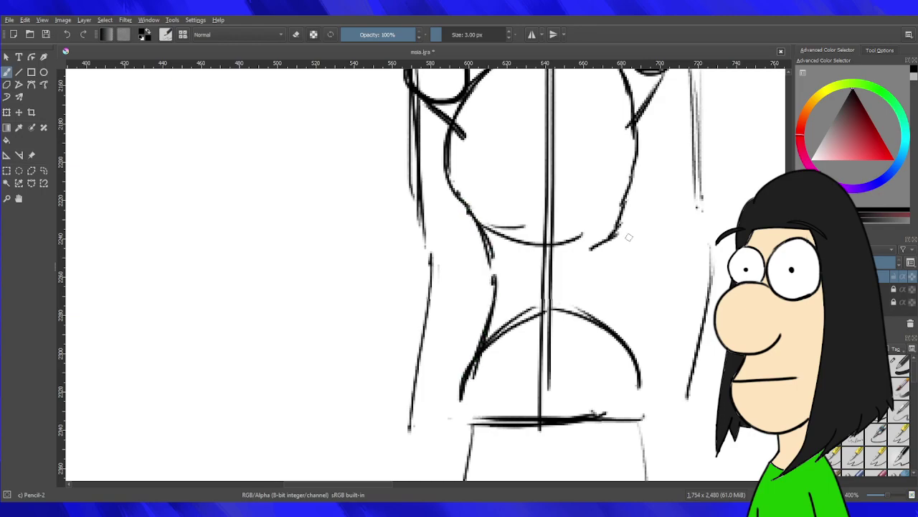
pyautogui.moveTo(635, 156); pyautogui.dragTo(614, 263)
pyautogui.moveTo(618, 187)
pyautogui.mouseDown()
pyautogui.moveTo(623, 307)
pyautogui.moveTo(642, 388)
pyautogui.mouseUp()
pyautogui.moveTo(624, 292); pyautogui.dragTo(656, 396)
# Examine the third panel's figure up close and within the whole comic page to judge its size and proportions.
pyautogui.scroll(-3, 630, 251)
pyautogui.scroll(6, 628, 252)
pyautogui.scroll(-7, 628, 251)
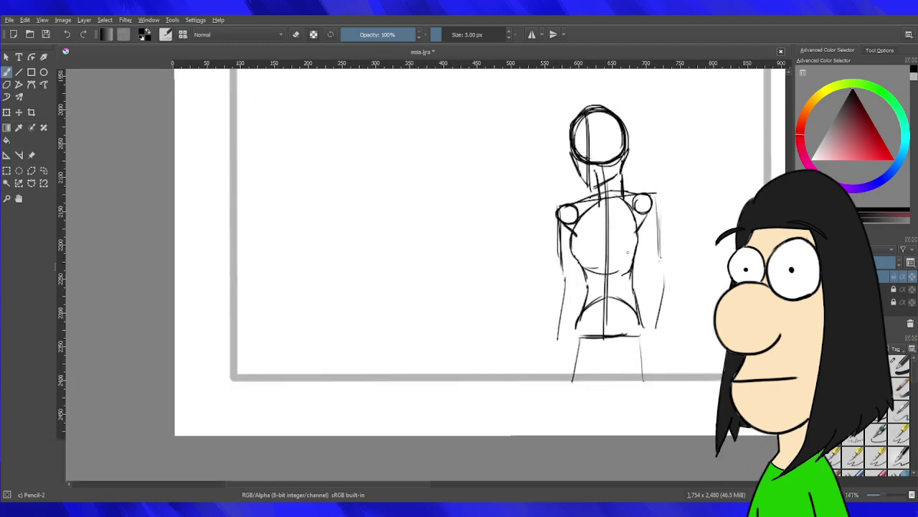
pyautogui.scroll(2, 628, 251)
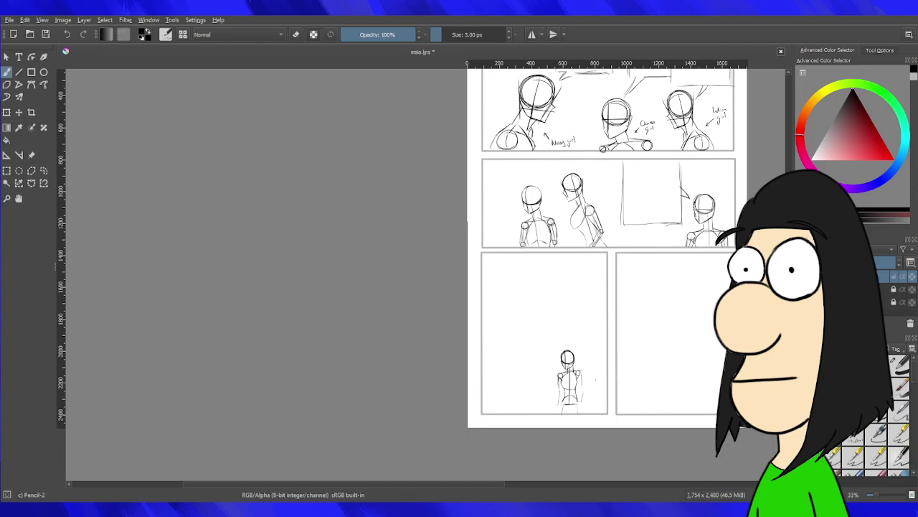
pyautogui.scroll(5, 596, 380)
pyautogui.moveTo(450, 350); pyautogui.dragTo(549, 295)
pyautogui.scroll(-5, 549, 295)
pyautogui.scroll(5, 546, 301)
pyautogui.scroll(-5, 546, 302)
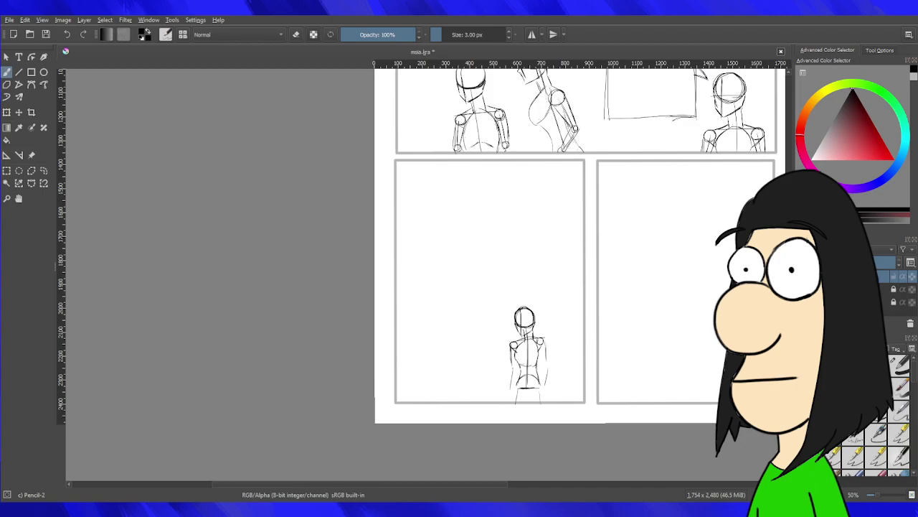
# Draw a V-shaped lower pelvis below the hip line, meeting in the middle at the crotch.
pyautogui.scroll(4, 576, 376)
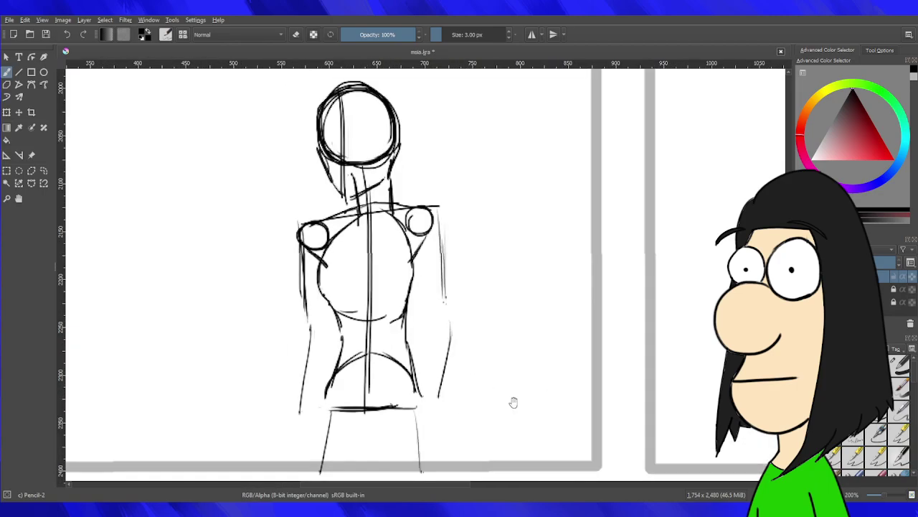
pyautogui.moveTo(221, 374); pyautogui.dragTo(264, 269)
pyautogui.moveTo(372, 300); pyautogui.dragTo(410, 330)
pyautogui.moveTo(419, 331); pyautogui.dragTo(447, 310)
pyautogui.hotkey('ctrl', 'z')
pyautogui.hotkey('ctrl', 'z')
pyautogui.hotkey('ctrl', 'z')
pyautogui.moveTo(372, 303)
pyautogui.mouseDown()
pyautogui.moveTo(423, 340)
pyautogui.moveTo(457, 299)
pyautogui.mouseUp()
pyautogui.moveTo(424, 332)
pyautogui.mouseDown()
pyautogui.moveTo(459, 298)
pyautogui.moveTo(457, 307)
pyautogui.mouseUp()
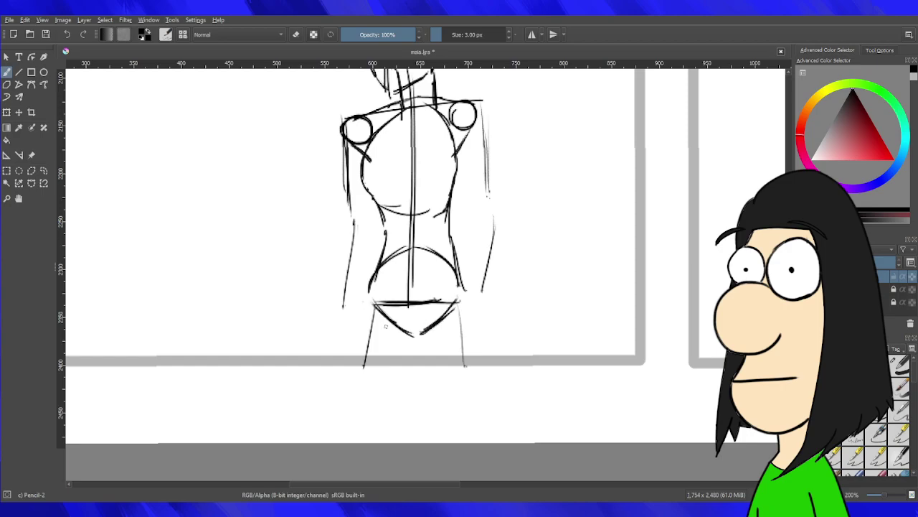
# Draw the inner and outer thigh outlines of both legs from the pelvis down to the third panel's bottom border.
pyautogui.moveTo(369, 293); pyautogui.dragTo(362, 362)
pyautogui.moveTo(415, 333); pyautogui.dragTo(391, 366)
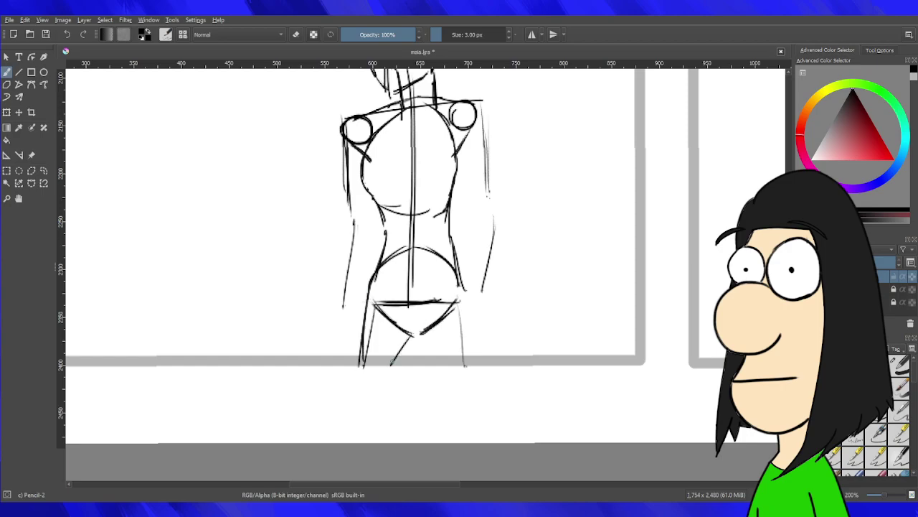
pyautogui.moveTo(426, 336)
pyautogui.mouseDown()
pyautogui.moveTo(440, 361)
pyautogui.moveTo(408, 358)
pyautogui.mouseUp()
pyautogui.hotkey('ctrl', 'z')
pyautogui.hotkey('ctrl', 'z')
pyautogui.hotkey('ctrl', 'z')
pyautogui.moveTo(414, 341)
pyautogui.mouseDown()
pyautogui.moveTo(407, 359)
pyautogui.moveTo(435, 362)
pyautogui.mouseUp()
pyautogui.moveTo(463, 295)
pyautogui.mouseDown()
pyautogui.moveTo(475, 362)
pyautogui.moveTo(477, 355)
pyautogui.mouseUp()
pyautogui.moveTo(493, 281); pyautogui.dragTo(519, 361)
pyautogui.scroll(-7, 575, 337)
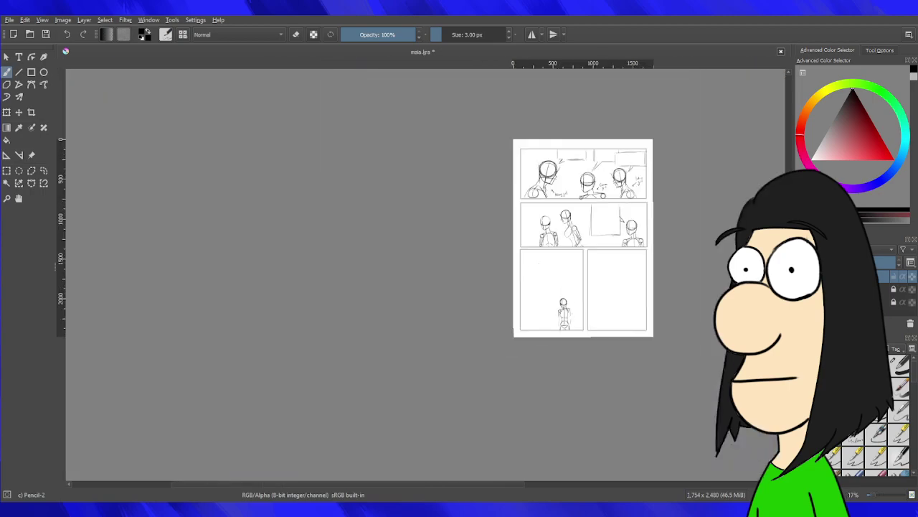
# Sketch a small elbow-joint circle on the left-hand arm of the standing figure in the third panel.
pyautogui.scroll(2, 637, 161)
pyautogui.scroll(2, 535, 348)
pyautogui.scroll(-7, 688, 452)
pyautogui.scroll(12, 656, 459)
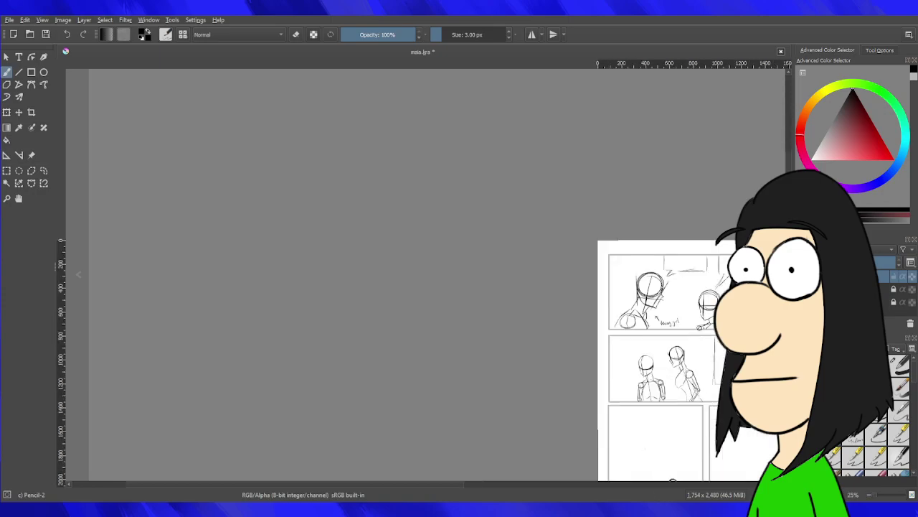
pyautogui.scroll(-2, 617, 344)
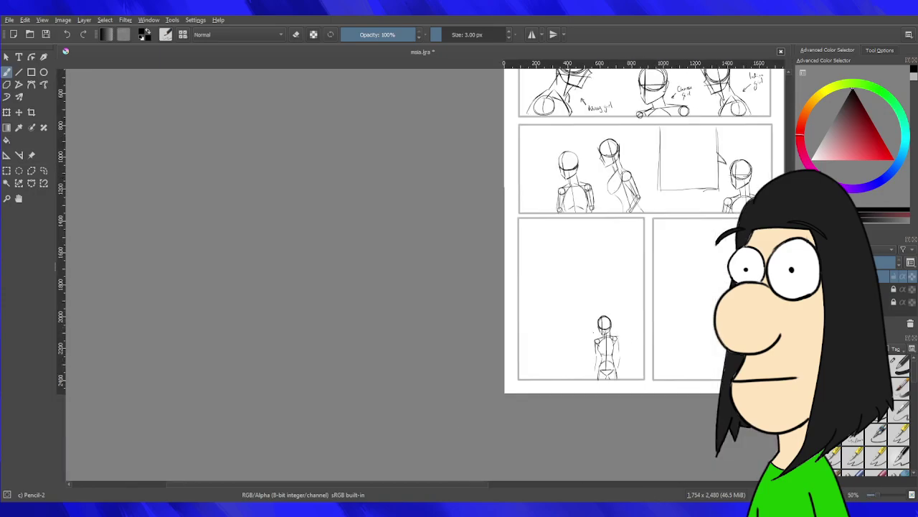
pyautogui.scroll(6, 617, 344)
pyautogui.scroll(1, 563, 383)
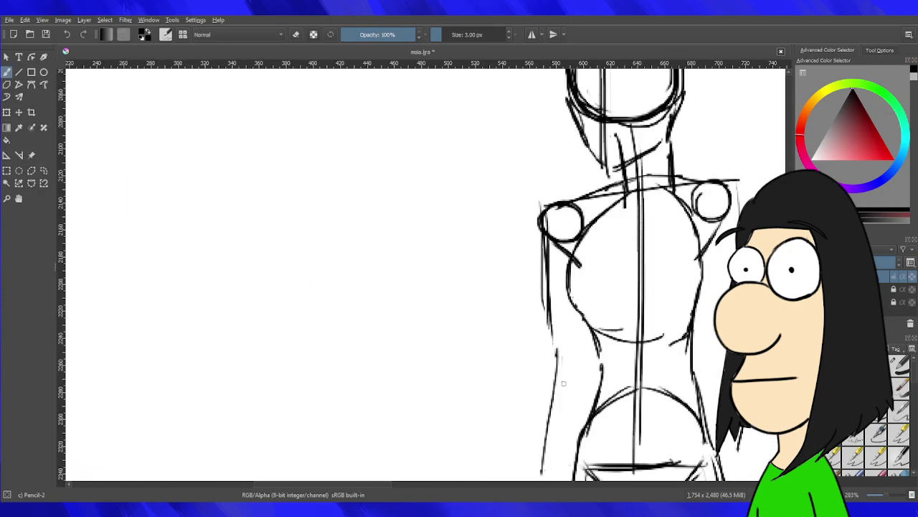
pyautogui.moveTo(554, 347); pyautogui.dragTo(568, 359)
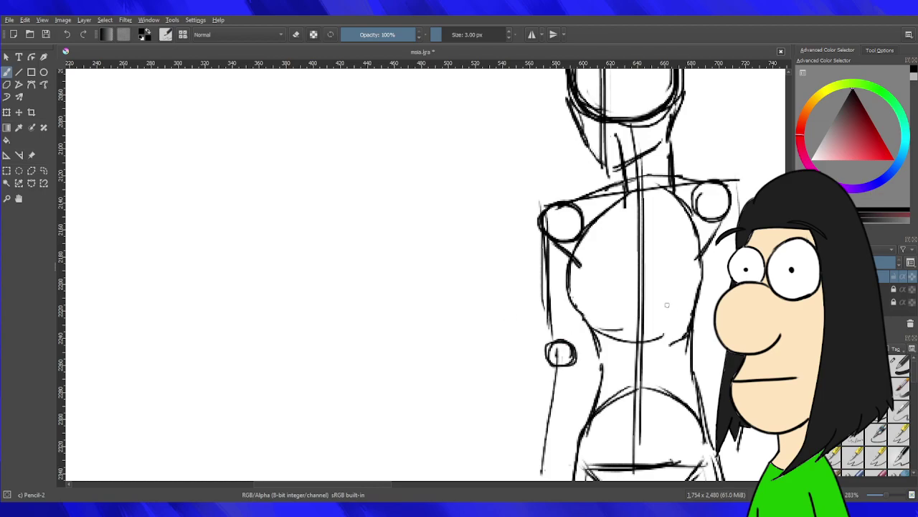
# Outline both upper arms of the third panel's figure between the shoulder and elbow joints.
pyautogui.moveTo(542, 230); pyautogui.dragTo(545, 334)
pyautogui.moveTo(547, 251); pyautogui.dragTo(545, 337)
pyautogui.moveTo(581, 242); pyautogui.dragTo(576, 334)
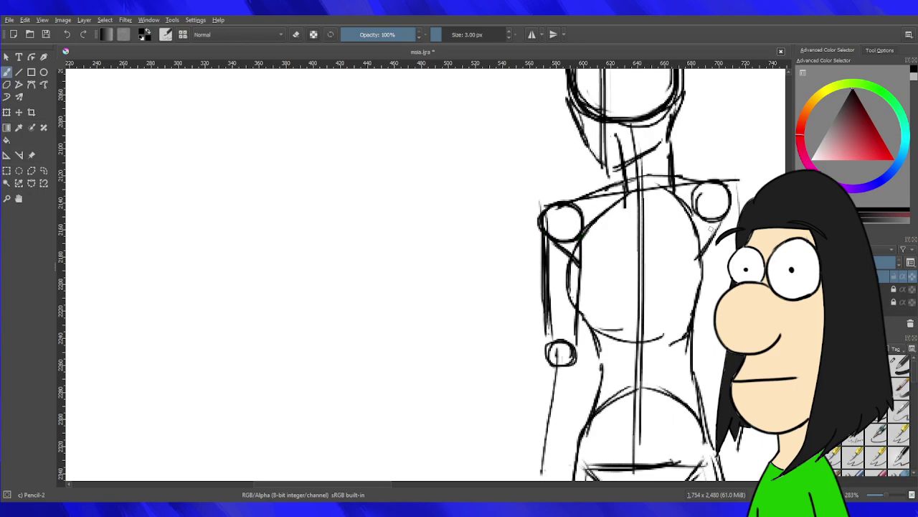
pyautogui.moveTo(707, 235); pyautogui.dragTo(729, 287)
pyautogui.moveTo(739, 197); pyautogui.dragTo(733, 211)
# Add a small wrist circle on the left-hand arm and outline the standing figure's forearms.
pyautogui.moveTo(528, 399); pyautogui.dragTo(557, 306)
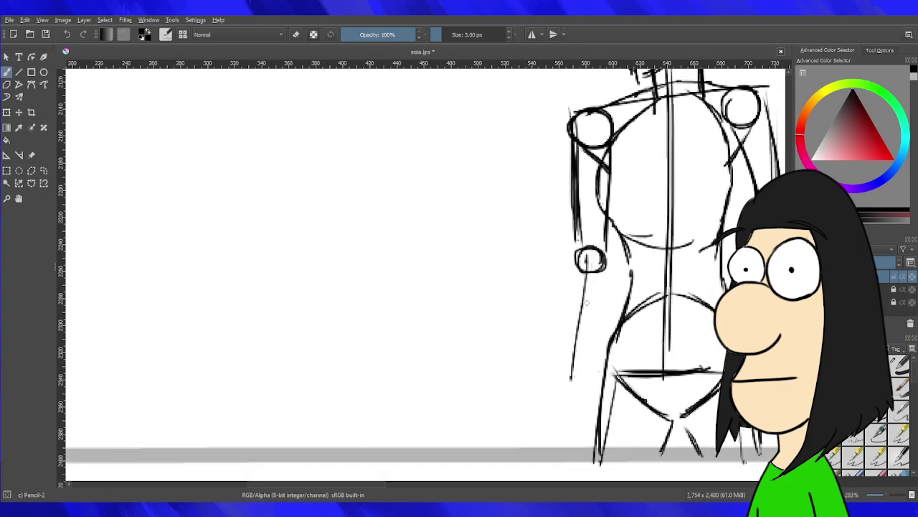
pyautogui.moveTo(571, 377); pyautogui.dragTo(573, 380)
pyautogui.moveTo(724, 358); pyautogui.dragTo(678, 355)
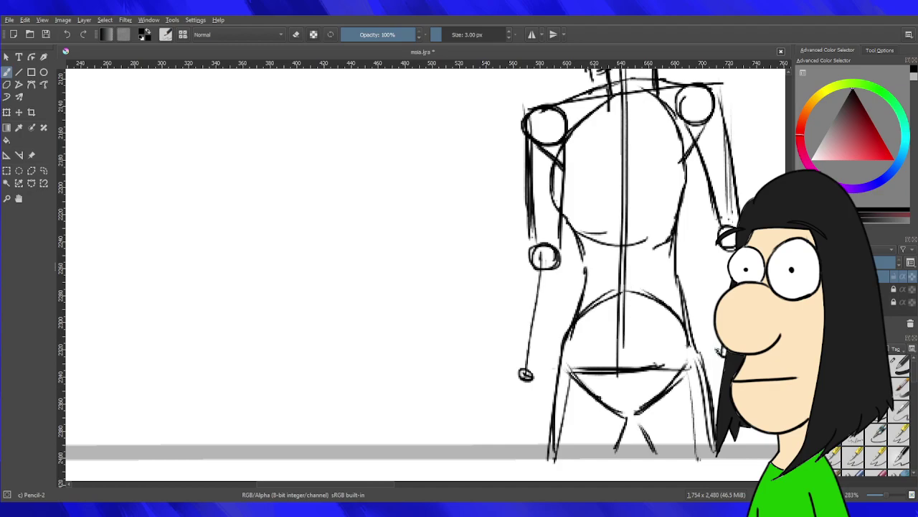
pyautogui.moveTo(529, 262)
pyautogui.mouseDown()
pyautogui.moveTo(525, 320)
pyautogui.moveTo(522, 370)
pyautogui.mouseUp()
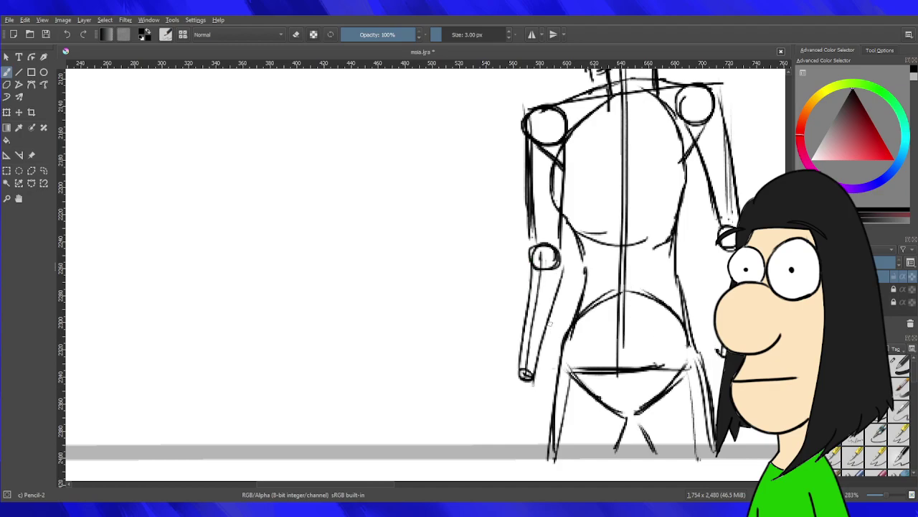
pyautogui.moveTo(557, 266); pyautogui.dragTo(533, 375)
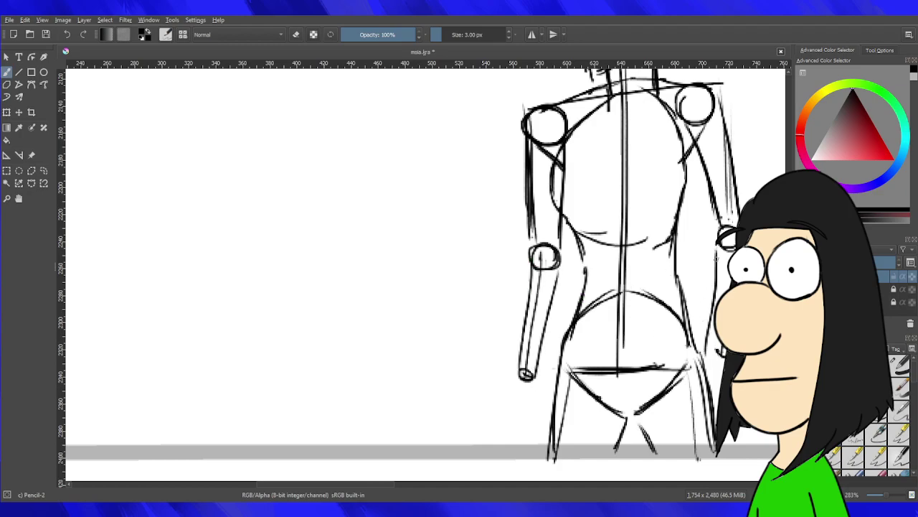
pyautogui.moveTo(719, 249); pyautogui.dragTo(716, 341)
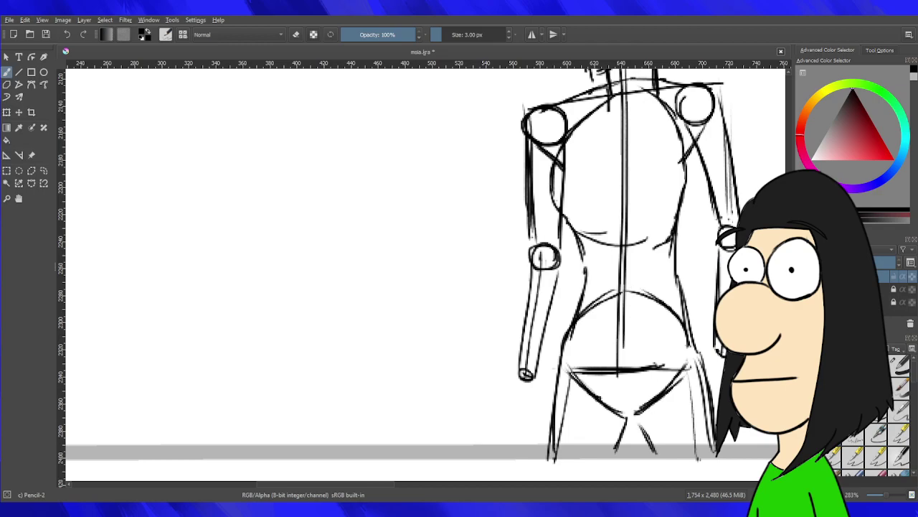
pyautogui.moveTo(519, 376)
pyautogui.mouseDown()
pyautogui.moveTo(510, 407)
pyautogui.moveTo(533, 425)
pyautogui.moveTo(541, 417)
pyautogui.mouseUp()
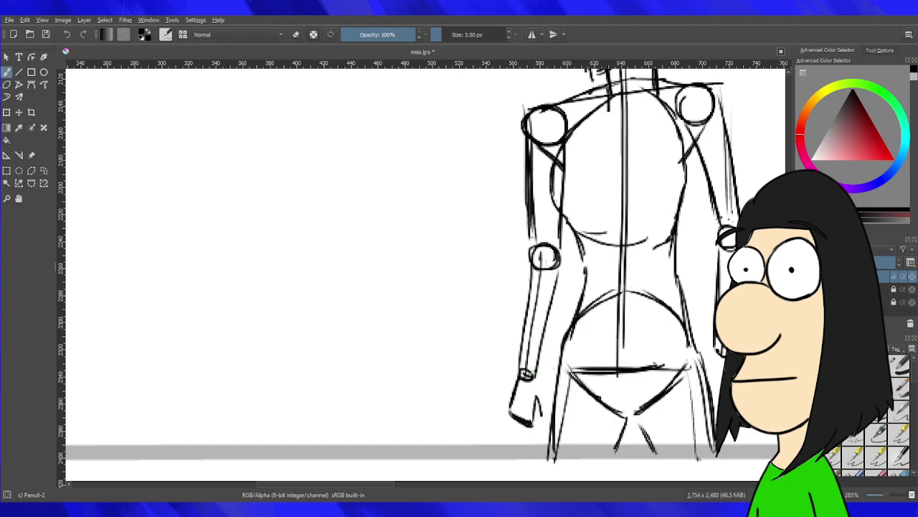
pyautogui.hotkey('ctrl', 'z')
pyautogui.hotkey('ctrl', 'z')
pyautogui.hotkey('ctrl', 'z')
pyautogui.hotkey('ctrl', 'z')
pyautogui.hotkey('ctrl', 'z')
pyautogui.hotkey('ctrl', 'z')
pyautogui.hotkey('ctrl', 'z')
pyautogui.hotkey('ctrl', 'z')
# Sketch simple hands below both wrists of the standing figure.
pyautogui.moveTo(519, 378)
pyautogui.mouseDown()
pyautogui.moveTo(515, 412)
pyautogui.moveTo(532, 427)
pyautogui.moveTo(544, 425)
pyautogui.moveTo(537, 382)
pyautogui.moveTo(541, 409)
pyautogui.mouseUp()
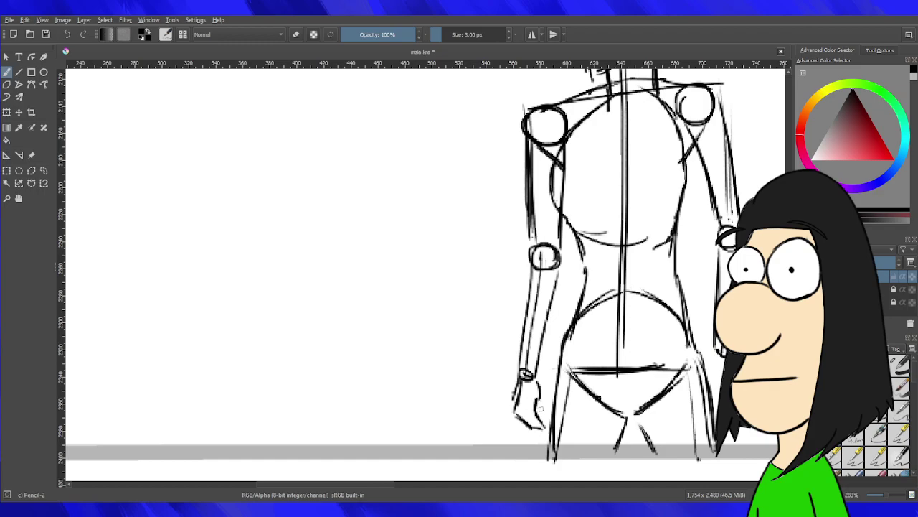
pyautogui.moveTo(719, 352)
pyautogui.mouseDown()
pyautogui.moveTo(709, 375)
pyautogui.moveTo(714, 400)
pyautogui.mouseUp()
# Examine the whole comic page and the empty space above the standing figure in the third panel.
pyautogui.scroll(-7, 668, 367)
pyautogui.scroll(2, 660, 306)
pyautogui.scroll(-3, 602, 251)
pyautogui.scroll(3, 585, 266)
pyautogui.scroll(-3, 632, 240)
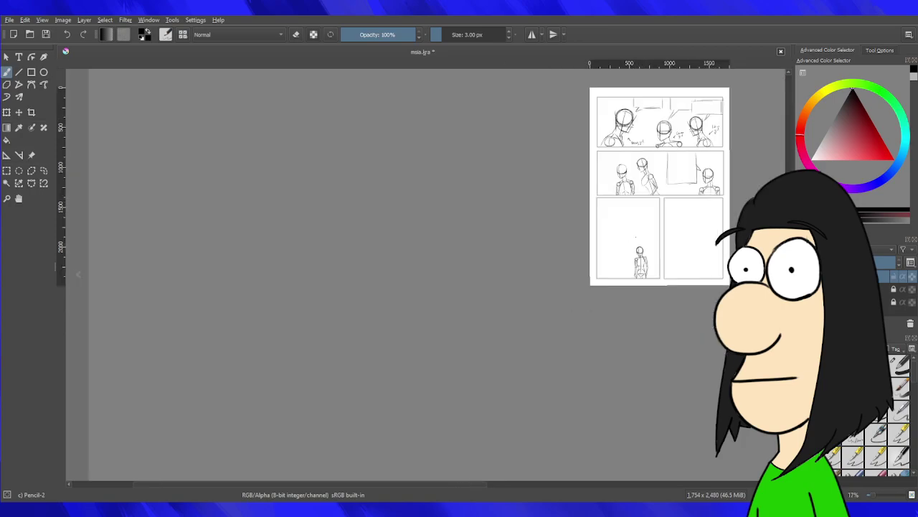
pyautogui.scroll(4, 647, 227)
pyautogui.scroll(-4, 652, 224)
pyautogui.scroll(3, 629, 230)
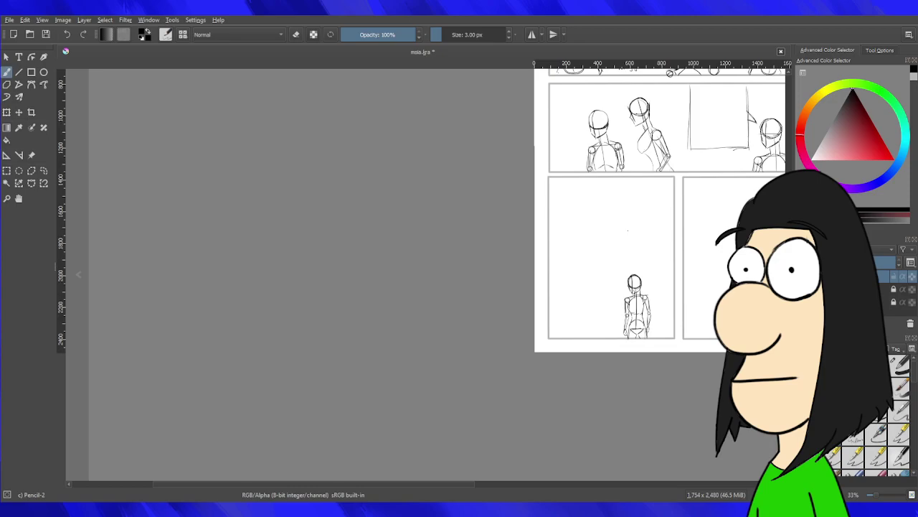
pyautogui.scroll(4, 379, 222)
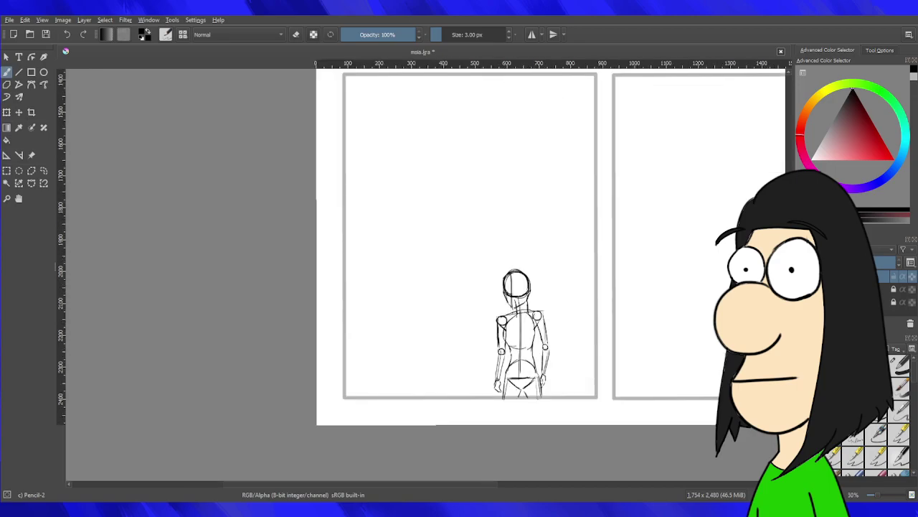
pyautogui.scroll(-3, 584, 217)
pyautogui.scroll(3, 583, 217)
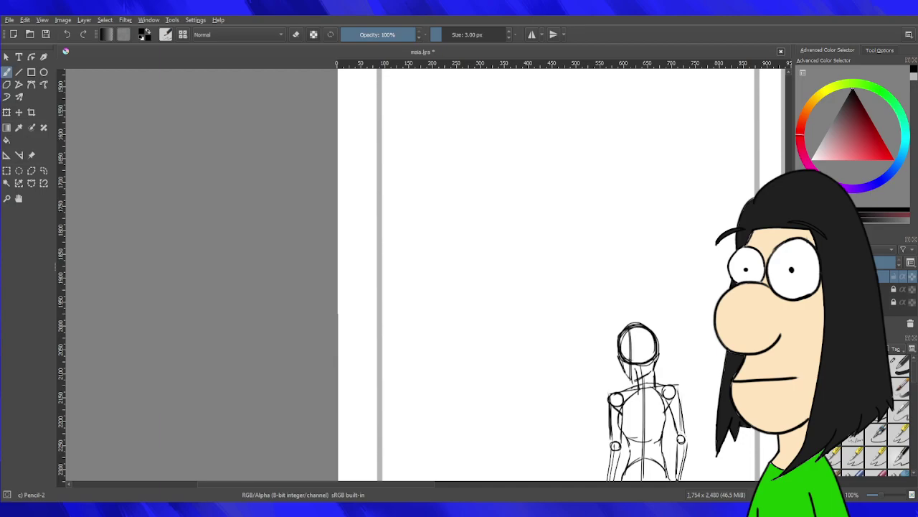
pyautogui.scroll(-8, 507, 402)
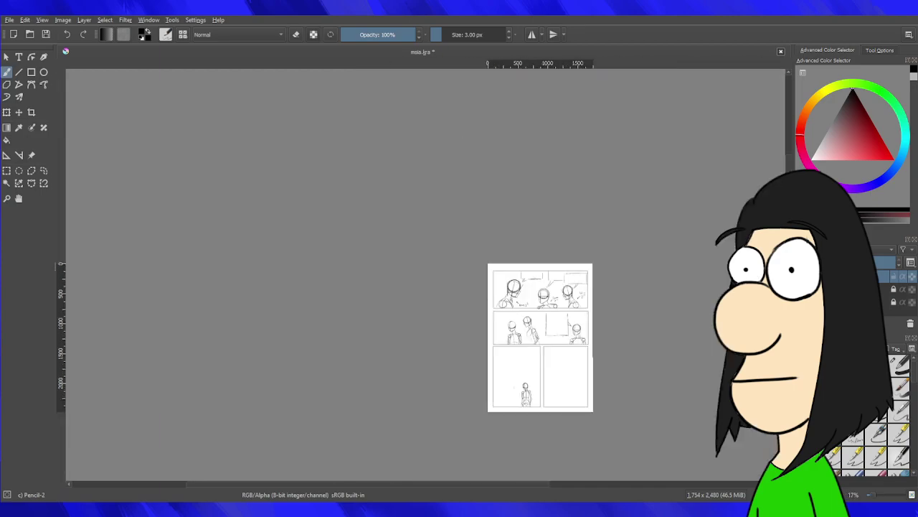
pyautogui.scroll(8, 514, 391)
pyautogui.scroll(-8, 513, 391)
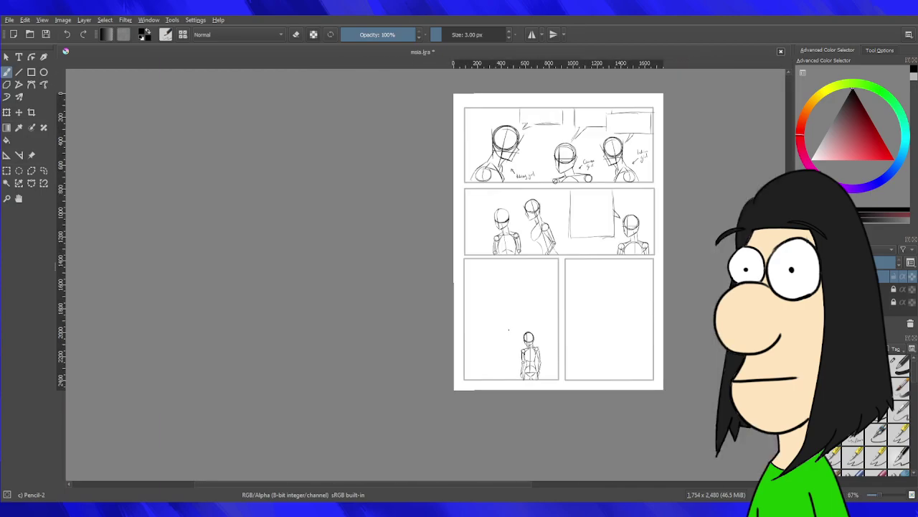
pyautogui.scroll(8, 462, 290)
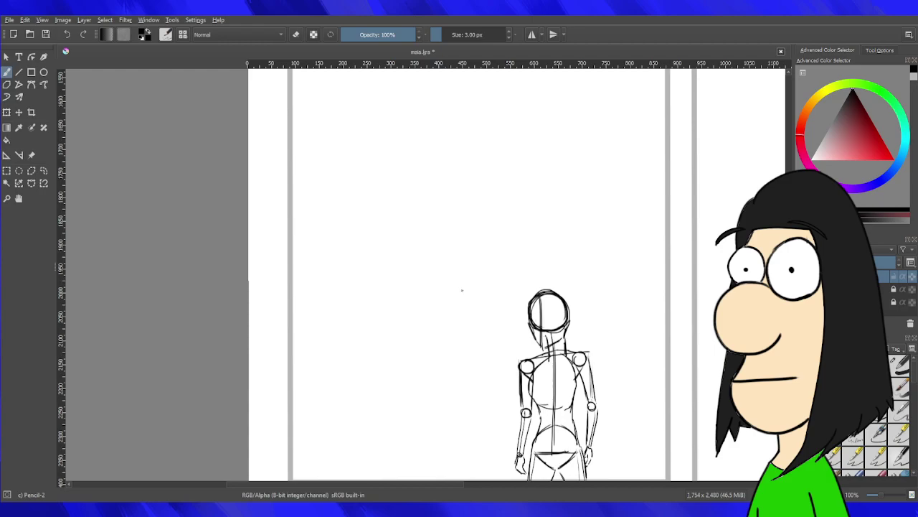
pyautogui.moveTo(440, 240); pyautogui.dragTo(468, 323)
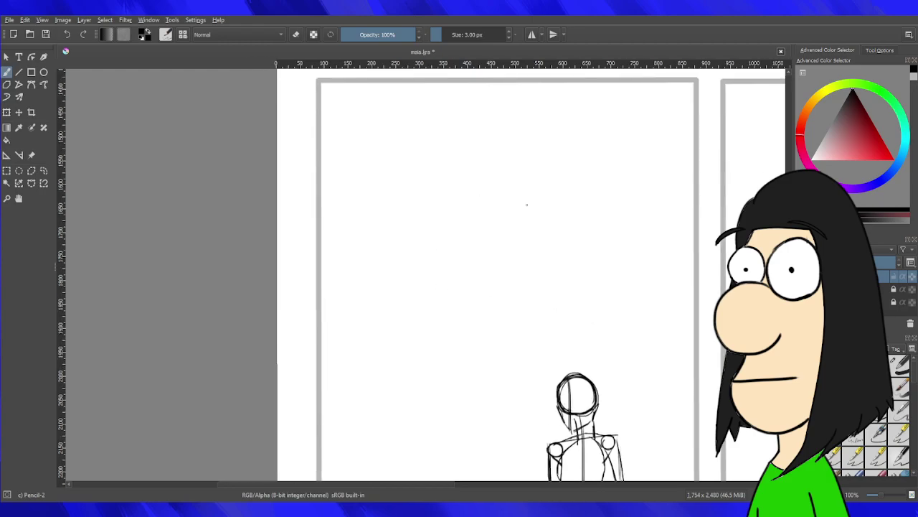
pyautogui.moveTo(530, 250); pyautogui.dragTo(512, 165)
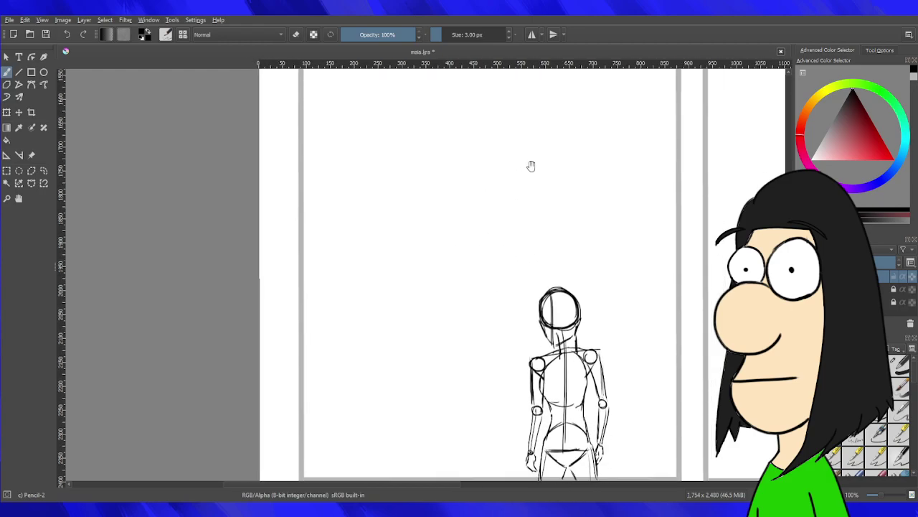
pyautogui.scroll(1, 533, 172)
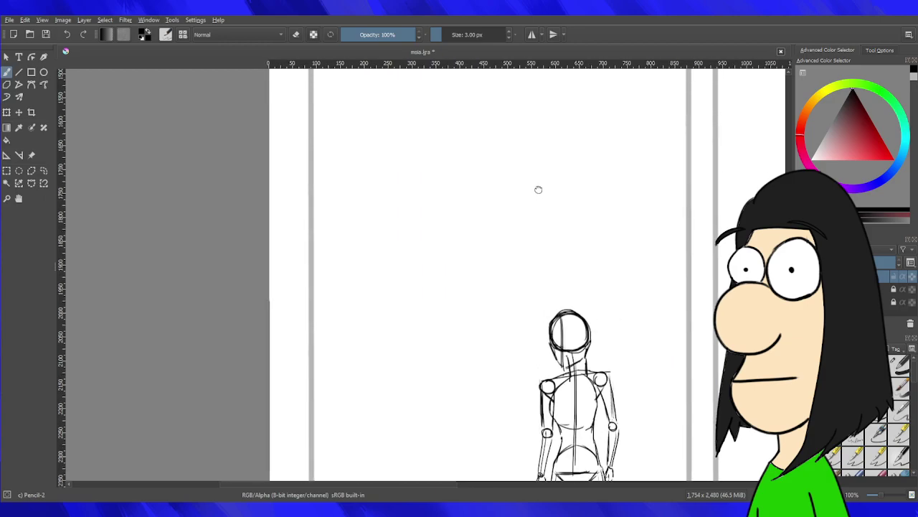
pyautogui.moveTo(502, 134)
pyautogui.mouseDown()
pyautogui.moveTo(510, 164)
pyautogui.moveTo(520, 155)
pyautogui.moveTo(495, 149)
pyautogui.moveTo(506, 165)
pyautogui.moveTo(498, 142)
pyautogui.moveTo(511, 159)
pyautogui.moveTo(517, 139)
pyautogui.mouseUp()
pyautogui.hotkey('ctrl', 'z')
pyautogui.hotkey('ctrl', 'z')
pyautogui.hotkey('ctrl', 'z')
pyautogui.hotkey('ctrl', 'z')
# Sketch a small head circle in the upper-left area of the third panel.
pyautogui.moveTo(422, 151)
pyautogui.mouseDown()
pyautogui.moveTo(459, 154)
pyautogui.moveTo(436, 164)
pyautogui.moveTo(434, 152)
pyautogui.moveTo(431, 181)
pyautogui.moveTo(447, 149)
pyautogui.moveTo(435, 144)
pyautogui.moveTo(421, 159)
pyautogui.moveTo(448, 147)
pyautogui.moveTo(434, 162)
pyautogui.mouseUp()
pyautogui.hotkey('ctrl', 'z')
pyautogui.hotkey('ctrl', 'z')
pyautogui.hotkey('ctrl', 'z')
pyautogui.hotkey('ctrl', 'z')
pyautogui.hotkey('ctrl', 'z')
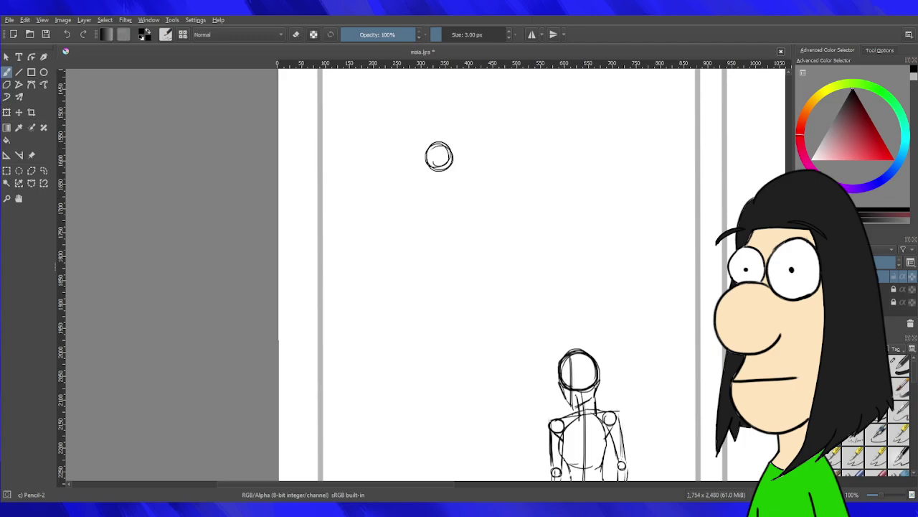
# Add a slightly tilted eye-level guideline across the lower part of the small head circle.
pyautogui.scroll(-3, 417, 227)
pyautogui.scroll(2, 380, 251)
pyautogui.scroll(3, 553, 164)
pyautogui.moveTo(285, 151)
pyautogui.mouseDown()
pyautogui.moveTo(452, 186)
pyautogui.moveTo(520, 178)
pyautogui.mouseUp()
pyautogui.moveTo(454, 189)
pyautogui.mouseDown()
pyautogui.moveTo(505, 190)
pyautogui.moveTo(459, 184)
pyautogui.mouseUp()
pyautogui.hotkey('ctrl', 'z')
pyautogui.hotkey('ctrl', 'z')
# Draw the face's vertical centre line from inside the small head circle down to chin level.
pyautogui.moveTo(497, 150); pyautogui.dragTo(504, 242)
pyautogui.hotkey('ctrl', 'z')
pyautogui.hotkey('ctrl', 'z')
pyautogui.moveTo(497, 151); pyautogui.dragTo(500, 231)
pyautogui.hotkey('ctrl', 'z')
pyautogui.moveTo(496, 148); pyautogui.dragTo(499, 218)
# Sketch the jaw and chin of the small head, joining the circle's sides to the centre line.
pyautogui.moveTo(468, 184); pyautogui.dragTo(474, 204)
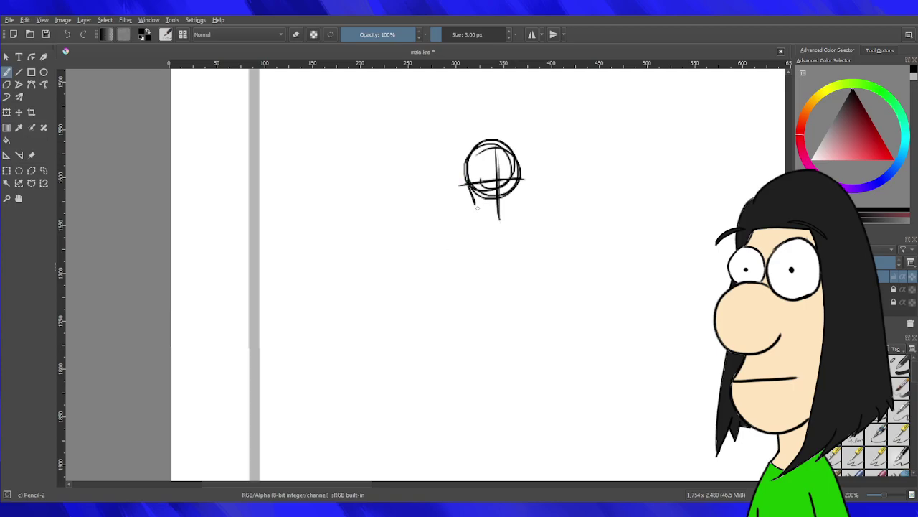
pyautogui.scroll(1, 486, 209)
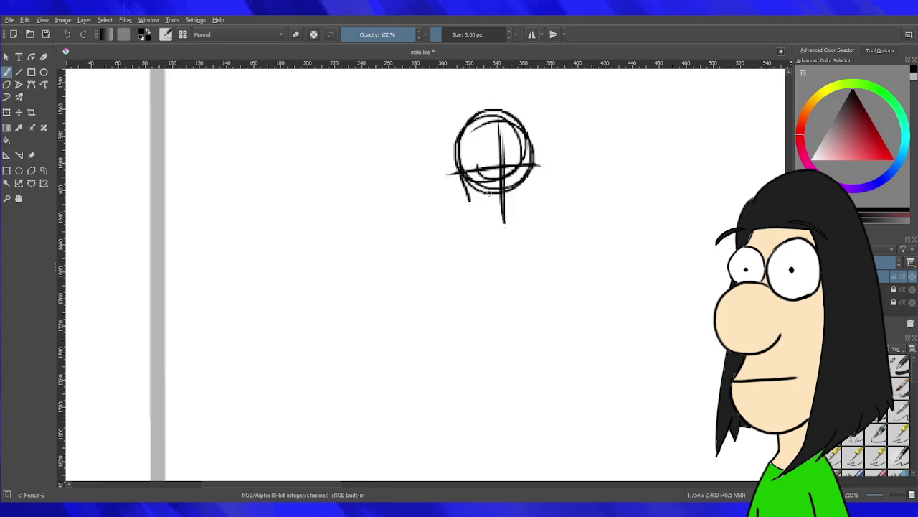
pyautogui.moveTo(476, 212); pyautogui.dragTo(510, 226)
pyautogui.hotkey('ctrl', 'z')
pyautogui.hotkey('ctrl', 'z')
pyautogui.moveTo(534, 160)
pyautogui.mouseDown()
pyautogui.moveTo(531, 197)
pyautogui.moveTo(505, 226)
pyautogui.mouseUp()
# Examine the placement of the small head relative to the standing figure in the third panel.
pyautogui.scroll(-6, 546, 203)
pyautogui.scroll(-2, 599, 167)
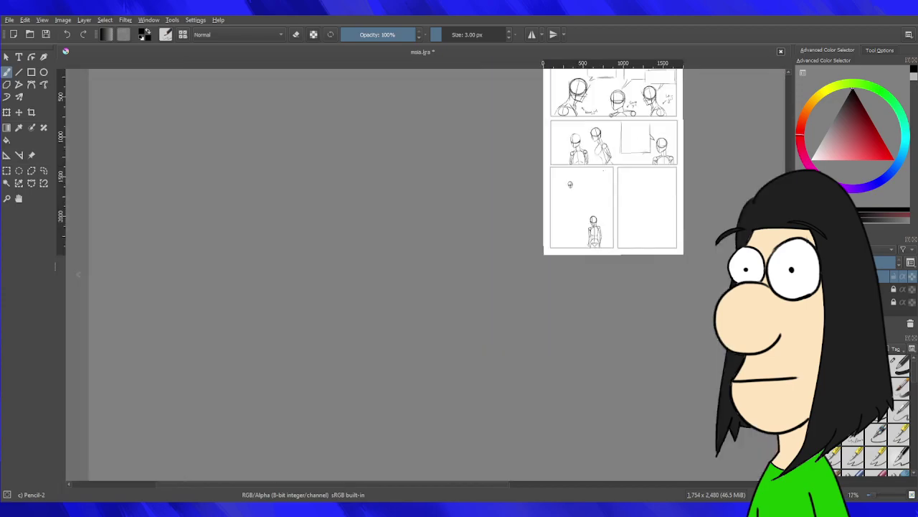
pyautogui.scroll(6, 593, 180)
pyautogui.scroll(-3, 439, 251)
pyautogui.scroll(4, 446, 251)
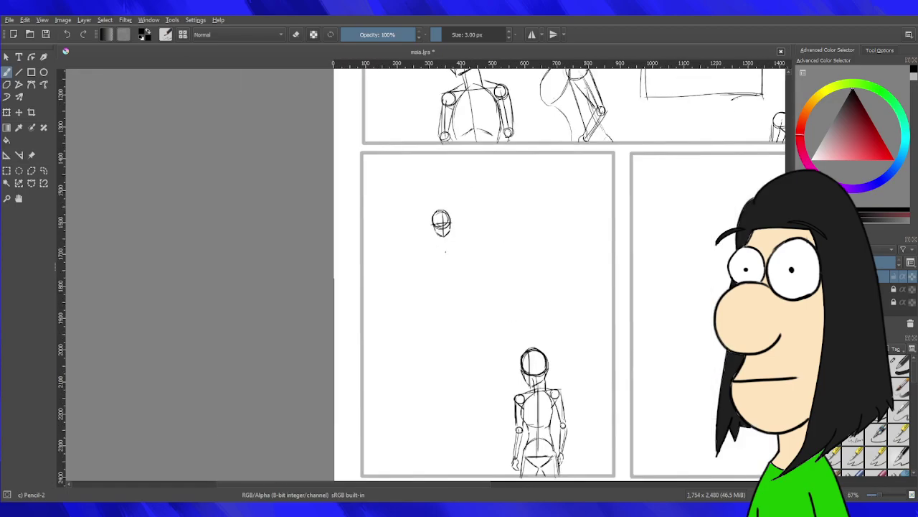
pyautogui.scroll(-2, 411, 325)
pyautogui.moveTo(521, 300); pyautogui.dragTo(506, 183)
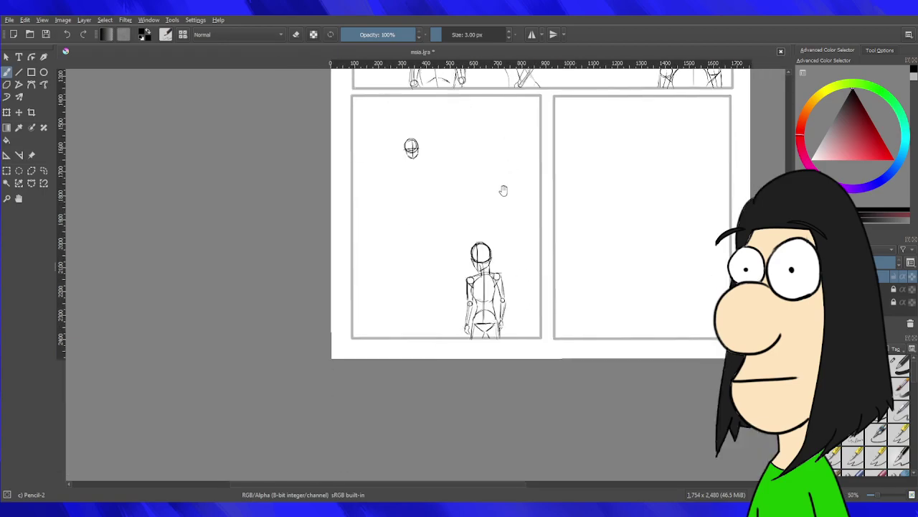
pyautogui.scroll(2, 488, 228)
pyautogui.moveTo(456, 250); pyautogui.dragTo(536, 313)
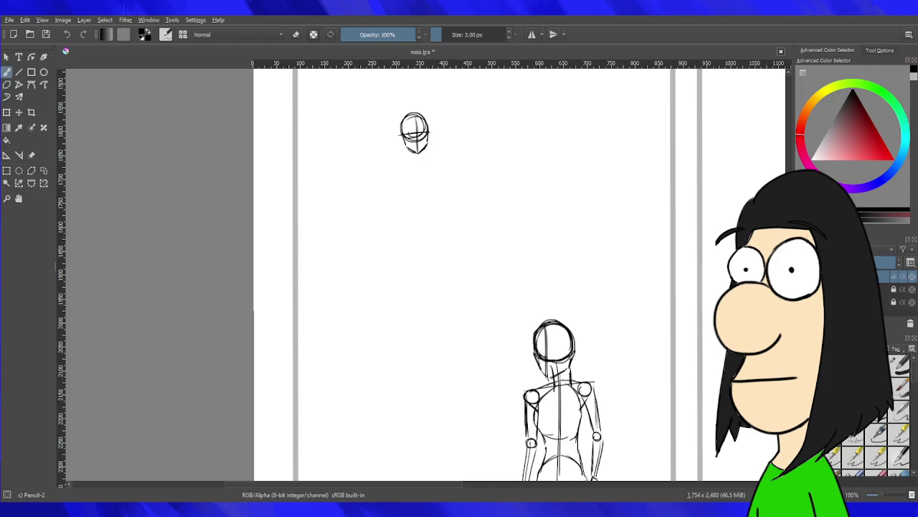
pyautogui.scroll(3, 504, 164)
pyautogui.moveTo(451, 222); pyautogui.dragTo(511, 262)
pyautogui.scroll(-4, 499, 237)
pyautogui.scroll(4, 492, 210)
pyautogui.scroll(-4, 486, 204)
pyautogui.scroll(1, 537, 297)
pyautogui.moveTo(543, 342); pyautogui.dragTo(513, 258)
# Add a new layer above the sketch layer and edit its name.
pyautogui.click(854, 289)
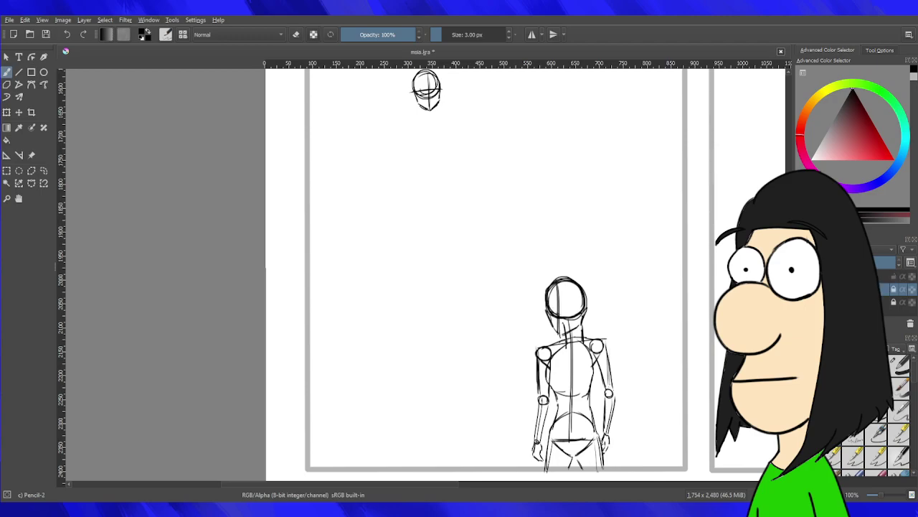
pyautogui.click(854, 277)
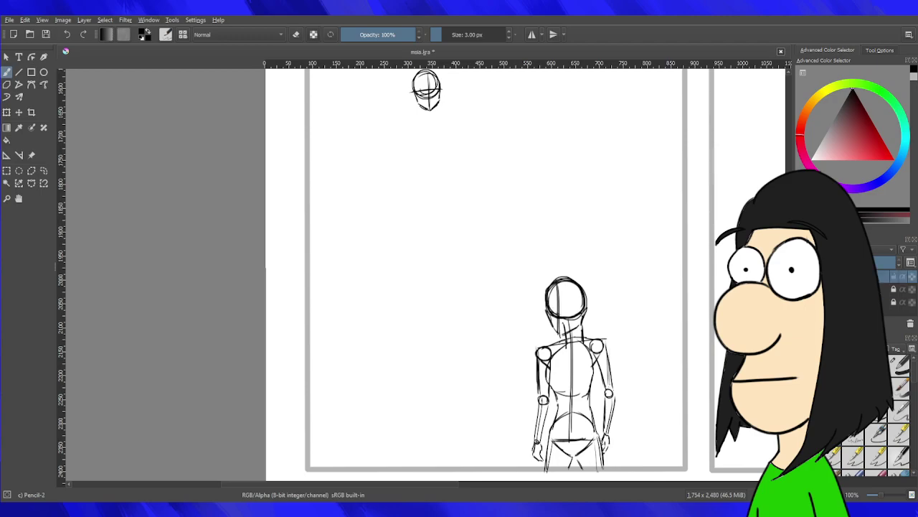
pyautogui.click(803, 323)
pyautogui.doubleClick(851, 276)
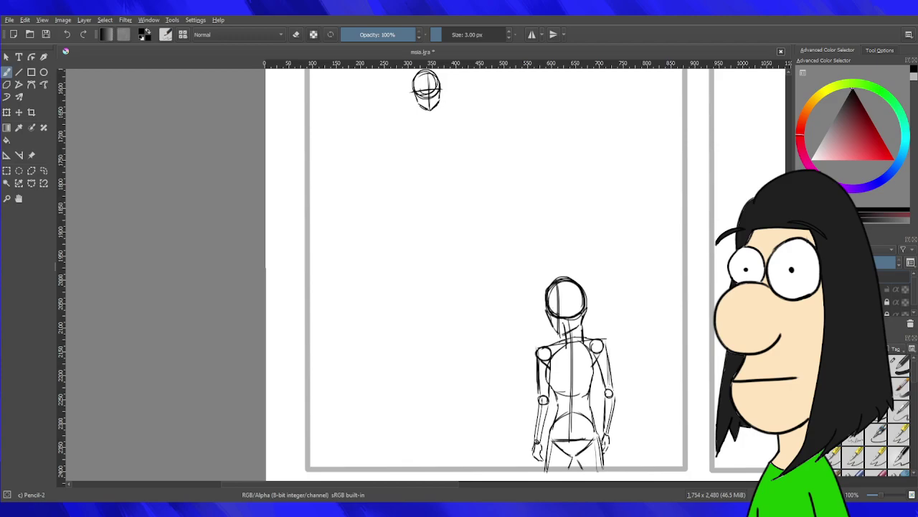
pyautogui.press('Return')
# Using the Line tool, draw two straight guidelines from both sides of the standing figure's base, converging at a point below the small head.
pyautogui.scroll(-2, 478, 260)
pyautogui.scroll(2, 481, 275)
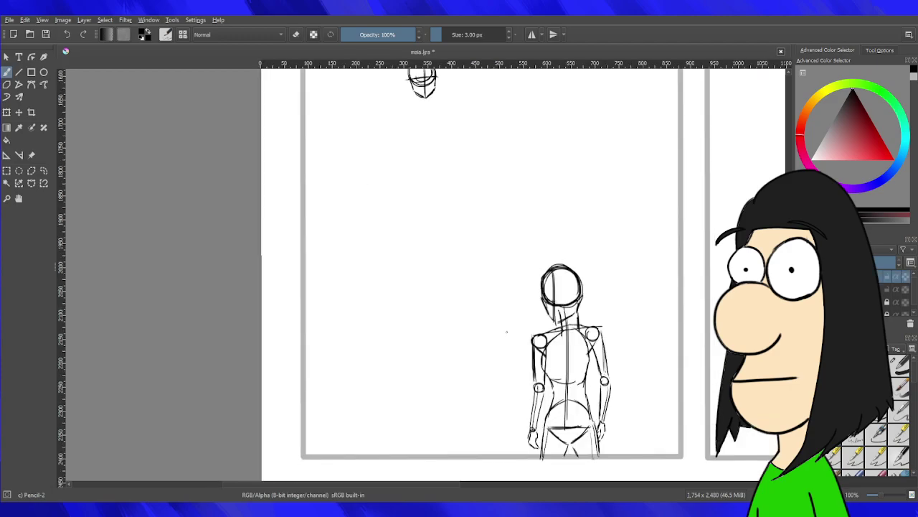
pyautogui.scroll(-2, 408, 248)
pyautogui.scroll(1, 411, 246)
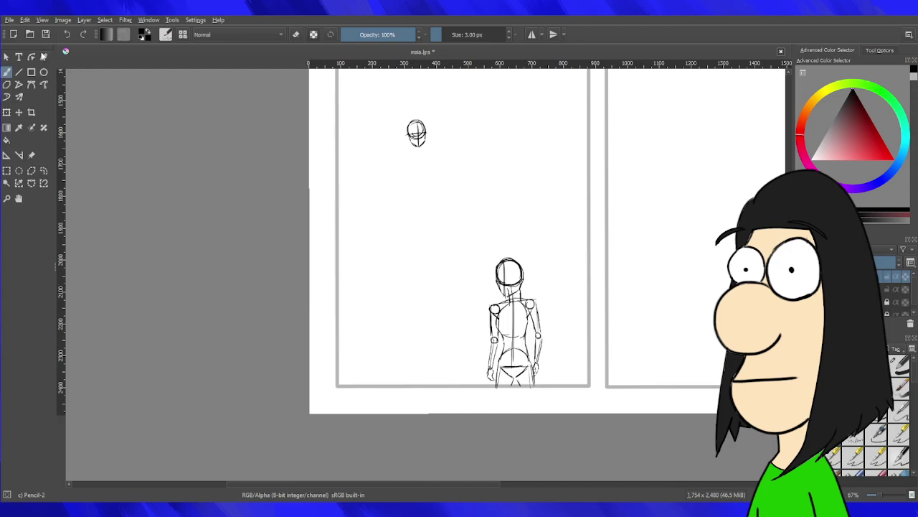
pyautogui.click(19, 71)
pyautogui.moveTo(495, 388)
pyautogui.mouseDown()
pyautogui.moveTo(397, 184)
pyautogui.moveTo(588, 420)
pyautogui.moveTo(538, 388)
pyautogui.moveTo(540, 380)
pyautogui.mouseUp()
pyautogui.scroll(2, 415, 181)
pyautogui.scroll(-2, 416, 180)
pyautogui.scroll(-1, 483, 236)
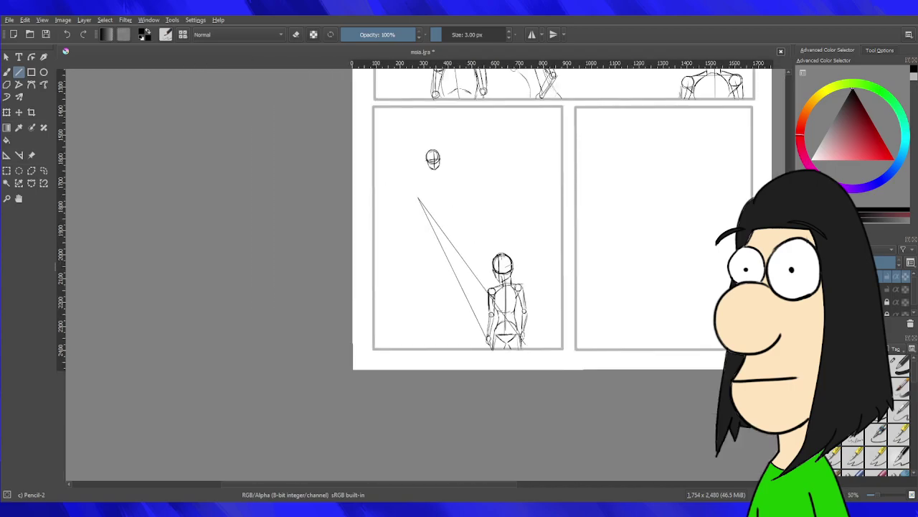
# Draw a third straight guideline from the top of the standing figure's head to the point where the other two converge.
pyautogui.moveTo(500, 251); pyautogui.dragTo(417, 195)
pyautogui.scroll(1, 494, 211)
pyautogui.scroll(1, 496, 211)
pyautogui.scroll(-3, 522, 417)
pyautogui.scroll(2, 522, 417)
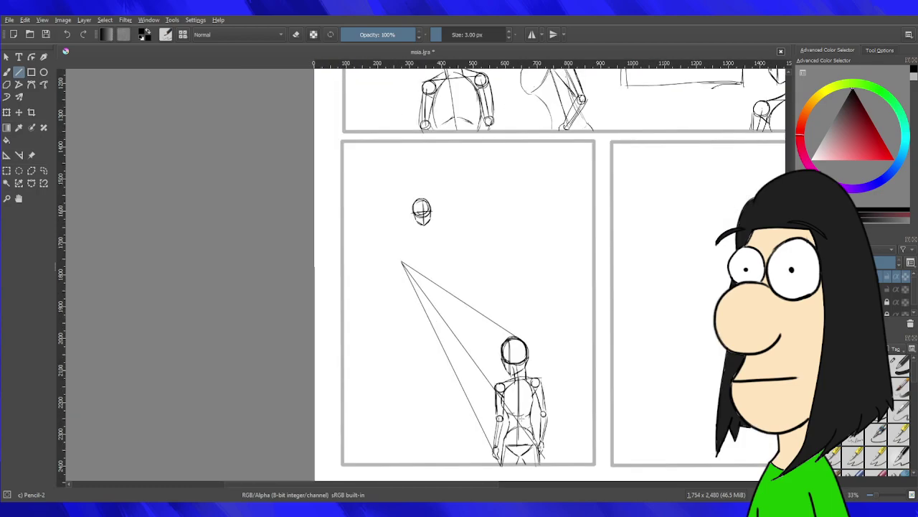
# Draw a straight horizontal horizon line across the full width of the third panel, just below the small head.
pyautogui.moveTo(347, 235); pyautogui.dragTo(596, 235)
pyautogui.hotkey('ctrl', 'z')
pyautogui.moveTo(343, 231); pyautogui.dragTo(594, 231)
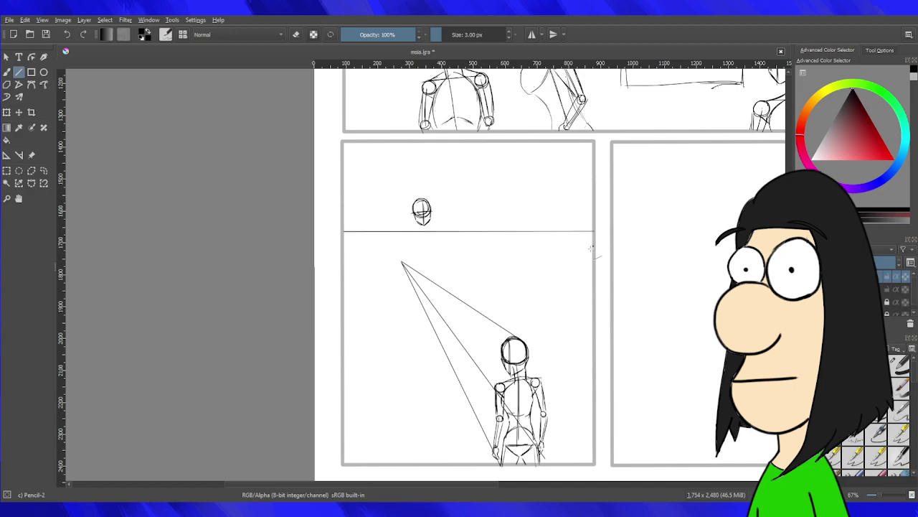
pyautogui.scroll(-3, 595, 244)
pyautogui.scroll(3, 477, 258)
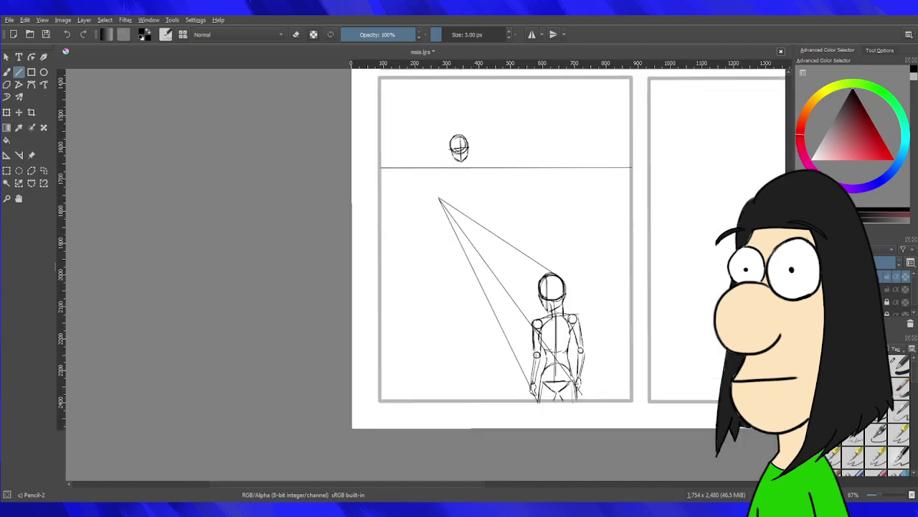
# Switch back to the sketch layer, erase the small head above the horizon line and return to the 3 px pencil.
pyautogui.click(853, 289)
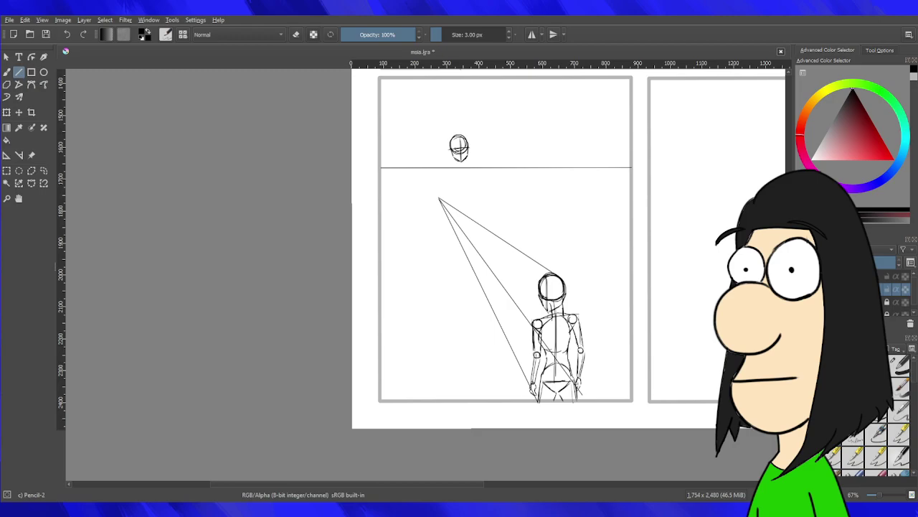
pyautogui.press('e')
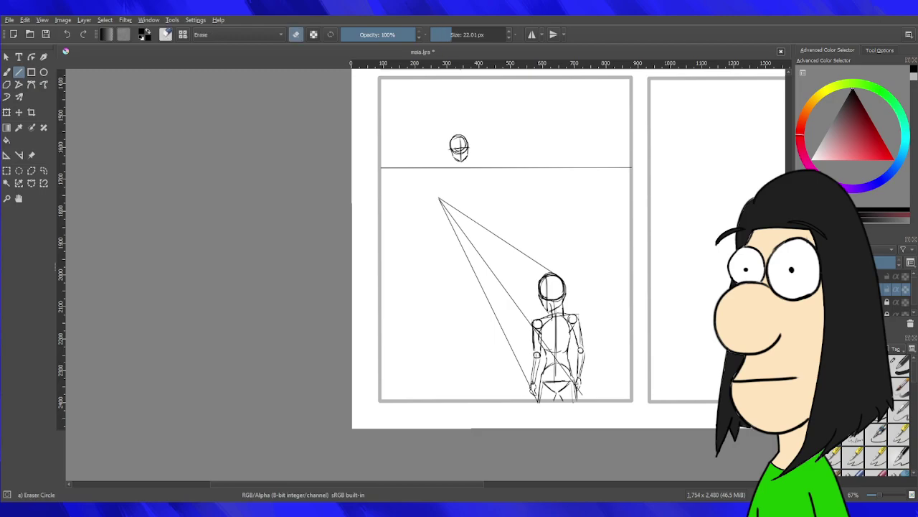
pyautogui.press('b')
pyautogui.moveTo(462, 168); pyautogui.dragTo(479, 168)
pyautogui.moveTo(458, 136)
pyautogui.mouseDown()
pyautogui.moveTo(460, 158)
pyautogui.moveTo(457, 147)
pyautogui.mouseUp()
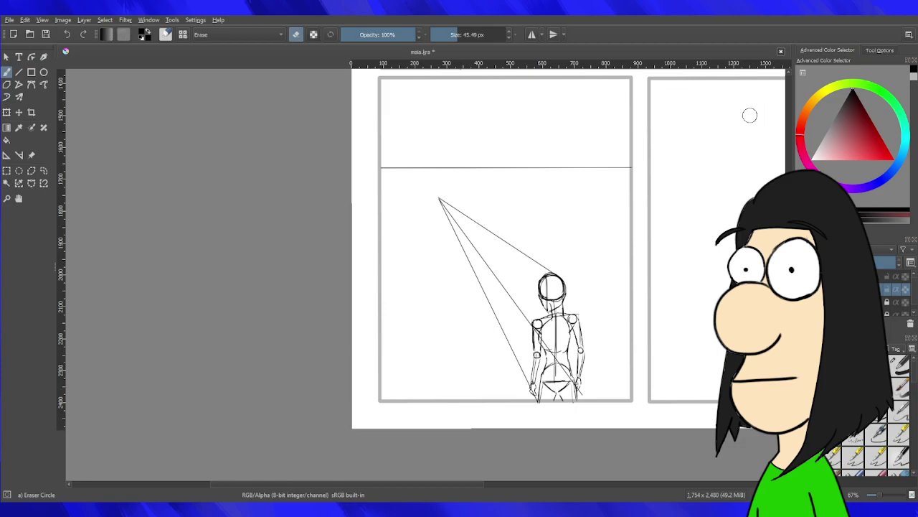
pyautogui.scroll(1, 580, 222)
pyautogui.scroll(1, 420, 228)
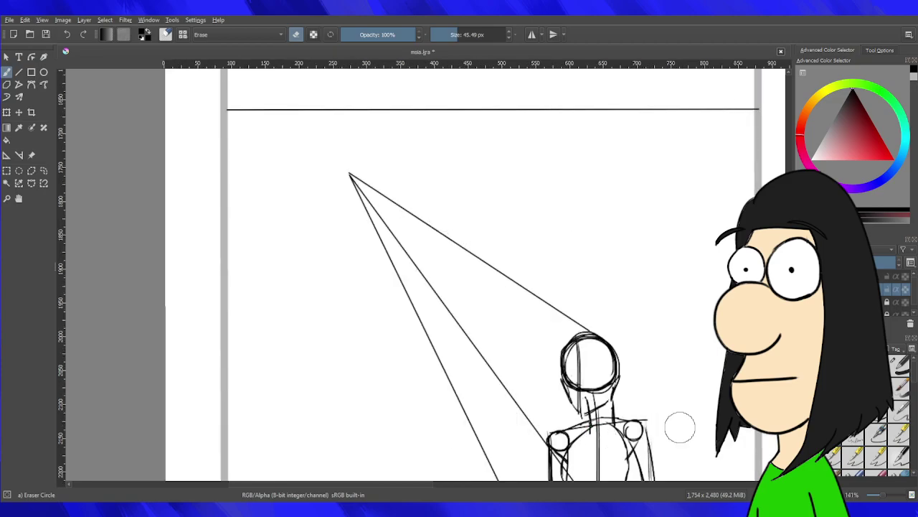
pyautogui.press('e')
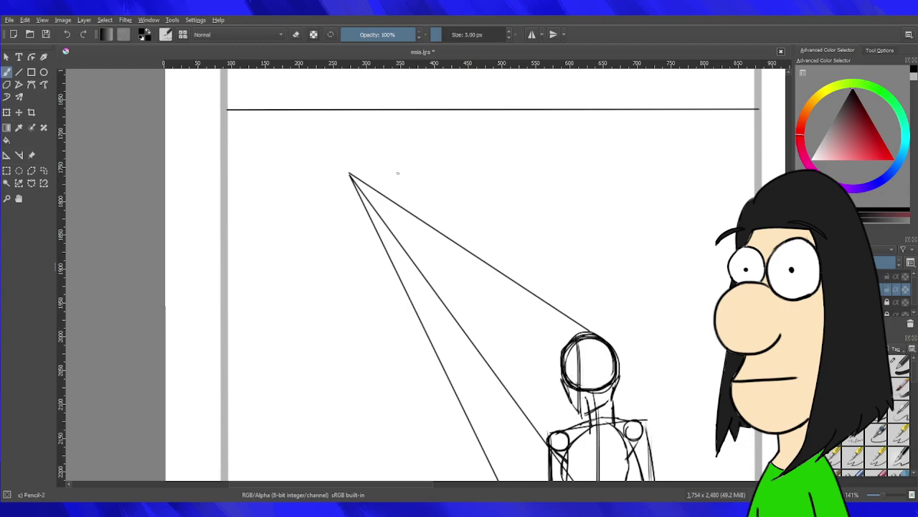
pyautogui.moveTo(408, 136)
pyautogui.mouseDown()
pyautogui.moveTo(410, 126)
pyautogui.moveTo(403, 138)
pyautogui.moveTo(388, 135)
pyautogui.moveTo(384, 152)
pyautogui.moveTo(393, 132)
pyautogui.moveTo(385, 140)
pyautogui.moveTo(389, 213)
pyautogui.moveTo(402, 119)
pyautogui.moveTo(402, 192)
pyautogui.moveTo(400, 178)
pyautogui.moveTo(388, 222)
pyautogui.mouseUp()
pyautogui.hotkey('ctrl', 'z')
pyautogui.hotkey('ctrl', 'z')
pyautogui.hotkey('ctrl', 'z')
pyautogui.hotkey('ctrl', 'z')
pyautogui.hotkey('ctrl', 'z')
pyautogui.hotkey('ctrl', 'z')
pyautogui.moveTo(385, 168); pyautogui.dragTo(388, 210)
pyautogui.hotkey('ctrl', 'z')
pyautogui.hotkey('ctrl', 'z')
pyautogui.moveTo(391, 164); pyautogui.dragTo(393, 217)
pyautogui.hotkey('ctrl', 'z')
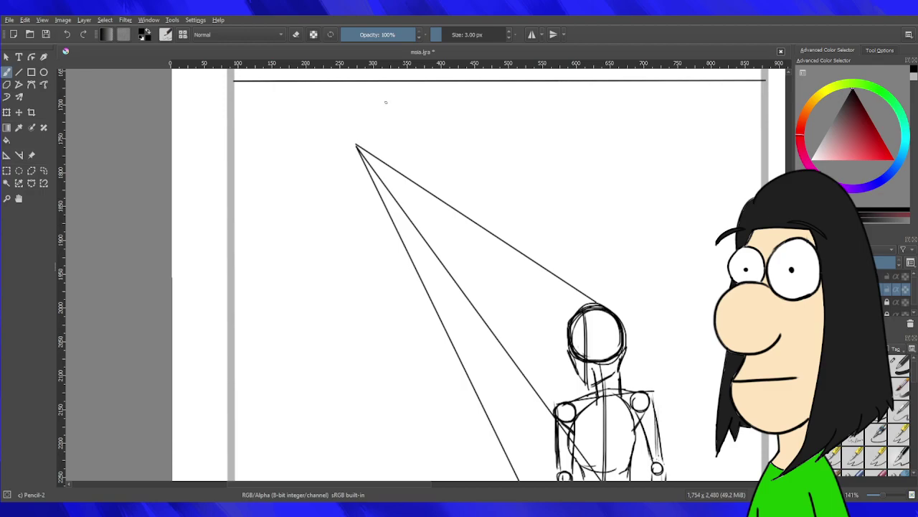
pyautogui.moveTo(383, 93)
pyautogui.mouseDown()
pyautogui.moveTo(387, 111)
pyautogui.moveTo(390, 90)
pyautogui.moveTo(388, 115)
pyautogui.moveTo(383, 92)
pyautogui.mouseUp()
pyautogui.hotkey('ctrl', 'z')
pyautogui.hotkey('ctrl', 'z')
pyautogui.hotkey('ctrl', 'z')
# Sketch the legs and hip line of a distant figure, with its feet resting on the two lower guidelines.
pyautogui.moveTo(419, 165); pyautogui.dragTo(421, 269)
pyautogui.hotkey('ctrl', 'z')
pyautogui.hotkey('ctrl', 'z')
pyautogui.moveTo(424, 188); pyautogui.dragTo(408, 269)
pyautogui.hotkey('ctrl', 'z')
pyautogui.moveTo(424, 190); pyautogui.dragTo(420, 260)
pyautogui.hotkey('ctrl', 'z')
pyautogui.hotkey('ctrl', 'z')
pyautogui.moveTo(415, 207); pyautogui.dragTo(408, 261)
pyautogui.moveTo(413, 189)
pyautogui.mouseDown()
pyautogui.moveTo(413, 240)
pyautogui.moveTo(441, 206)
pyautogui.moveTo(434, 190)
pyautogui.moveTo(443, 264)
pyautogui.moveTo(412, 257)
pyautogui.mouseUp()
pyautogui.hotkey('ctrl', 'z')
# Draw a vertical centre line for the torso rising from the distant figure's hips.
pyautogui.moveTo(423, 164); pyautogui.dragTo(434, 220)
pyautogui.moveTo(432, 175); pyautogui.dragTo(434, 242)
pyautogui.hotkey('ctrl', 'z')
pyautogui.moveTo(431, 175)
pyautogui.mouseDown()
pyautogui.moveTo(435, 244)
pyautogui.moveTo(433, 172)
pyautogui.mouseUp()
pyautogui.hotkey('ctrl', 'z')
pyautogui.hotkey('ctrl', 'z')
pyautogui.moveTo(434, 242); pyautogui.dragTo(433, 171)
pyautogui.hotkey('ctrl', 'z')
pyautogui.moveTo(436, 236); pyautogui.dragTo(436, 180)
pyautogui.hotkey('ctrl', 'z')
pyautogui.moveTo(432, 214); pyautogui.dragTo(431, 185)
pyautogui.moveTo(433, 241)
pyautogui.mouseDown()
pyautogui.moveTo(432, 207)
pyautogui.moveTo(446, 182)
pyautogui.mouseUp()
pyautogui.hotkey('ctrl', 'z')
pyautogui.hotkey('ctrl', 'z')
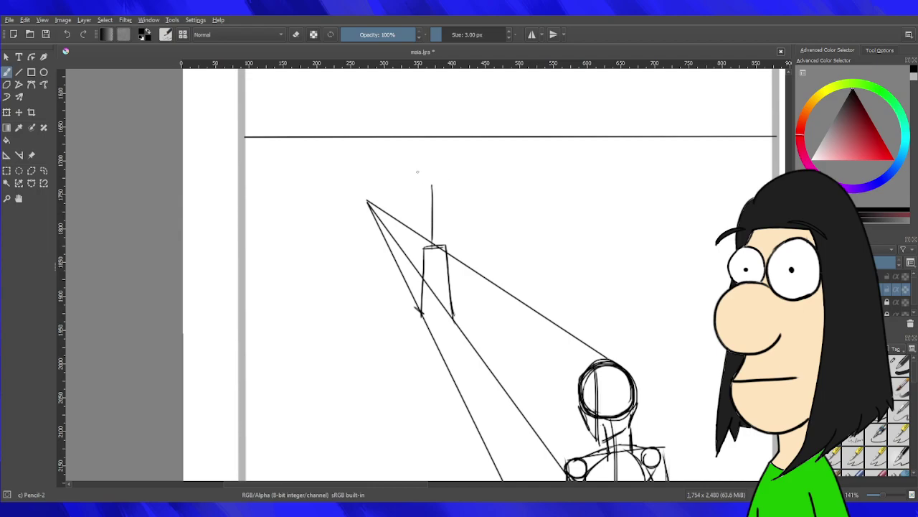
# Sketch the distant figure's shoulder line and the round shoulder joints at both ends.
pyautogui.scroll(5, 418, 171)
pyautogui.moveTo(430, 153); pyautogui.dragTo(428, 155)
pyautogui.hotkey('ctrl', 'z')
pyautogui.moveTo(404, 188)
pyautogui.mouseDown()
pyautogui.moveTo(429, 210)
pyautogui.moveTo(570, 171)
pyautogui.moveTo(557, 162)
pyautogui.mouseUp()
pyautogui.hotkey('ctrl', 'z')
pyautogui.hotkey('ctrl', 'z')
pyautogui.moveTo(424, 189)
pyautogui.mouseDown()
pyautogui.moveTo(429, 259)
pyautogui.moveTo(381, 214)
pyautogui.moveTo(429, 254)
pyautogui.mouseUp()
pyautogui.hotkey('ctrl', 'z')
pyautogui.moveTo(451, 174)
pyautogui.mouseDown()
pyautogui.moveTo(439, 171)
pyautogui.moveTo(413, 251)
pyautogui.mouseUp()
pyautogui.hotkey('ctrl', 'z')
pyautogui.moveTo(414, 186)
pyautogui.mouseDown()
pyautogui.moveTo(405, 214)
pyautogui.moveTo(438, 251)
pyautogui.moveTo(466, 188)
pyautogui.mouseUp()
pyautogui.moveTo(569, 177)
pyautogui.mouseDown()
pyautogui.moveTo(537, 188)
pyautogui.moveTo(567, 169)
pyautogui.mouseUp()
pyautogui.moveTo(501, 171)
pyautogui.mouseDown()
pyautogui.moveTo(438, 223)
pyautogui.moveTo(439, 234)
pyautogui.mouseUp()
pyautogui.moveTo(439, 235)
pyautogui.mouseDown()
pyautogui.moveTo(460, 230)
pyautogui.moveTo(452, 167)
pyautogui.moveTo(439, 269)
pyautogui.mouseUp()
pyautogui.moveTo(437, 197)
pyautogui.mouseDown()
pyautogui.moveTo(474, 288)
pyautogui.moveTo(510, 295)
pyautogui.moveTo(544, 283)
pyautogui.mouseUp()
pyautogui.moveTo(571, 154)
pyautogui.mouseDown()
pyautogui.moveTo(567, 236)
pyautogui.moveTo(546, 278)
pyautogui.moveTo(518, 207)
pyautogui.mouseUp()
# Sketch the distant figure's ribcage, waist contours and pelvis around the torso's centre line.
pyautogui.moveTo(460, 337)
pyautogui.mouseDown()
pyautogui.moveTo(474, 313)
pyautogui.moveTo(450, 363)
pyautogui.mouseUp()
pyautogui.moveTo(450, 359)
pyautogui.mouseDown()
pyautogui.moveTo(511, 295)
pyautogui.moveTo(569, 349)
pyautogui.mouseUp()
pyautogui.hotkey('ctrl', 'z')
pyautogui.moveTo(529, 292)
pyautogui.mouseDown()
pyautogui.moveTo(548, 315)
pyautogui.moveTo(590, 346)
pyautogui.mouseUp()
pyautogui.moveTo(443, 206)
pyautogui.mouseDown()
pyautogui.moveTo(471, 270)
pyautogui.moveTo(443, 327)
pyautogui.mouseUp()
pyautogui.moveTo(568, 131)
pyautogui.mouseDown()
pyautogui.moveTo(566, 173)
pyautogui.moveTo(566, 143)
pyautogui.moveTo(561, 236)
pyautogui.moveTo(593, 320)
pyautogui.mouseUp()
pyautogui.moveTo(502, 380)
pyautogui.mouseDown()
pyautogui.moveTo(490, 244)
pyautogui.moveTo(489, 268)
pyautogui.mouseUp()
pyautogui.moveTo(447, 241)
pyautogui.mouseDown()
pyautogui.moveTo(525, 283)
pyautogui.moveTo(446, 235)
pyautogui.moveTo(539, 283)
pyautogui.mouseUp()
pyautogui.moveTo(552, 277); pyautogui.dragTo(586, 219)
pyautogui.moveTo(539, 201); pyautogui.dragTo(547, 156)
pyautogui.scroll(-9, 565, 228)
pyautogui.scroll(5, 557, 232)
pyautogui.scroll(-5, 558, 119)
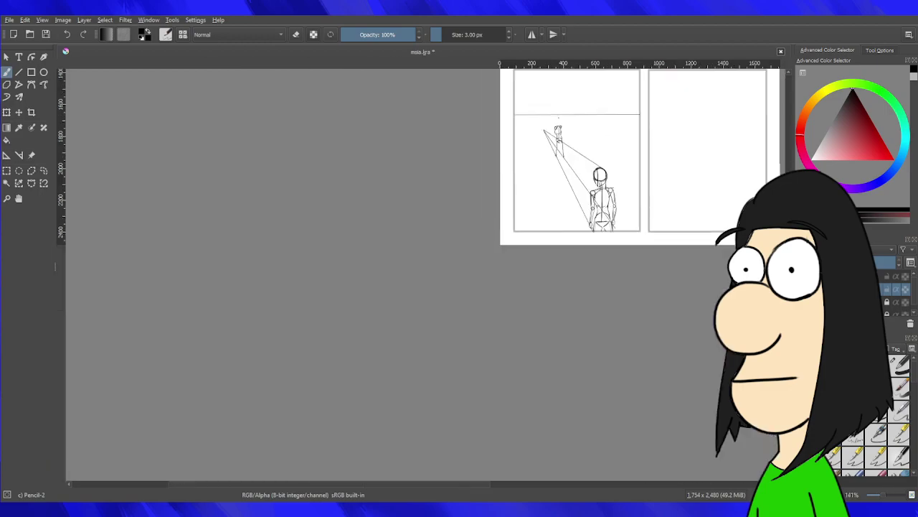
# Extend the distant figure's centre line above the shoulders to mark the neck.
pyautogui.scroll(5, 558, 130)
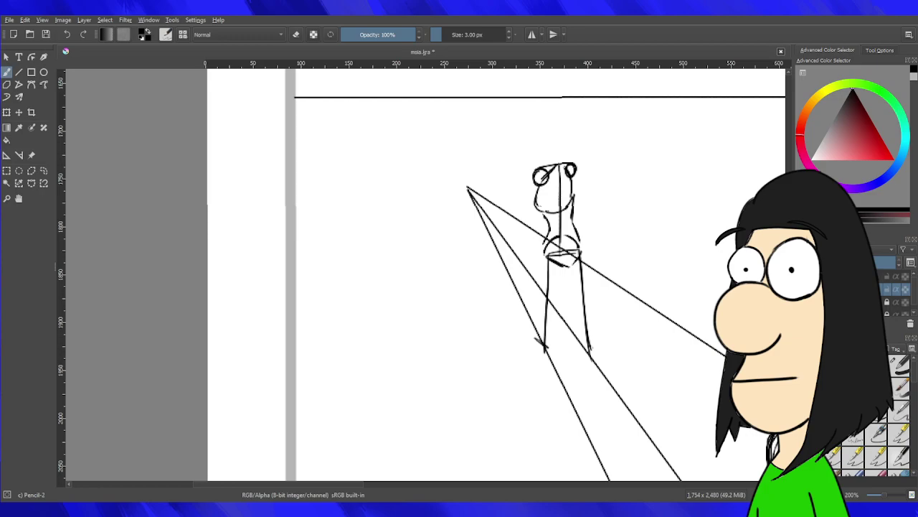
pyautogui.scroll(2, 589, 136)
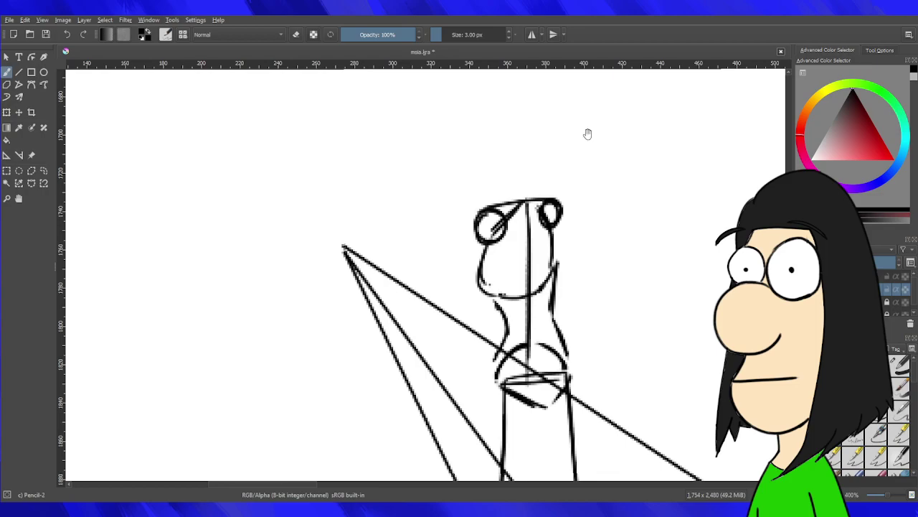
pyautogui.moveTo(440, 238); pyautogui.dragTo(443, 260)
pyautogui.moveTo(532, 192)
pyautogui.mouseDown()
pyautogui.moveTo(534, 219)
pyautogui.moveTo(531, 191)
pyautogui.mouseUp()
pyautogui.hotkey('ctrl', 'z')
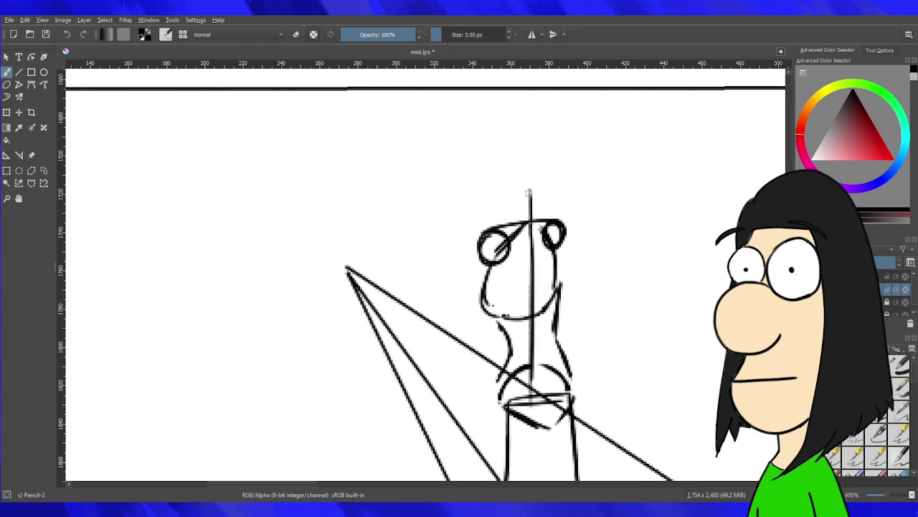
# Sketch a round head above the distant figure's shoulders, redoing the strokes until the shape fits.
pyautogui.moveTo(500, 146)
pyautogui.mouseDown()
pyautogui.moveTo(523, 147)
pyautogui.moveTo(504, 132)
pyautogui.moveTo(485, 158)
pyautogui.moveTo(523, 143)
pyautogui.moveTo(488, 164)
pyautogui.moveTo(502, 133)
pyautogui.moveTo(483, 135)
pyautogui.moveTo(483, 172)
pyautogui.moveTo(495, 132)
pyautogui.moveTo(509, 203)
pyautogui.mouseUp()
pyautogui.hotkey('ctrl', 'z')
pyautogui.hotkey('ctrl', 'z')
pyautogui.hotkey('ctrl', 'z')
pyautogui.hotkey('ctrl', 'z')
pyautogui.moveTo(508, 128); pyautogui.dragTo(513, 206)
pyautogui.moveTo(487, 171); pyautogui.dragTo(513, 208)
pyautogui.moveTo(490, 192); pyautogui.dragTo(513, 206)
pyautogui.hotkey('ctrl', 'z')
pyautogui.hotkey('ctrl', 'z')
pyautogui.hotkey('ctrl', 'z')
pyautogui.moveTo(480, 168); pyautogui.dragTo(483, 178)
pyautogui.hotkey('ctrl', 'z')
pyautogui.hotkey('ctrl', 'z')
pyautogui.hotkey('ctrl', 'z')
# Add the face's centre line, the jaw and the neck lines to the distant figure's head.
pyautogui.moveTo(495, 133); pyautogui.dragTo(507, 207)
pyautogui.moveTo(483, 170)
pyautogui.mouseDown()
pyautogui.moveTo(499, 208)
pyautogui.moveTo(518, 207)
pyautogui.moveTo(538, 193)
pyautogui.mouseUp()
pyautogui.moveTo(544, 167)
pyautogui.mouseDown()
pyautogui.moveTo(543, 163)
pyautogui.moveTo(517, 213)
pyautogui.moveTo(520, 226)
pyautogui.moveTo(536, 202)
pyautogui.moveTo(547, 222)
pyautogui.moveTo(519, 223)
pyautogui.mouseUp()
pyautogui.hotkey('ctrl', 'z')
pyautogui.hotkey('ctrl', 'z')
pyautogui.hotkey('ctrl', 'z')
pyautogui.moveTo(540, 190); pyautogui.dragTo(551, 242)
pyautogui.hotkey('ctrl', 'z')
pyautogui.hotkey('ctrl', 'z')
# Sketch both of the distant figure's arms from the shoulder joints down to the waist.
pyautogui.moveTo(487, 264)
pyautogui.mouseDown()
pyautogui.moveTo(475, 324)
pyautogui.moveTo(513, 361)
pyautogui.mouseUp()
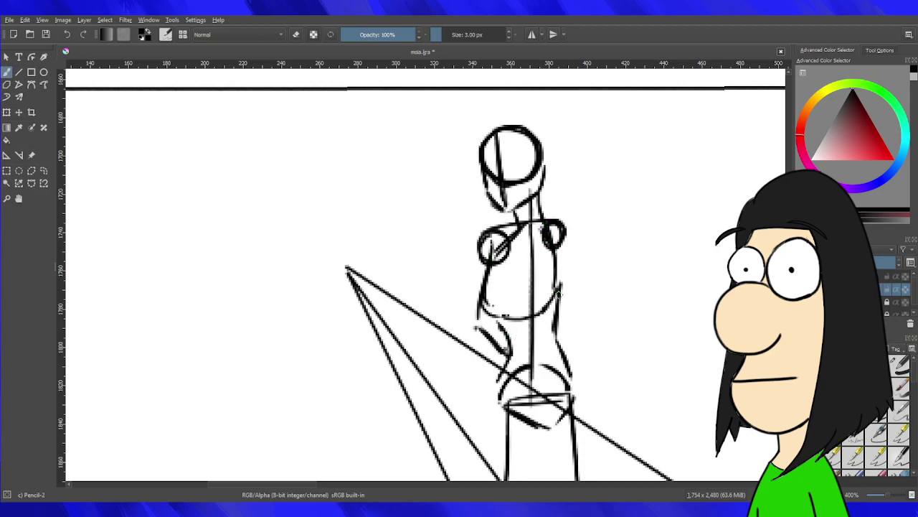
pyautogui.moveTo(557, 228); pyautogui.dragTo(572, 304)
pyautogui.moveTo(563, 257)
pyautogui.mouseDown()
pyautogui.moveTo(573, 311)
pyautogui.moveTo(565, 347)
pyautogui.mouseUp()
pyautogui.scroll(-5, 549, 309)
pyautogui.scroll(2, 561, 334)
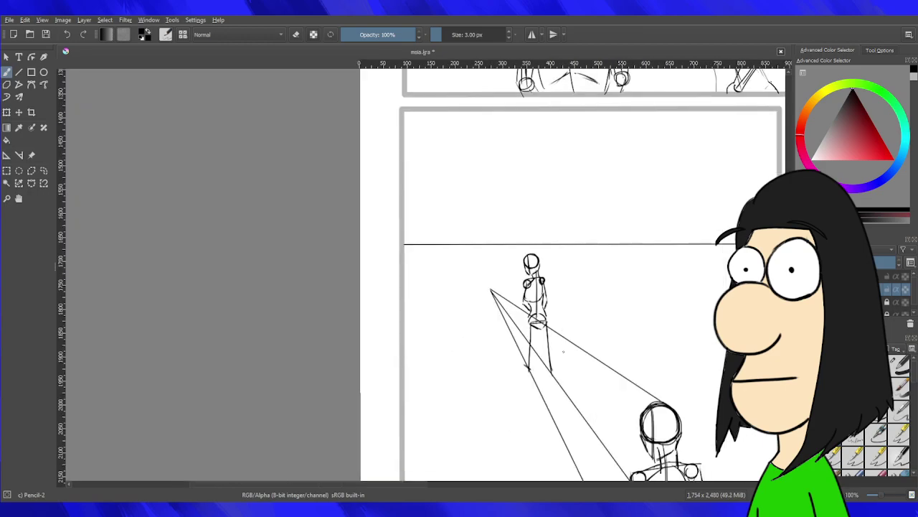
# Examine the distant figure's size and placement relative to the foreground figure, the horizon and the rest of the page.
pyautogui.scroll(-3, 576, 368)
pyautogui.scroll(6, 575, 352)
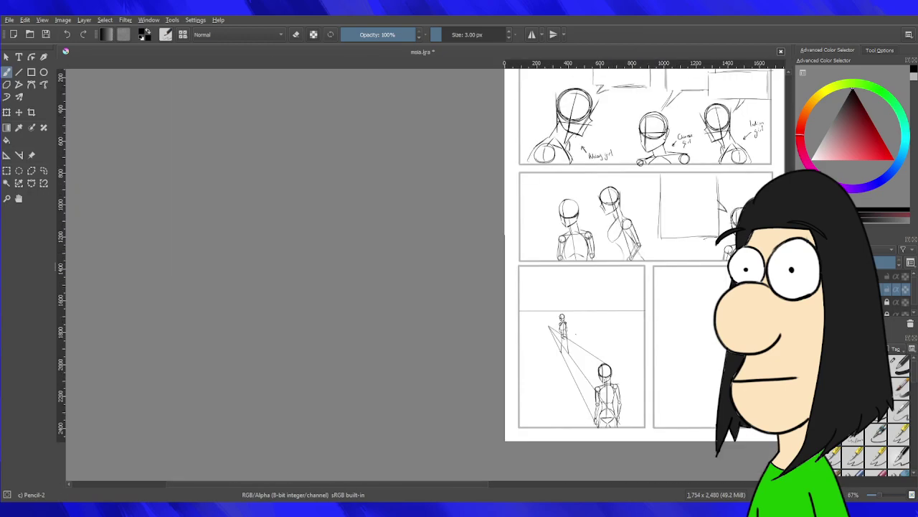
pyautogui.scroll(1, 524, 326)
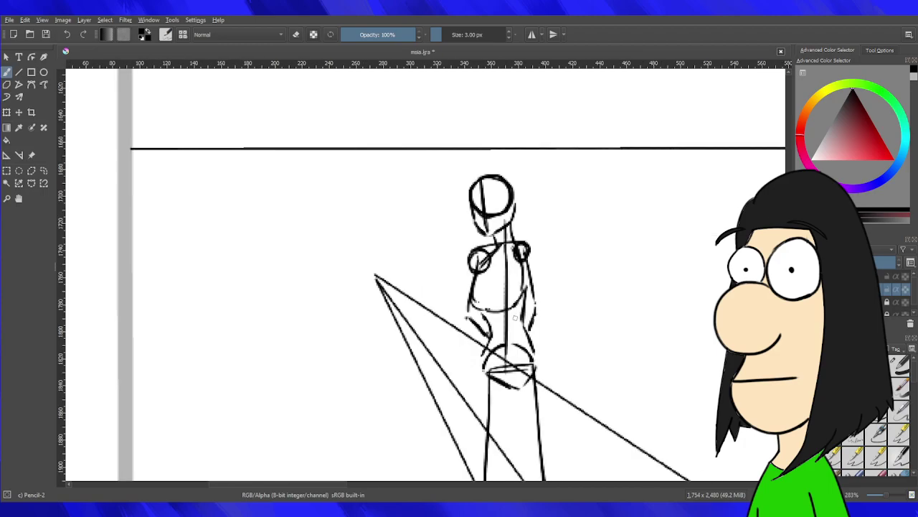
pyautogui.scroll(-6, 482, 303)
pyautogui.scroll(3, 482, 302)
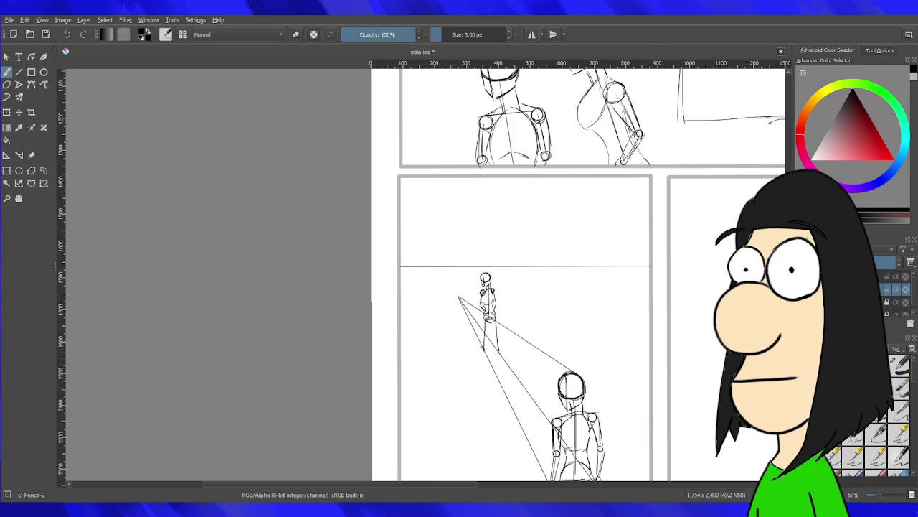
pyautogui.scroll(-2, 528, 291)
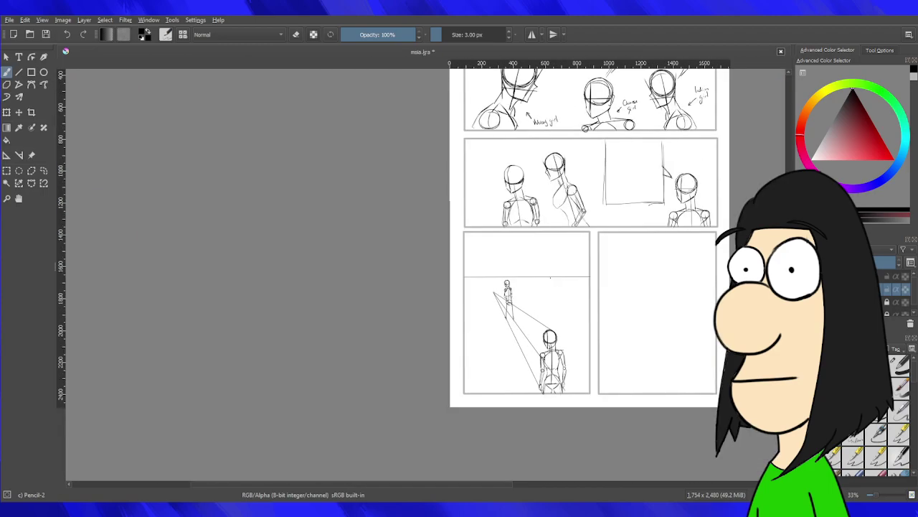
pyautogui.scroll(3, 550, 277)
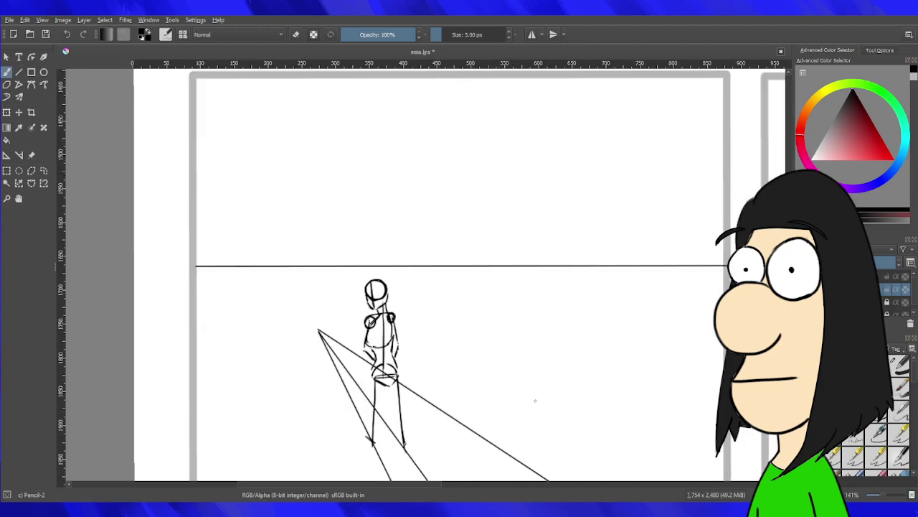
pyautogui.scroll(1, 623, 260)
pyautogui.scroll(2, 623, 259)
# Select the distant figure with a rectangular selection and scale it up until its head rises above the horizon line.
pyautogui.click(6, 171)
pyautogui.press('1')
pyautogui.moveTo(347, 144)
pyautogui.mouseDown()
pyautogui.moveTo(411, 283)
pyautogui.moveTo(401, 280)
pyautogui.mouseUp()
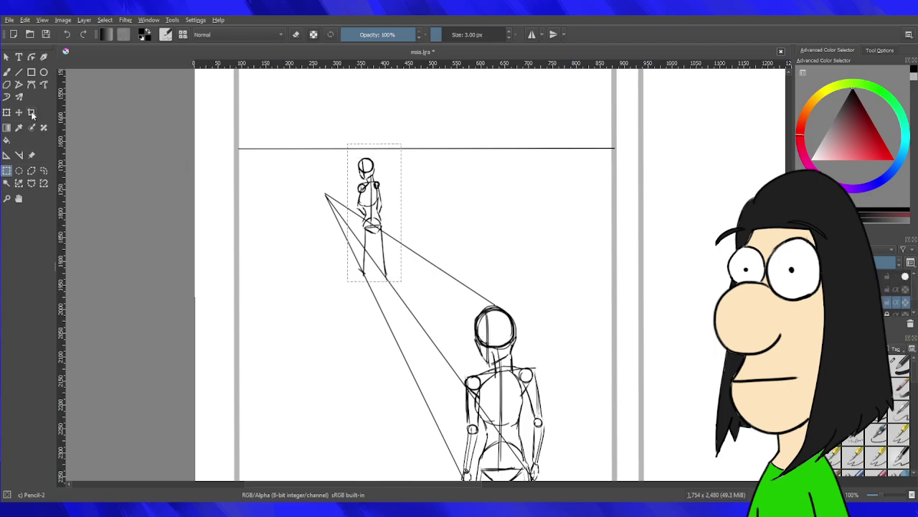
pyautogui.click(6, 113)
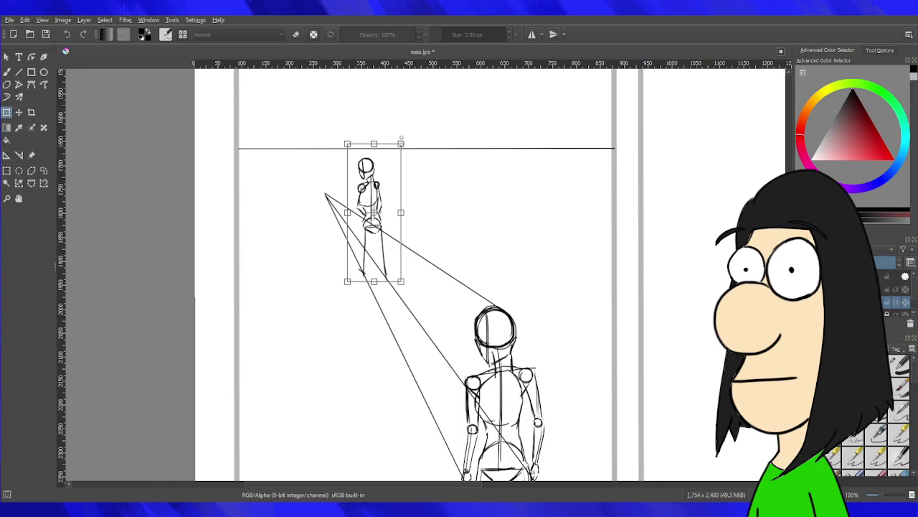
pyautogui.moveTo(400, 141); pyautogui.dragTo(432, 101)
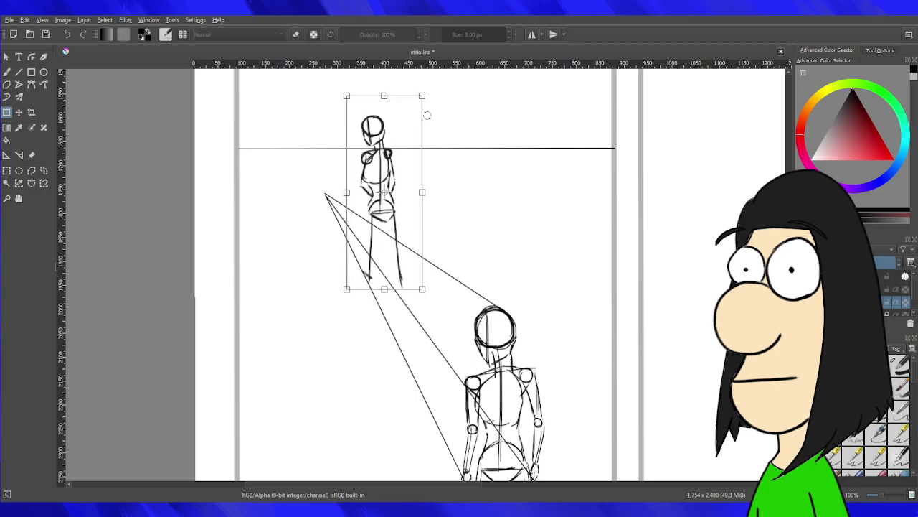
pyautogui.scroll(-5, 426, 140)
pyautogui.scroll(3, 423, 145)
pyautogui.press('Return')
# Sketch a second figure's head circle with a vertical centre line beside the enlarged figure, overlapping the horizon line.
pyautogui.press('+')
pyautogui.press('+')
pyautogui.press('+')
pyautogui.press('+')
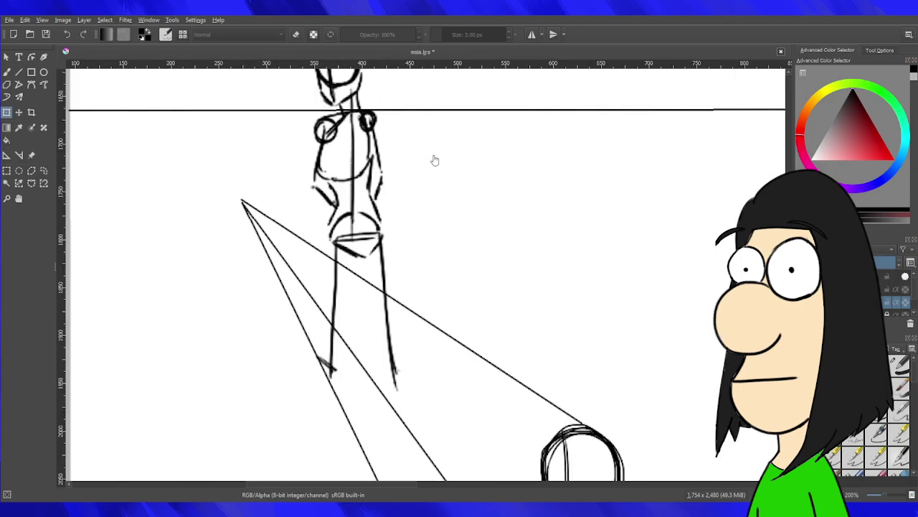
pyautogui.press('b')
pyautogui.moveTo(395, 179); pyautogui.dragTo(424, 223)
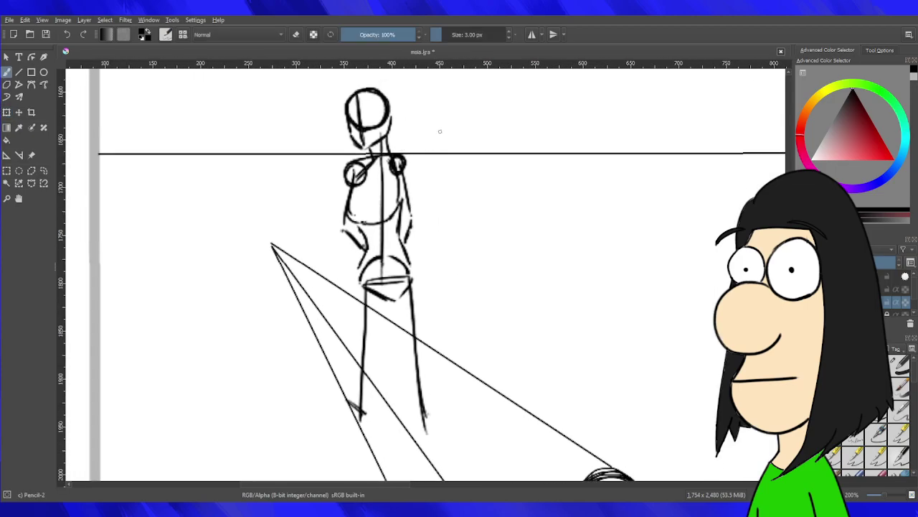
pyautogui.moveTo(440, 138)
pyautogui.mouseDown()
pyautogui.moveTo(471, 140)
pyautogui.moveTo(470, 152)
pyautogui.moveTo(443, 150)
pyautogui.moveTo(477, 153)
pyautogui.moveTo(459, 123)
pyautogui.moveTo(463, 159)
pyautogui.mouseUp()
pyautogui.hotkey('ctrl', 'z')
pyautogui.moveTo(454, 128)
pyautogui.mouseDown()
pyautogui.moveTo(455, 185)
pyautogui.moveTo(454, 172)
pyautogui.mouseUp()
pyautogui.hotkey('ctrl', 'z')
pyautogui.scroll(5, 461, 161)
pyautogui.moveTo(462, 307); pyautogui.dragTo(517, 351)
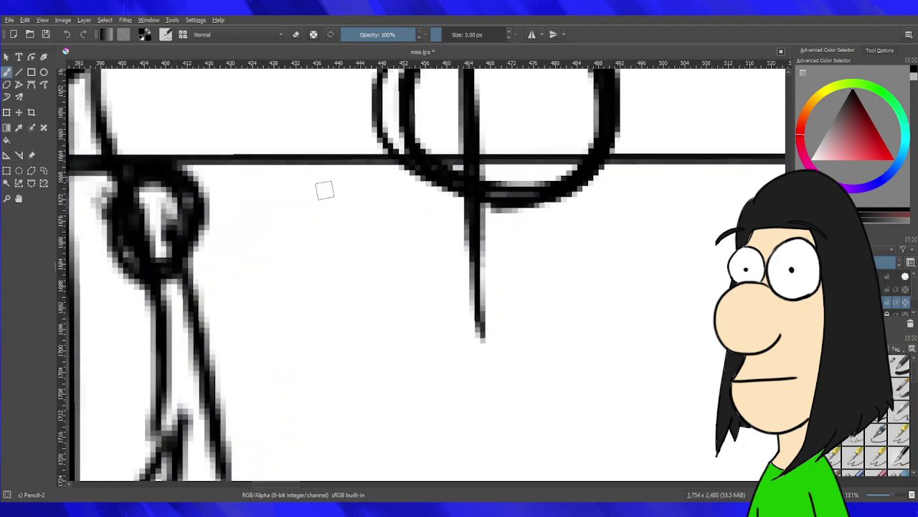
# Sketch the second head's jaw and pointed chin, joining the circle's sides to the centre line.
pyautogui.moveTo(373, 141)
pyautogui.mouseDown()
pyautogui.moveTo(426, 287)
pyautogui.moveTo(481, 330)
pyautogui.moveTo(510, 298)
pyautogui.moveTo(581, 261)
pyautogui.moveTo(497, 313)
pyautogui.mouseUp()
pyautogui.moveTo(634, 161); pyautogui.dragTo(604, 242)
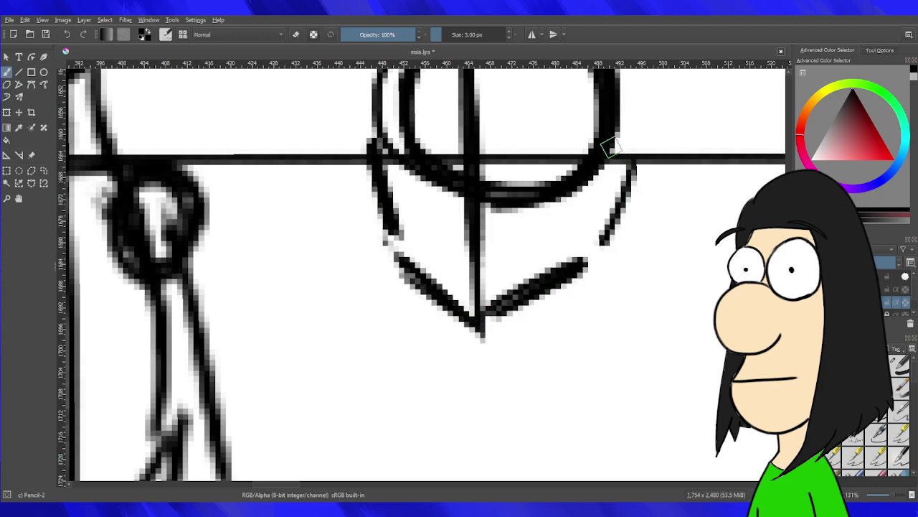
pyautogui.hotkey('ctrl', 'z')
pyautogui.moveTo(622, 142)
pyautogui.mouseDown()
pyautogui.moveTo(598, 236)
pyautogui.moveTo(621, 141)
pyautogui.moveTo(596, 228)
pyautogui.moveTo(622, 151)
pyautogui.mouseUp()
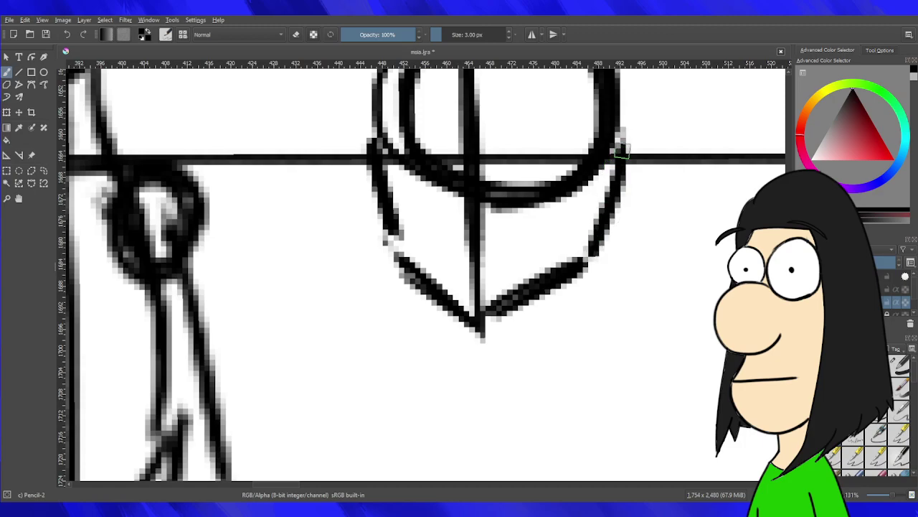
pyautogui.scroll(-5, 610, 155)
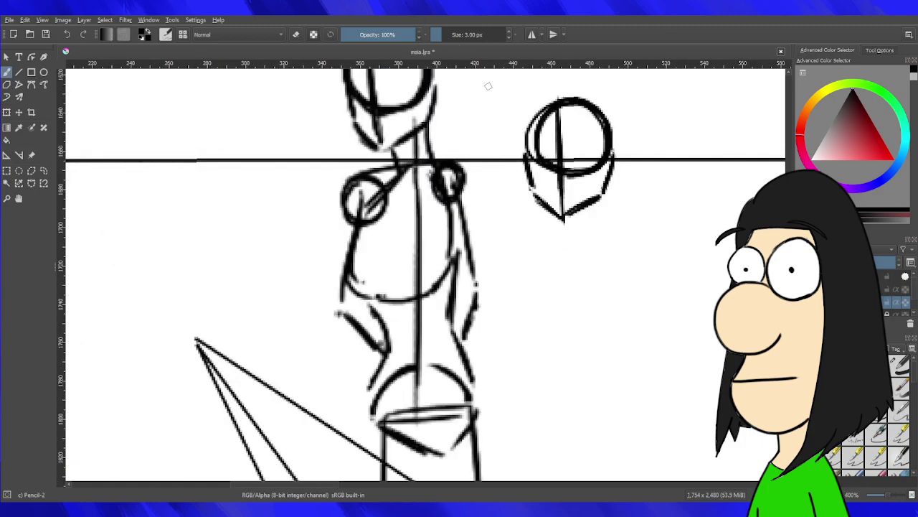
pyautogui.scroll(1, 571, 192)
pyautogui.moveTo(580, 223)
pyautogui.mouseDown()
pyautogui.moveTo(586, 245)
pyautogui.moveTo(585, 225)
pyautogui.mouseUp()
pyautogui.hotkey('ctrl', 'z')
pyautogui.hotkey('ctrl', 'z')
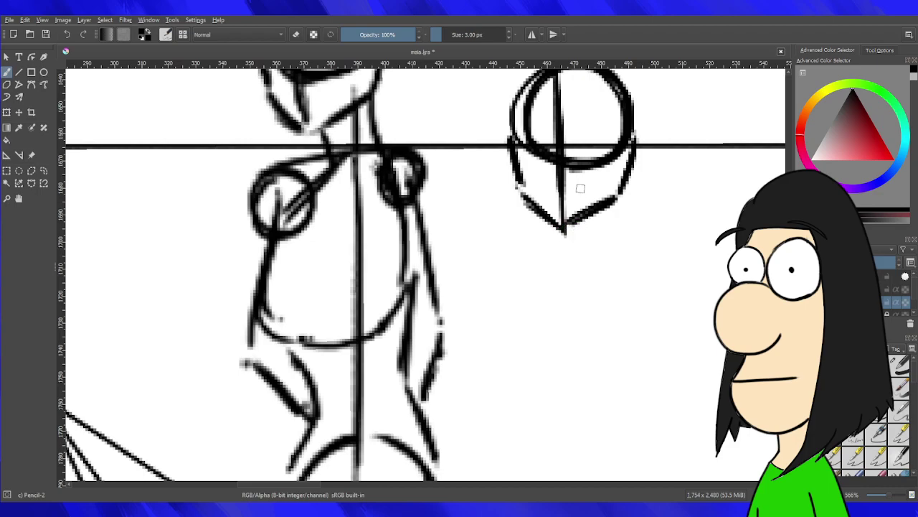
# Sketch the second figure's neck with two short lines running down from the jaw and the back of the head.
pyautogui.moveTo(580, 225); pyautogui.dragTo(589, 252)
pyautogui.hotkey('ctrl', 'z')
pyautogui.moveTo(626, 188); pyautogui.dragTo(637, 235)
pyautogui.moveTo(632, 165); pyautogui.dragTo(638, 224)
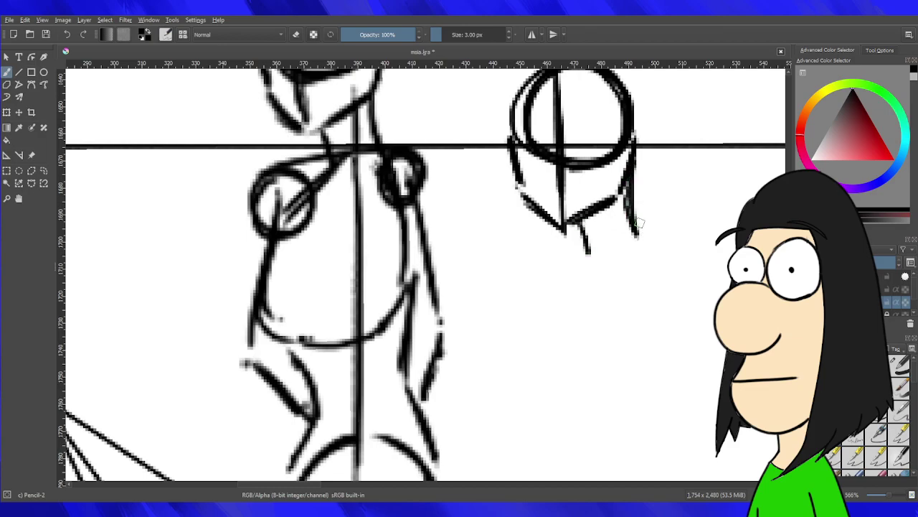
# Sketch the second figure's short shoulder slope and rounded ribcage below the neck, with the front of the chest curving outward.
pyautogui.scroll(-7, 585, 241)
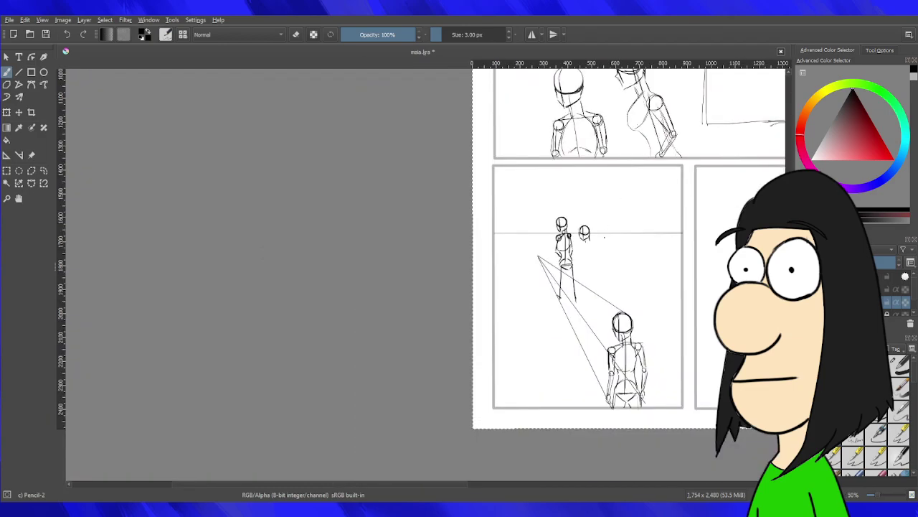
pyautogui.scroll(10, 604, 237)
pyautogui.scroll(-3, 562, 266)
pyautogui.scroll(2, 504, 285)
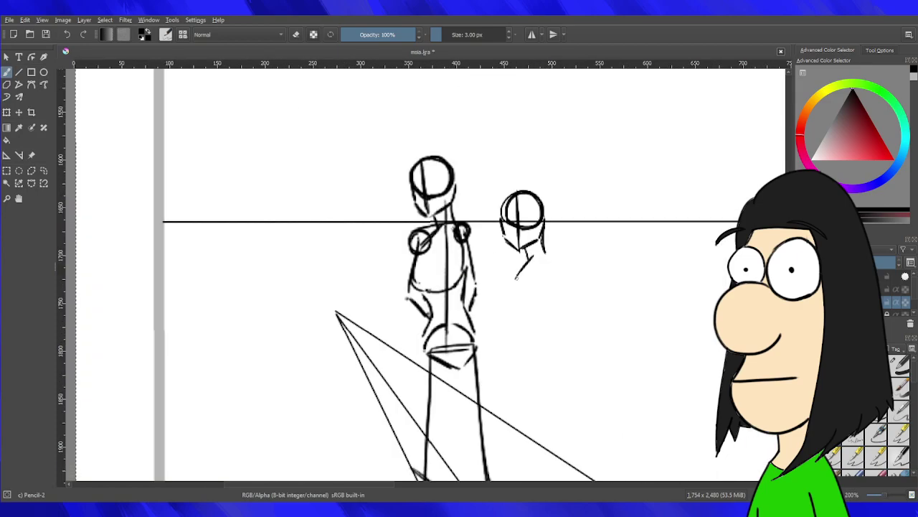
pyautogui.moveTo(513, 266); pyautogui.dragTo(563, 271)
pyautogui.hotkey('ctrl', 'z')
pyautogui.moveTo(531, 256); pyautogui.dragTo(513, 278)
pyautogui.moveTo(534, 255); pyautogui.dragTo(518, 278)
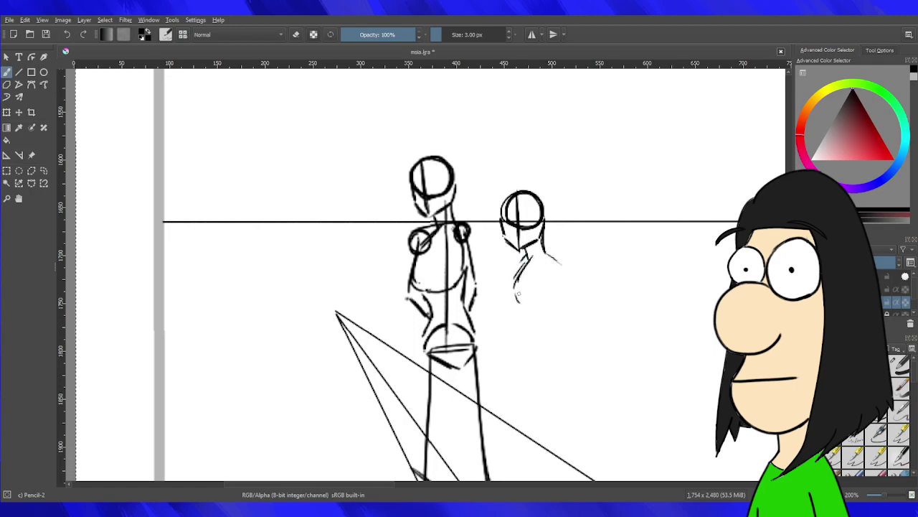
pyautogui.moveTo(544, 254); pyautogui.dragTo(538, 295)
pyautogui.hotkey('ctrl', 'z')
pyautogui.moveTo(551, 272); pyautogui.dragTo(526, 302)
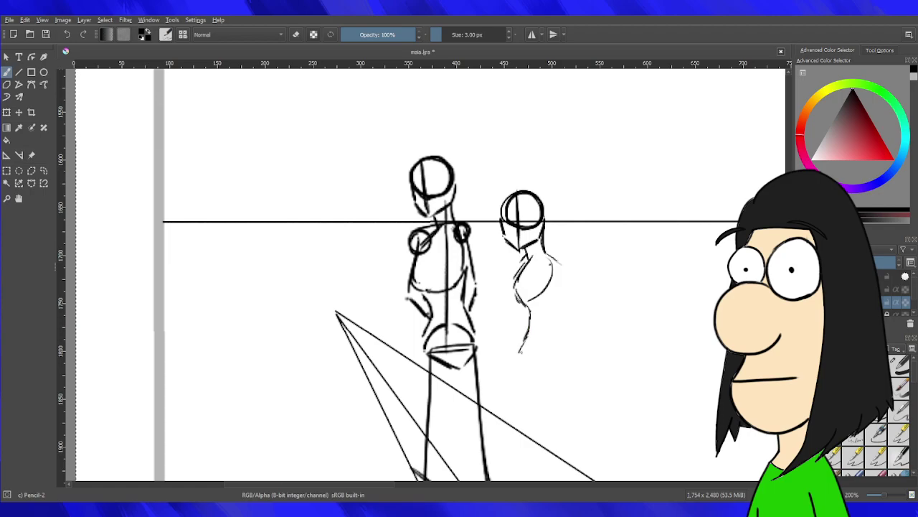
# Sketch the second figure's domed upper pelvis with a flat base line and connect it to the ribcage with a back line.
pyautogui.moveTo(530, 350)
pyautogui.mouseDown()
pyautogui.moveTo(554, 350)
pyautogui.moveTo(552, 328)
pyautogui.moveTo(569, 343)
pyautogui.mouseUp()
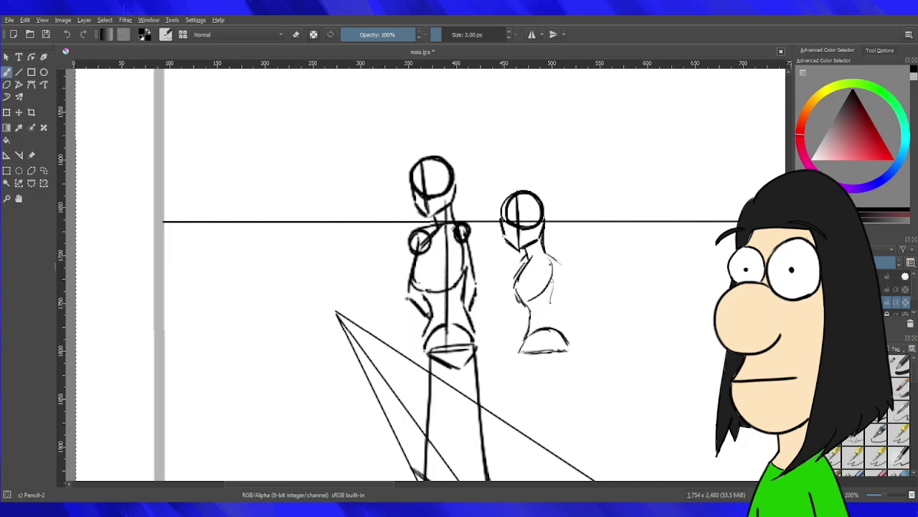
pyautogui.hotkey('ctrl', 'z')
pyautogui.moveTo(552, 274)
pyautogui.mouseDown()
pyautogui.moveTo(549, 299)
pyautogui.moveTo(566, 334)
pyautogui.mouseUp()
pyautogui.moveTo(550, 300); pyautogui.dragTo(571, 338)
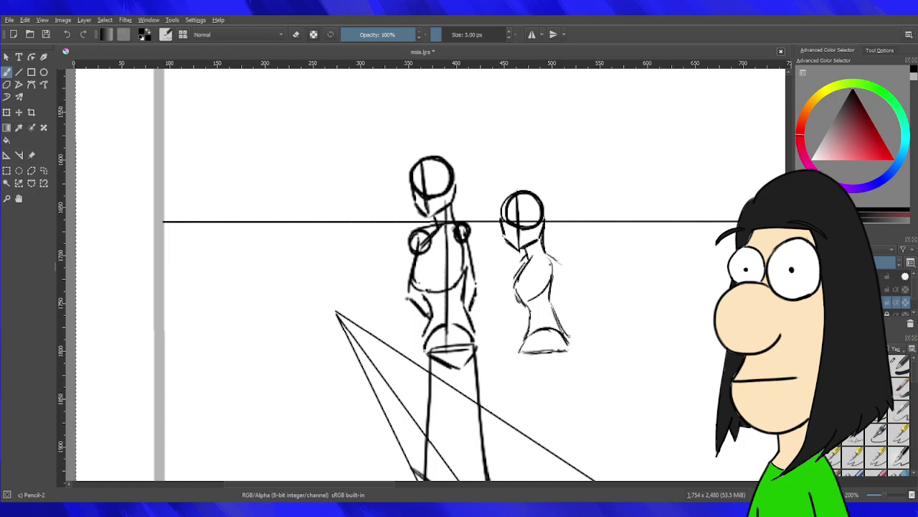
# Sketch the second figure's arm held slightly away behind the body, with shoulder and elbow circles and lines down to the wrist.
pyautogui.moveTo(554, 260)
pyautogui.mouseDown()
pyautogui.moveTo(554, 279)
pyautogui.moveTo(562, 261)
pyautogui.moveTo(550, 308)
pyautogui.moveTo(564, 315)
pyautogui.mouseUp()
pyautogui.hotkey('ctrl', 'z')
pyautogui.moveTo(559, 280); pyautogui.dragTo(573, 374)
pyautogui.hotkey('ctrl', 'z')
pyautogui.moveTo(566, 320); pyautogui.dragTo(584, 375)
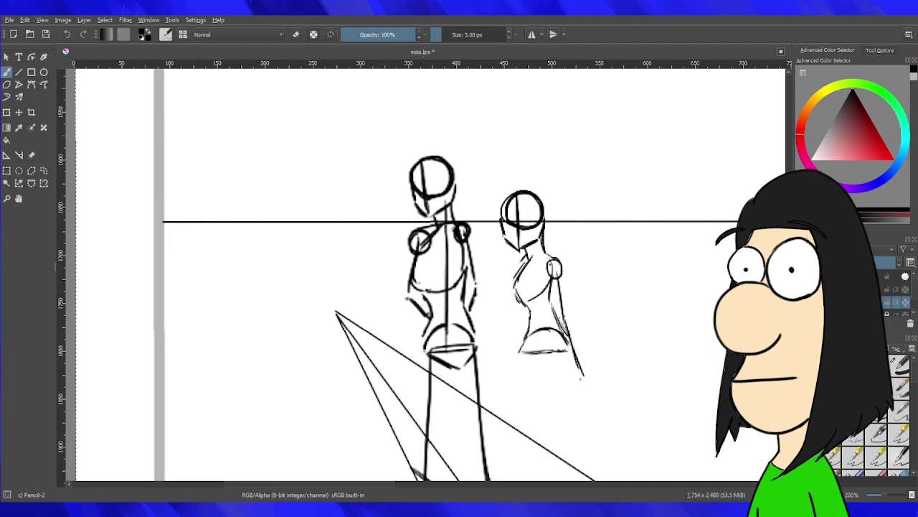
pyautogui.moveTo(565, 316); pyautogui.dragTo(563, 325)
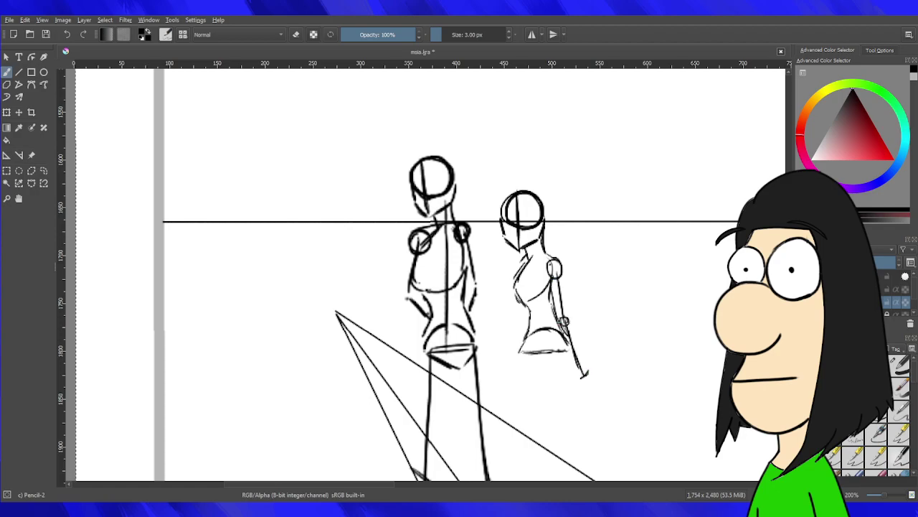
pyautogui.moveTo(559, 272); pyautogui.dragTo(569, 320)
pyautogui.hotkey('ctrl', 'z')
pyautogui.moveTo(561, 277); pyautogui.dragTo(583, 378)
# Sketch a simple four-sided hand shape at the end of the second figure's forearm.
pyautogui.scroll(4, 589, 369)
pyautogui.moveTo(494, 185); pyautogui.dragTo(556, 364)
pyautogui.hotkey('ctrl', 'z')
pyautogui.moveTo(542, 399)
pyautogui.mouseDown()
pyautogui.moveTo(591, 430)
pyautogui.moveTo(630, 442)
pyautogui.mouseUp()
pyautogui.hotkey('ctrl', 'z')
pyautogui.moveTo(540, 392); pyautogui.dragTo(607, 441)
pyautogui.moveTo(604, 441); pyautogui.dragTo(640, 384)
pyautogui.moveTo(640, 385); pyautogui.dragTo(596, 440)
pyautogui.moveTo(570, 361); pyautogui.dragTo(639, 380)
# Close the second figure's pelvis with a rounded curve below its base line.
pyautogui.scroll(-6, 567, 288)
pyautogui.scroll(3, 567, 288)
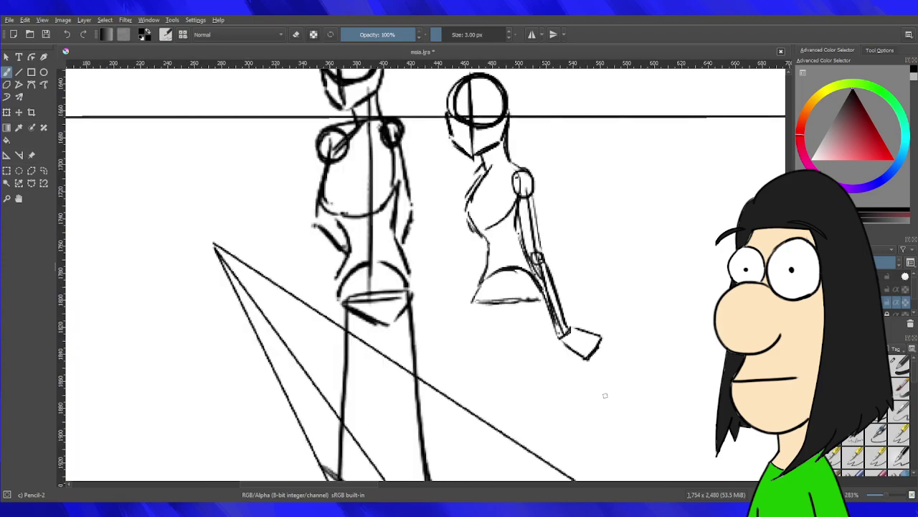
pyautogui.moveTo(426, 306)
pyautogui.mouseDown()
pyautogui.moveTo(446, 232)
pyautogui.moveTo(522, 258)
pyautogui.mouseUp()
pyautogui.hotkey('ctrl', 'z')
pyautogui.hotkey('ctrl', 'z')
pyautogui.hotkey('ctrl', 'z')
pyautogui.hotkey('ctrl', 'z')
pyautogui.moveTo(494, 236); pyautogui.dragTo(526, 258)
pyautogui.moveTo(524, 259)
pyautogui.mouseDown()
pyautogui.moveTo(543, 249)
pyautogui.moveTo(502, 246)
pyautogui.moveTo(532, 263)
pyautogui.mouseUp()
pyautogui.hotkey('ctrl', 'z')
pyautogui.hotkey('ctrl', 'z')
pyautogui.hotkey('ctrl', 'z')
pyautogui.hotkey('ctrl', 'z')
pyautogui.hotkey('ctrl', 'z')
pyautogui.hotkey('ctrl', 'z')
pyautogui.moveTo(495, 234)
pyautogui.mouseDown()
pyautogui.moveTo(535, 264)
pyautogui.moveTo(512, 392)
pyautogui.mouseUp()
pyautogui.hotkey('ctrl', 'z')
pyautogui.moveTo(526, 225); pyautogui.dragTo(510, 335)
pyautogui.moveTo(511, 338); pyautogui.dragTo(518, 360)
pyautogui.moveTo(528, 398); pyautogui.dragTo(532, 414)
pyautogui.moveTo(511, 339); pyautogui.dragTo(534, 414)
pyautogui.hotkey('ctrl', 'z')
pyautogui.hotkey('ctrl', 'z')
pyautogui.hotkey('ctrl', 'z')
pyautogui.hotkey('ctrl', 'z')
pyautogui.moveTo(521, 244); pyautogui.dragTo(526, 348)
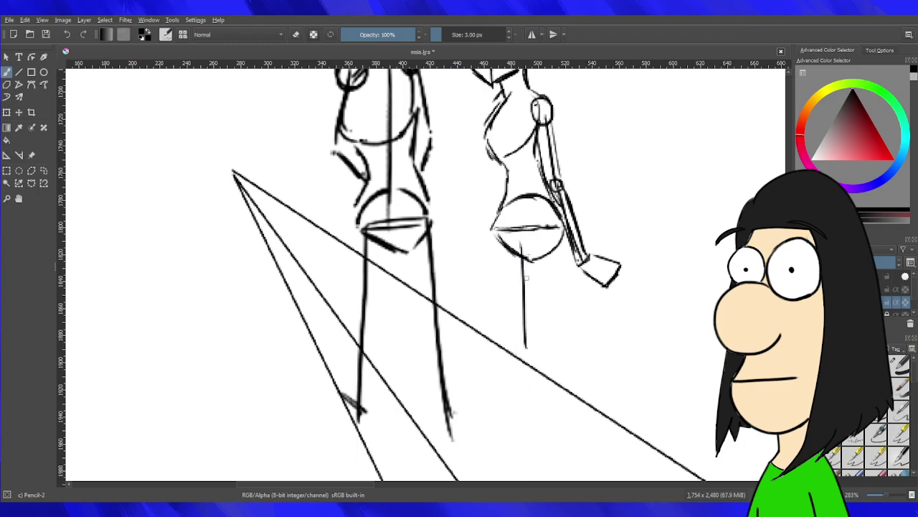
pyautogui.hotkey('ctrl', 'z')
pyautogui.hotkey('ctrl', 'z')
# Sketch the second figure's straight leg line down from the pelvis and a flat wedge-shaped foot at its end.
pyautogui.moveTo(535, 242); pyautogui.dragTo(540, 421)
pyautogui.moveTo(538, 360)
pyautogui.mouseDown()
pyautogui.moveTo(541, 423)
pyautogui.moveTo(493, 426)
pyautogui.moveTo(551, 426)
pyautogui.mouseUp()
pyautogui.scroll(-4, 514, 249)
pyautogui.scroll(1, 514, 270)
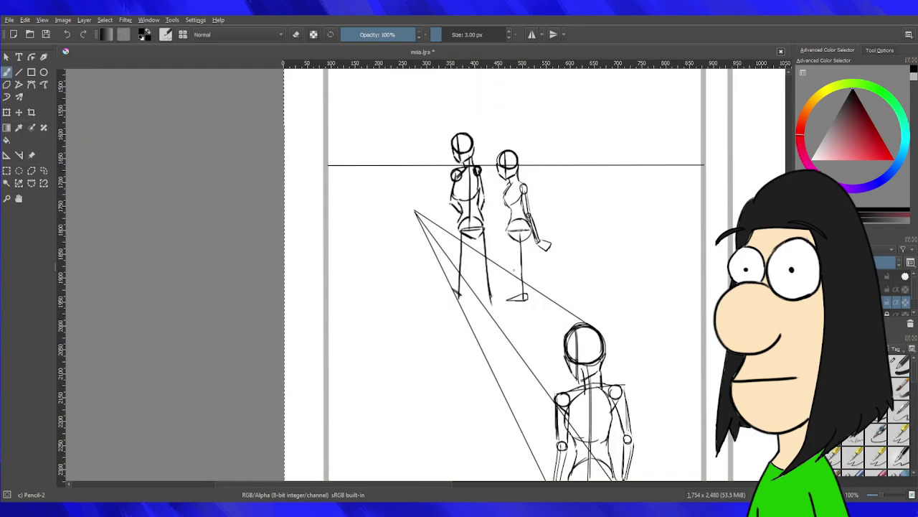
pyautogui.press('+')
pyautogui.press('+')
pyautogui.scroll(-2, 528, 203)
pyautogui.scroll(2, 536, 203)
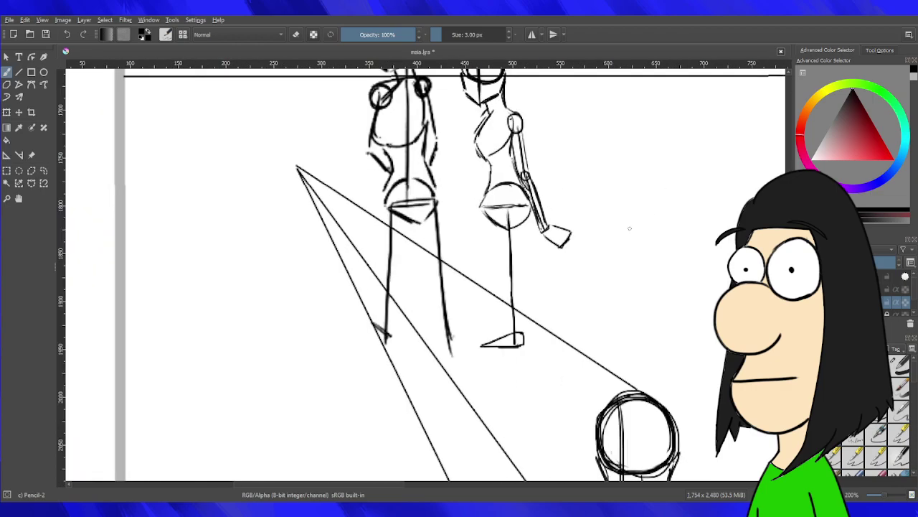
pyautogui.moveTo(631, 227); pyautogui.dragTo(594, 339)
pyautogui.click(7, 171)
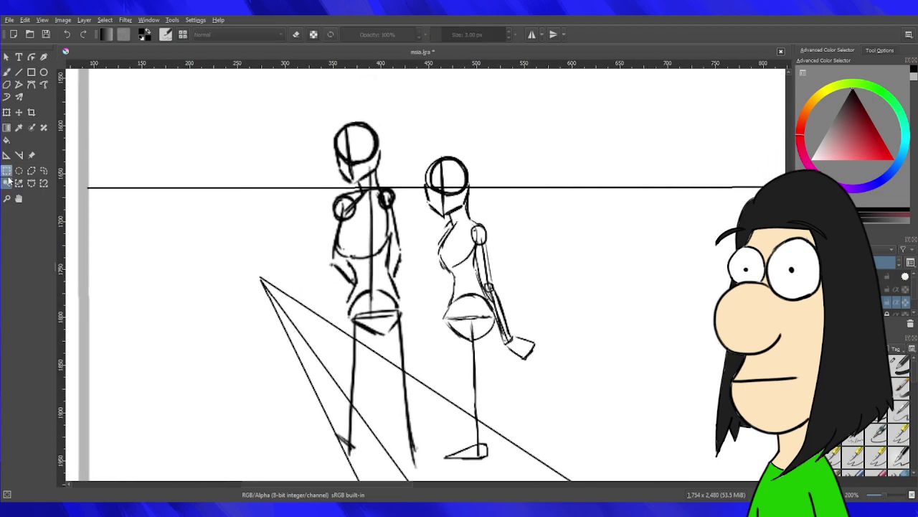
pyautogui.moveTo(414, 145); pyautogui.dragTo(552, 465)
pyautogui.click(517, 460)
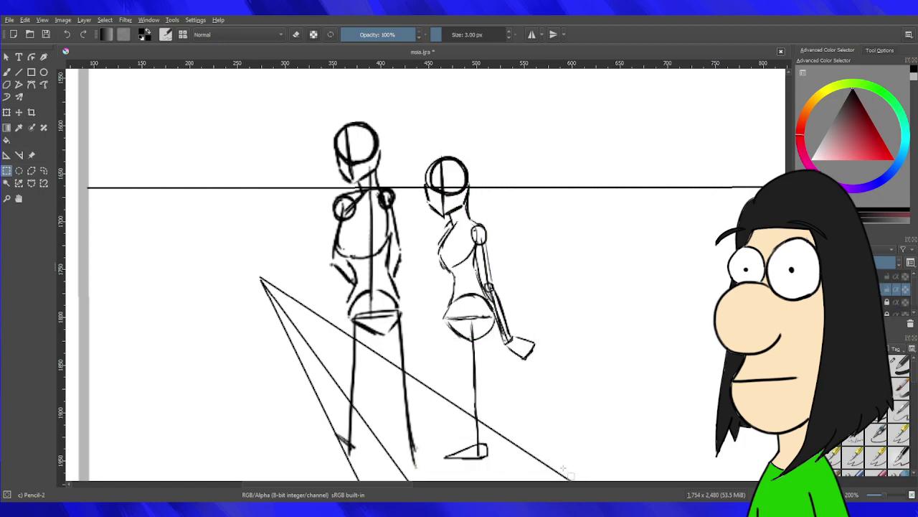
# Outline the second figure with a freehand selection, scale it down and move it closer to the first distant figure.
pyautogui.click(32, 171)
pyautogui.click(44, 170)
pyautogui.moveTo(427, 148)
pyautogui.mouseDown()
pyautogui.moveTo(578, 262)
pyautogui.moveTo(564, 468)
pyautogui.moveTo(470, 486)
pyautogui.moveTo(428, 452)
pyautogui.moveTo(438, 319)
pyautogui.moveTo(414, 147)
pyautogui.mouseUp()
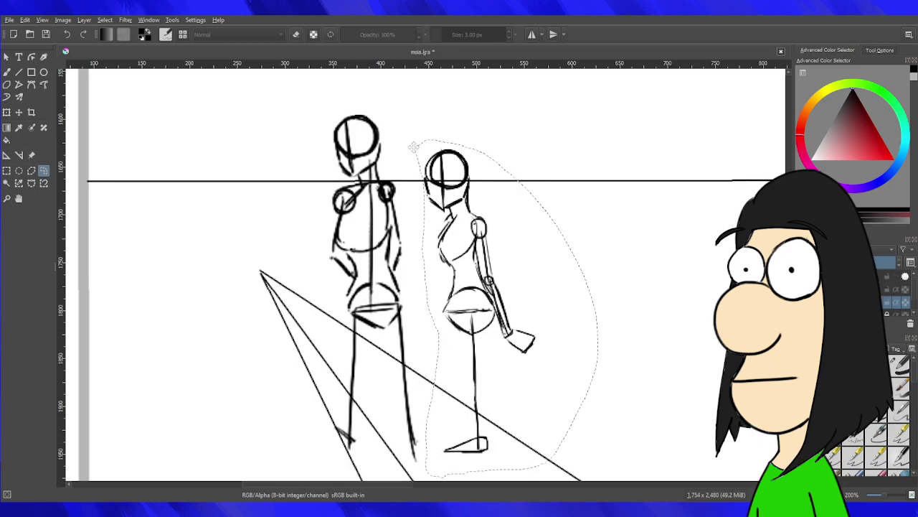
pyautogui.click(7, 170)
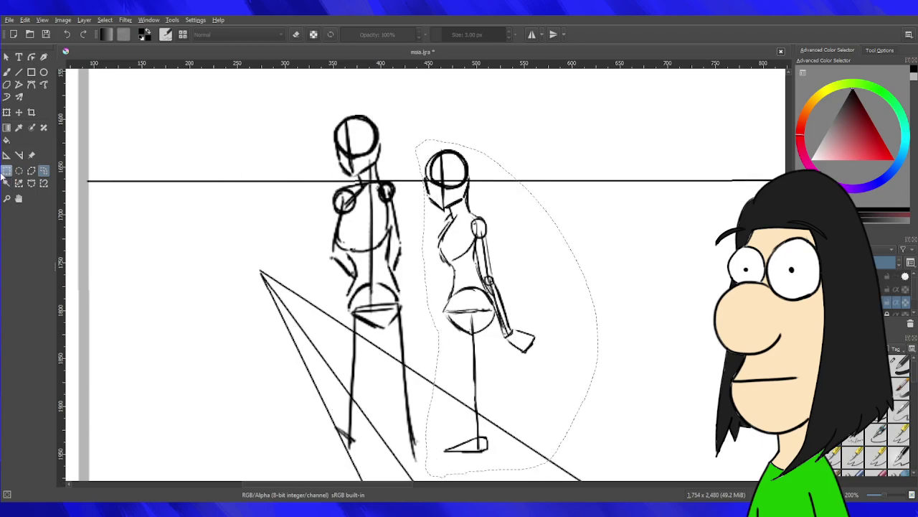
pyautogui.click(9, 113)
pyautogui.moveTo(599, 139); pyautogui.dragTo(564, 208)
pyautogui.moveTo(452, 290); pyautogui.dragTo(440, 226)
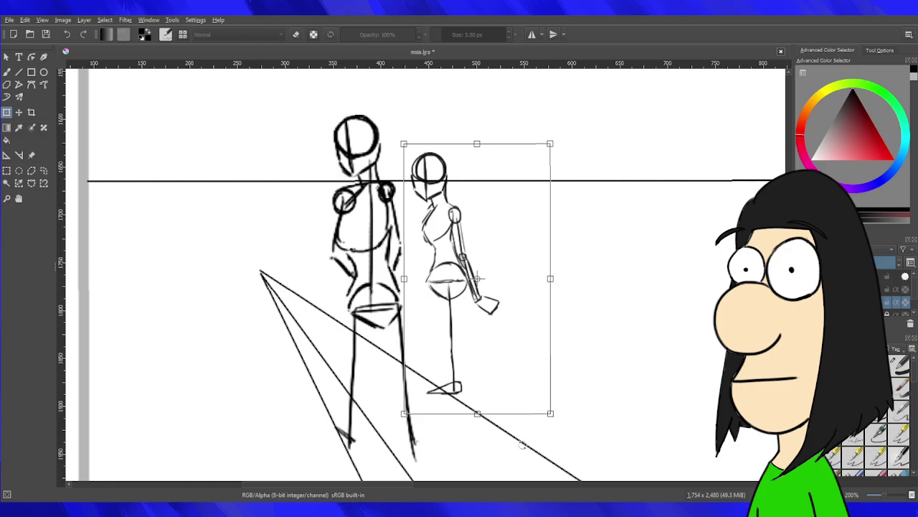
pyautogui.press('Return')
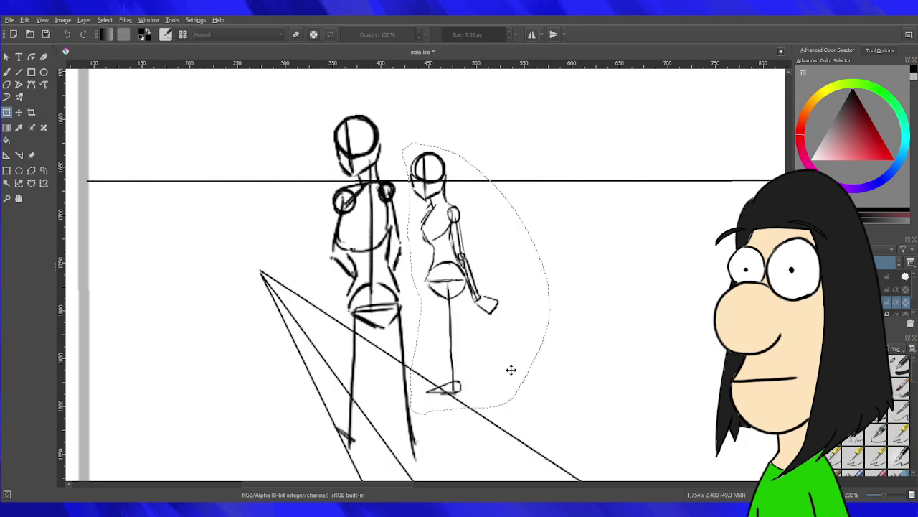
# Build up the second figure's leg with hip, knee and ankle circles, thigh and shin contours, and a pointed foot.
pyautogui.scroll(-5, 666, 365)
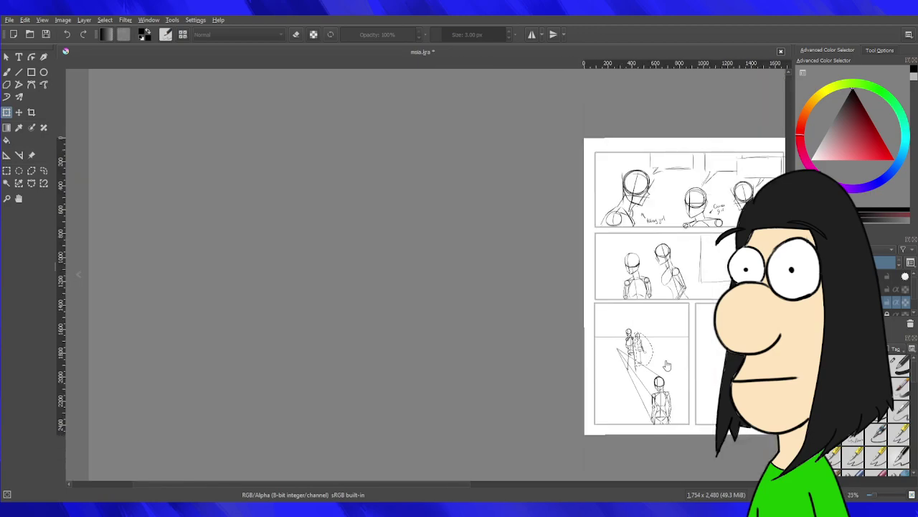
pyautogui.scroll(8, 667, 366)
pyautogui.press('b')
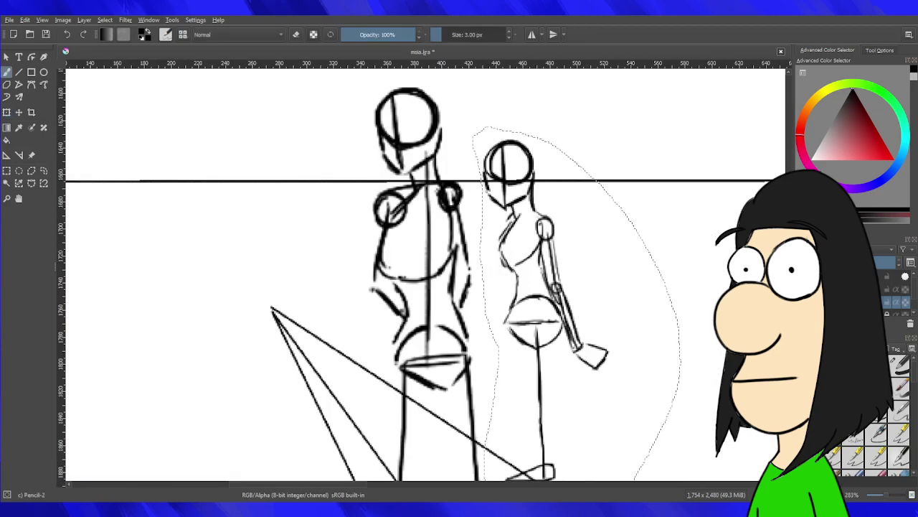
pyautogui.moveTo(486, 348); pyautogui.dragTo(515, 311)
pyautogui.moveTo(568, 357); pyautogui.dragTo(567, 356)
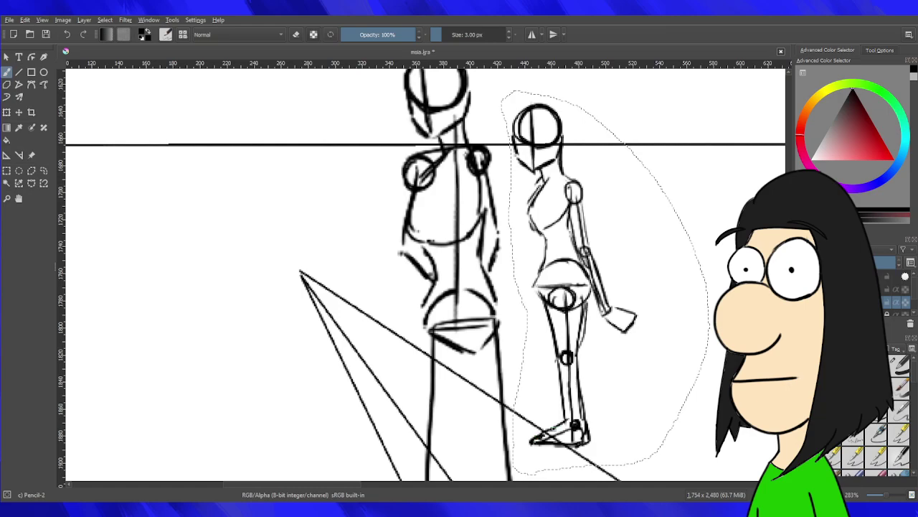
pyautogui.scroll(-5, 559, 407)
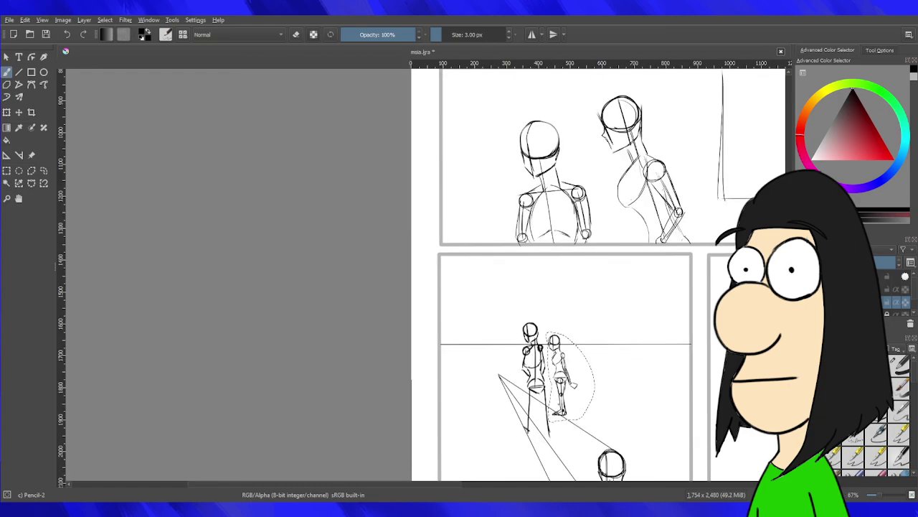
pyautogui.scroll(5, 522, 354)
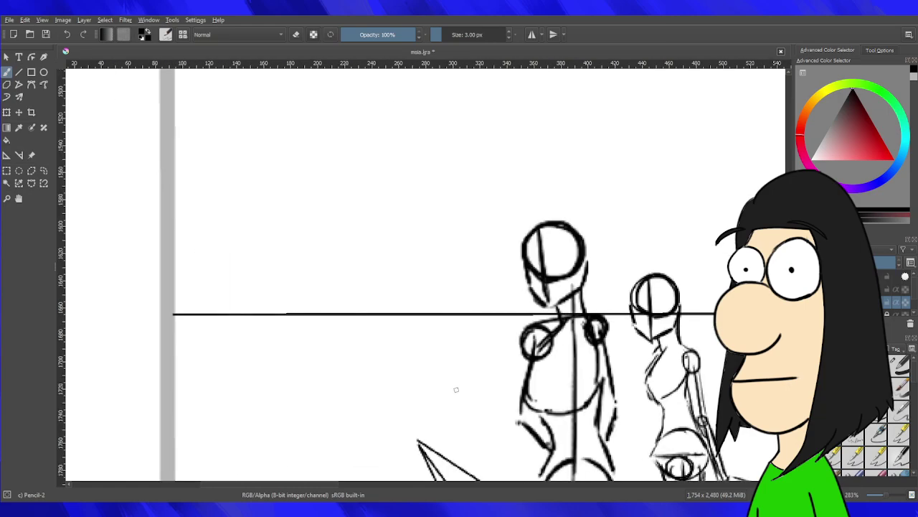
pyautogui.moveTo(511, 307); pyautogui.dragTo(482, 150)
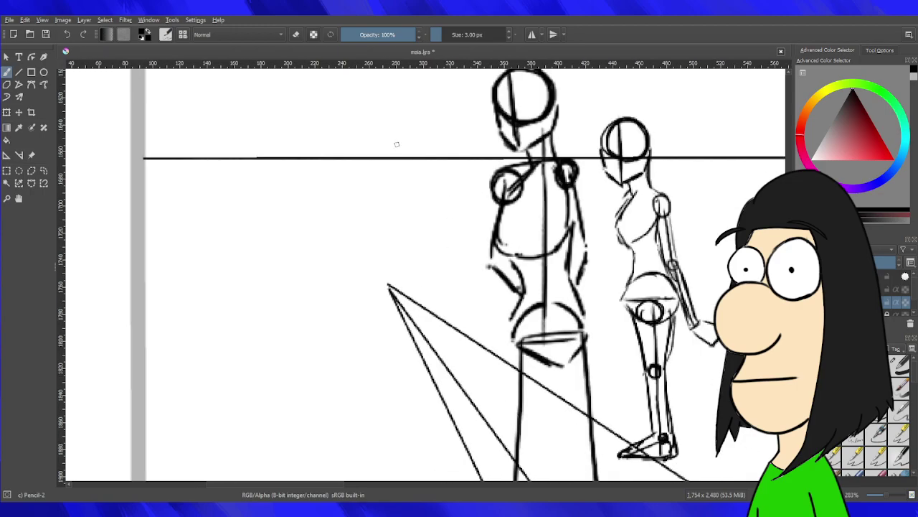
pyautogui.moveTo(409, 256)
pyautogui.mouseDown()
pyautogui.moveTo(461, 259)
pyautogui.moveTo(449, 259)
pyautogui.mouseUp()
pyautogui.hotkey('ctrl', 'z')
pyautogui.hotkey('ctrl', 'z')
pyautogui.hotkey('ctrl', 'z')
pyautogui.hotkey('ctrl', 'z')
pyautogui.hotkey('ctrl', 'z')
pyautogui.scroll(-1, 437, 287)
pyautogui.moveTo(426, 207); pyautogui.dragTo(430, 326)
pyautogui.hotkey('ctrl', 'z')
pyautogui.hotkey('ctrl', 'z')
pyautogui.moveTo(428, 245)
pyautogui.mouseDown()
pyautogui.moveTo(425, 273)
pyautogui.moveTo(431, 236)
pyautogui.moveTo(425, 327)
pyautogui.moveTo(433, 317)
pyautogui.moveTo(416, 338)
pyautogui.moveTo(435, 319)
pyautogui.mouseUp()
pyautogui.hotkey('ctrl', 'z')
pyautogui.hotkey('ctrl', 'z')
pyautogui.hotkey('ctrl', 'z')
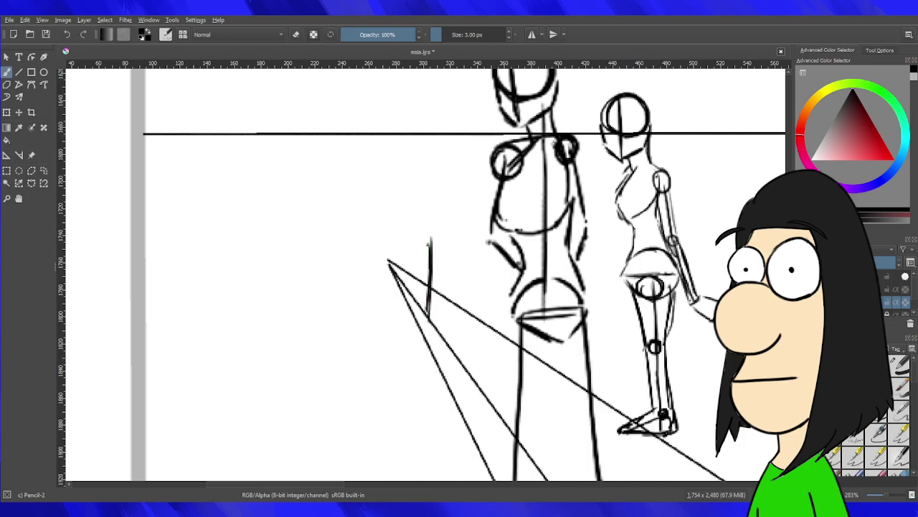
pyautogui.hotkey('ctrl', 'z')
pyautogui.hotkey('ctrl', 'z')
# Sketch a third figure's curved spine across the horizon beside the first distant figure, with a hip line and one leg line below.
pyautogui.moveTo(408, 106)
pyautogui.mouseDown()
pyautogui.moveTo(466, 337)
pyautogui.moveTo(486, 340)
pyautogui.moveTo(480, 333)
pyautogui.moveTo(440, 412)
pyautogui.mouseUp()
pyautogui.hotkey('ctrl', 'z')
pyautogui.moveTo(435, 337); pyautogui.dragTo(439, 432)
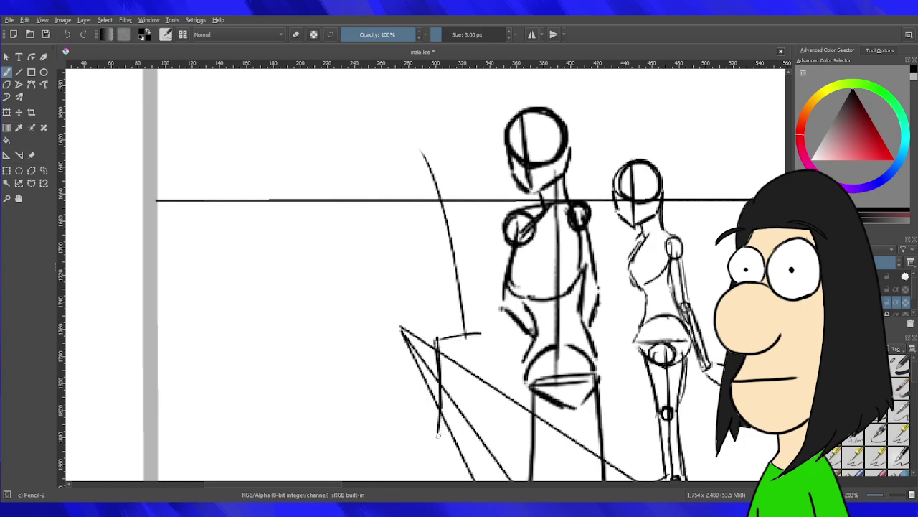
pyautogui.hotkey('ctrl', 'z')
pyautogui.hotkey('ctrl', 'z')
pyautogui.moveTo(439, 339)
pyautogui.mouseDown()
pyautogui.moveTo(444, 404)
pyautogui.moveTo(460, 369)
pyautogui.moveTo(449, 403)
pyautogui.mouseUp()
pyautogui.moveTo(453, 353); pyautogui.dragTo(450, 417)
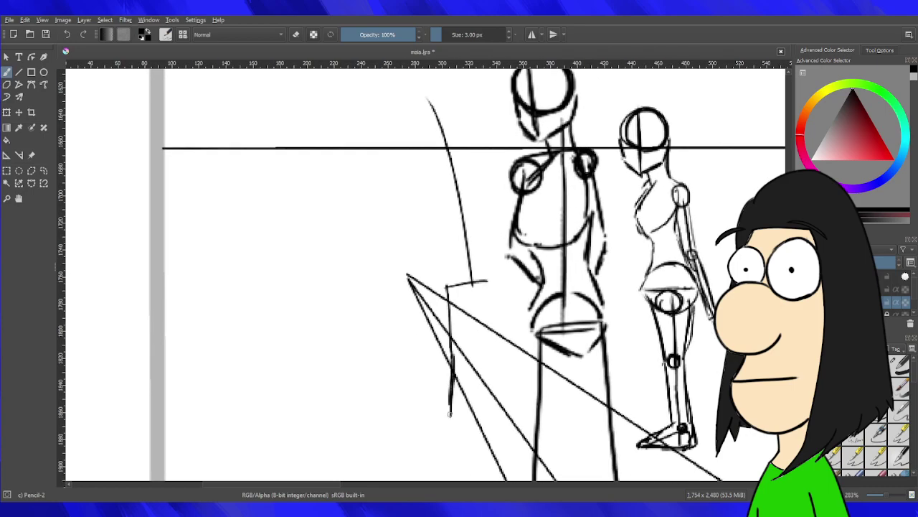
# Sketch the third figure's other leg line and add hip and knee circles and small feet to both legs.
pyautogui.moveTo(490, 285); pyautogui.dragTo(496, 370)
pyautogui.hotkey('ctrl', 'z')
pyautogui.hotkey('ctrl', 'z')
pyautogui.moveTo(444, 280)
pyautogui.mouseDown()
pyautogui.moveTo(488, 282)
pyautogui.moveTo(509, 410)
pyautogui.mouseUp()
pyautogui.moveTo(509, 406)
pyautogui.mouseDown()
pyautogui.moveTo(523, 412)
pyautogui.moveTo(509, 396)
pyautogui.moveTo(521, 412)
pyautogui.mouseUp()
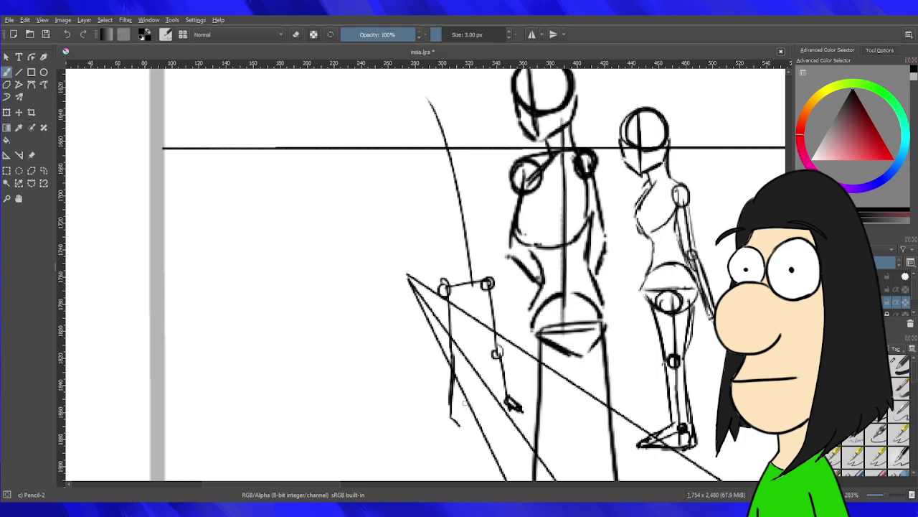
pyautogui.moveTo(441, 416)
pyautogui.mouseDown()
pyautogui.moveTo(463, 416)
pyautogui.moveTo(450, 429)
pyautogui.moveTo(466, 413)
pyautogui.mouseUp()
pyautogui.moveTo(452, 350); pyautogui.dragTo(453, 352)
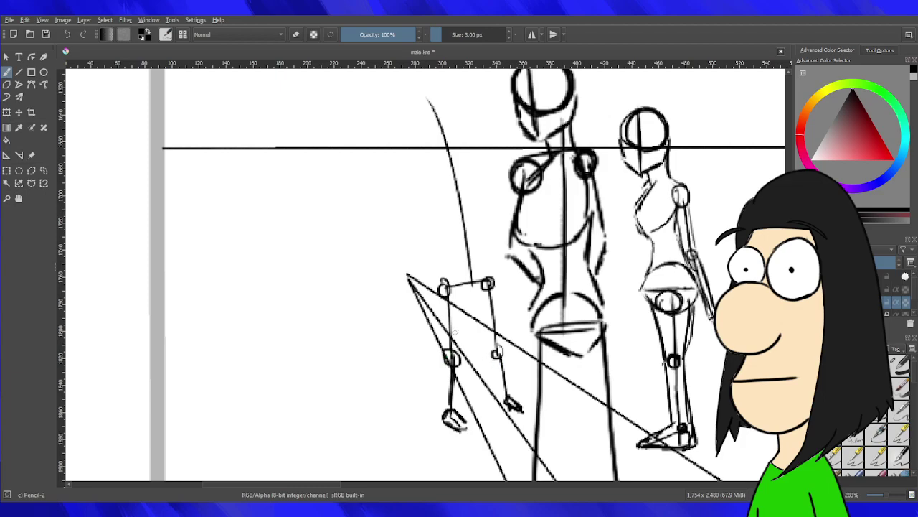
# Outline the third figure's thighs and shins around the leg lines and round out its pelvis above and below the hip line.
pyautogui.moveTo(442, 292); pyautogui.dragTo(449, 357)
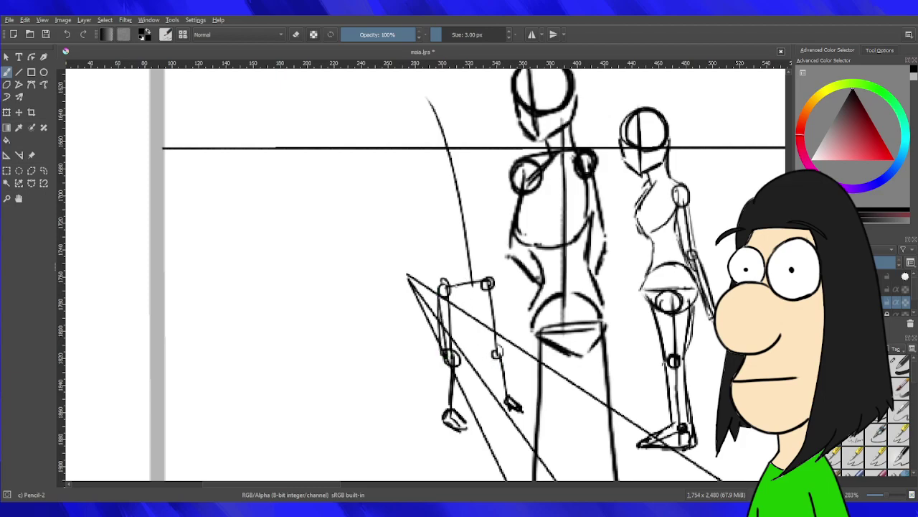
pyautogui.moveTo(444, 281)
pyautogui.mouseDown()
pyautogui.moveTo(465, 261)
pyautogui.moveTo(491, 278)
pyautogui.moveTo(452, 300)
pyautogui.moveTo(474, 310)
pyautogui.moveTo(482, 297)
pyautogui.moveTo(460, 362)
pyautogui.mouseUp()
pyautogui.moveTo(471, 318); pyautogui.dragTo(461, 356)
pyautogui.moveTo(479, 317); pyautogui.dragTo(489, 345)
pyautogui.moveTo(491, 281); pyautogui.dragTo(501, 348)
pyautogui.moveTo(495, 291); pyautogui.dragTo(503, 336)
pyautogui.moveTo(442, 353)
pyautogui.mouseDown()
pyautogui.moveTo(445, 419)
pyautogui.moveTo(446, 402)
pyautogui.moveTo(458, 406)
pyautogui.mouseUp()
pyautogui.moveTo(495, 358)
pyautogui.mouseDown()
pyautogui.moveTo(505, 399)
pyautogui.moveTo(509, 389)
pyautogui.mouseUp()
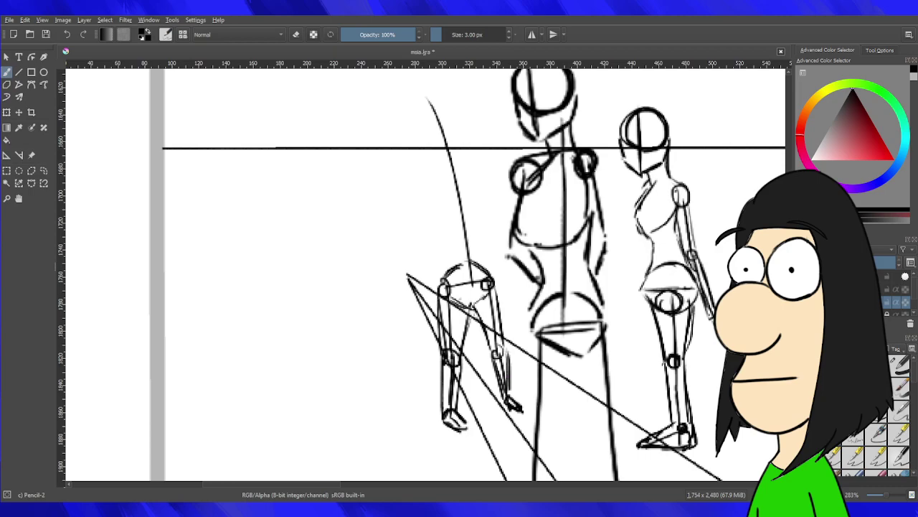
# Sketch the third figure's slanted shoulder line across its spine just below the horizon, with a small circle at each end.
pyautogui.scroll(-3, 499, 355)
pyautogui.scroll(4, 500, 354)
pyautogui.scroll(-4, 494, 405)
pyautogui.scroll(4, 504, 370)
pyautogui.scroll(-3, 460, 350)
pyautogui.scroll(3, 439, 326)
pyautogui.moveTo(378, 212); pyautogui.dragTo(467, 187)
pyautogui.hotkey('ctrl', 'z')
pyautogui.moveTo(374, 213); pyautogui.dragTo(477, 176)
pyautogui.hotkey('ctrl', 'z')
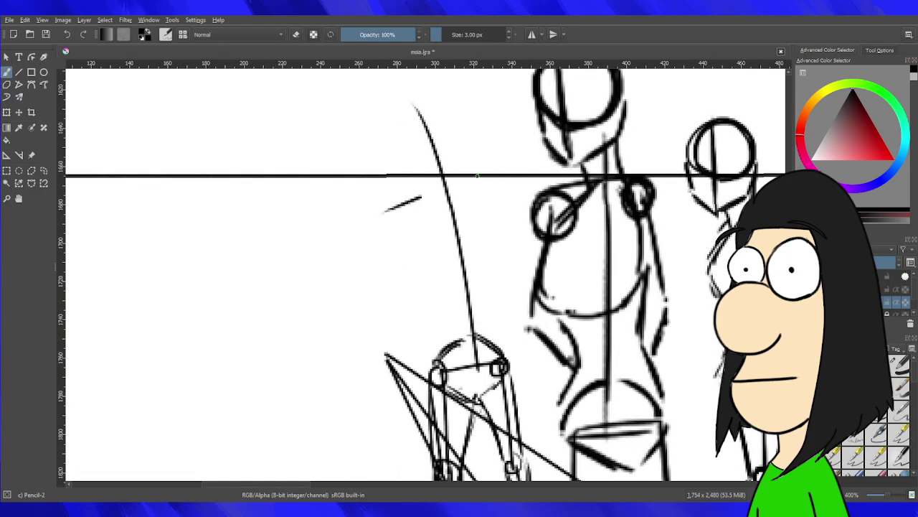
pyautogui.hotkey('ctrl', 'z')
pyautogui.moveTo(383, 211)
pyautogui.mouseDown()
pyautogui.moveTo(441, 200)
pyautogui.moveTo(367, 224)
pyautogui.moveTo(508, 181)
pyautogui.mouseUp()
pyautogui.hotkey('ctrl', 'z')
pyautogui.hotkey('ctrl', 'z')
pyautogui.moveTo(370, 223); pyautogui.dragTo(376, 225)
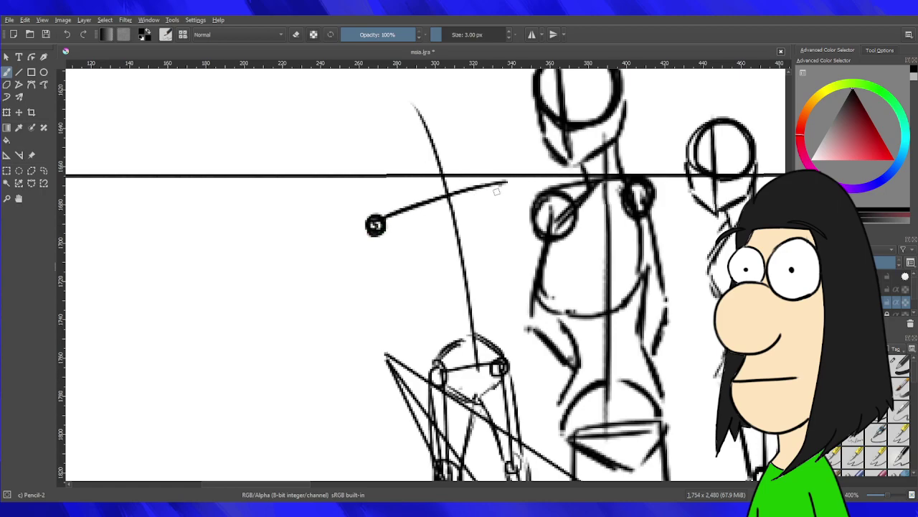
pyautogui.moveTo(505, 180); pyautogui.dragTo(510, 188)
pyautogui.moveTo(442, 188)
pyautogui.mouseDown()
pyautogui.moveTo(408, 235)
pyautogui.moveTo(420, 274)
pyautogui.mouseUp()
pyautogui.moveTo(411, 240)
pyautogui.mouseDown()
pyautogui.moveTo(426, 278)
pyautogui.moveTo(412, 244)
pyautogui.moveTo(448, 287)
pyautogui.mouseUp()
pyautogui.moveTo(412, 259); pyautogui.dragTo(468, 294)
pyautogui.hotkey('ctrl', 'z')
pyautogui.hotkey('ctrl', 'z')
pyautogui.hotkey('ctrl', 'z')
pyautogui.hotkey('ctrl', 'z')
pyautogui.hotkey('ctrl', 'z')
pyautogui.hotkey('ctrl', 'z')
pyautogui.hotkey('ctrl', 'z')
pyautogui.hotkey('ctrl', 'z')
pyautogui.hotkey('ctrl', 'z')
pyautogui.moveTo(437, 185)
pyautogui.mouseDown()
pyautogui.moveTo(412, 228)
pyautogui.moveTo(416, 270)
pyautogui.mouseUp()
pyautogui.moveTo(411, 228); pyautogui.dragTo(446, 292)
pyautogui.hotkey('ctrl', 'z')
pyautogui.hotkey('ctrl', 'z')
pyautogui.hotkey('ctrl', 'z')
# Try a wide oval ribcage around the third figure's spine, with short lines joining it to both shoulder circles.
pyautogui.moveTo(434, 191)
pyautogui.mouseDown()
pyautogui.moveTo(401, 255)
pyautogui.moveTo(426, 199)
pyautogui.moveTo(407, 273)
pyautogui.moveTo(415, 222)
pyautogui.moveTo(409, 280)
pyautogui.mouseUp()
pyautogui.moveTo(414, 223)
pyautogui.mouseDown()
pyautogui.moveTo(407, 262)
pyautogui.moveTo(454, 303)
pyautogui.mouseUp()
pyautogui.moveTo(419, 280); pyautogui.dragTo(465, 303)
pyautogui.moveTo(452, 179); pyautogui.dragTo(493, 209)
pyautogui.hotkey('ctrl', 'z')
pyautogui.moveTo(448, 180)
pyautogui.mouseDown()
pyautogui.moveTo(500, 221)
pyautogui.moveTo(495, 215)
pyautogui.moveTo(508, 239)
pyautogui.mouseUp()
pyautogui.moveTo(482, 203)
pyautogui.mouseDown()
pyautogui.moveTo(505, 233)
pyautogui.moveTo(470, 304)
pyautogui.mouseUp()
pyautogui.hotkey('ctrl', 'z')
pyautogui.moveTo(508, 239); pyautogui.dragTo(479, 297)
pyautogui.moveTo(510, 257); pyautogui.dragTo(471, 302)
pyautogui.moveTo(372, 214)
pyautogui.mouseDown()
pyautogui.moveTo(387, 246)
pyautogui.moveTo(409, 251)
pyautogui.mouseUp()
pyautogui.moveTo(506, 197); pyautogui.dragTo(501, 224)
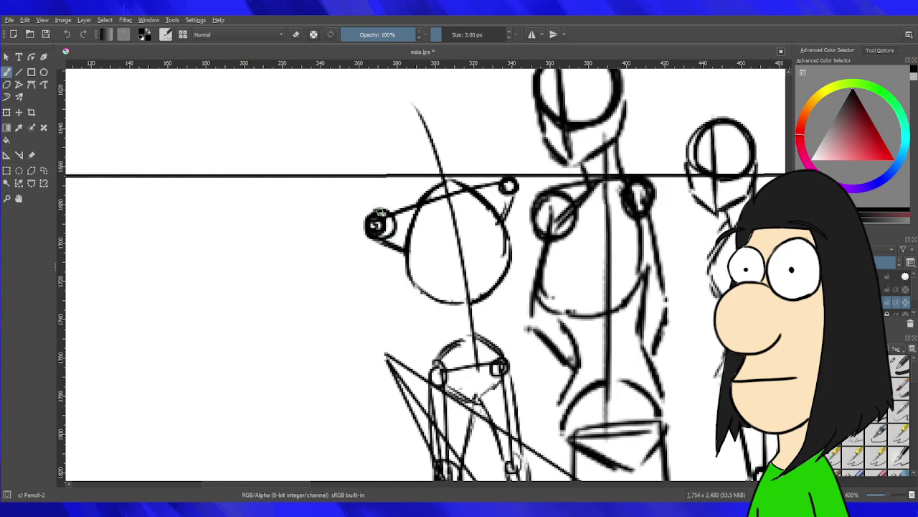
# Undo the lines joining the third figure's ribcage to its shoulder circles.
pyautogui.scroll(-1, 447, 250)
pyautogui.scroll(2, 469, 307)
pyautogui.scroll(-3, 569, 272)
pyautogui.scroll(1, 569, 272)
pyautogui.moveTo(569, 272); pyautogui.dragTo(575, 290)
pyautogui.hotkey('ctrl', 'z')
pyautogui.hotkey('ctrl', 'z')
pyautogui.hotkey('ctrl', 'z')
pyautogui.hotkey('ctrl', 'z')
pyautogui.hotkey('ctrl', 'z')
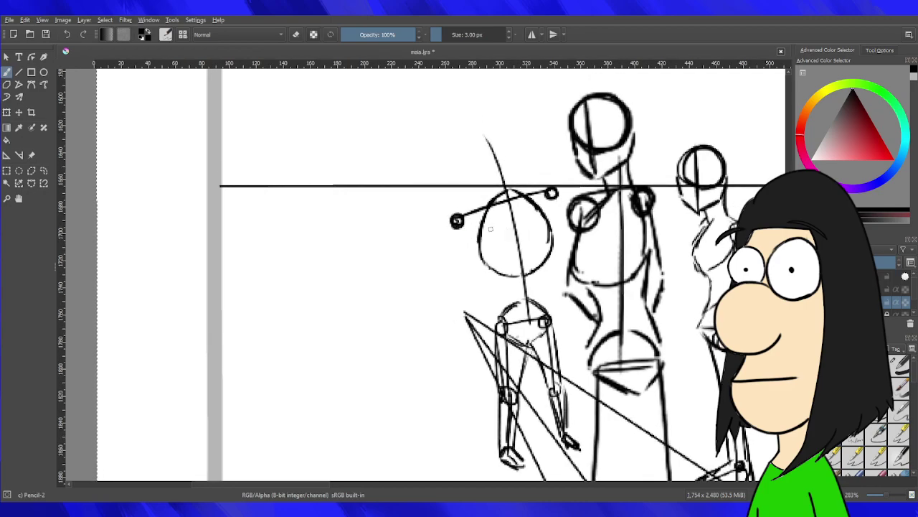
# Try reshaping the third figure's ribcage into a narrower form with sides tapering toward the waist.
pyautogui.moveTo(482, 226)
pyautogui.mouseDown()
pyautogui.moveTo(518, 191)
pyautogui.moveTo(535, 208)
pyautogui.moveTo(486, 265)
pyautogui.moveTo(500, 199)
pyautogui.moveTo(481, 220)
pyautogui.mouseUp()
pyautogui.hotkey('ctrl', 'z')
pyautogui.moveTo(508, 191)
pyautogui.mouseDown()
pyautogui.moveTo(485, 229)
pyautogui.moveTo(485, 249)
pyautogui.moveTo(512, 267)
pyautogui.mouseUp()
pyautogui.hotkey('ctrl', 'z')
pyautogui.hotkey('ctrl', 'z')
pyautogui.moveTo(500, 195)
pyautogui.mouseDown()
pyautogui.moveTo(480, 248)
pyautogui.moveTo(522, 274)
pyautogui.mouseUp()
pyautogui.hotkey('ctrl', 'z')
pyautogui.moveTo(507, 191)
pyautogui.mouseDown()
pyautogui.moveTo(543, 221)
pyautogui.moveTo(547, 239)
pyautogui.moveTo(535, 262)
pyautogui.mouseUp()
pyautogui.moveTo(548, 231)
pyautogui.mouseDown()
pyautogui.moveTo(529, 276)
pyautogui.moveTo(515, 267)
pyautogui.moveTo(524, 256)
pyautogui.moveTo(495, 317)
pyautogui.mouseUp()
pyautogui.hotkey('ctrl', 'z')
pyautogui.moveTo(489, 251); pyautogui.dragTo(500, 296)
pyautogui.hotkey('ctrl', 'z')
pyautogui.hotkey('ctrl', 'z')
pyautogui.hotkey('ctrl', 'z')
pyautogui.hotkey('ctrl', 'z')
pyautogui.hotkey('ctrl', 'z')
pyautogui.hotkey('ctrl', 'z')
pyautogui.hotkey('ctrl', 'z')
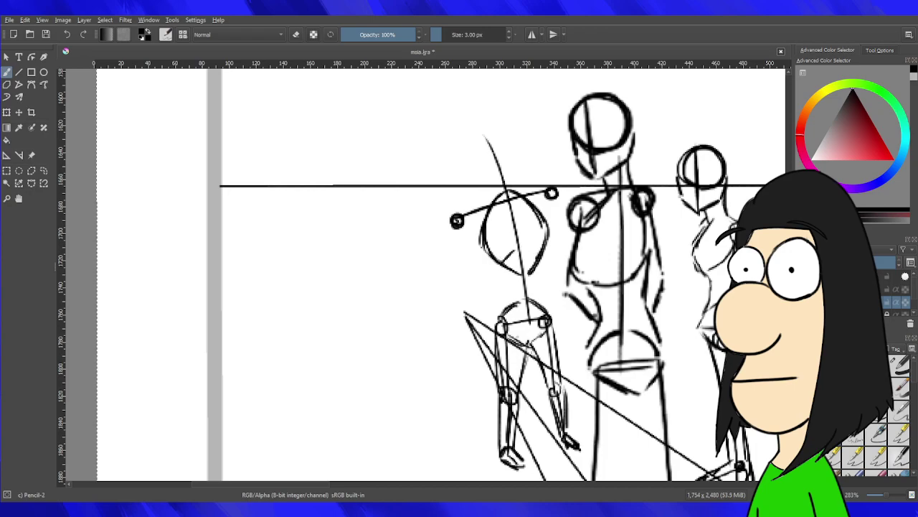
# Undo the ribcage strokes around the third figure's spine, keeping the shoulder line and circles.
pyautogui.hotkey('ctrl', 'z')
pyautogui.hotkey('ctrl', 'z')
pyautogui.hotkey('ctrl', 'z')
pyautogui.hotkey('ctrl', 'z')
pyautogui.hotkey('ctrl', 'z')
pyautogui.hotkey('ctrl', 'z')
pyautogui.hotkey('ctrl', 'z')
pyautogui.hotkey('ctrl', 'z')
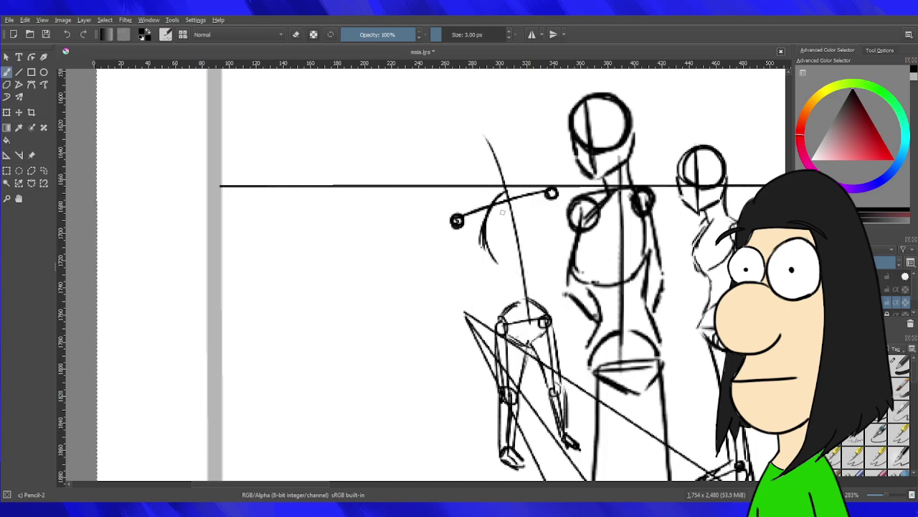
pyautogui.hotkey('ctrl', 'z')
pyautogui.hotkey('ctrl', 'z')
# Redraw the third figure's ribcage as a narrower oval and add curved waist lines running down to the pelvis.
pyautogui.moveTo(500, 204); pyautogui.dragTo(490, 251)
pyautogui.hotkey('ctrl', 'z')
pyautogui.moveTo(499, 204); pyautogui.dragTo(496, 266)
pyautogui.hotkey('ctrl', 'z')
pyautogui.hotkey('ctrl', 'z')
pyautogui.moveTo(503, 200)
pyautogui.mouseDown()
pyautogui.moveTo(490, 253)
pyautogui.moveTo(496, 271)
pyautogui.mouseUp()
pyautogui.moveTo(508, 195)
pyautogui.mouseDown()
pyautogui.moveTo(538, 219)
pyautogui.moveTo(547, 248)
pyautogui.moveTo(542, 266)
pyautogui.moveTo(524, 273)
pyautogui.moveTo(532, 275)
pyautogui.moveTo(509, 272)
pyautogui.moveTo(503, 312)
pyautogui.mouseUp()
pyautogui.moveTo(504, 280); pyautogui.dragTo(500, 314)
pyautogui.moveTo(544, 269); pyautogui.dragTo(550, 301)
pyautogui.hotkey('ctrl', 'z')
pyautogui.moveTo(545, 249); pyautogui.dragTo(549, 300)
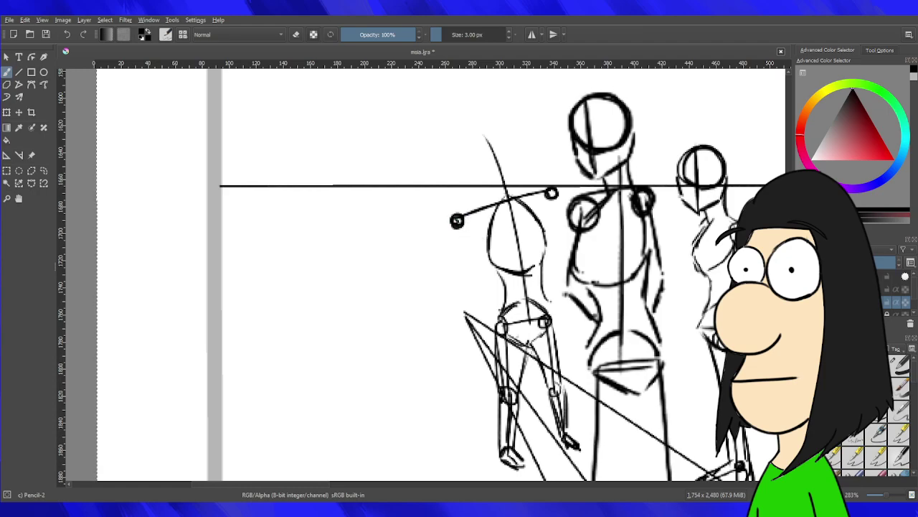
# Reinforce the third figure's ribcage contour, enlarge both shoulder circles and connect the outer shoulder to the ribcage.
pyautogui.scroll(3, 486, 234)
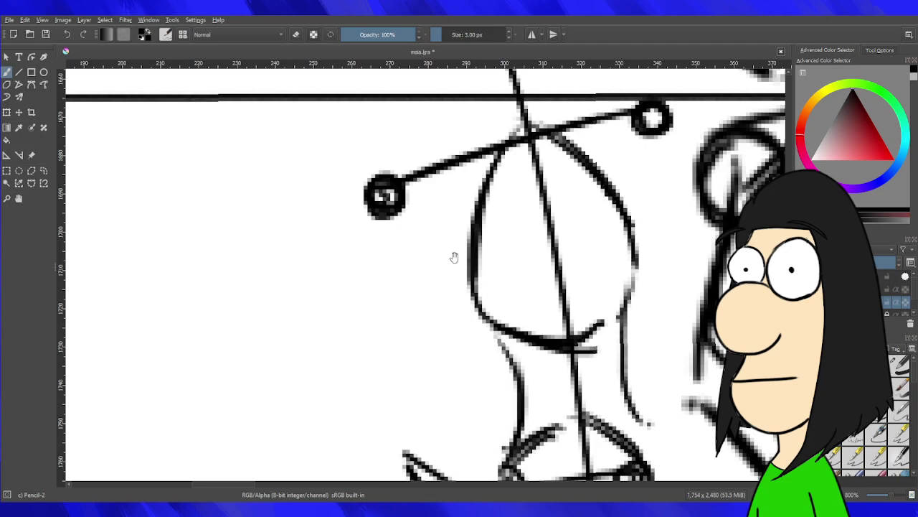
pyautogui.moveTo(510, 156)
pyautogui.mouseDown()
pyautogui.moveTo(451, 238)
pyautogui.moveTo(455, 281)
pyautogui.mouseUp()
pyautogui.moveTo(453, 236); pyautogui.dragTo(459, 317)
pyautogui.moveTo(448, 281); pyautogui.dragTo(475, 334)
pyautogui.moveTo(522, 153)
pyautogui.mouseDown()
pyautogui.moveTo(608, 220)
pyautogui.moveTo(622, 265)
pyautogui.moveTo(614, 317)
pyautogui.mouseUp()
pyautogui.moveTo(400, 212)
pyautogui.mouseDown()
pyautogui.moveTo(352, 247)
pyautogui.moveTo(391, 201)
pyautogui.mouseUp()
pyautogui.moveTo(615, 145)
pyautogui.mouseDown()
pyautogui.moveTo(593, 159)
pyautogui.moveTo(605, 175)
pyautogui.mouseUp()
pyautogui.hotkey('ctrl', 'z')
pyautogui.moveTo(380, 268)
pyautogui.mouseDown()
pyautogui.moveTo(449, 294)
pyautogui.moveTo(443, 286)
pyautogui.mouseUp()
pyautogui.hotkey('ctrl', 'z')
# Add hip and knee circles to the central distant figure and outline its thighs around the leg lines.
pyautogui.scroll(-4, 375, 365)
pyautogui.scroll(-2, 381, 385)
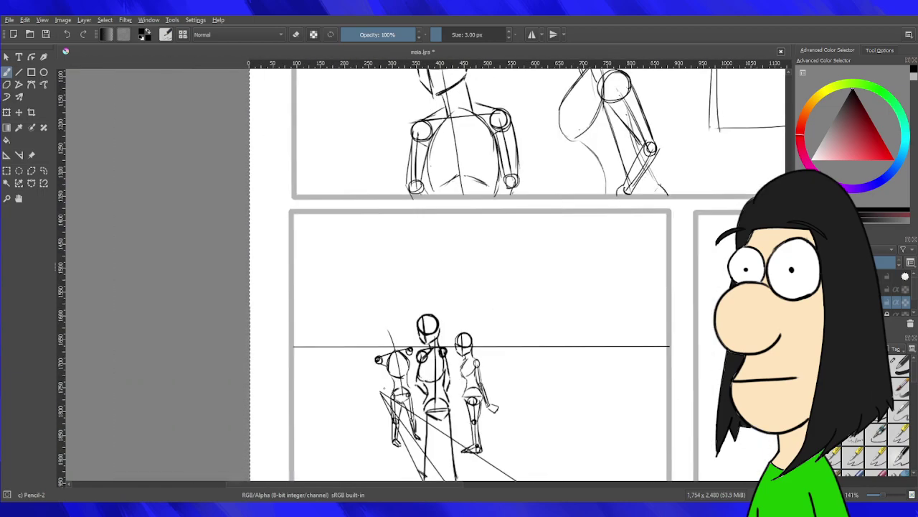
pyautogui.scroll(2, 391, 393)
pyautogui.scroll(-2, 373, 275)
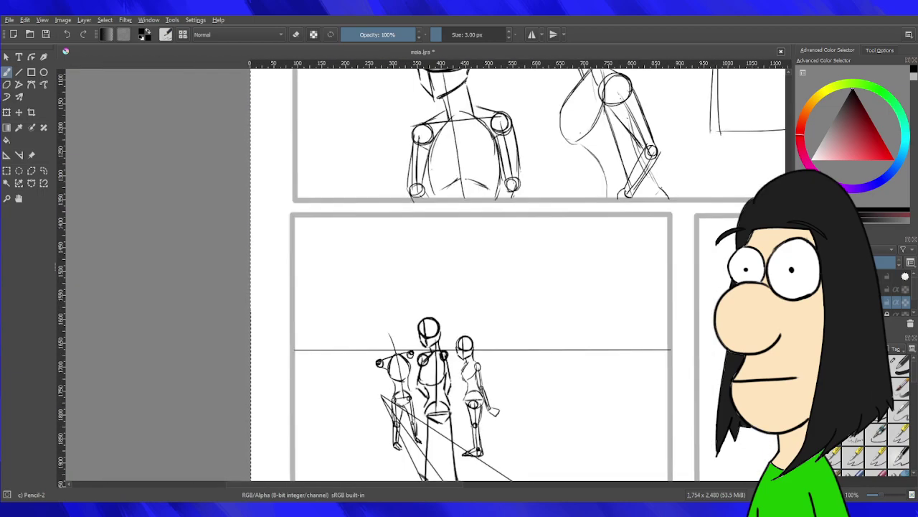
pyautogui.scroll(2, 373, 275)
pyautogui.scroll(-4, 373, 275)
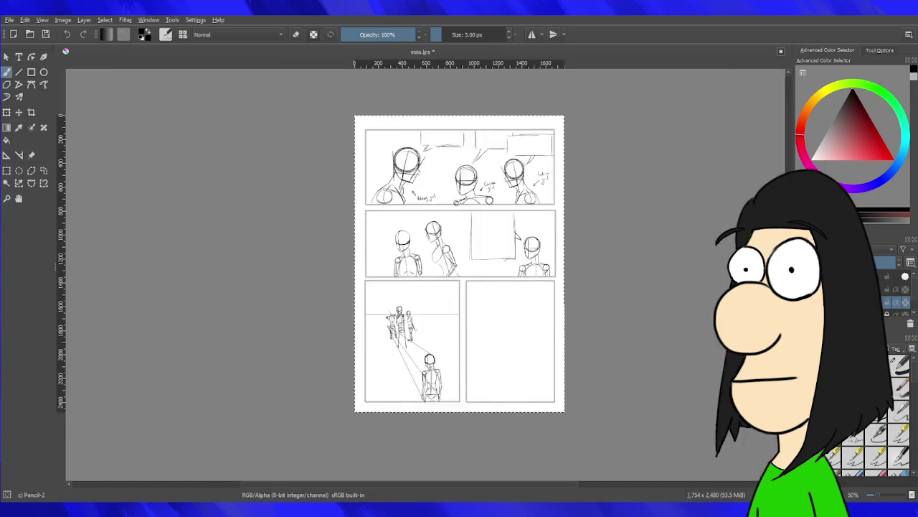
pyautogui.scroll(4, 397, 333)
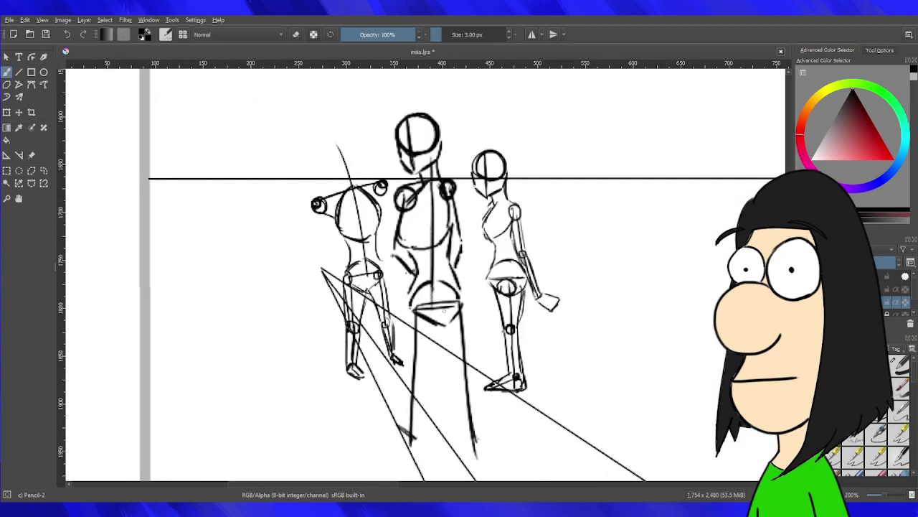
pyautogui.moveTo(428, 308)
pyautogui.mouseDown()
pyautogui.moveTo(425, 320)
pyautogui.moveTo(450, 322)
pyautogui.mouseUp()
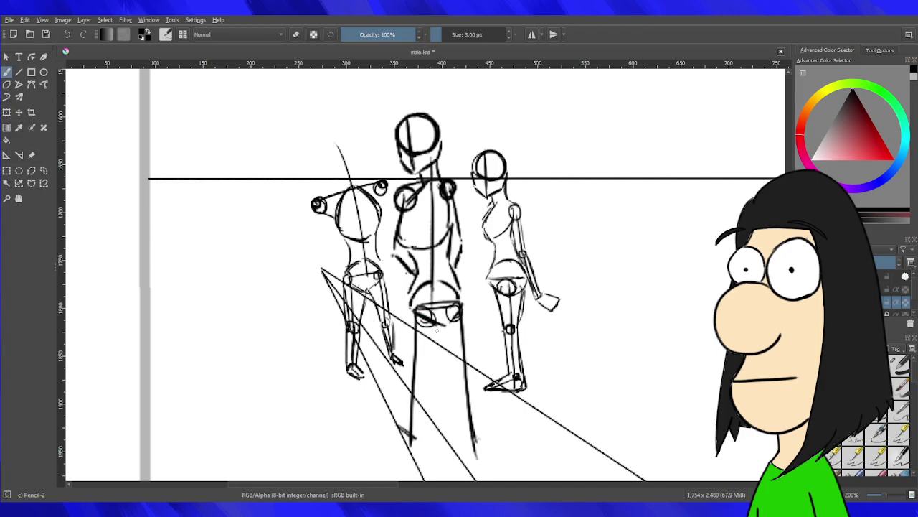
pyautogui.moveTo(418, 374); pyautogui.dragTo(465, 373)
pyautogui.moveTo(410, 310); pyautogui.dragTo(408, 368)
pyautogui.moveTo(439, 323)
pyautogui.mouseDown()
pyautogui.moveTo(424, 374)
pyautogui.moveTo(456, 361)
pyautogui.moveTo(458, 349)
pyautogui.mouseUp()
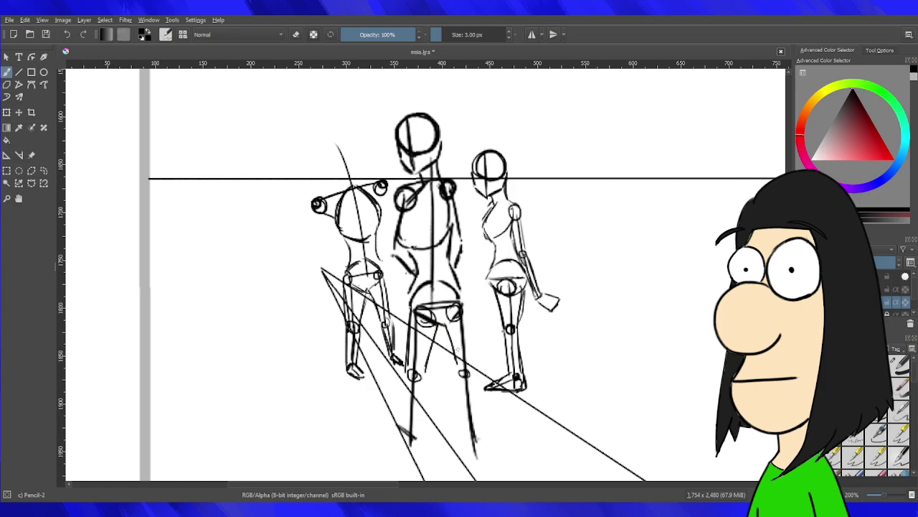
pyautogui.moveTo(464, 294); pyautogui.dragTo(472, 378)
pyautogui.moveTo(442, 349); pyautogui.dragTo(463, 312)
# Complete the central distant figure's lower legs with ankle circles, rounded feet and shin contours.
pyautogui.moveTo(431, 389)
pyautogui.mouseDown()
pyautogui.moveTo(408, 399)
pyautogui.moveTo(428, 415)
pyautogui.mouseUp()
pyautogui.hotkey('ctrl', 'z')
pyautogui.moveTo(436, 391)
pyautogui.mouseDown()
pyautogui.moveTo(447, 414)
pyautogui.moveTo(412, 410)
pyautogui.mouseUp()
pyautogui.hotkey('ctrl', 'z')
pyautogui.moveTo(491, 391); pyautogui.dragTo(487, 410)
pyautogui.moveTo(429, 334); pyautogui.dragTo(421, 395)
pyautogui.moveTo(426, 335)
pyautogui.mouseDown()
pyautogui.moveTo(425, 399)
pyautogui.moveTo(433, 387)
pyautogui.mouseUp()
pyautogui.hotkey('ctrl', 'z')
pyautogui.moveTo(445, 340)
pyautogui.mouseDown()
pyautogui.moveTo(435, 392)
pyautogui.moveTo(443, 342)
pyautogui.moveTo(477, 389)
pyautogui.mouseUp()
pyautogui.moveTo(487, 340)
pyautogui.mouseDown()
pyautogui.moveTo(476, 389)
pyautogui.moveTo(495, 395)
pyautogui.moveTo(495, 386)
pyautogui.mouseUp()
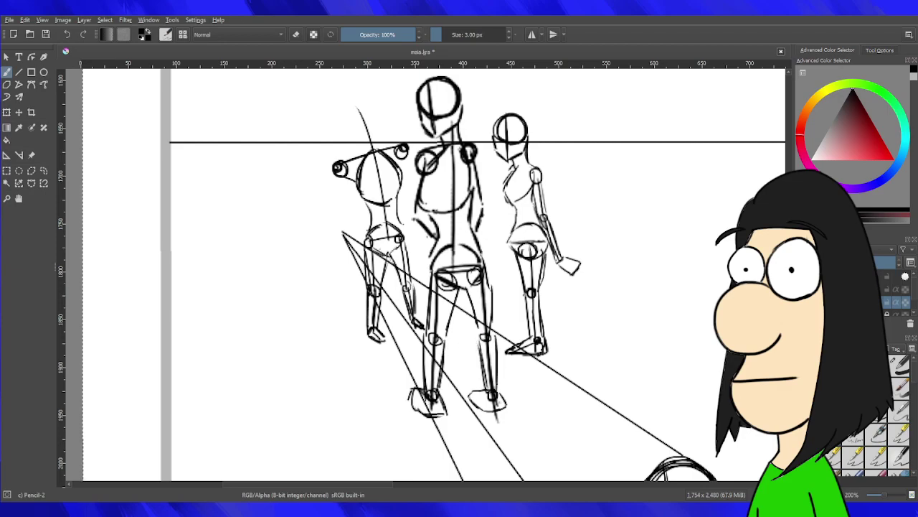
# Examine the three distant figures up close and against the whole comic page to judge the third panel's composition.
pyautogui.scroll(-6, 486, 326)
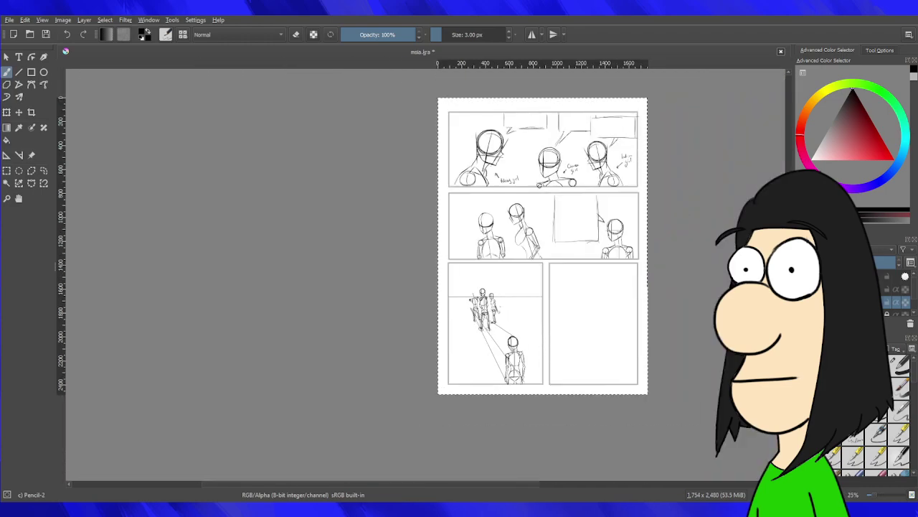
pyautogui.scroll(3, 500, 306)
pyautogui.scroll(3, 452, 280)
pyautogui.scroll(-5, 452, 280)
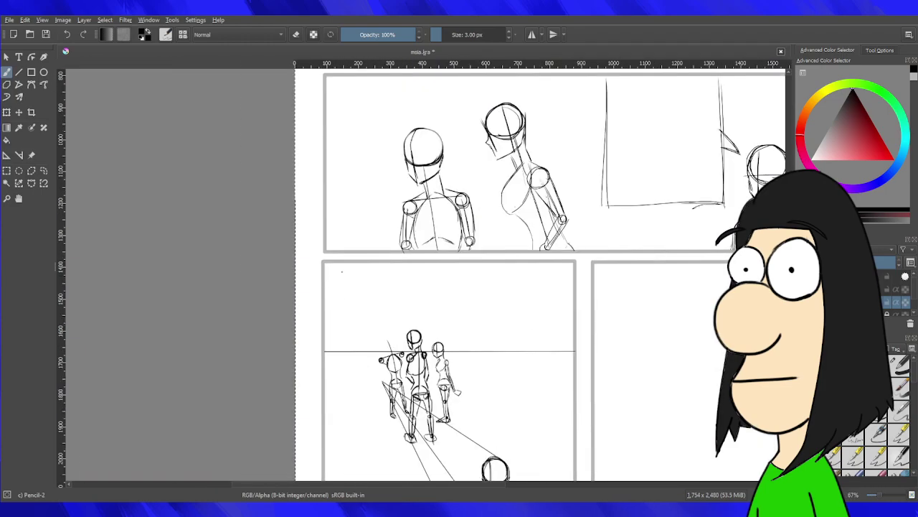
pyautogui.scroll(4, 581, 247)
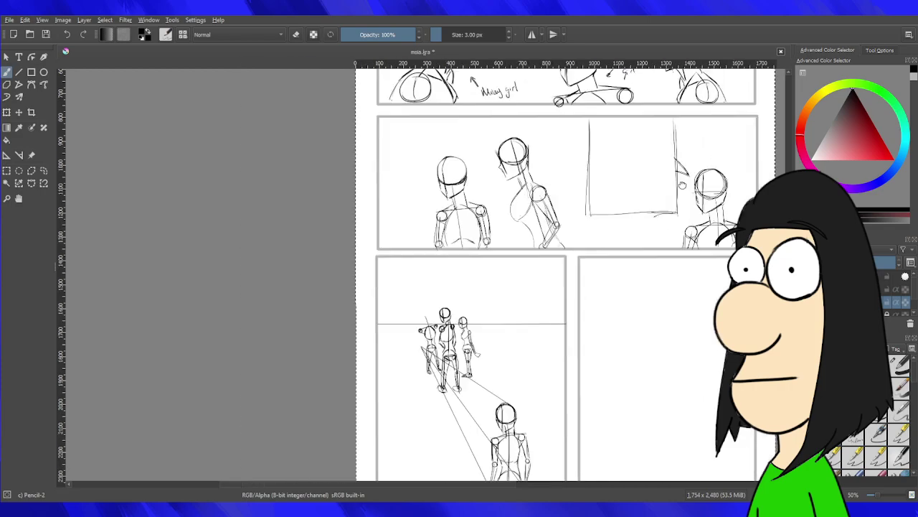
pyautogui.scroll(3, 581, 247)
pyautogui.scroll(-2, 580, 247)
pyautogui.scroll(2, 580, 247)
pyautogui.scroll(-1, 580, 247)
pyautogui.scroll(-2, 487, 333)
pyautogui.scroll(3, 479, 391)
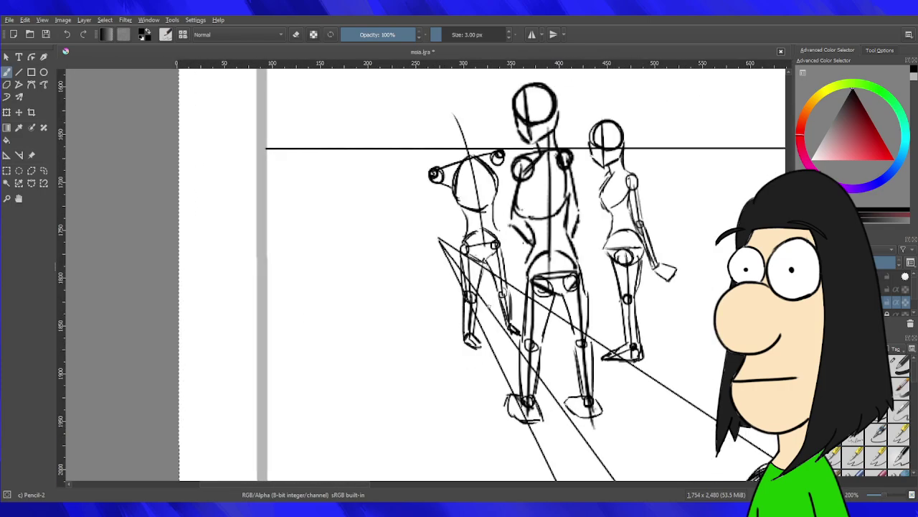
pyautogui.scroll(-4, 489, 307)
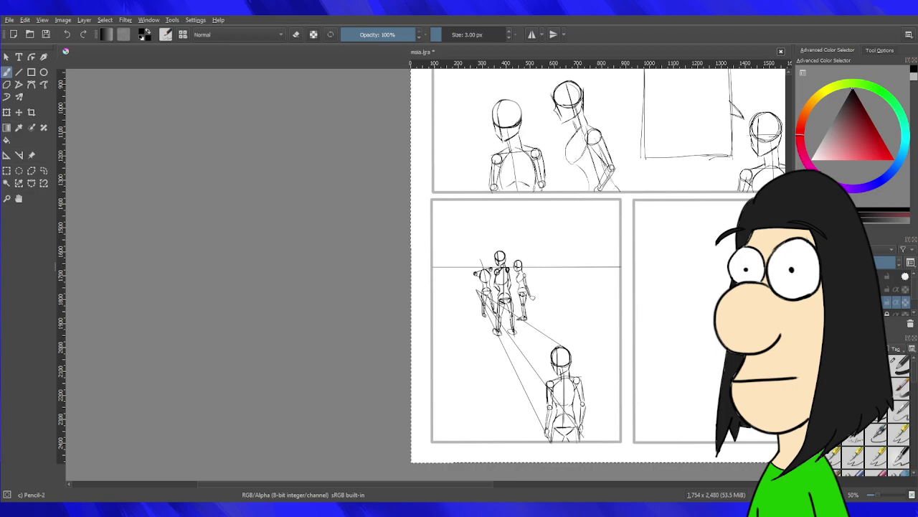
pyautogui.scroll(-2, 520, 317)
pyautogui.scroll(6, 505, 309)
pyautogui.scroll(-2, 496, 284)
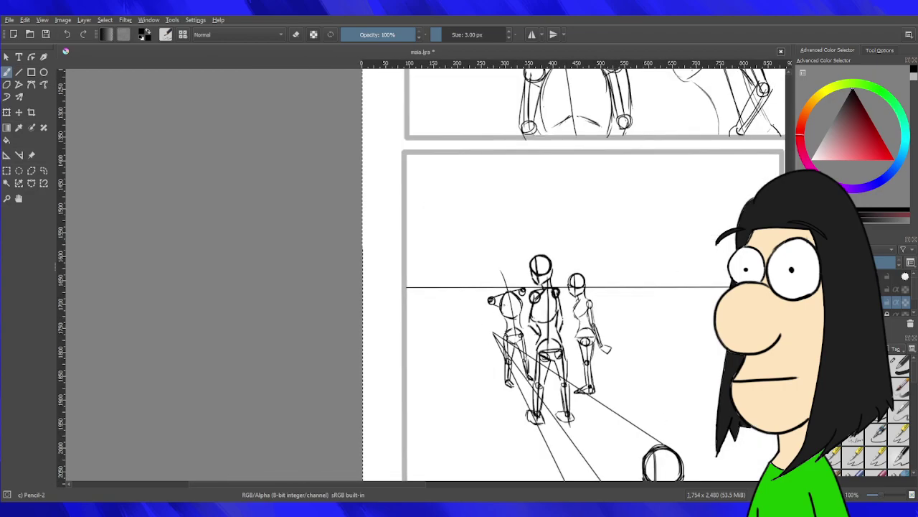
pyautogui.scroll(3, 505, 309)
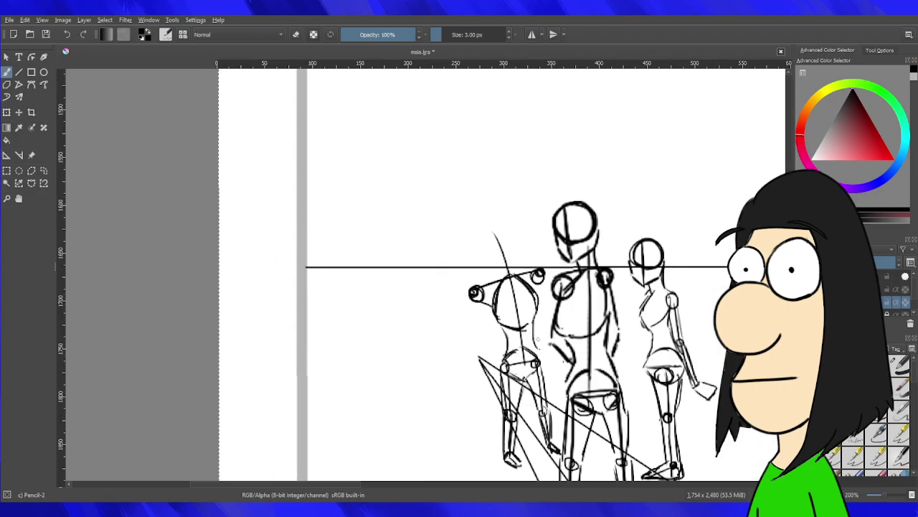
# Draw the third figure's arm lines down from both shoulders with elbow circles, and mark the central figure's bent elbow.
pyautogui.scroll(2, 573, 294)
pyautogui.moveTo(379, 289)
pyautogui.mouseDown()
pyautogui.moveTo(448, 236)
pyautogui.moveTo(471, 331)
pyautogui.mouseUp()
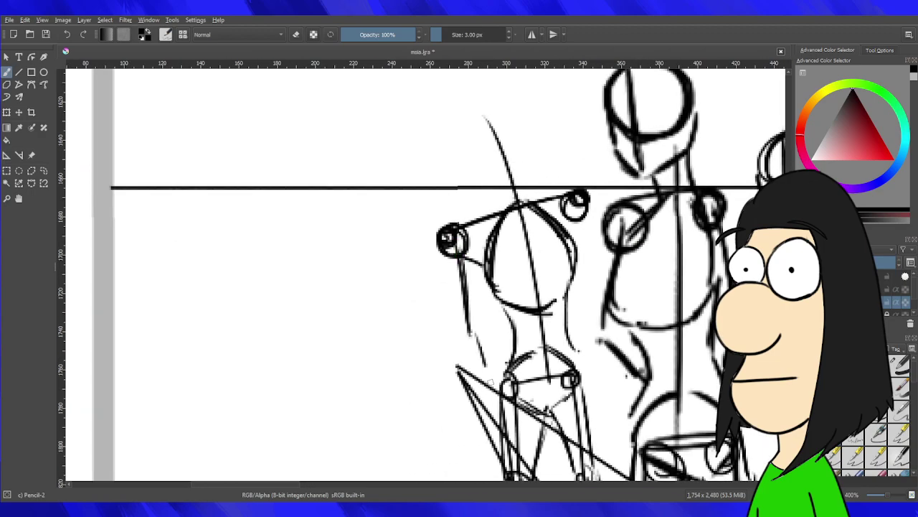
pyautogui.moveTo(582, 219); pyautogui.dragTo(590, 376)
pyautogui.moveTo(587, 325); pyautogui.dragTo(593, 376)
pyautogui.moveTo(474, 323); pyautogui.dragTo(472, 323)
pyautogui.moveTo(582, 295); pyautogui.dragTo(598, 330)
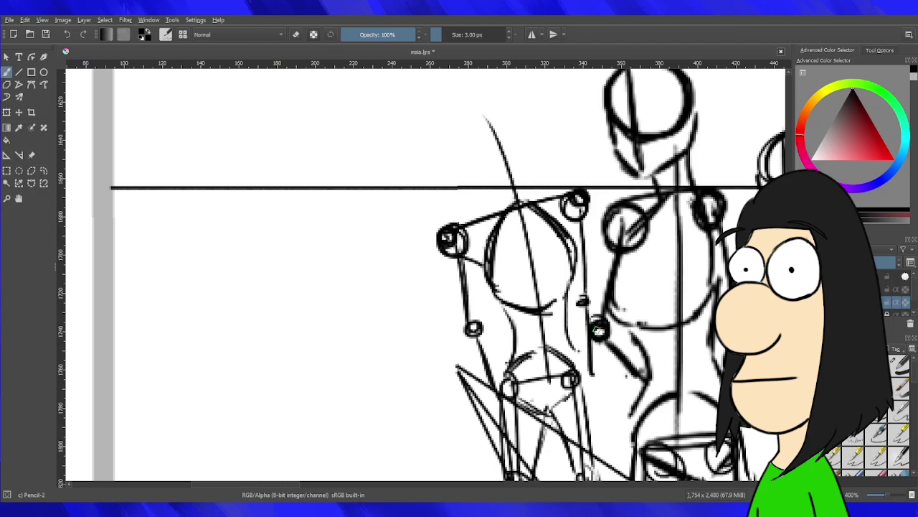
# Sketch the central figure's hand at the hip and outline the upper arm and forearm of that bent arm.
pyautogui.moveTo(648, 378)
pyautogui.mouseDown()
pyautogui.moveTo(657, 369)
pyautogui.moveTo(644, 406)
pyautogui.mouseUp()
pyautogui.hotkey('ctrl', 'z')
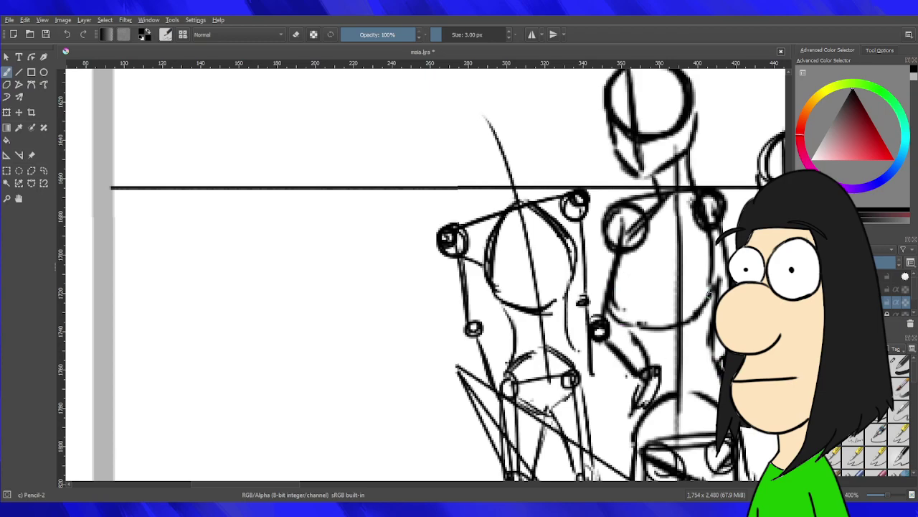
pyautogui.moveTo(615, 223); pyautogui.dragTo(589, 322)
pyautogui.moveTo(645, 231); pyautogui.dragTo(606, 317)
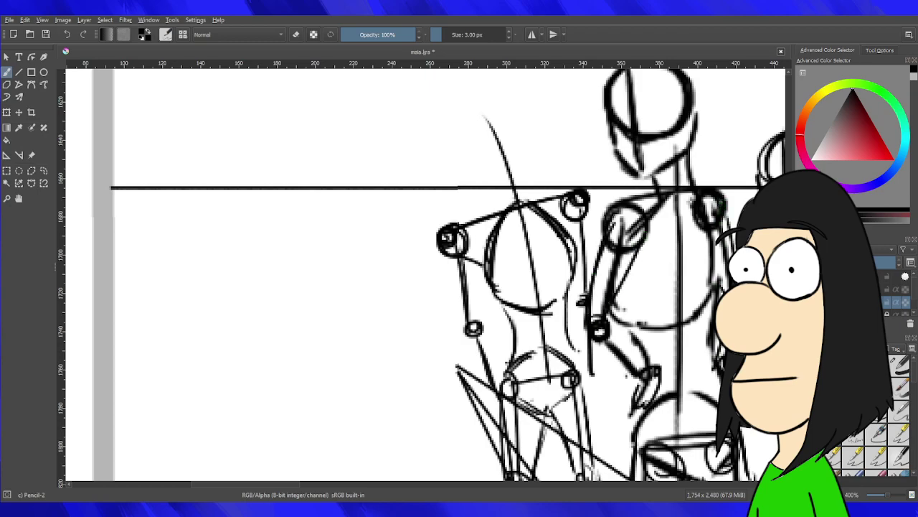
pyautogui.moveTo(602, 343); pyautogui.dragTo(629, 370)
pyautogui.moveTo(607, 323); pyautogui.dragTo(649, 363)
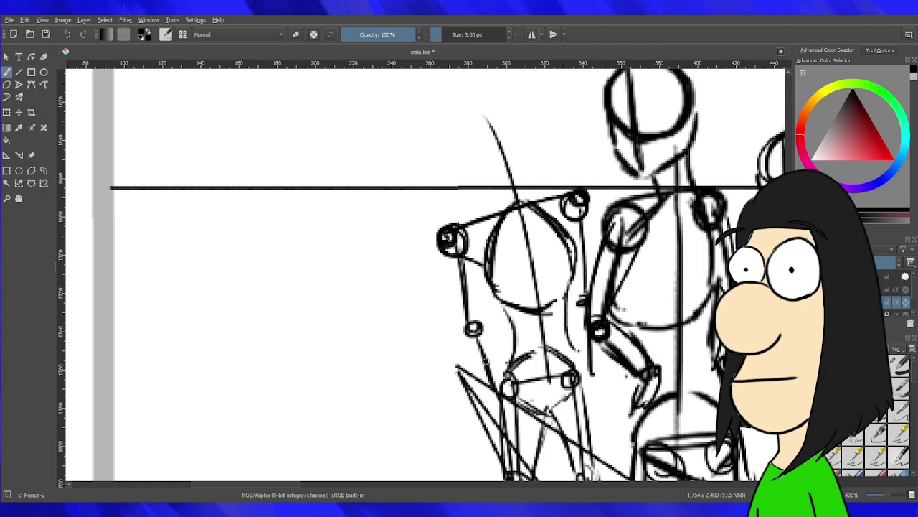
# Sketch both hands of the third distant figure and add the inner contour of one upper arm.
pyautogui.moveTo(500, 392)
pyautogui.mouseDown()
pyautogui.moveTo(487, 398)
pyautogui.moveTo(491, 437)
pyautogui.mouseUp()
pyautogui.moveTo(595, 376)
pyautogui.mouseDown()
pyautogui.moveTo(589, 415)
pyautogui.moveTo(611, 416)
pyautogui.mouseUp()
pyautogui.moveTo(470, 337)
pyautogui.mouseDown()
pyautogui.moveTo(488, 402)
pyautogui.moveTo(496, 388)
pyautogui.mouseUp()
pyautogui.hotkey('ctrl', 'z')
pyautogui.moveTo(480, 266); pyautogui.dragTo(478, 322)
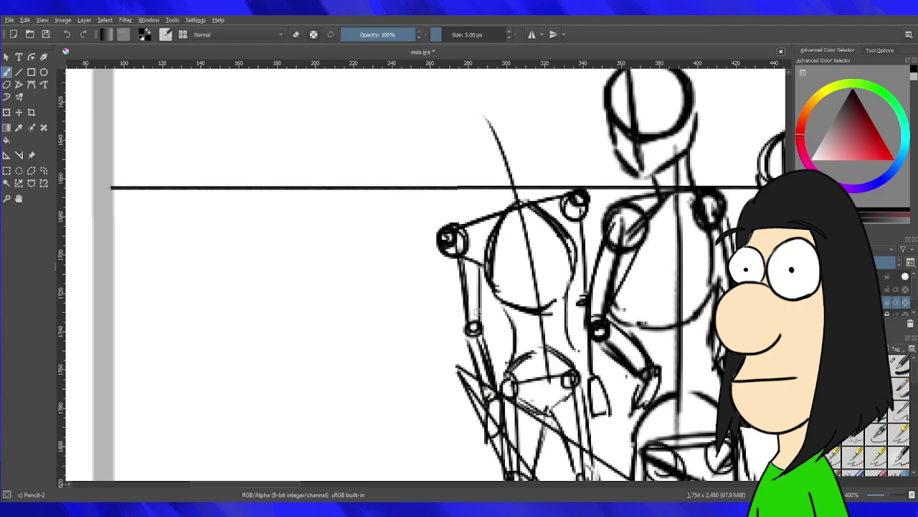
# Draw the third figure's sloping shoulder contours and start the outer lines of its upper arms.
pyautogui.moveTo(449, 257)
pyautogui.mouseDown()
pyautogui.moveTo(466, 335)
pyautogui.moveTo(455, 279)
pyautogui.mouseUp()
pyautogui.moveTo(470, 225); pyautogui.dragTo(451, 279)
pyautogui.moveTo(457, 241); pyautogui.dragTo(493, 192)
pyautogui.hotkey('ctrl', 'z')
pyautogui.moveTo(465, 226)
pyautogui.mouseDown()
pyautogui.moveTo(509, 193)
pyautogui.moveTo(584, 200)
pyautogui.mouseUp()
pyautogui.moveTo(588, 211); pyautogui.dragTo(589, 241)
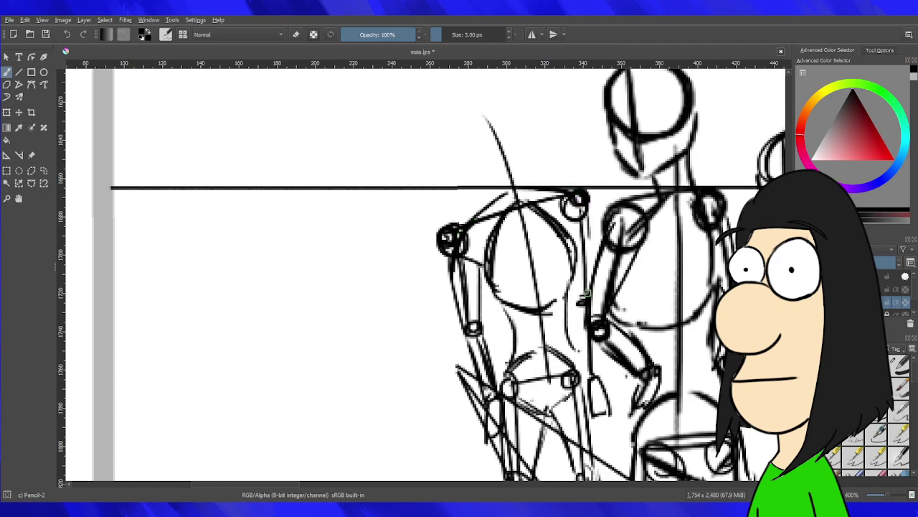
# Complete the upper arm and forearm contours of the third figure's arm beside the central figure.
pyautogui.moveTo(580, 299); pyautogui.dragTo(582, 300)
pyautogui.moveTo(589, 239)
pyautogui.mouseDown()
pyautogui.moveTo(590, 285)
pyautogui.moveTo(591, 274)
pyautogui.mouseUp()
pyautogui.moveTo(580, 325); pyautogui.dragTo(583, 369)
pyautogui.moveTo(572, 304); pyautogui.dragTo(586, 381)
pyautogui.moveTo(593, 337); pyautogui.dragTo(595, 377)
pyautogui.scroll(-5, 594, 331)
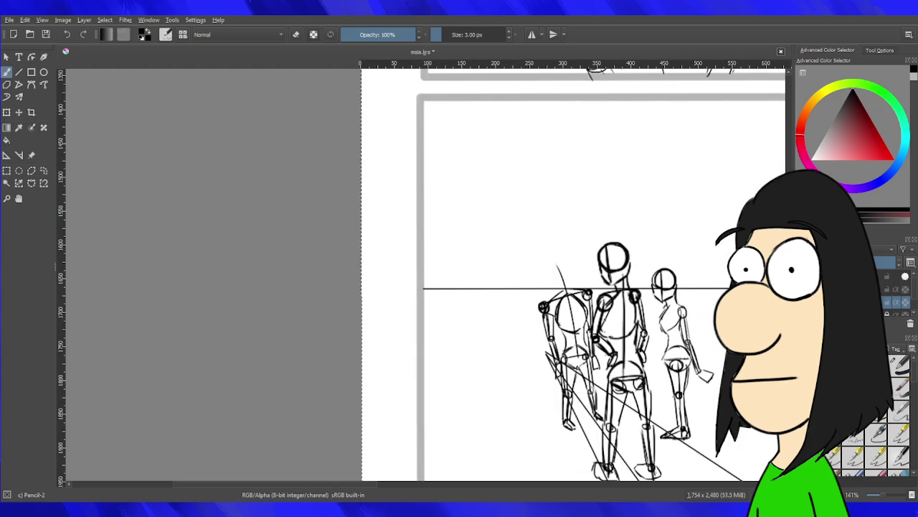
# Try a circular head with crossing face guidelines above the third figure's neck, at the upper end of its spine line.
pyautogui.scroll(3, 594, 321)
pyautogui.scroll(3, 587, 302)
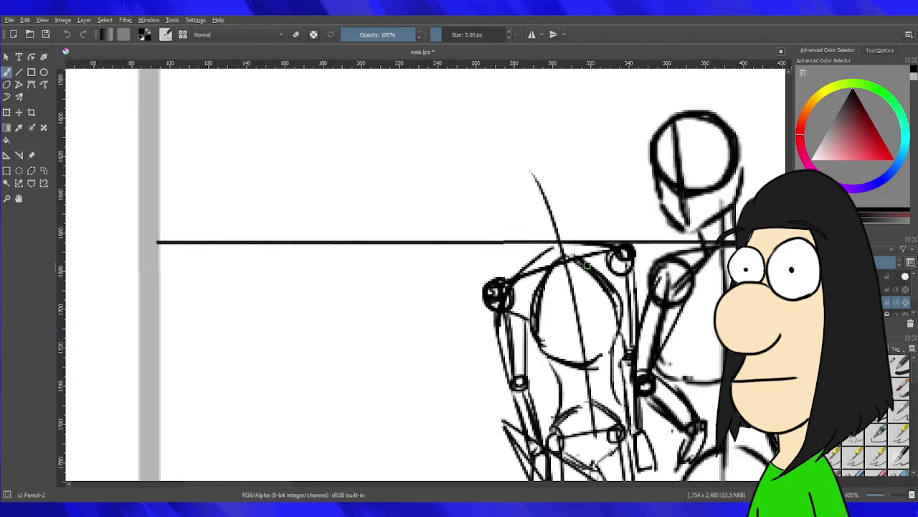
pyautogui.scroll(-4, 563, 228)
pyautogui.press('+')
pyautogui.press('+')
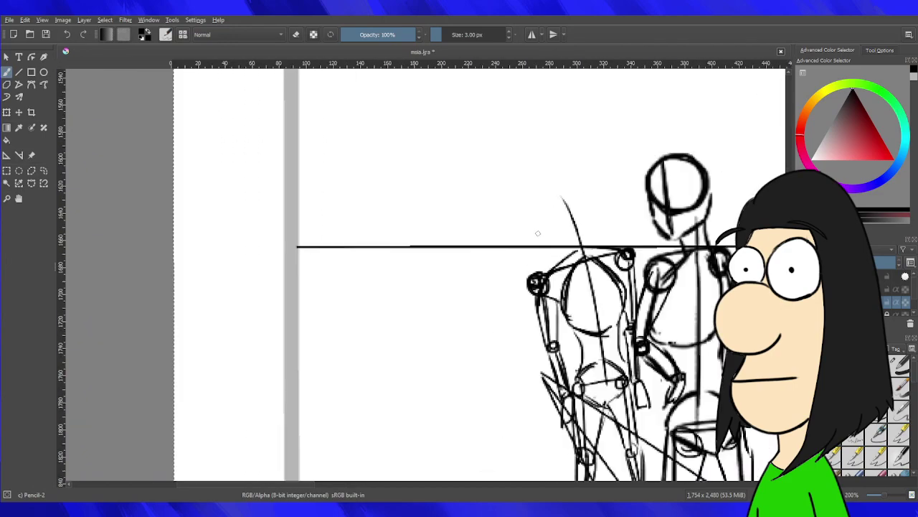
pyautogui.press('+')
pyautogui.press('+')
pyautogui.moveTo(488, 185)
pyautogui.mouseDown()
pyautogui.moveTo(512, 170)
pyautogui.moveTo(572, 226)
pyautogui.mouseUp()
pyautogui.hotkey('ctrl', 'z')
pyautogui.moveTo(496, 202)
pyautogui.mouseDown()
pyautogui.moveTo(488, 216)
pyautogui.moveTo(574, 241)
pyautogui.mouseUp()
pyautogui.hotkey('ctrl', 'z')
pyautogui.moveTo(500, 153)
pyautogui.mouseDown()
pyautogui.moveTo(545, 158)
pyautogui.moveTo(498, 243)
pyautogui.moveTo(550, 147)
pyautogui.moveTo(480, 233)
pyautogui.moveTo(520, 139)
pyautogui.moveTo(577, 236)
pyautogui.moveTo(472, 195)
pyautogui.moveTo(499, 251)
pyautogui.moveTo(530, 162)
pyautogui.moveTo(500, 251)
pyautogui.moveTo(574, 216)
pyautogui.moveTo(480, 198)
pyautogui.moveTo(584, 243)
pyautogui.moveTo(485, 207)
pyautogui.moveTo(550, 251)
pyautogui.mouseUp()
pyautogui.hotkey('ctrl', 'z')
pyautogui.hotkey('ctrl', 'z')
pyautogui.moveTo(482, 253)
pyautogui.mouseDown()
pyautogui.moveTo(574, 226)
pyautogui.moveTo(520, 247)
pyautogui.moveTo(569, 229)
pyautogui.mouseUp()
pyautogui.moveTo(529, 185); pyautogui.dragTo(571, 291)
pyautogui.hotkey('ctrl', 'z')
pyautogui.hotkey('ctrl', 'z')
pyautogui.moveTo(508, 185); pyautogui.dragTo(561, 292)
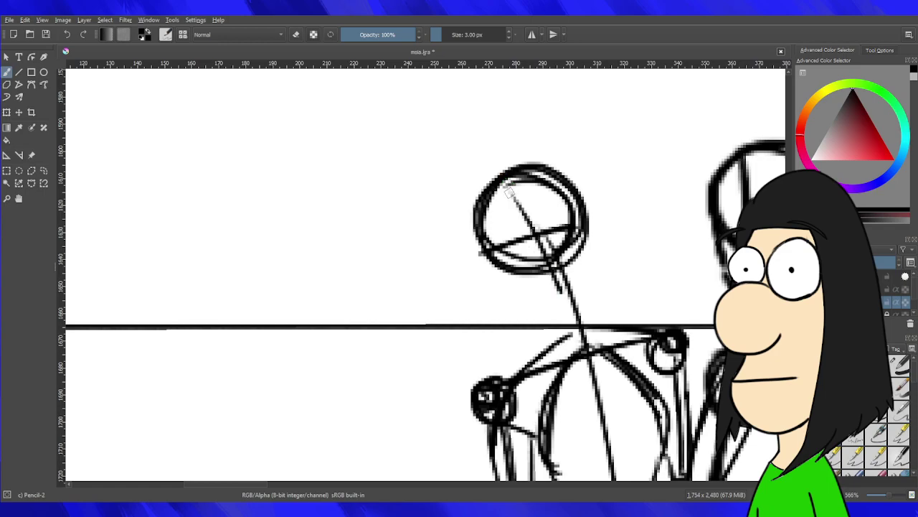
# Try a tilted face centre line, angular jaw and neck lines on the third figure's head.
pyautogui.hotkey('ctrl', 'z')
pyautogui.hotkey('ctrl', 'z')
pyautogui.hotkey('ctrl', 'z')
pyautogui.moveTo(501, 181); pyautogui.dragTo(547, 299)
pyautogui.hotkey('ctrl', 'z')
pyautogui.moveTo(501, 180); pyautogui.dragTo(571, 303)
pyautogui.hotkey('ctrl', 'z')
pyautogui.moveTo(513, 180); pyautogui.dragTo(574, 291)
pyautogui.hotkey('ctrl', 'z')
pyautogui.moveTo(489, 259)
pyautogui.mouseDown()
pyautogui.moveTo(527, 298)
pyautogui.moveTo(576, 311)
pyautogui.mouseUp()
pyautogui.moveTo(588, 303); pyautogui.dragTo(606, 273)
pyautogui.moveTo(587, 203); pyautogui.dragTo(604, 262)
pyautogui.hotkey('ctrl', 'z')
pyautogui.hotkey('ctrl', 'z')
pyautogui.hotkey('ctrl', 'z')
pyautogui.moveTo(585, 212); pyautogui.dragTo(604, 274)
pyautogui.moveTo(603, 274); pyautogui.dragTo(594, 291)
pyautogui.moveTo(547, 313); pyautogui.dragTo(561, 340)
pyautogui.moveTo(589, 299)
pyautogui.mouseDown()
pyautogui.moveTo(597, 327)
pyautogui.moveTo(595, 319)
pyautogui.moveTo(615, 335)
pyautogui.mouseUp()
# Undo the neck, jaw and circle strokes of the third figure's first head.
pyautogui.hotkey('ctrl', 'z')
pyautogui.hotkey('ctrl', 'z')
pyautogui.hotkey('ctrl', 'z')
pyautogui.hotkey('ctrl', 'z')
pyautogui.hotkey('ctrl', 'z')
pyautogui.hotkey('ctrl', 'z')
pyautogui.hotkey('ctrl', 'z')
pyautogui.hotkey('ctrl', 'z')
pyautogui.hotkey('ctrl', 'z')
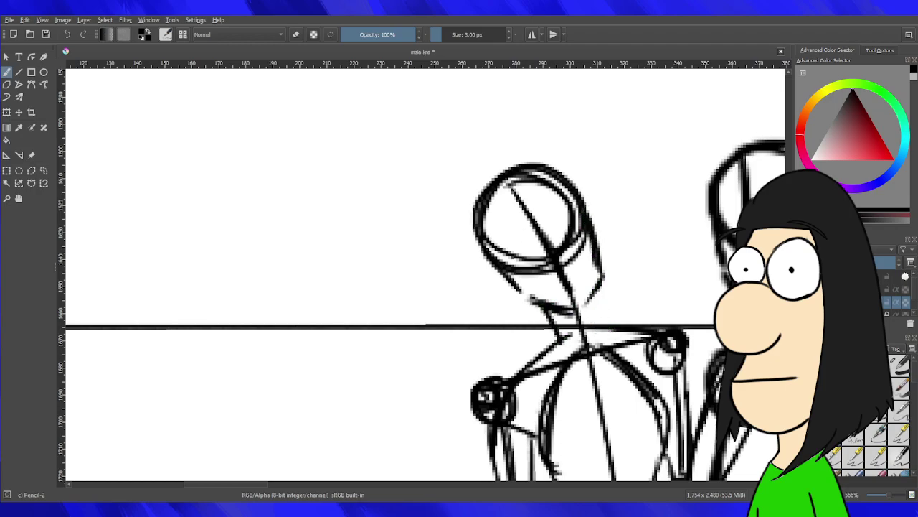
pyautogui.hotkey('ctrl', 'z')
pyautogui.hotkey('ctrl', 'z')
pyautogui.hotkey('ctrl', 'z')
pyautogui.hotkey('ctrl', 'z')
pyautogui.hotkey('ctrl', 'z')
pyautogui.hotkey('ctrl', 'z')
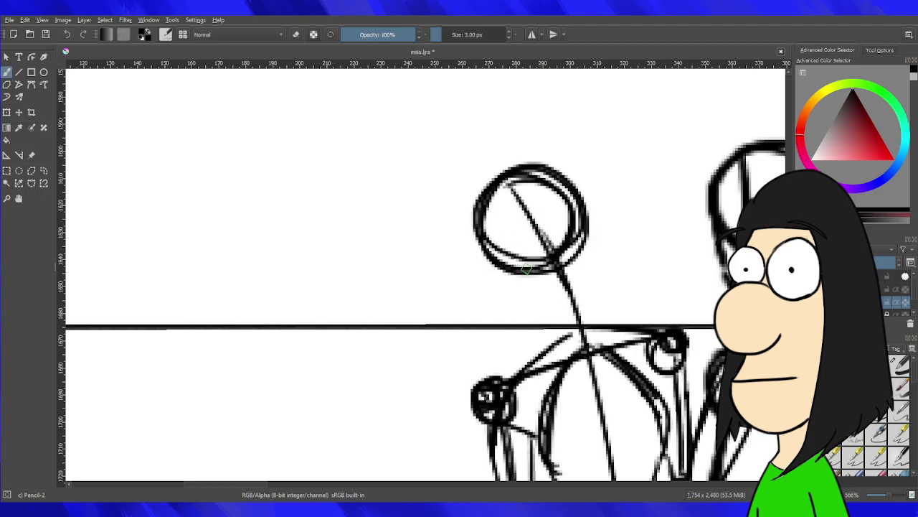
pyautogui.moveTo(557, 285)
pyautogui.mouseDown()
pyautogui.moveTo(540, 189)
pyautogui.moveTo(542, 282)
pyautogui.moveTo(578, 278)
pyautogui.moveTo(496, 235)
pyautogui.moveTo(501, 200)
pyautogui.moveTo(517, 288)
pyautogui.moveTo(592, 231)
pyautogui.moveTo(527, 300)
pyautogui.moveTo(538, 314)
pyautogui.moveTo(570, 322)
pyautogui.mouseUp()
pyautogui.hotkey('ctrl', 'z')
pyautogui.hotkey('ctrl', 'z')
pyautogui.hotkey('ctrl', 'z')
pyautogui.hotkey('ctrl', 'z')
# Redraw the third figure's head as a circle closer to the shoulders, with jaw and neck lines.
pyautogui.moveTo(495, 270)
pyautogui.mouseDown()
pyautogui.moveTo(529, 304)
pyautogui.moveTo(578, 325)
pyautogui.moveTo(612, 276)
pyautogui.mouseUp()
pyautogui.hotkey('ctrl', 'z')
pyautogui.hotkey('ctrl', 'z')
pyautogui.moveTo(584, 323)
pyautogui.mouseDown()
pyautogui.moveTo(612, 274)
pyautogui.moveTo(583, 327)
pyautogui.mouseUp()
pyautogui.moveTo(601, 219)
pyautogui.mouseDown()
pyautogui.moveTo(606, 280)
pyautogui.moveTo(608, 269)
pyautogui.mouseUp()
pyautogui.hotkey('ctrl', 'z')
pyautogui.moveTo(511, 276)
pyautogui.mouseDown()
pyautogui.moveTo(512, 201)
pyautogui.moveTo(535, 188)
pyautogui.mouseUp()
pyautogui.moveTo(544, 322); pyautogui.dragTo(558, 355)
pyautogui.moveTo(603, 309); pyautogui.dragTo(605, 332)
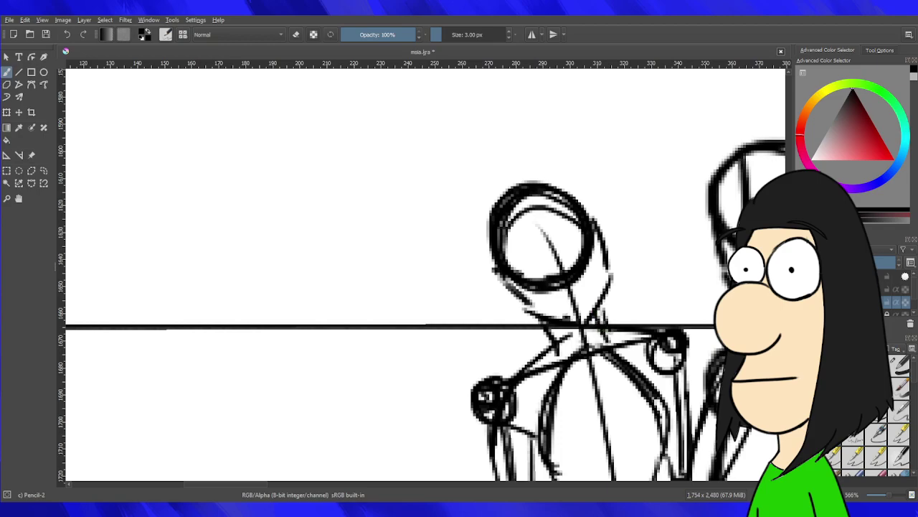
pyautogui.scroll(-3, 601, 322)
pyautogui.scroll(3, 625, 277)
pyautogui.moveTo(540, 314); pyautogui.dragTo(559, 378)
pyautogui.scroll(-6, 578, 369)
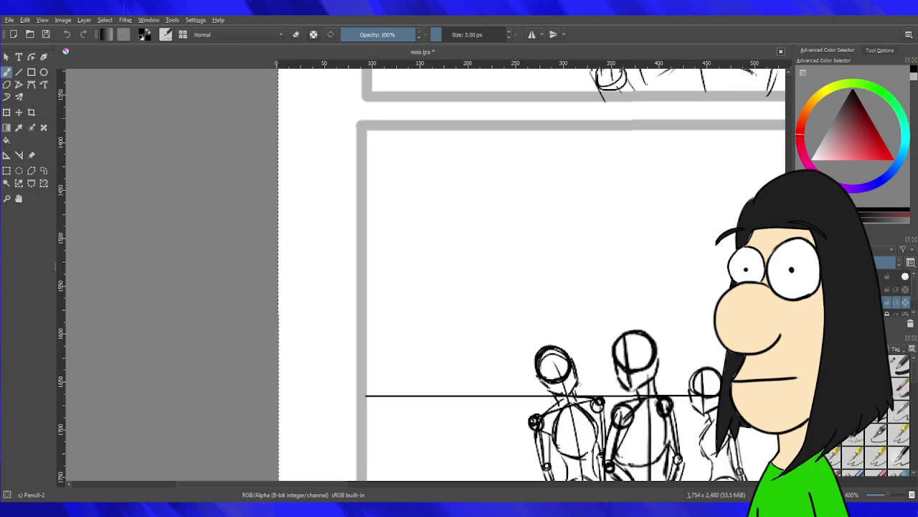
pyautogui.moveTo(702, 353); pyautogui.dragTo(390, 196)
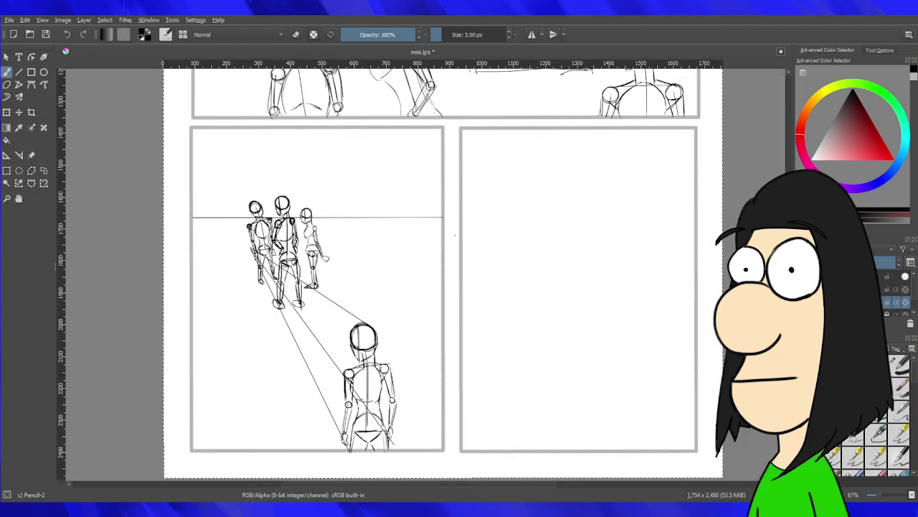
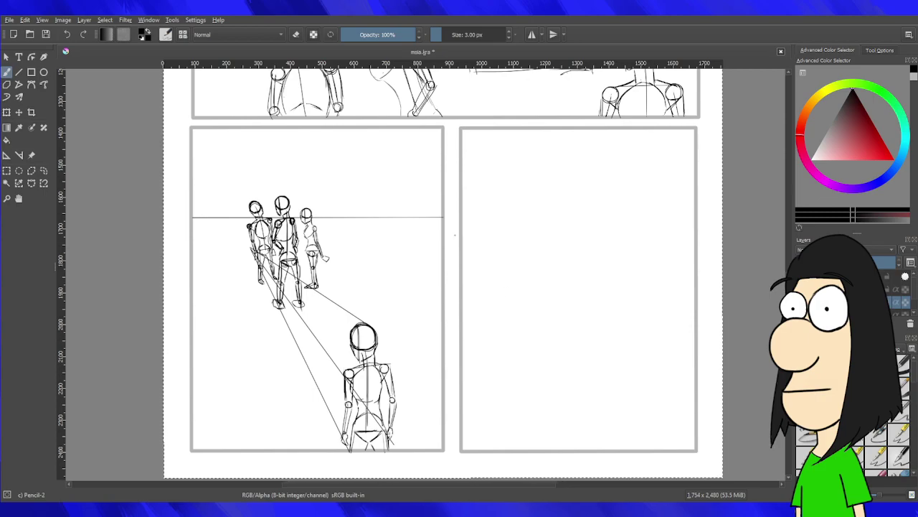
# Turn the canvas a quarter turn and sketch a rough head circle inside the empty fourth panel.
pyautogui.scroll(-3, 553, 297)
pyautogui.scroll(4, 587, 357)
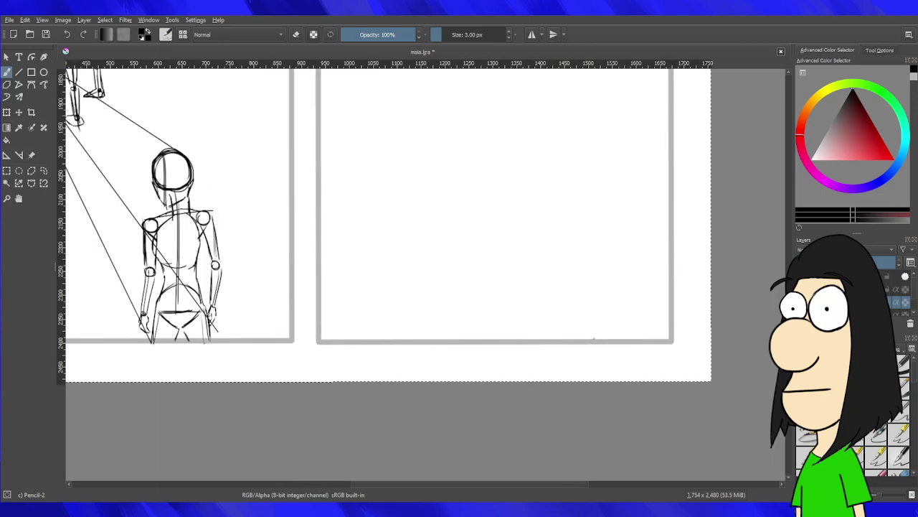
pyautogui.moveTo(513, 397); pyautogui.dragTo(441, 304)
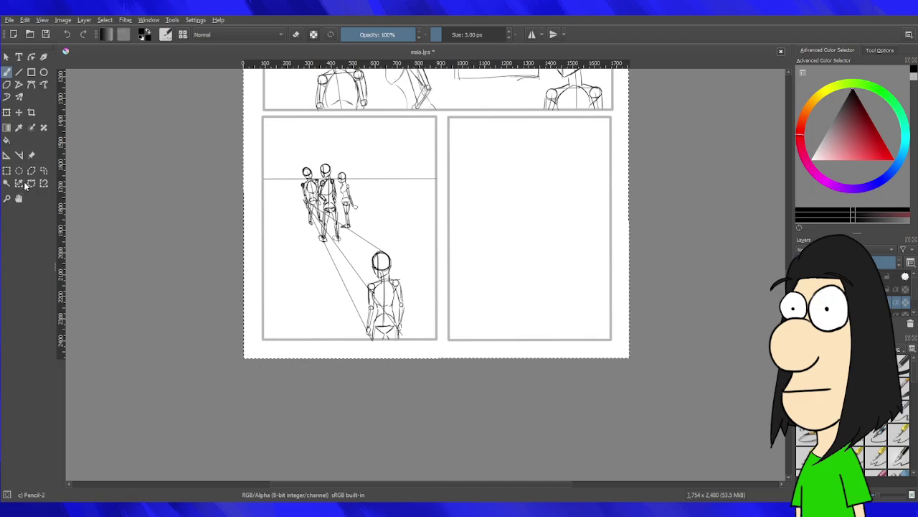
pyautogui.moveTo(336, 318); pyautogui.dragTo(603, 260)
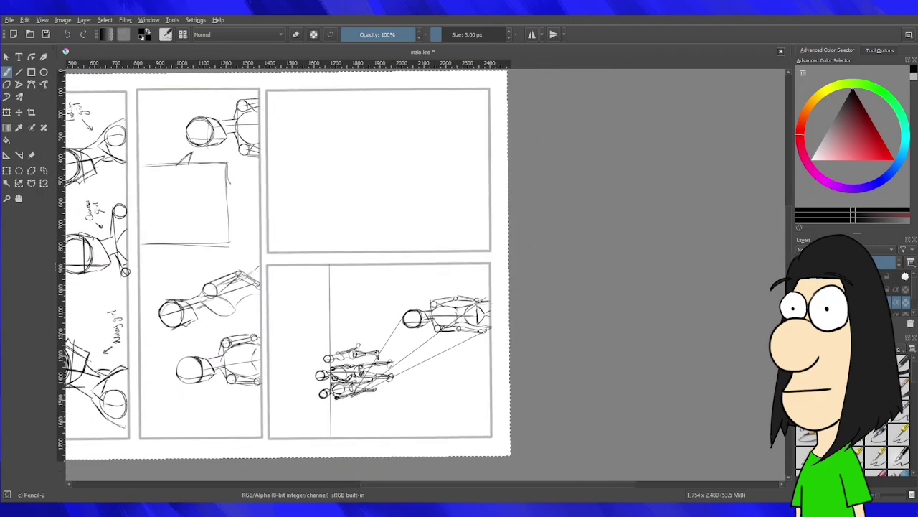
pyautogui.scroll(5, 430, 175)
pyautogui.moveTo(431, 175)
pyautogui.mouseDown()
pyautogui.moveTo(492, 234)
pyautogui.moveTo(501, 229)
pyautogui.mouseUp()
pyautogui.moveTo(486, 158)
pyautogui.mouseDown()
pyautogui.moveTo(481, 184)
pyautogui.moveTo(537, 182)
pyautogui.moveTo(496, 178)
pyautogui.moveTo(513, 188)
pyautogui.moveTo(535, 150)
pyautogui.moveTo(508, 134)
pyautogui.moveTo(459, 189)
pyautogui.moveTo(514, 188)
pyautogui.moveTo(525, 159)
pyautogui.moveTo(473, 166)
pyautogui.moveTo(477, 193)
pyautogui.moveTo(530, 170)
pyautogui.moveTo(491, 196)
pyautogui.moveTo(528, 173)
pyautogui.moveTo(495, 190)
pyautogui.moveTo(506, 171)
pyautogui.moveTo(482, 172)
pyautogui.moveTo(539, 184)
pyautogui.mouseUp()
pyautogui.hotkey('ctrl', 'z')
pyautogui.hotkey('ctrl', 'z')
pyautogui.hotkey('ctrl', 'z')
pyautogui.hotkey('ctrl', 'z')
pyautogui.hotkey('ctrl', 'z')
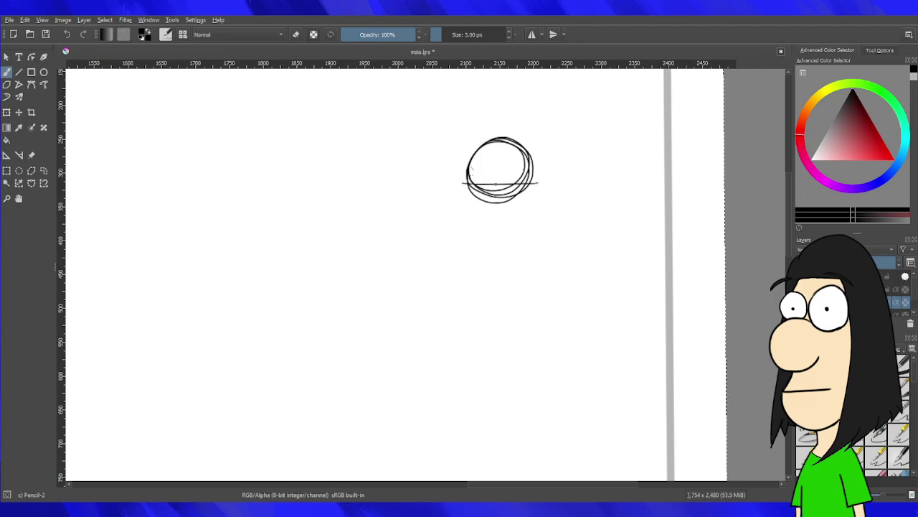
pyautogui.hotkey('ctrl', 'z')
pyautogui.hotkey('ctrl', 'z')
pyautogui.moveTo(464, 154)
pyautogui.mouseDown()
pyautogui.moveTo(533, 169)
pyautogui.moveTo(507, 140)
pyautogui.moveTo(452, 159)
pyautogui.moveTo(503, 210)
pyautogui.moveTo(519, 138)
pyautogui.moveTo(457, 147)
pyautogui.mouseUp()
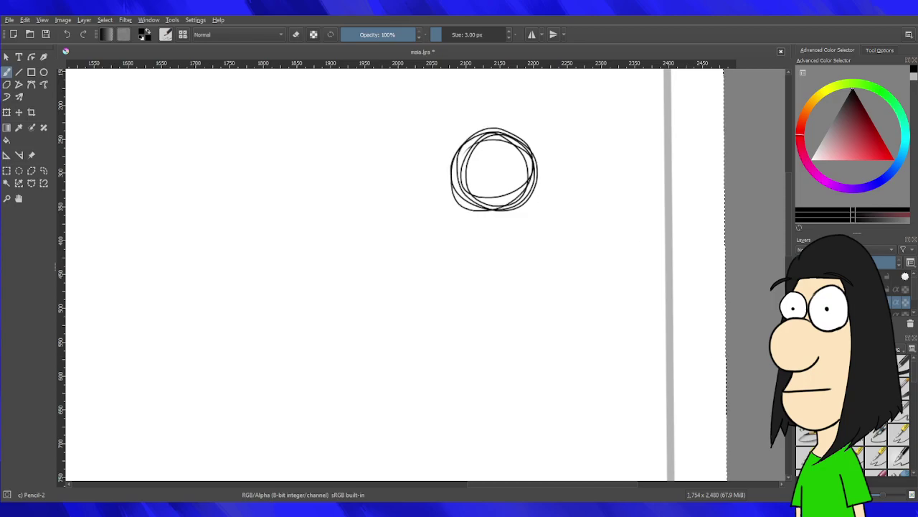
# Erase the stray inner lines of the head circle with Eraser Circle and return to the Pencil-2 brush.
pyautogui.click(807, 364)
pyautogui.moveTo(509, 170)
pyautogui.mouseDown()
pyautogui.moveTo(493, 163)
pyautogui.moveTo(504, 172)
pyautogui.moveTo(484, 167)
pyautogui.moveTo(486, 186)
pyautogui.moveTo(477, 168)
pyautogui.moveTo(506, 185)
pyautogui.moveTo(493, 164)
pyautogui.mouseUp()
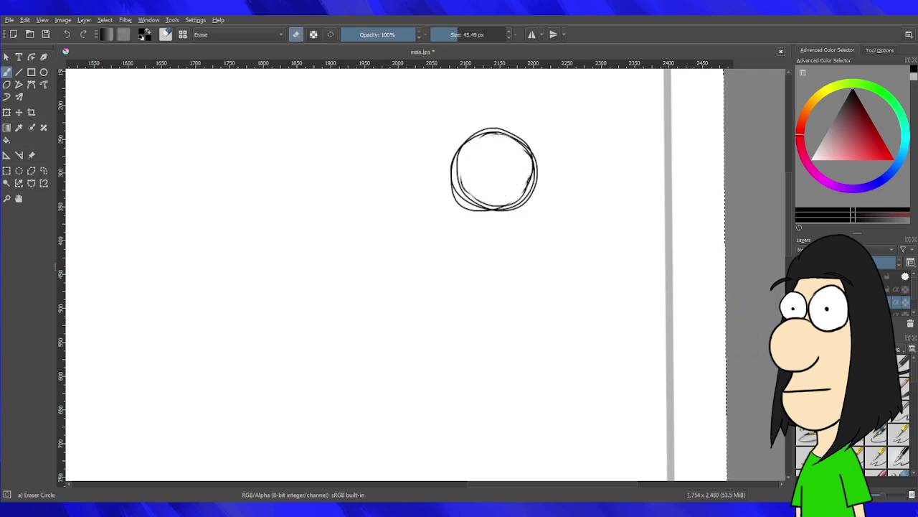
pyautogui.press('e')
pyautogui.click(853, 411)
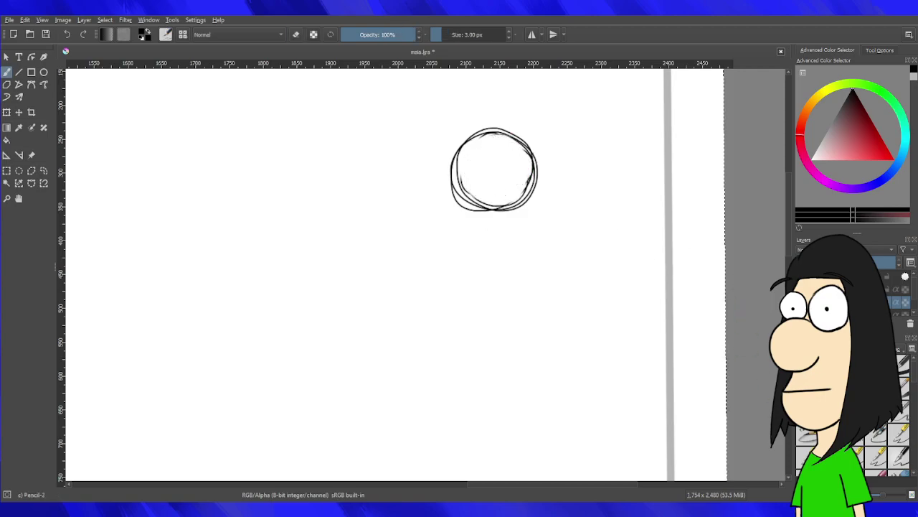
# Draw a slightly slanted face centre line through the new head circle down to the chin.
pyautogui.moveTo(498, 143); pyautogui.dragTo(492, 254)
pyautogui.hotkey('ctrl', 'z')
pyautogui.hotkey('ctrl', 'z')
pyautogui.hotkey('ctrl', 'z')
pyautogui.hotkey('ctrl', 'z')
pyautogui.moveTo(514, 146); pyautogui.dragTo(505, 251)
pyautogui.hotkey('ctrl', 'z')
pyautogui.moveTo(518, 151); pyautogui.dragTo(502, 250)
# Sketch the cheek and jaw lines of the new head, meeting at a pointed chin.
pyautogui.moveTo(453, 190); pyautogui.dragTo(458, 224)
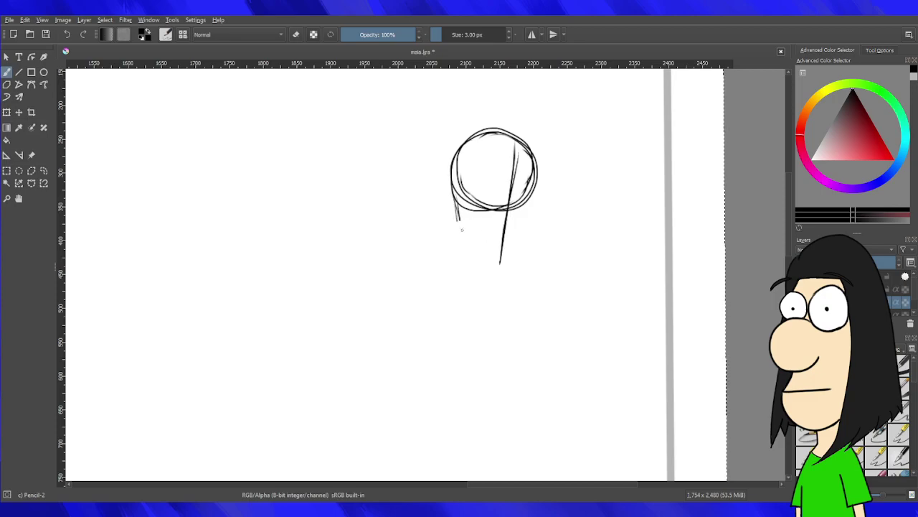
pyautogui.moveTo(485, 259); pyautogui.dragTo(463, 232)
pyautogui.moveTo(539, 228)
pyautogui.mouseDown()
pyautogui.moveTo(589, 197)
pyautogui.moveTo(578, 190)
pyautogui.mouseUp()
pyautogui.moveTo(588, 147); pyautogui.dragTo(581, 190)
pyautogui.moveTo(558, 227)
pyautogui.mouseDown()
pyautogui.moveTo(576, 201)
pyautogui.moveTo(548, 232)
pyautogui.mouseUp()
pyautogui.hotkey('ctrl', 'z')
# Draw a long curved spine line down from the head and two shoulder lines sloping away from it.
pyautogui.moveTo(535, 147); pyautogui.dragTo(480, 438)
pyautogui.hotkey('ctrl', 'z')
pyautogui.moveTo(543, 181); pyautogui.dragTo(522, 431)
pyautogui.hotkey('ctrl', 'z')
pyautogui.moveTo(541, 160)
pyautogui.mouseDown()
pyautogui.moveTo(513, 301)
pyautogui.moveTo(525, 477)
pyautogui.mouseUp()
pyautogui.moveTo(582, 327); pyautogui.dragTo(578, 275)
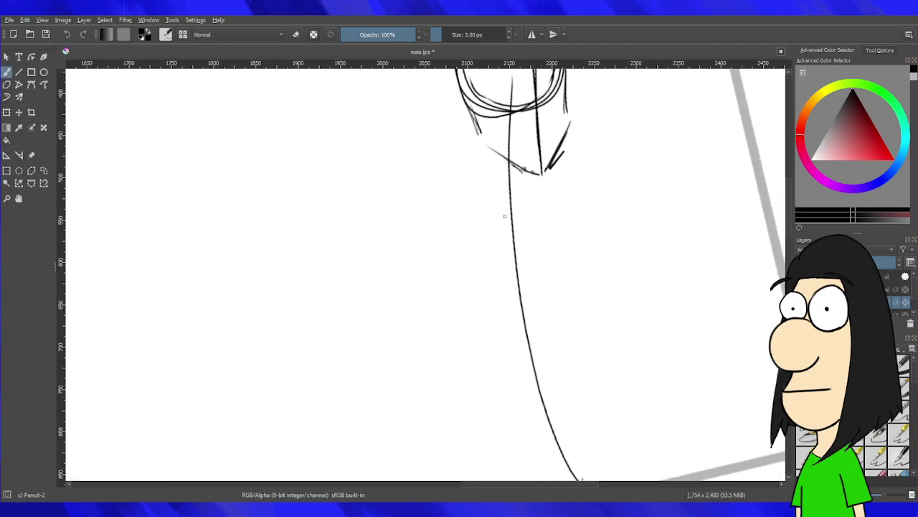
pyautogui.moveTo(494, 193); pyautogui.dragTo(492, 276)
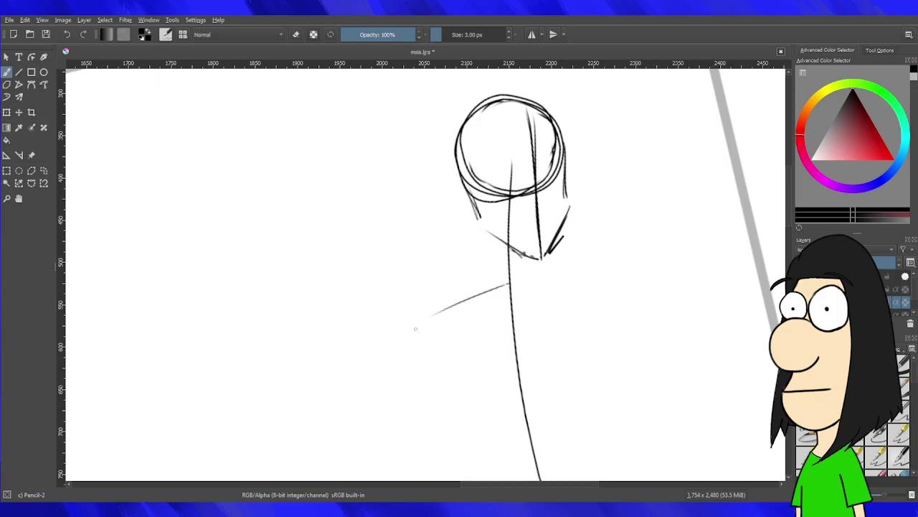
pyautogui.moveTo(525, 287); pyautogui.dragTo(606, 306)
pyautogui.moveTo(526, 288); pyautogui.dragTo(622, 318)
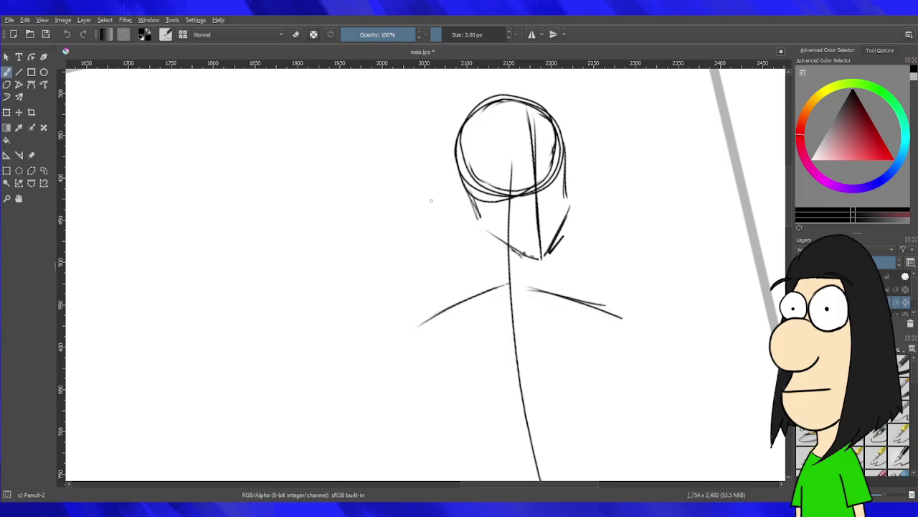
# Sketch the rounded shapes of two raised hands on either side of the head.
pyautogui.moveTo(428, 184)
pyautogui.mouseDown()
pyautogui.moveTo(472, 152)
pyautogui.moveTo(466, 221)
pyautogui.mouseUp()
pyautogui.moveTo(471, 154); pyautogui.dragTo(468, 226)
pyautogui.moveTo(424, 192); pyautogui.dragTo(429, 244)
pyautogui.moveTo(427, 176)
pyautogui.mouseDown()
pyautogui.moveTo(431, 251)
pyautogui.moveTo(456, 252)
pyautogui.moveTo(465, 231)
pyautogui.mouseUp()
pyautogui.moveTo(568, 153)
pyautogui.mouseDown()
pyautogui.moveTo(602, 208)
pyautogui.moveTo(590, 239)
pyautogui.moveTo(576, 232)
pyautogui.moveTo(602, 236)
pyautogui.mouseUp()
pyautogui.hotkey('ctrl', 'z')
pyautogui.moveTo(601, 236)
pyautogui.mouseDown()
pyautogui.moveTo(577, 238)
pyautogui.moveTo(584, 245)
pyautogui.mouseUp()
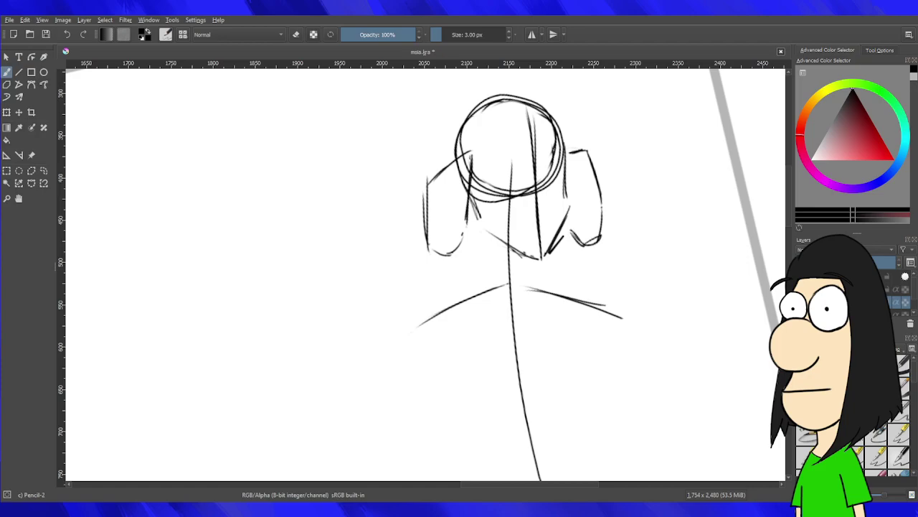
# Draw arm lines down from both raised hands and add circles for the shoulders and elbows.
pyautogui.moveTo(721, 327); pyautogui.dragTo(697, 391)
pyautogui.moveTo(692, 437); pyautogui.dragTo(613, 424)
pyautogui.moveTo(685, 384); pyautogui.dragTo(672, 318)
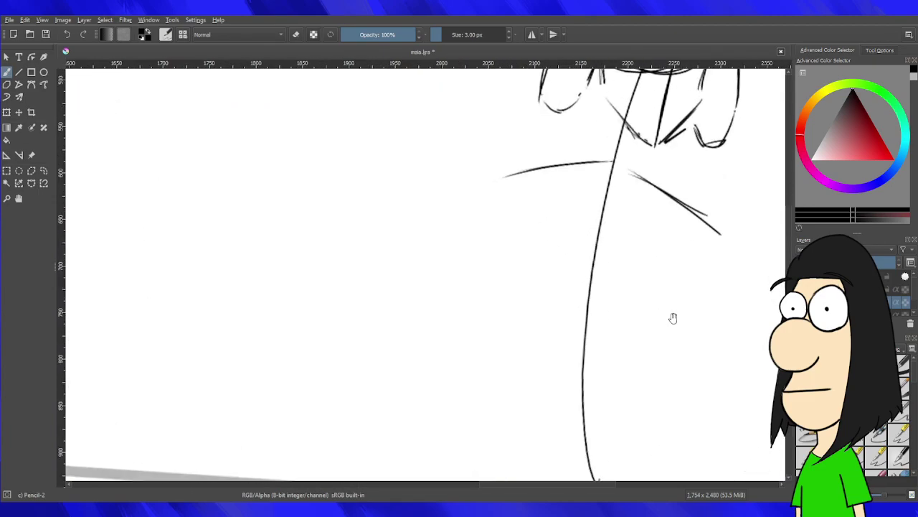
pyautogui.moveTo(552, 108)
pyautogui.mouseDown()
pyautogui.moveTo(515, 228)
pyautogui.moveTo(507, 254)
pyautogui.mouseUp()
pyautogui.hotkey('ctrl', 'z')
pyautogui.hotkey('ctrl', 'z')
pyautogui.moveTo(547, 124)
pyautogui.mouseDown()
pyautogui.moveTo(511, 323)
pyautogui.moveTo(495, 337)
pyautogui.moveTo(511, 299)
pyautogui.mouseUp()
pyautogui.moveTo(508, 164)
pyautogui.mouseDown()
pyautogui.moveTo(519, 200)
pyautogui.moveTo(522, 174)
pyautogui.moveTo(495, 185)
pyautogui.moveTo(521, 173)
pyautogui.mouseUp()
pyautogui.hotkey('ctrl', 'z')
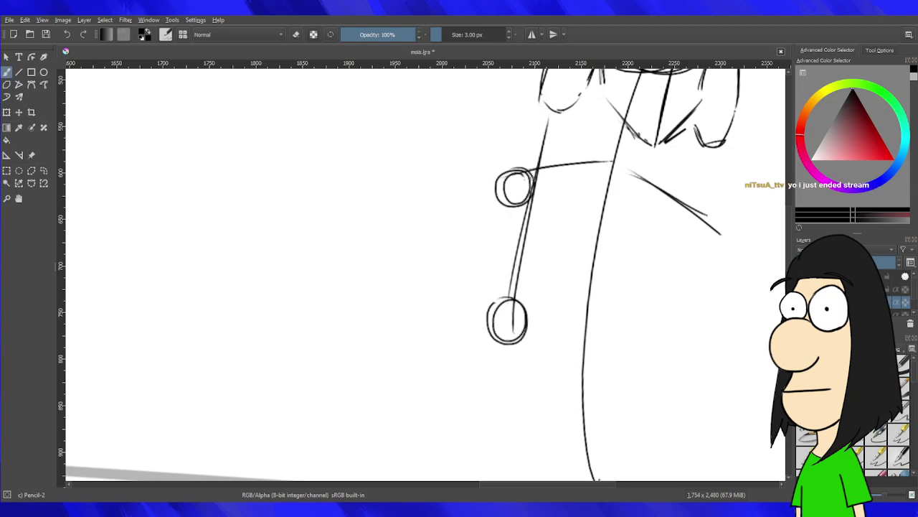
pyautogui.moveTo(703, 223)
pyautogui.mouseDown()
pyautogui.moveTo(690, 235)
pyautogui.moveTo(710, 218)
pyautogui.mouseUp()
pyautogui.moveTo(712, 151)
pyautogui.mouseDown()
pyautogui.moveTo(696, 330)
pyautogui.moveTo(688, 335)
pyautogui.moveTo(691, 327)
pyautogui.mouseUp()
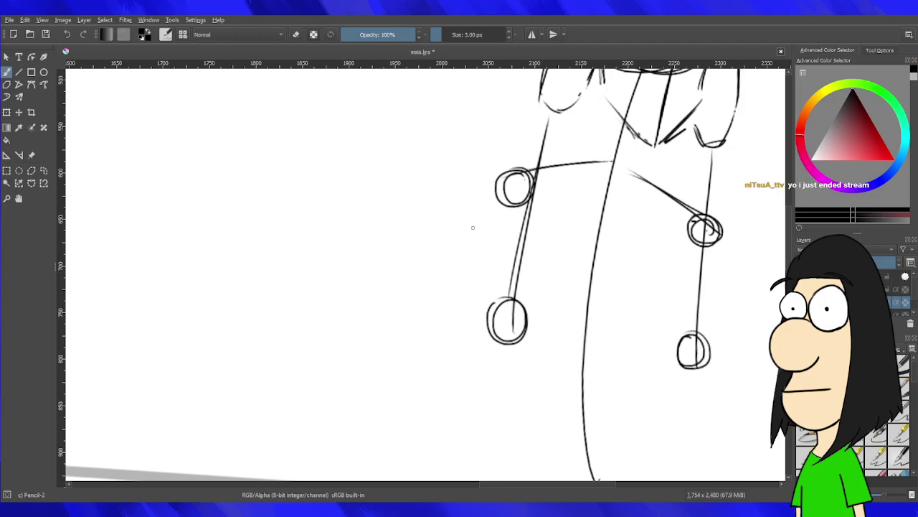
# Outline both upper arms between the shoulder and elbow circles.
pyautogui.moveTo(495, 192); pyautogui.dragTo(478, 321)
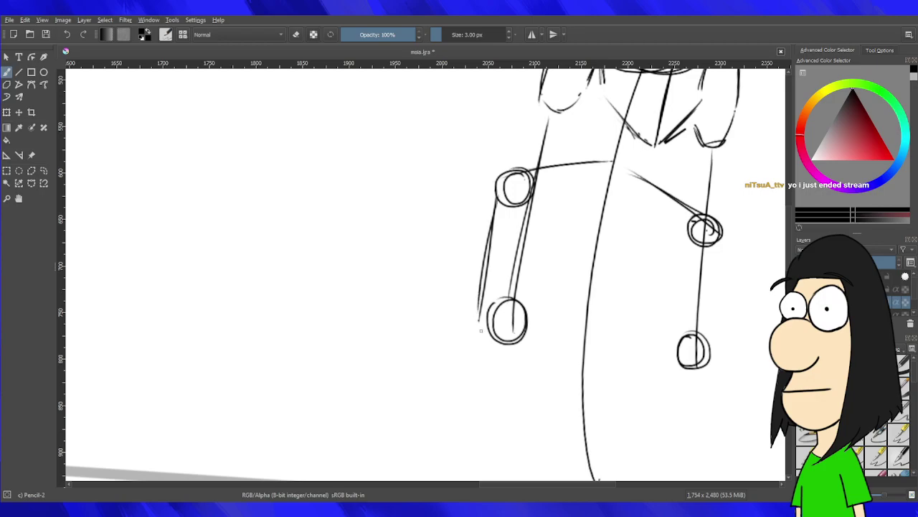
pyautogui.moveTo(536, 190); pyautogui.dragTo(539, 316)
pyautogui.moveTo(536, 219)
pyautogui.mouseDown()
pyautogui.moveTo(538, 318)
pyautogui.moveTo(527, 340)
pyautogui.mouseUp()
pyautogui.moveTo(684, 237)
pyautogui.mouseDown()
pyautogui.moveTo(653, 359)
pyautogui.moveTo(668, 350)
pyautogui.mouseUp()
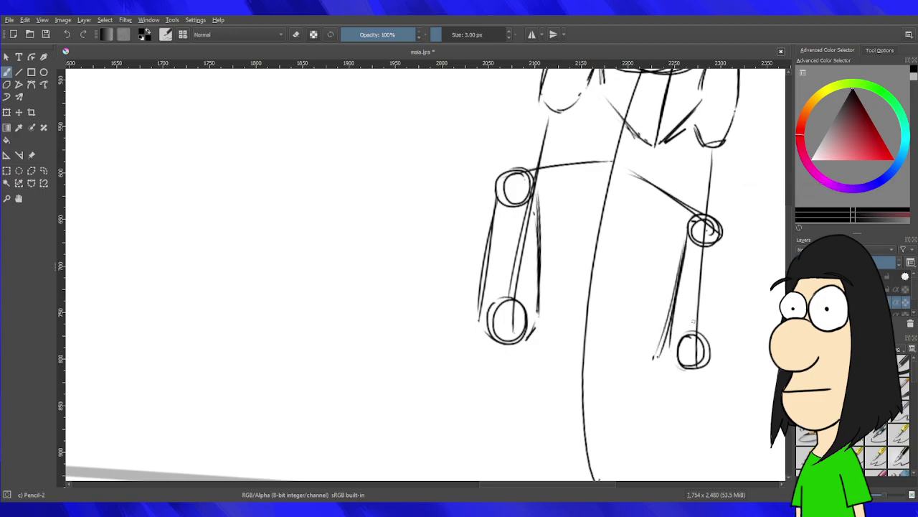
pyautogui.moveTo(726, 235)
pyautogui.mouseDown()
pyautogui.moveTo(723, 346)
pyautogui.moveTo(710, 372)
pyautogui.mouseUp()
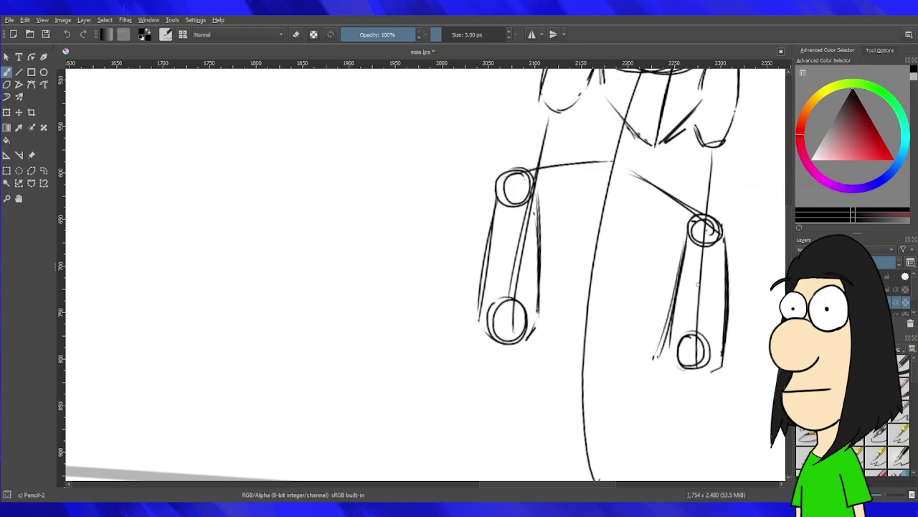
# Add forearm contours from the raised hand beside the chin down past the shoulder circle to the elbow.
pyautogui.moveTo(703, 146)
pyautogui.mouseDown()
pyautogui.moveTo(667, 318)
pyautogui.moveTo(718, 276)
pyautogui.mouseUp()
pyautogui.hotkey('ctrl', 'z')
pyautogui.moveTo(727, 148); pyautogui.dragTo(717, 297)
pyautogui.moveTo(721, 199); pyautogui.dragTo(722, 314)
pyautogui.moveTo(608, 365)
pyautogui.mouseDown()
pyautogui.moveTo(521, 381)
pyautogui.moveTo(451, 351)
pyautogui.mouseUp()
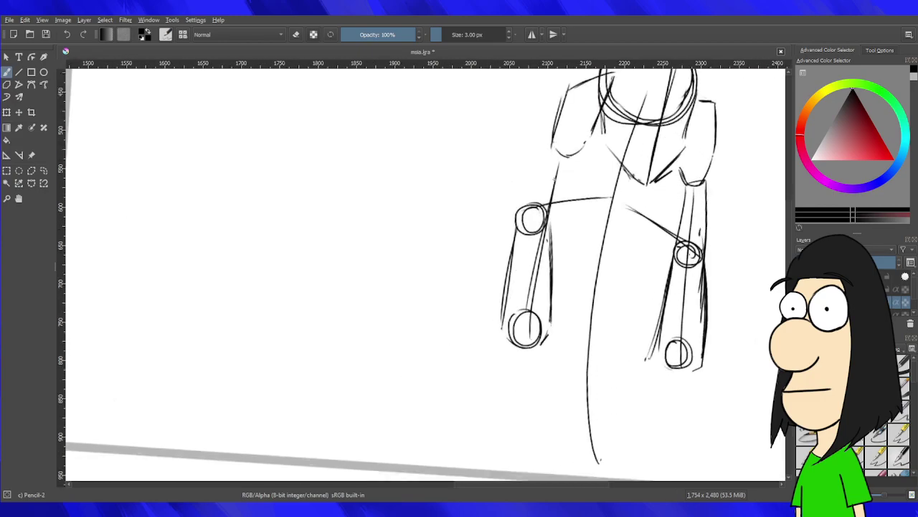
# Draw the forearm contours on the other arm, from the raised hand down past the shoulder circle towards the elbow.
pyautogui.moveTo(553, 143); pyautogui.dragTo(518, 297)
pyautogui.hotkey('ctrl', 'z')
pyautogui.moveTo(558, 132); pyautogui.dragTo(507, 333)
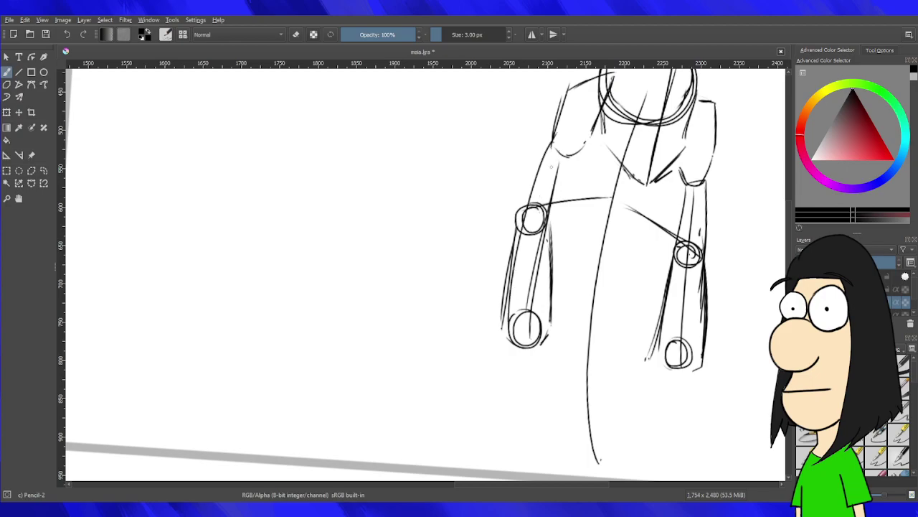
pyautogui.moveTo(580, 155); pyautogui.dragTo(547, 314)
pyautogui.hotkey('ctrl', 'z')
pyautogui.hotkey('ctrl', 'z')
pyautogui.moveTo(554, 142); pyautogui.dragTo(507, 307)
pyautogui.moveTo(533, 208); pyautogui.dragTo(501, 320)
pyautogui.moveTo(575, 161)
pyautogui.mouseDown()
pyautogui.moveTo(555, 320)
pyautogui.moveTo(543, 338)
pyautogui.mouseUp()
# Sketch the rib cage outline between the arms, with sloping upper sides and a rounded lower edge.
pyautogui.moveTo(619, 358); pyautogui.dragTo(527, 380)
pyautogui.moveTo(591, 371); pyautogui.dragTo(584, 376)
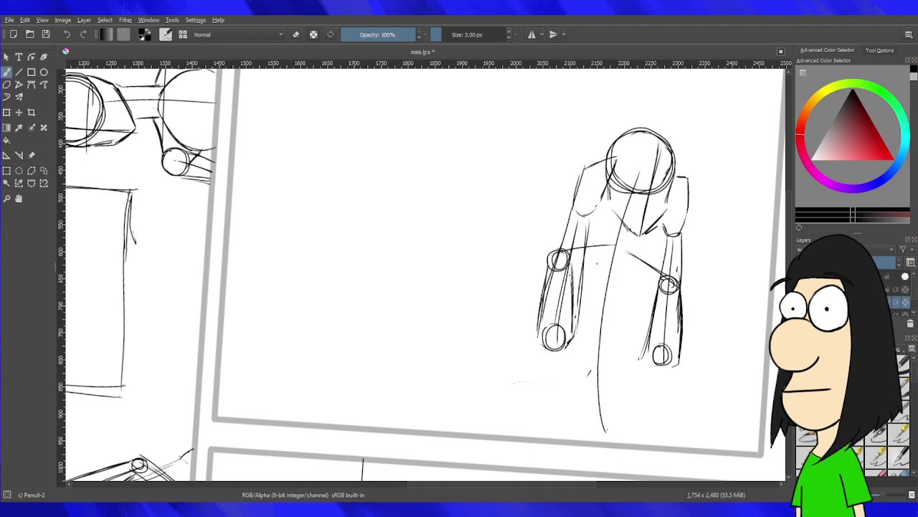
pyautogui.moveTo(612, 242)
pyautogui.mouseDown()
pyautogui.moveTo(582, 260)
pyautogui.moveTo(579, 277)
pyautogui.mouseUp()
pyautogui.hotkey('ctrl', 'z')
pyautogui.hotkey('ctrl', 'z')
pyautogui.moveTo(633, 258); pyautogui.dragTo(647, 302)
pyautogui.moveTo(638, 261)
pyautogui.mouseDown()
pyautogui.moveTo(653, 308)
pyautogui.moveTo(640, 348)
pyautogui.mouseUp()
pyautogui.moveTo(578, 356)
pyautogui.mouseDown()
pyautogui.moveTo(622, 363)
pyautogui.moveTo(645, 354)
pyautogui.mouseUp()
pyautogui.hotkey('ctrl', 'z')
pyautogui.moveTo(656, 311)
pyautogui.mouseDown()
pyautogui.moveTo(641, 356)
pyautogui.moveTo(645, 349)
pyautogui.mouseUp()
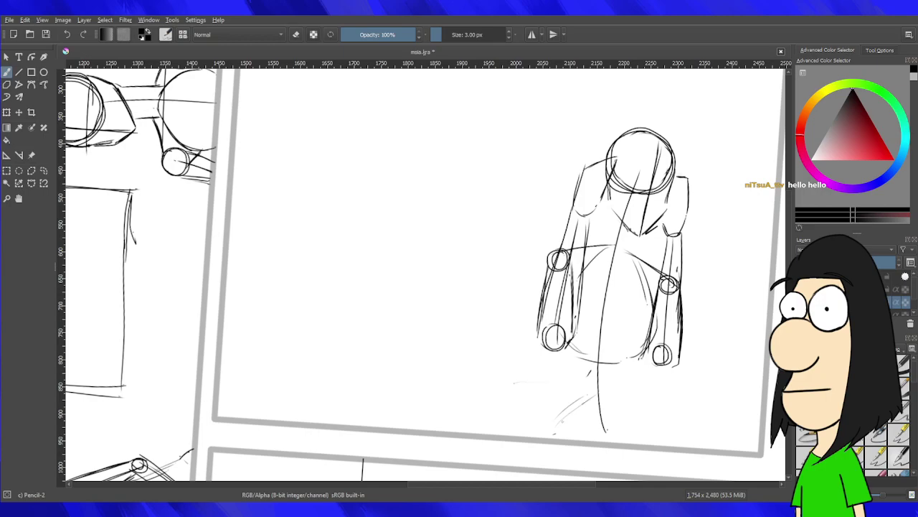
# Draw the waist sides below the rib cage and the curved hip and thigh arcs reaching the panel's lower border.
pyautogui.moveTo(548, 437)
pyautogui.mouseDown()
pyautogui.moveTo(586, 394)
pyautogui.moveTo(642, 439)
pyautogui.mouseUp()
pyautogui.moveTo(602, 391); pyautogui.dragTo(643, 439)
pyautogui.moveTo(568, 356); pyautogui.dragTo(550, 416)
pyautogui.hotkey('ctrl', 'z')
pyautogui.hotkey('ctrl', 'z')
pyautogui.hotkey('ctrl', 'z')
pyautogui.moveTo(571, 354); pyautogui.dragTo(558, 413)
pyautogui.moveTo(642, 357); pyautogui.dragTo(647, 446)
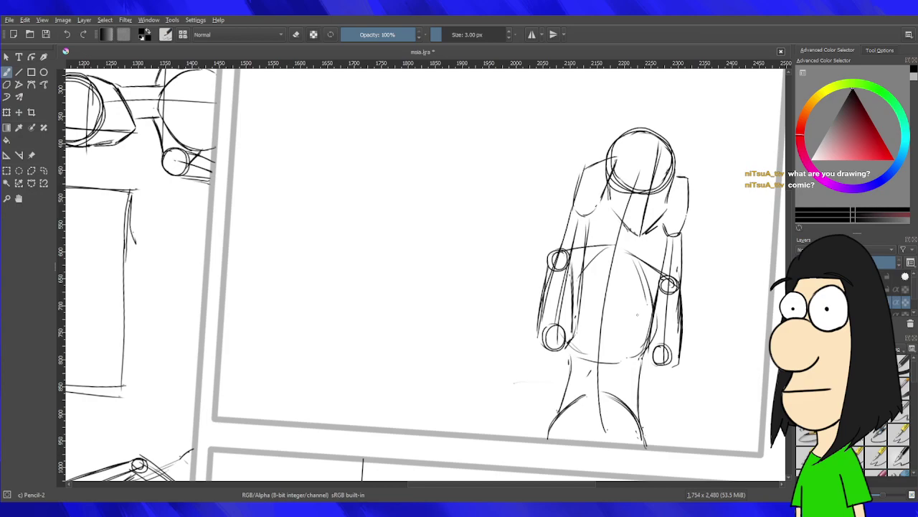
# Draw both sides of the neck from the jaw and chin down to the shoulder line with layered strokes.
pyautogui.scroll(9, 591, 270)
pyautogui.moveTo(546, 178); pyautogui.dragTo(512, 315)
pyautogui.moveTo(447, 156); pyautogui.dragTo(450, 52)
pyautogui.moveTo(562, 105); pyautogui.dragTo(556, 256)
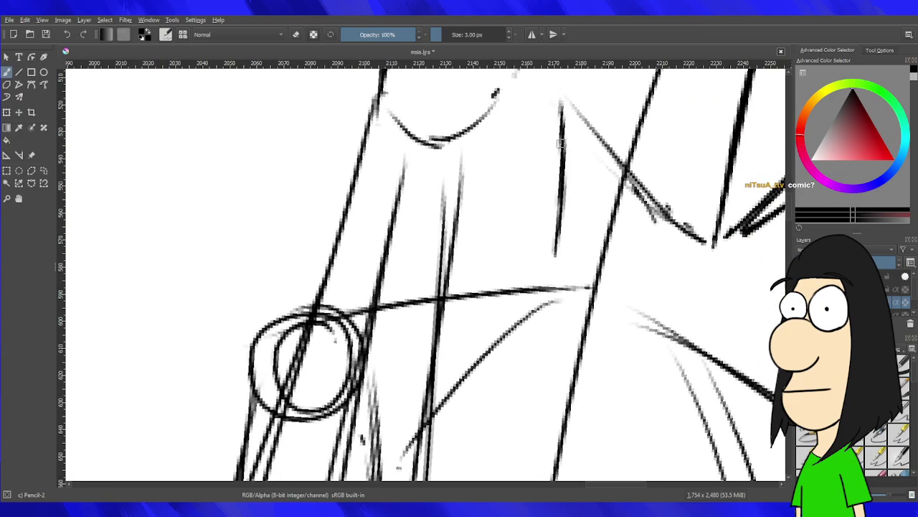
pyautogui.moveTo(560, 143); pyautogui.dragTo(544, 283)
pyautogui.moveTo(696, 241); pyautogui.dragTo(690, 316)
pyautogui.moveTo(695, 259); pyautogui.dragTo(690, 339)
pyautogui.moveTo(539, 126); pyautogui.dragTo(531, 267)
pyautogui.moveTo(544, 207); pyautogui.dragTo(546, 235)
pyautogui.moveTo(544, 185); pyautogui.dragTo(555, 238)
pyautogui.moveTo(552, 300)
pyautogui.mouseDown()
pyautogui.moveTo(551, 181)
pyautogui.moveTo(528, 334)
pyautogui.mouseUp()
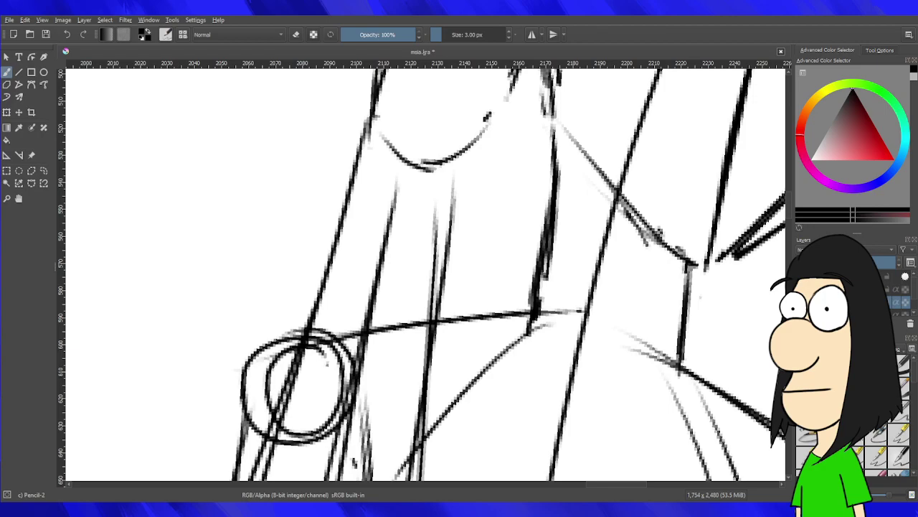
# Add the sloping shoulder muscle lines from the neck base out to both shoulder circles.
pyautogui.moveTo(532, 290)
pyautogui.mouseDown()
pyautogui.moveTo(402, 340)
pyautogui.moveTo(515, 295)
pyautogui.mouseUp()
pyautogui.moveTo(591, 357); pyautogui.dragTo(343, 233)
pyautogui.moveTo(437, 205)
pyautogui.mouseDown()
pyautogui.moveTo(551, 327)
pyautogui.moveTo(560, 322)
pyautogui.moveTo(521, 280)
pyautogui.moveTo(570, 327)
pyautogui.mouseUp()
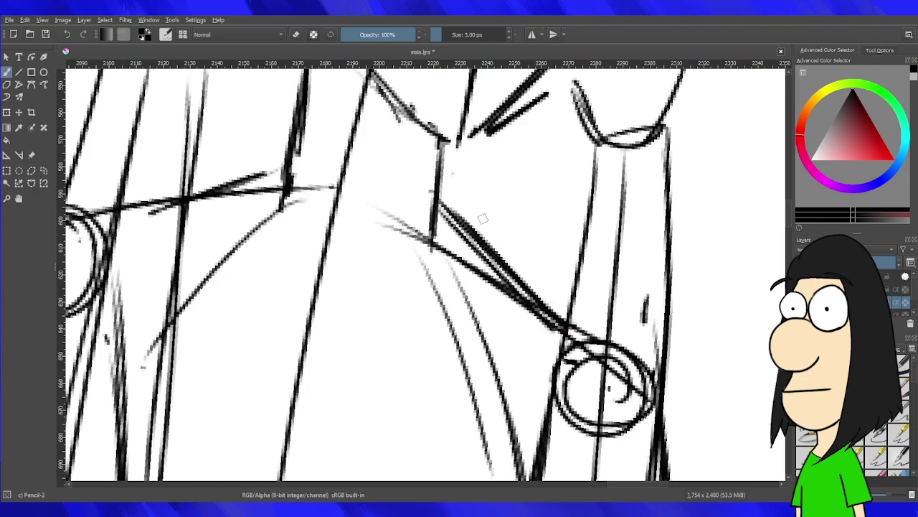
# Draw two collarbone lines running from the shoulders towards the centre of the upper chest.
pyautogui.scroll(-4, 482, 218)
pyautogui.scroll(2, 469, 223)
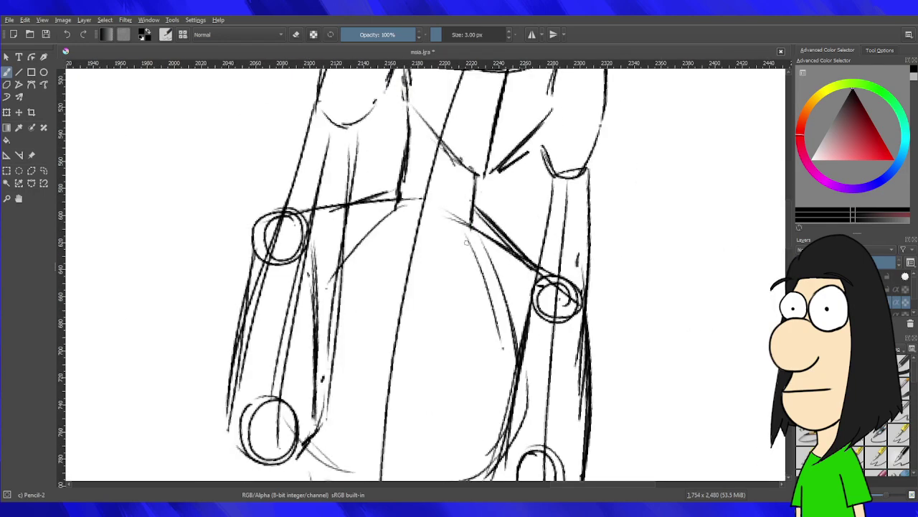
pyautogui.rightClick(318, 215)
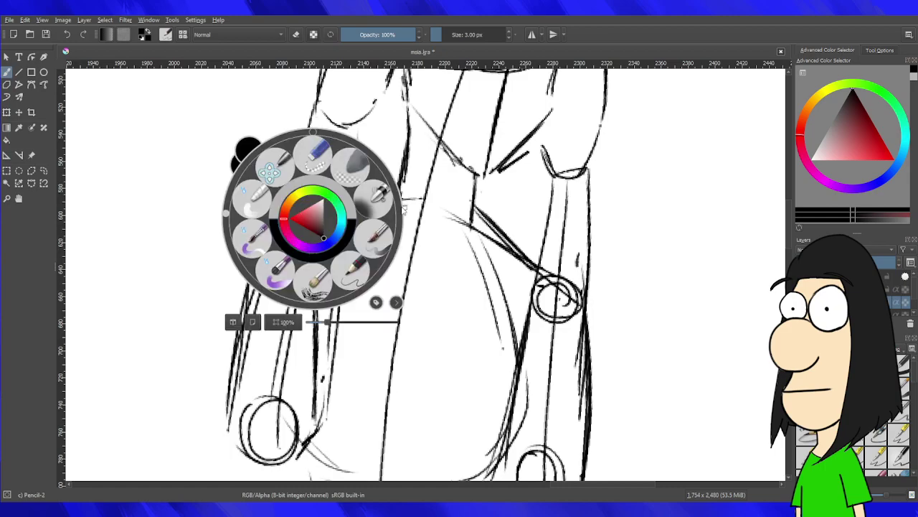
pyautogui.click(423, 209)
pyautogui.moveTo(340, 226); pyautogui.dragTo(395, 254)
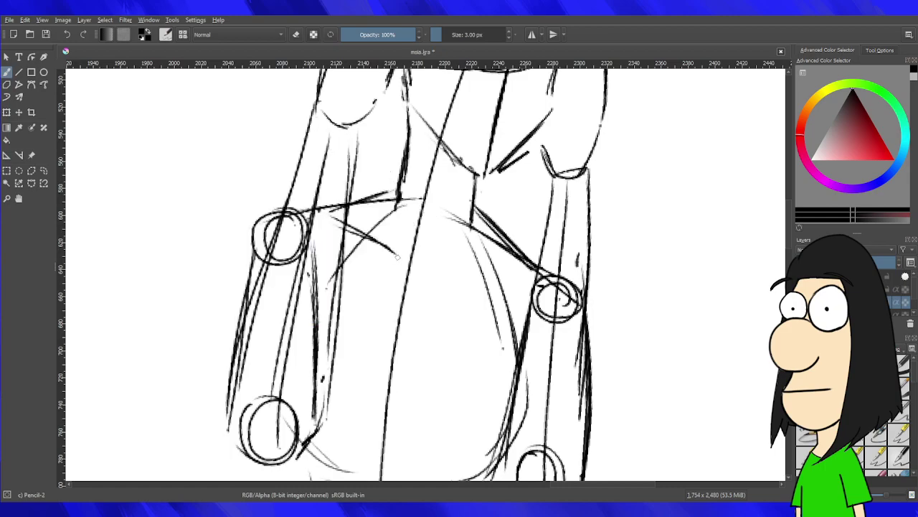
pyautogui.hotkey('ctrl', 'z')
pyautogui.hotkey('ctrl', 'z')
pyautogui.moveTo(334, 221); pyautogui.dragTo(527, 293)
pyautogui.hotkey('ctrl', 'z')
pyautogui.moveTo(461, 274)
pyautogui.mouseDown()
pyautogui.moveTo(542, 288)
pyautogui.moveTo(512, 274)
pyautogui.moveTo(538, 279)
pyautogui.mouseUp()
pyautogui.hotkey('ctrl', 'z')
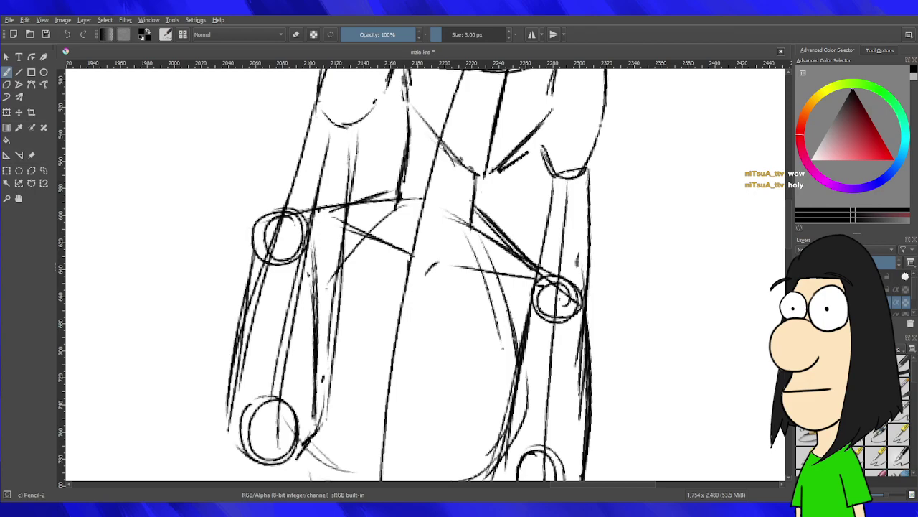
pyautogui.hotkey('ctrl', 'z')
# Add short armpit marks on both sides of the chest just below the shoulder circles.
pyautogui.moveTo(416, 281); pyautogui.dragTo(468, 222)
pyautogui.moveTo(564, 253); pyautogui.dragTo(575, 287)
pyautogui.moveTo(381, 208); pyautogui.dragTo(372, 241)
pyautogui.moveTo(502, 210); pyautogui.dragTo(585, 232)
# Sketch two rounded chest contours on the lower rib cage, meeting at the centre of the torso.
pyautogui.moveTo(373, 380)
pyautogui.mouseDown()
pyautogui.moveTo(435, 373)
pyautogui.moveTo(456, 340)
pyautogui.moveTo(415, 378)
pyautogui.mouseUp()
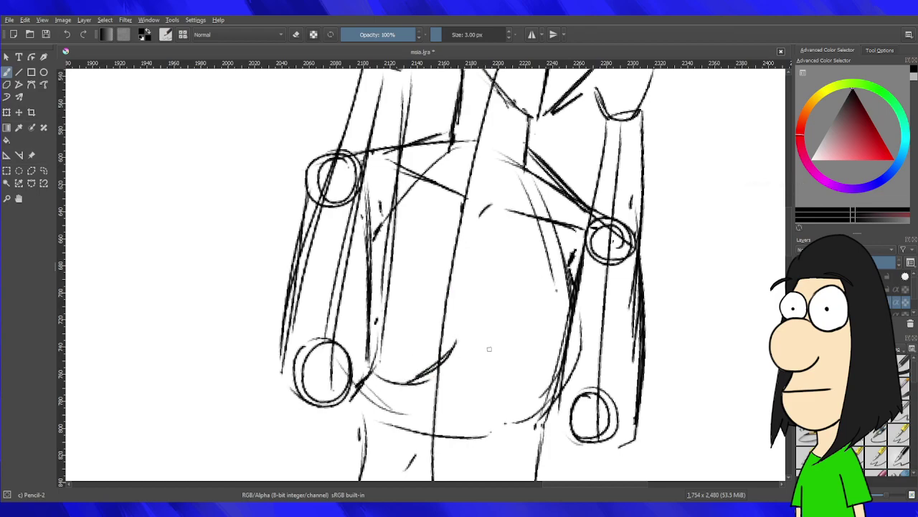
pyautogui.moveTo(457, 323)
pyautogui.mouseDown()
pyautogui.moveTo(479, 393)
pyautogui.moveTo(505, 401)
pyautogui.mouseUp()
pyautogui.hotkey('ctrl', 'z')
pyautogui.hotkey('ctrl', 'z')
pyautogui.moveTo(466, 288)
pyautogui.mouseDown()
pyautogui.moveTo(452, 356)
pyautogui.moveTo(448, 341)
pyautogui.moveTo(488, 391)
pyautogui.moveTo(536, 389)
pyautogui.mouseUp()
pyautogui.hotkey('ctrl', 'z')
pyautogui.moveTo(480, 381); pyautogui.dragTo(554, 406)
pyautogui.moveTo(459, 363)
pyautogui.mouseDown()
pyautogui.moveTo(506, 399)
pyautogui.moveTo(545, 408)
pyautogui.mouseUp()
# Add inner thigh lines and extra leg contours where the figure's legs meet the panel border.
pyautogui.scroll(-6, 424, 273)
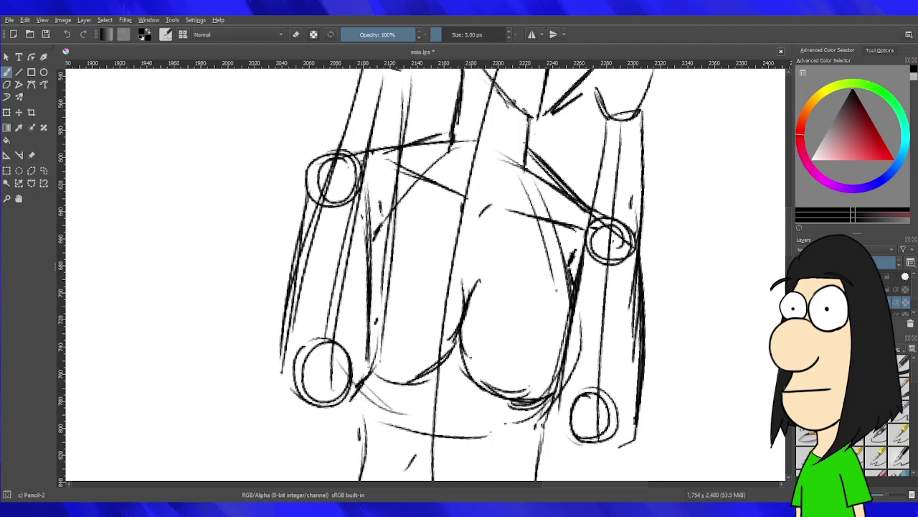
pyautogui.moveTo(615, 386); pyautogui.dragTo(380, 396)
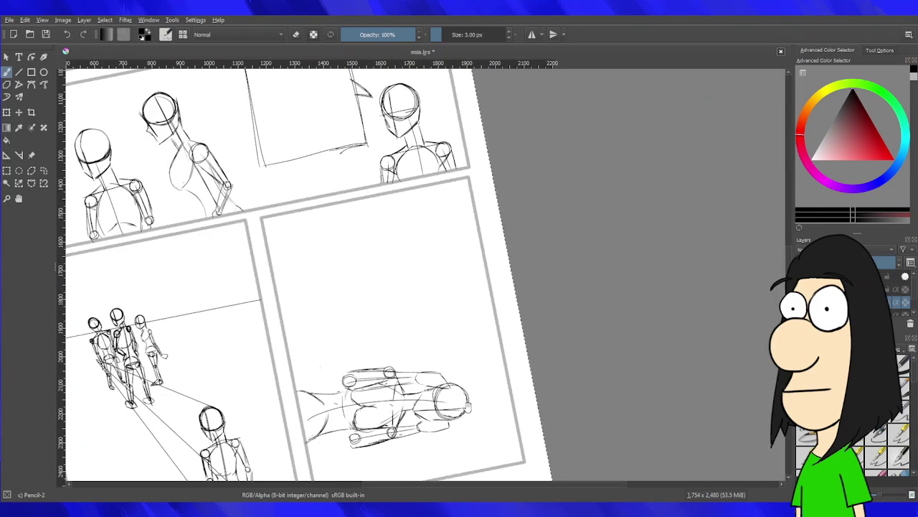
pyautogui.moveTo(512, 456); pyautogui.dragTo(490, 458)
pyautogui.moveTo(349, 418); pyautogui.dragTo(544, 289)
pyautogui.moveTo(493, 320); pyautogui.dragTo(465, 424)
pyautogui.scroll(2, 465, 423)
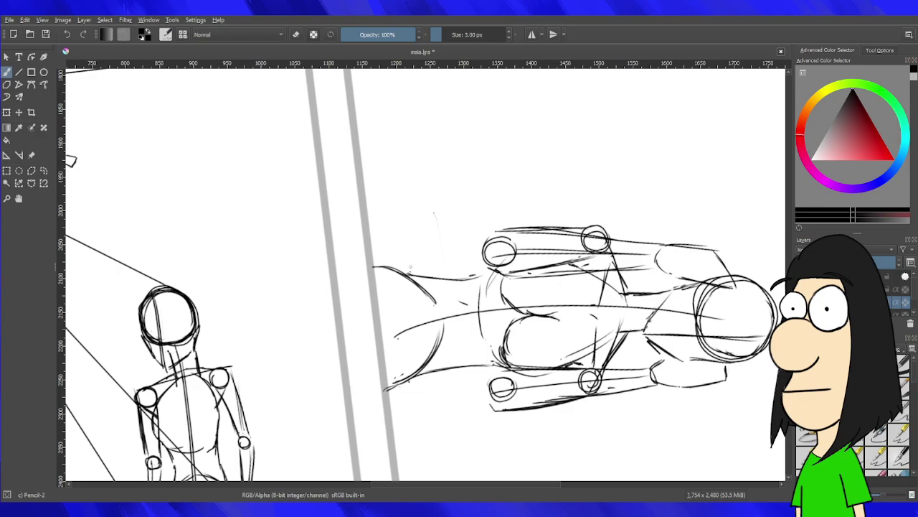
pyautogui.moveTo(402, 250); pyautogui.dragTo(424, 249)
pyautogui.hotkey('ctrl', 'z')
pyautogui.moveTo(376, 266)
pyautogui.mouseDown()
pyautogui.moveTo(436, 268)
pyautogui.moveTo(433, 297)
pyautogui.moveTo(388, 329)
pyautogui.moveTo(449, 329)
pyautogui.moveTo(431, 361)
pyautogui.moveTo(449, 366)
pyautogui.moveTo(389, 385)
pyautogui.mouseUp()
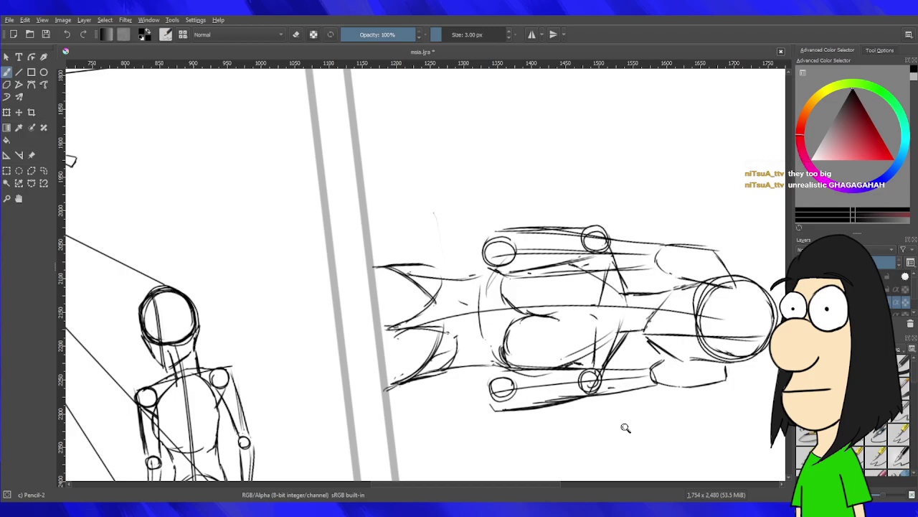
# Erase the rounded chest contours and the stretch of centre line running through them.
pyautogui.scroll(5, 666, 340)
pyautogui.scroll(-5, 666, 340)
pyautogui.moveTo(505, 461)
pyautogui.mouseDown()
pyautogui.moveTo(681, 348)
pyautogui.moveTo(577, 327)
pyautogui.moveTo(656, 311)
pyautogui.moveTo(642, 319)
pyautogui.mouseUp()
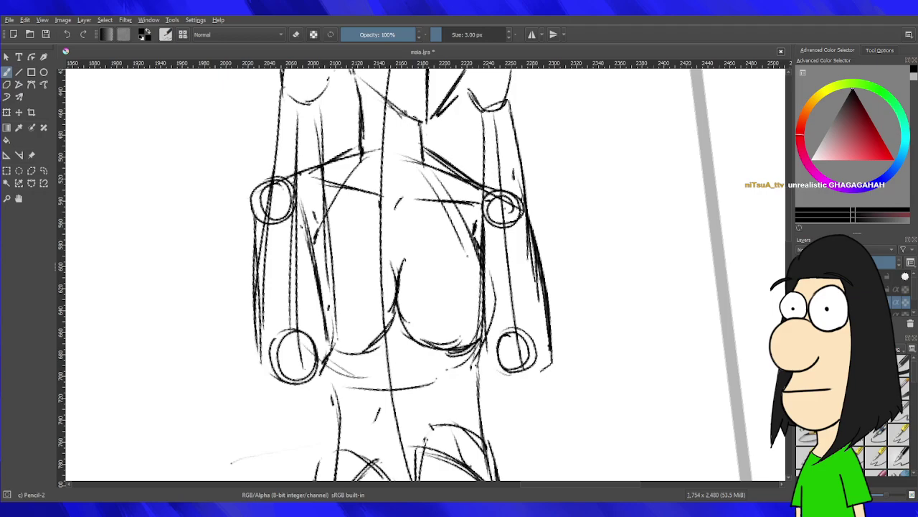
pyautogui.moveTo(492, 291); pyautogui.dragTo(669, 253)
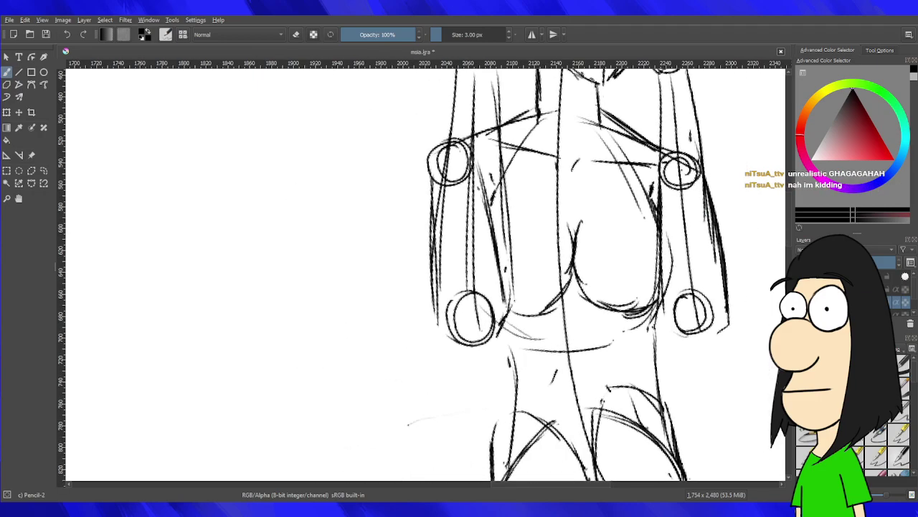
pyautogui.press('e')
pyautogui.moveTo(557, 251)
pyautogui.mouseDown()
pyautogui.moveTo(574, 222)
pyautogui.moveTo(554, 308)
pyautogui.moveTo(568, 282)
pyautogui.moveTo(607, 308)
pyautogui.moveTo(621, 296)
pyautogui.moveTo(610, 255)
pyautogui.mouseUp()
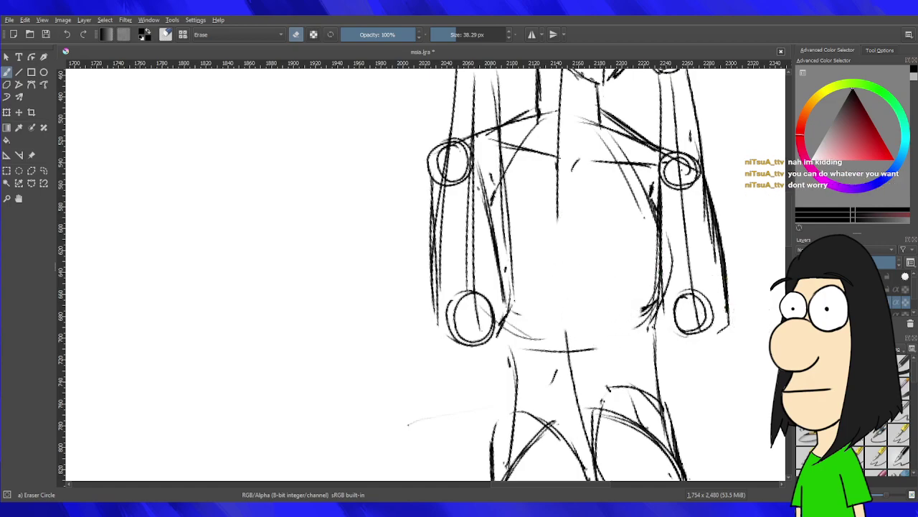
# Redraw both chest contours as fuller curves starting higher on the torso and reinforce their lower edges.
pyautogui.press('e')
pyautogui.moveTo(558, 207)
pyautogui.mouseDown()
pyautogui.moveTo(567, 262)
pyautogui.moveTo(555, 277)
pyautogui.moveTo(564, 274)
pyautogui.moveTo(510, 311)
pyautogui.mouseUp()
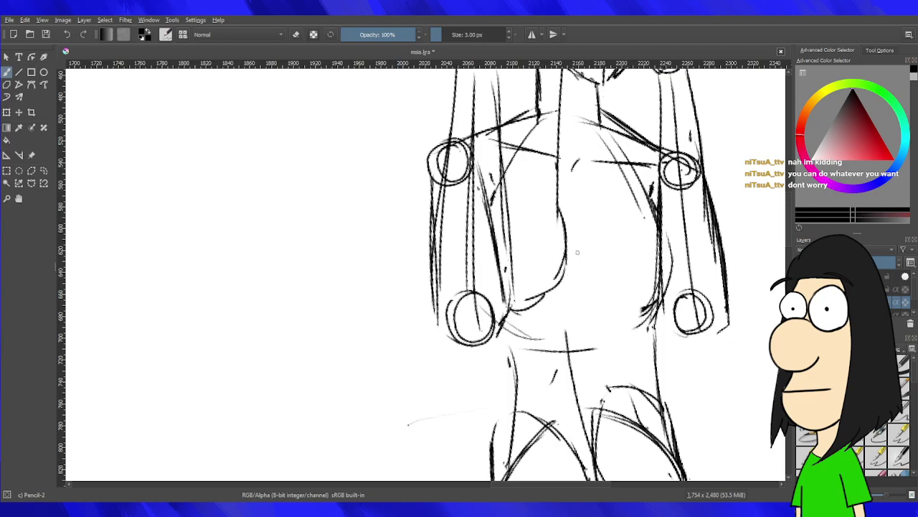
pyautogui.moveTo(572, 208)
pyautogui.mouseDown()
pyautogui.moveTo(587, 267)
pyautogui.moveTo(609, 292)
pyautogui.moveTo(643, 291)
pyautogui.mouseUp()
pyautogui.moveTo(578, 263)
pyautogui.mouseDown()
pyautogui.moveTo(647, 293)
pyautogui.moveTo(595, 278)
pyautogui.moveTo(643, 294)
pyautogui.mouseUp()
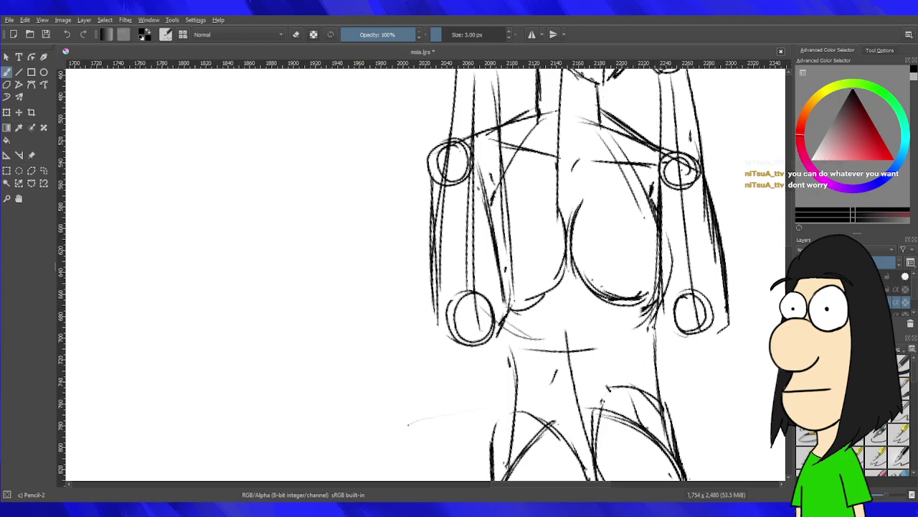
pyautogui.moveTo(576, 276)
pyautogui.mouseDown()
pyautogui.moveTo(638, 302)
pyautogui.moveTo(622, 305)
pyautogui.mouseUp()
pyautogui.moveTo(508, 317); pyautogui.dragTo(554, 287)
pyautogui.moveTo(557, 285); pyautogui.dragTo(524, 313)
pyautogui.moveTo(569, 260); pyautogui.dragTo(525, 311)
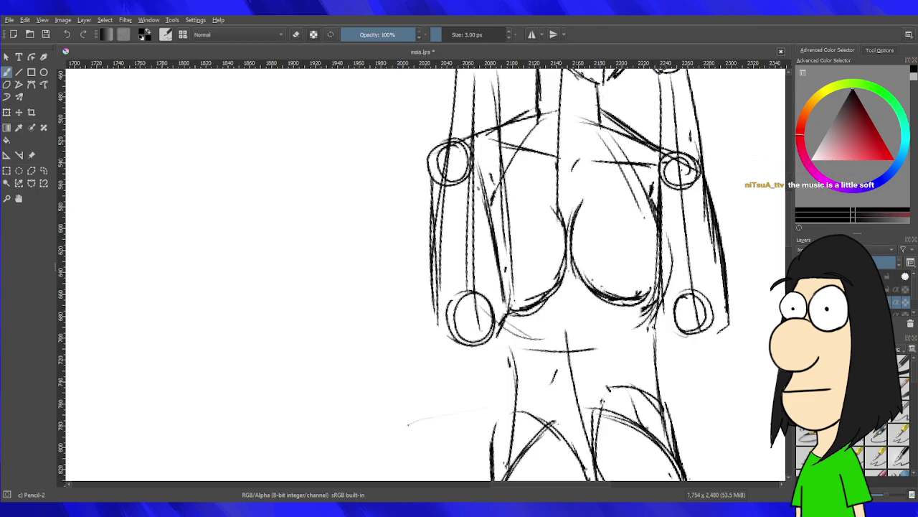
# Erase the redrawn chest contours from the middle of the figure's torso.
pyautogui.scroll(-10, 386, 345)
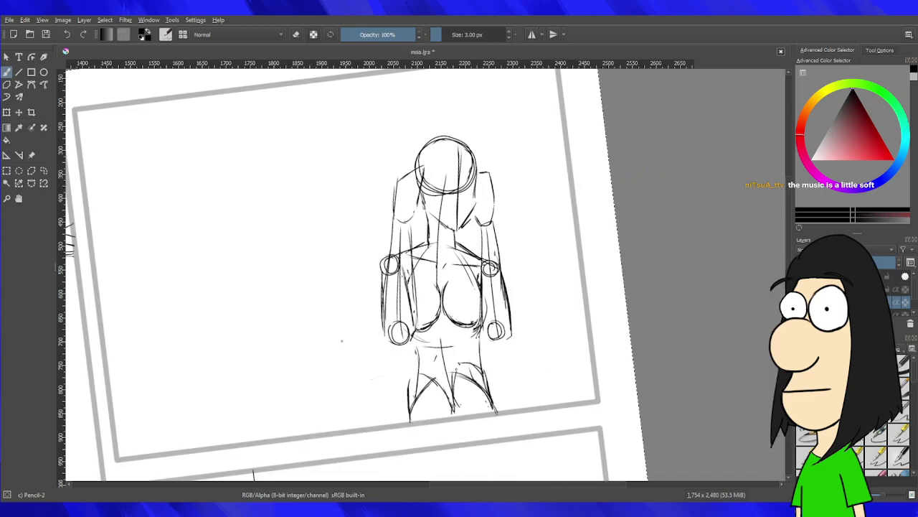
pyautogui.scroll(10, 373, 307)
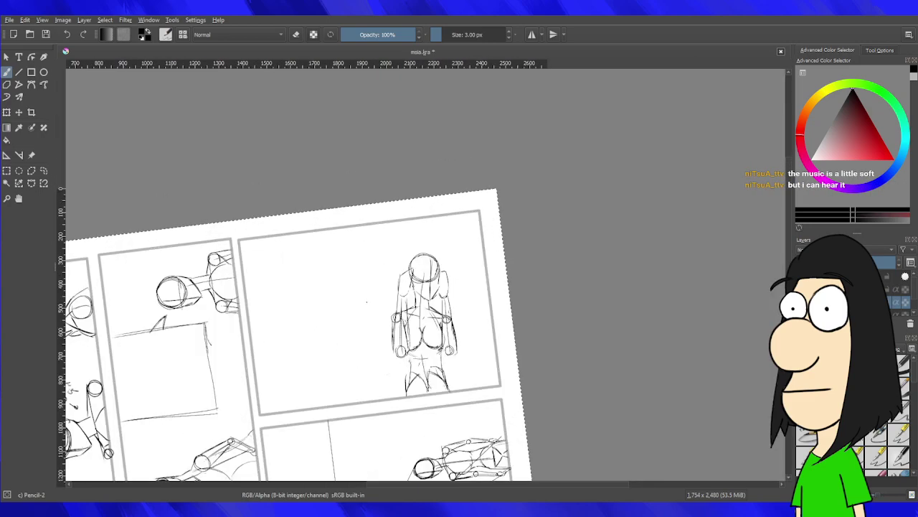
pyautogui.moveTo(698, 328); pyautogui.dragTo(736, 234)
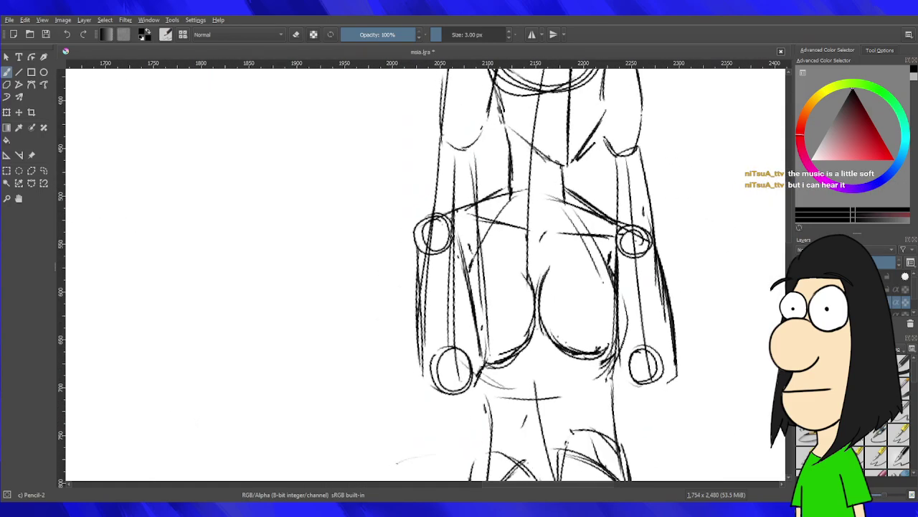
pyautogui.press('/')
pyautogui.moveTo(533, 262)
pyautogui.mouseDown()
pyautogui.moveTo(527, 337)
pyautogui.moveTo(518, 346)
pyautogui.moveTo(584, 352)
pyautogui.mouseUp()
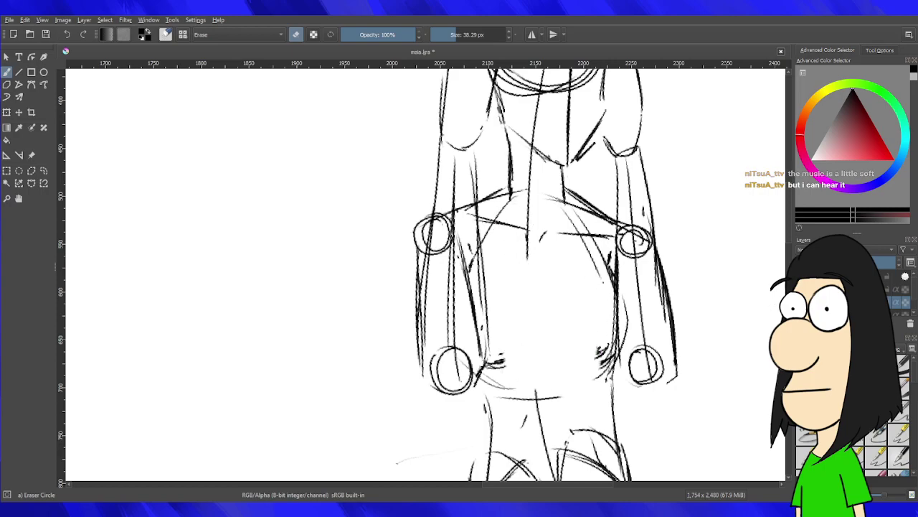
pyautogui.moveTo(547, 320); pyautogui.dragTo(495, 375)
pyautogui.moveTo(368, 95); pyautogui.dragTo(395, 294)
pyautogui.moveTo(486, 263); pyautogui.dragTo(475, 177)
pyautogui.moveTo(495, 353); pyautogui.dragTo(429, 437)
pyautogui.scroll(-3, 481, 252)
pyautogui.scroll(4, 481, 253)
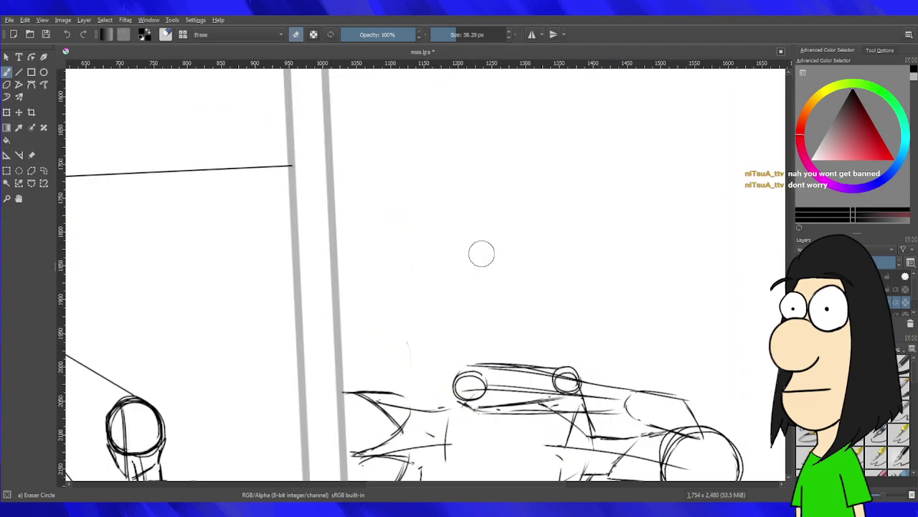
pyautogui.scroll(-6, 481, 254)
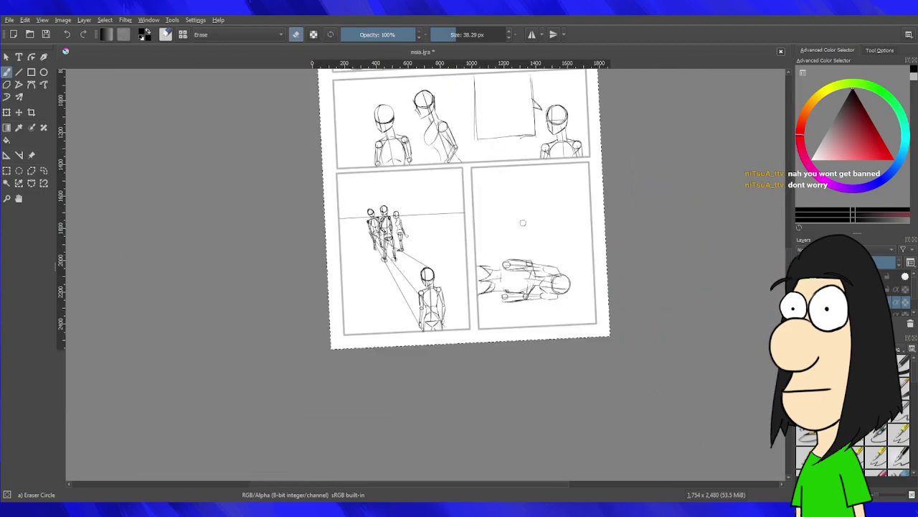
pyautogui.scroll(5, 523, 223)
pyautogui.scroll(2, 523, 222)
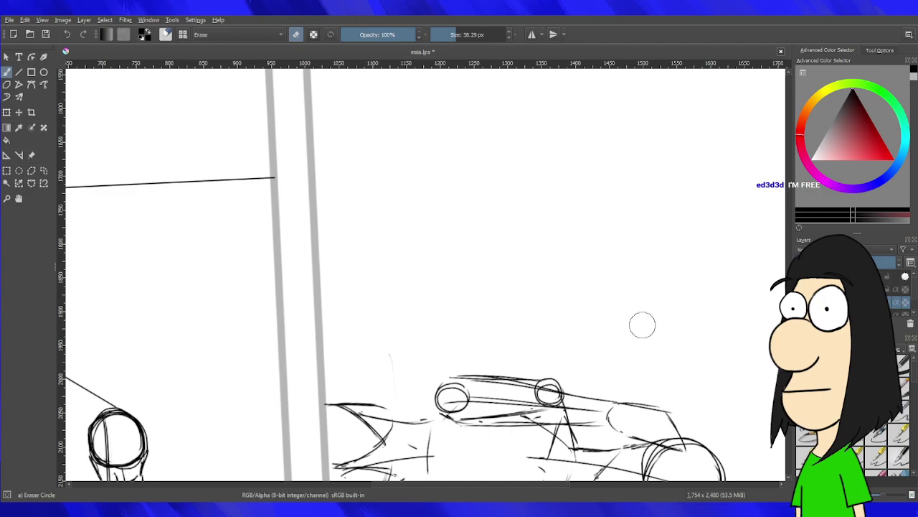
pyautogui.scroll(-5, 642, 325)
pyautogui.scroll(4, 627, 289)
pyautogui.moveTo(598, 309); pyautogui.dragTo(652, 244)
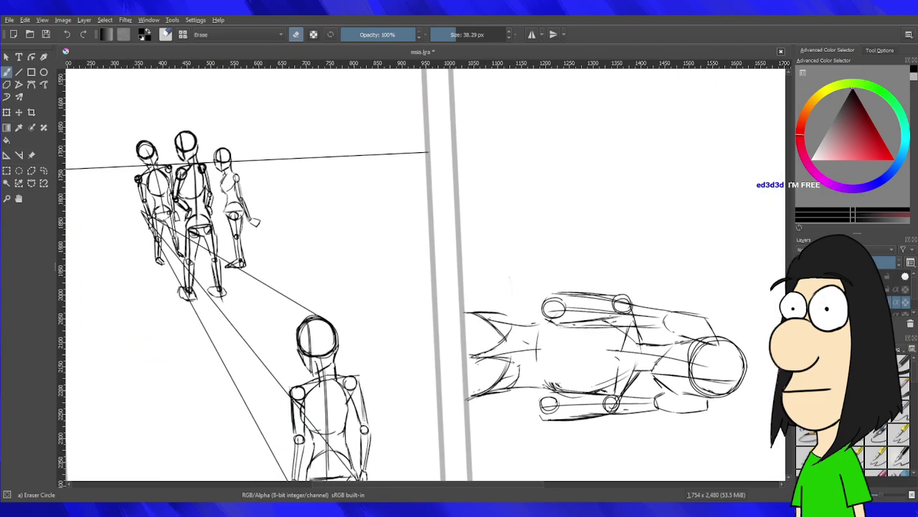
pyautogui.press('/')
pyautogui.scroll(-4, 705, 216)
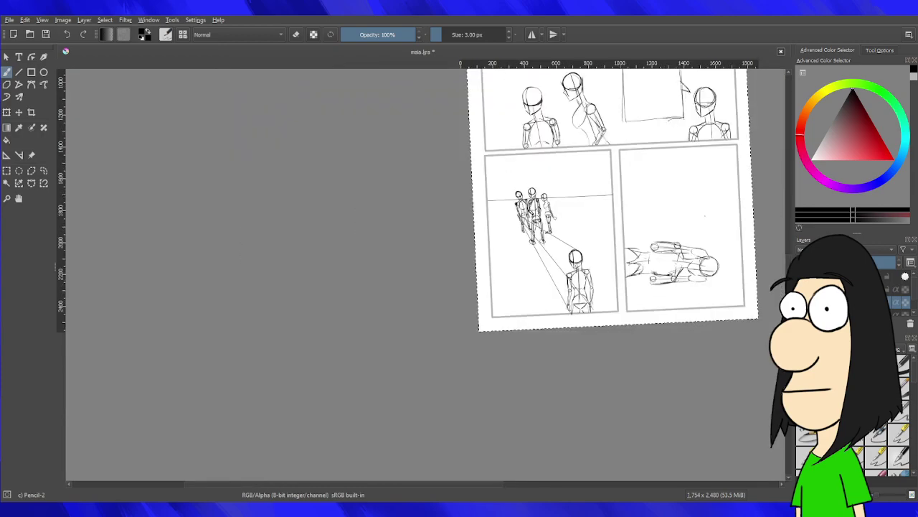
pyautogui.scroll(3, 701, 195)
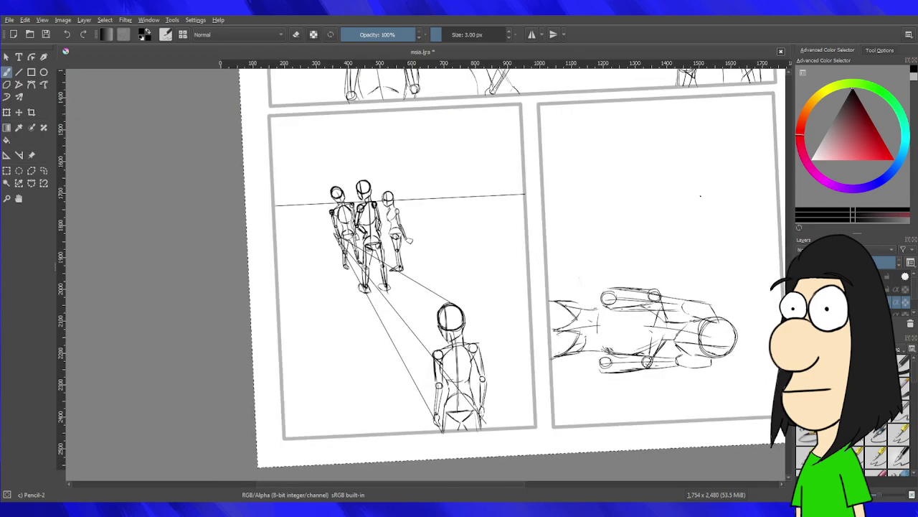
pyautogui.scroll(-2, 700, 195)
pyautogui.scroll(5, 685, 218)
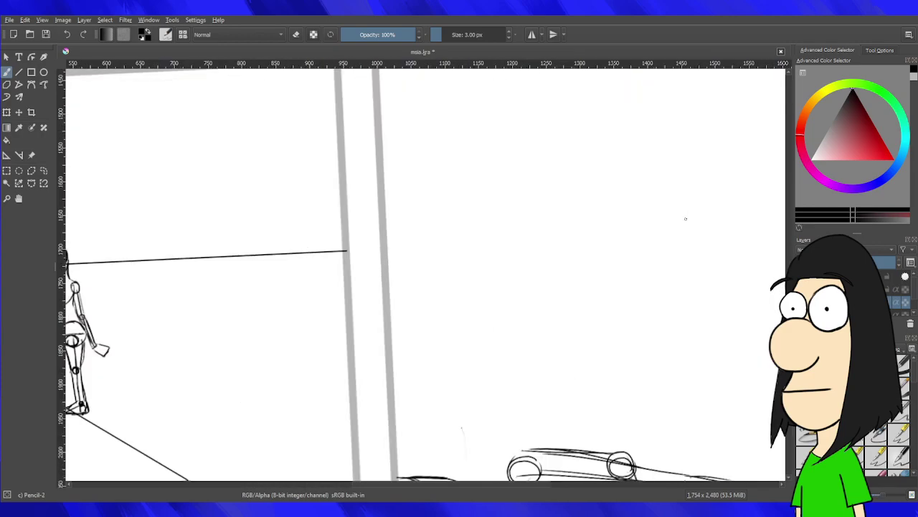
pyautogui.scroll(-4, 707, 157)
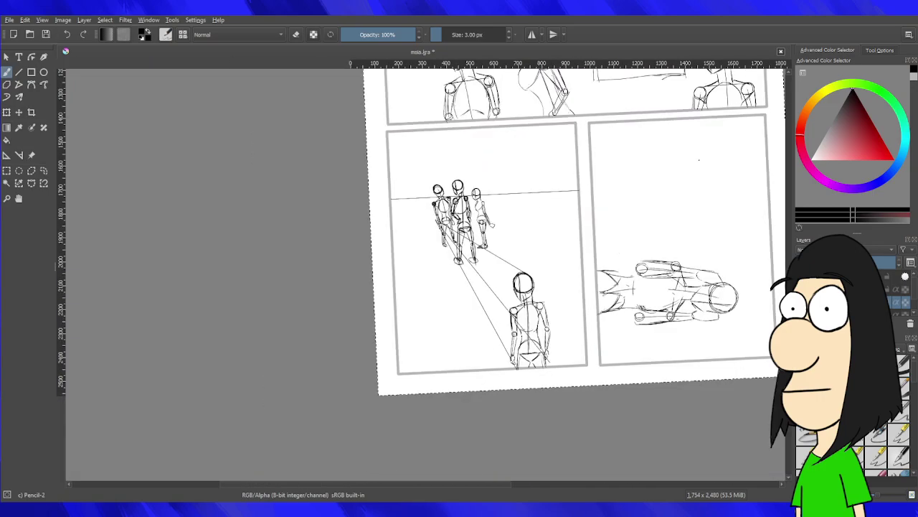
pyautogui.scroll(-1, 699, 159)
pyautogui.scroll(2, 698, 159)
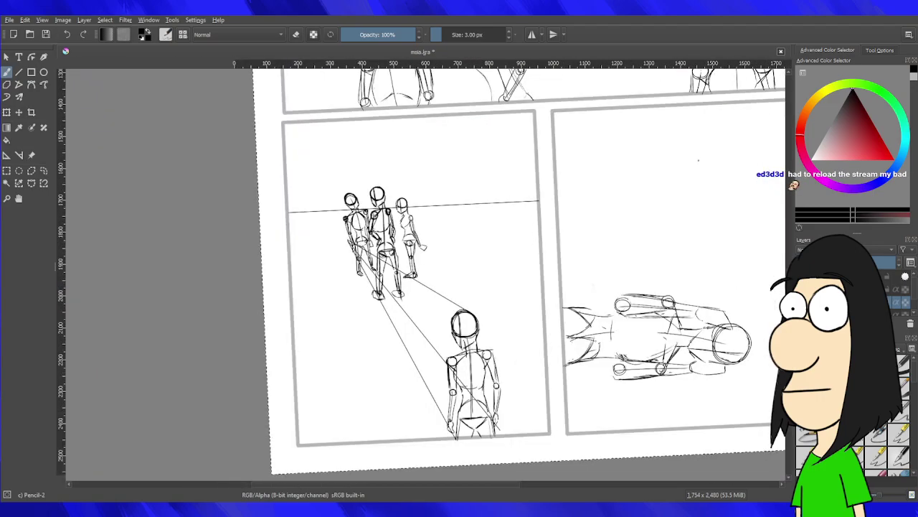
pyautogui.scroll(2, 692, 215)
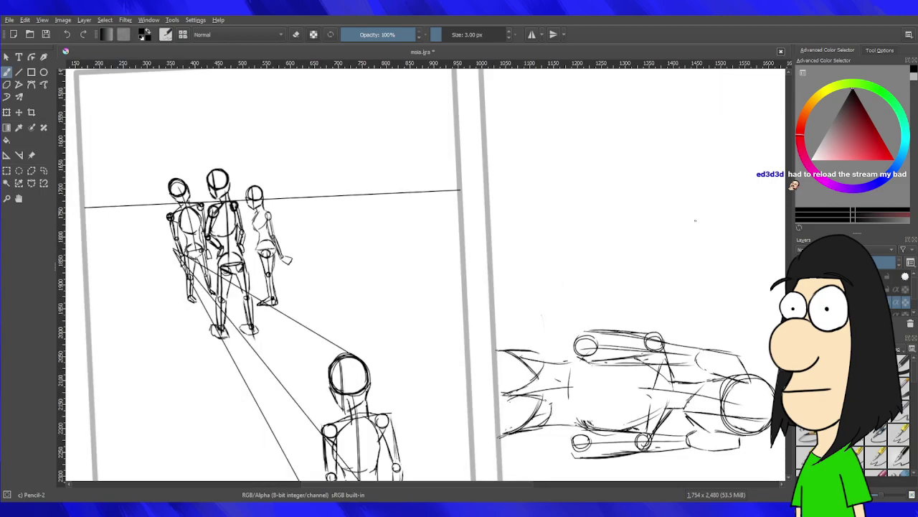
pyautogui.scroll(-5, 695, 232)
pyautogui.scroll(5, 695, 231)
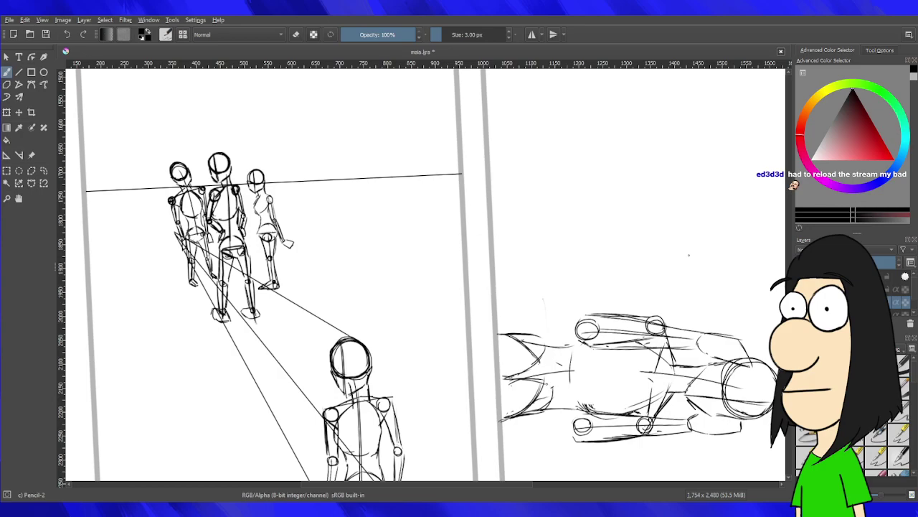
pyautogui.hotkey('ctrl', 'z')
pyautogui.moveTo(606, 202); pyautogui.dragTo(474, 226)
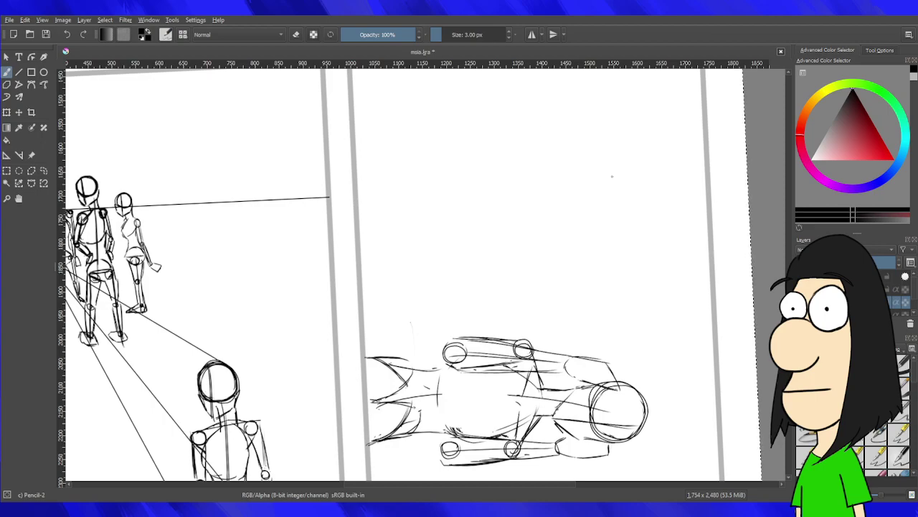
pyautogui.scroll(-3, 618, 150)
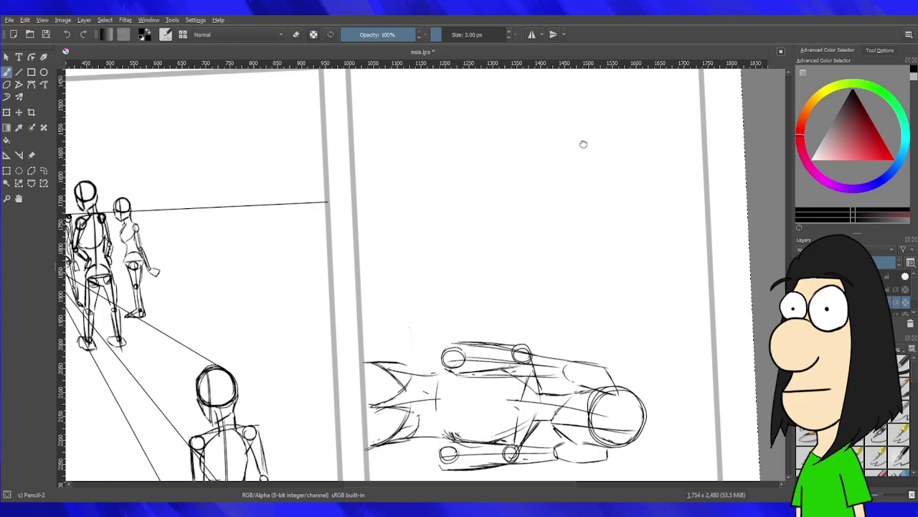
pyautogui.scroll(-4, 597, 147)
pyautogui.scroll(3, 630, 247)
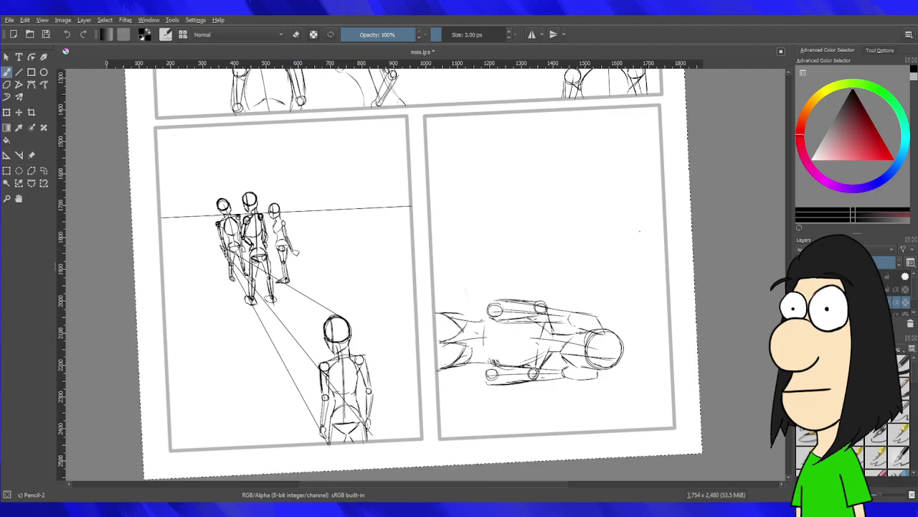
# Try roughing in a hip line and one bent leg with a round knee joint above the lying figure's head.
pyautogui.moveTo(578, 205)
pyautogui.mouseDown()
pyautogui.moveTo(615, 202)
pyautogui.moveTo(601, 185)
pyautogui.moveTo(591, 200)
pyautogui.moveTo(610, 201)
pyautogui.moveTo(583, 204)
pyautogui.moveTo(579, 274)
pyautogui.moveTo(607, 318)
pyautogui.mouseUp()
pyautogui.hotkey('ctrl', 'z')
pyautogui.hotkey('ctrl', 'z')
pyautogui.hotkey('ctrl', 'z')
pyautogui.hotkey('ctrl', 'z')
pyautogui.hotkey('ctrl', 'z')
pyautogui.hotkey('ctrl', 'z')
pyautogui.moveTo(592, 197)
pyautogui.mouseDown()
pyautogui.moveTo(588, 255)
pyautogui.moveTo(616, 304)
pyautogui.mouseUp()
pyautogui.moveTo(602, 262); pyautogui.dragTo(621, 310)
pyautogui.hotkey('ctrl', 'z')
pyautogui.moveTo(589, 252); pyautogui.dragTo(617, 311)
pyautogui.moveTo(588, 244); pyautogui.dragTo(589, 246)
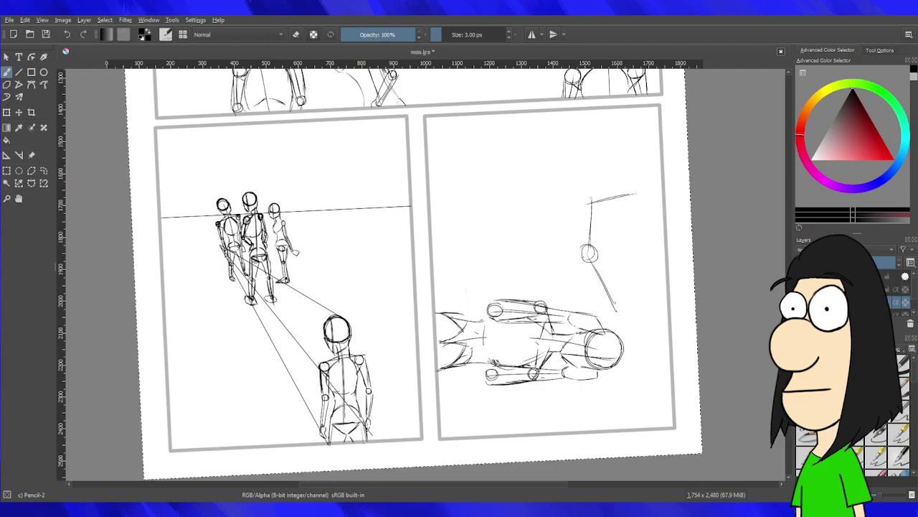
# Try adding a domed pelvis over the hip line with circles marking both hip joints.
pyautogui.moveTo(589, 201); pyautogui.dragTo(602, 184)
pyautogui.hotkey('ctrl', 'z')
pyautogui.moveTo(584, 201); pyautogui.dragTo(602, 183)
pyautogui.moveTo(583, 202)
pyautogui.mouseDown()
pyautogui.moveTo(604, 180)
pyautogui.moveTo(639, 196)
pyautogui.mouseUp()
pyautogui.hotkey('ctrl', 'z')
pyautogui.hotkey('ctrl', 'z')
pyautogui.hotkey('ctrl', 'z')
pyautogui.moveTo(581, 200)
pyautogui.mouseDown()
pyautogui.moveTo(605, 176)
pyautogui.moveTo(643, 190)
pyautogui.moveTo(601, 213)
pyautogui.moveTo(600, 191)
pyautogui.moveTo(637, 191)
pyautogui.mouseUp()
pyautogui.hotkey('ctrl', 'z')
pyautogui.moveTo(586, 209); pyautogui.dragTo(601, 220)
pyautogui.moveTo(641, 195)
pyautogui.mouseDown()
pyautogui.moveTo(609, 226)
pyautogui.moveTo(611, 211)
pyautogui.moveTo(638, 199)
pyautogui.mouseUp()
pyautogui.hotkey('ctrl', 'z')
pyautogui.hotkey('ctrl', 'z')
# Try closing the lower edge of the pelvis and sketching the second leg beside the first.
pyautogui.moveTo(616, 221)
pyautogui.mouseDown()
pyautogui.moveTo(641, 197)
pyautogui.moveTo(629, 210)
pyautogui.mouseUp()
pyautogui.moveTo(621, 215)
pyautogui.mouseDown()
pyautogui.moveTo(637, 201)
pyautogui.moveTo(615, 223)
pyautogui.moveTo(653, 313)
pyautogui.mouseUp()
pyautogui.hotkey('ctrl', 'z')
pyautogui.hotkey('ctrl', 'z')
pyautogui.moveTo(627, 231); pyautogui.dragTo(653, 305)
pyautogui.hotkey('ctrl', 'z')
pyautogui.hotkey('ctrl', 'z')
pyautogui.hotkey('ctrl', 'z')
pyautogui.hotkey('ctrl', 'z')
pyautogui.hotkey('ctrl', 'z')
pyautogui.hotkey('ctrl', 'z')
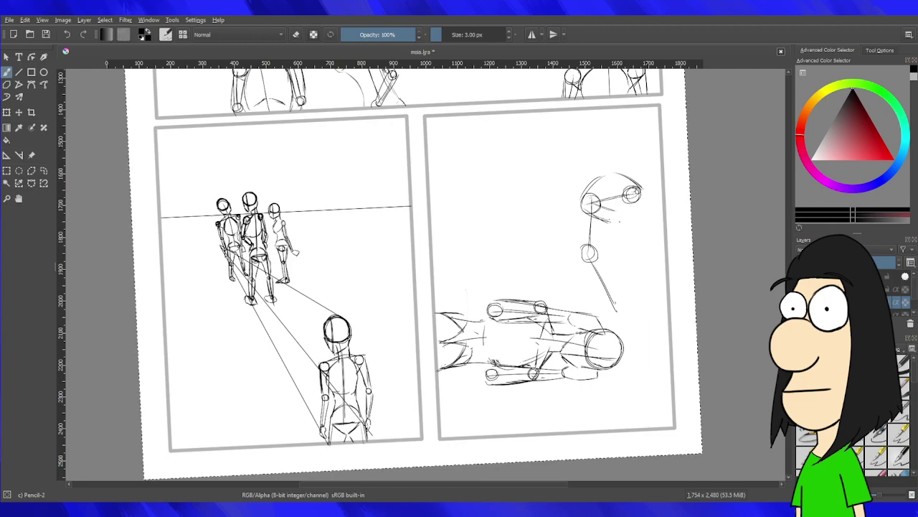
# Undo the hip circles, pelvis dome, leg strokes and hip line of this attempt.
pyautogui.hotkey('ctrl', 'z')
pyautogui.hotkey('ctrl', 'z')
pyautogui.hotkey('ctrl', 'z')
pyautogui.hotkey('ctrl', 'z')
pyautogui.hotkey('ctrl', 'z')
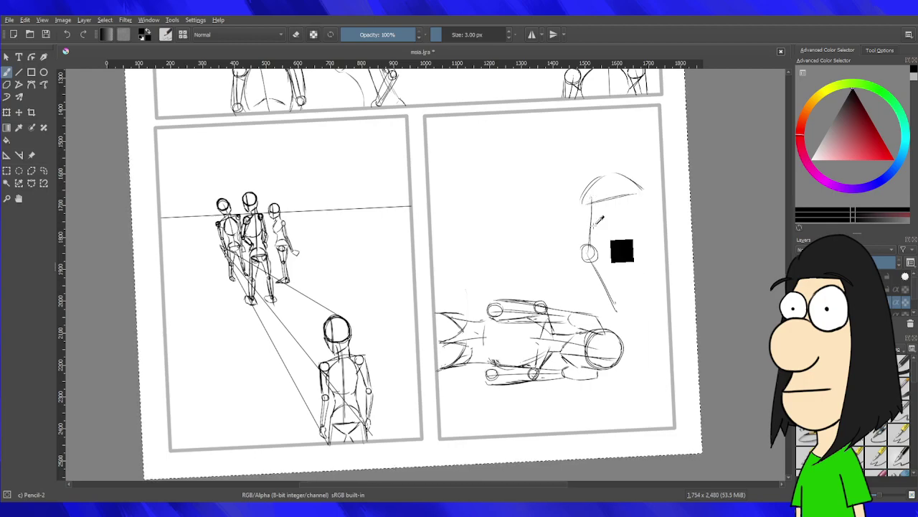
pyautogui.hotkey('ctrl', 'z')
pyautogui.hotkey('ctrl', 'z')
pyautogui.hotkey('ctrl', 'z')
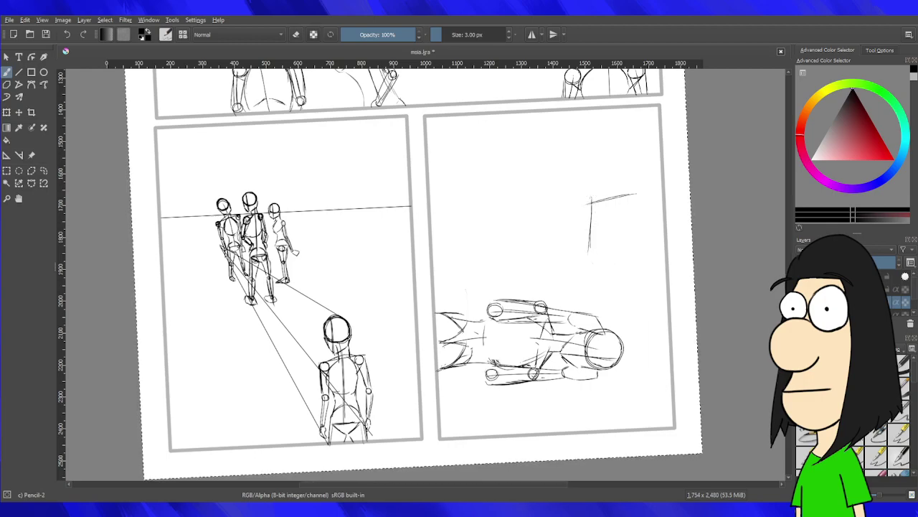
pyautogui.hotkey('ctrl', 'z')
# Redraw the hip line higher in the panel and sketch both bent legs below it with circles at the knees.
pyautogui.moveTo(577, 190)
pyautogui.mouseDown()
pyautogui.moveTo(625, 180)
pyautogui.moveTo(626, 169)
pyautogui.mouseUp()
pyautogui.hotkey('ctrl', 'z')
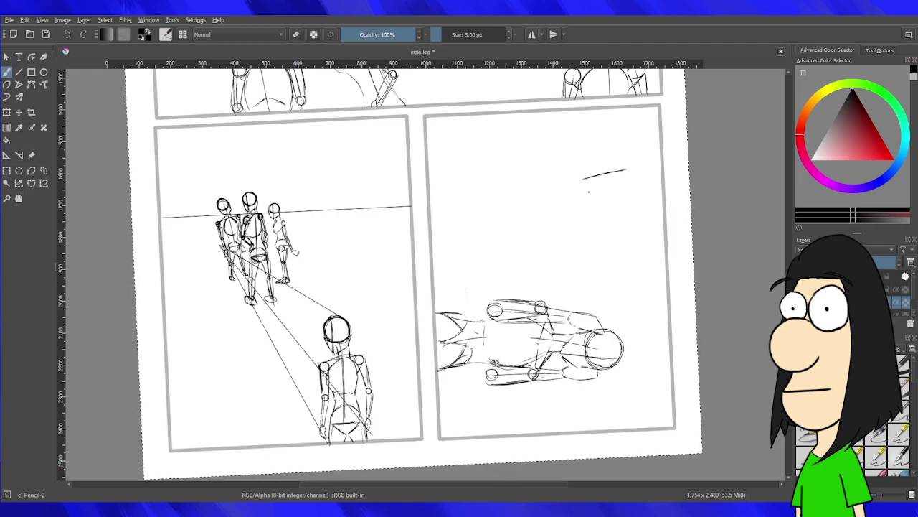
pyautogui.moveTo(582, 220); pyautogui.dragTo(609, 308)
pyautogui.moveTo(626, 173); pyautogui.dragTo(627, 240)
pyautogui.moveTo(625, 178)
pyautogui.mouseDown()
pyautogui.moveTo(625, 224)
pyautogui.moveTo(650, 302)
pyautogui.mouseUp()
pyautogui.moveTo(630, 241); pyautogui.dragTo(652, 299)
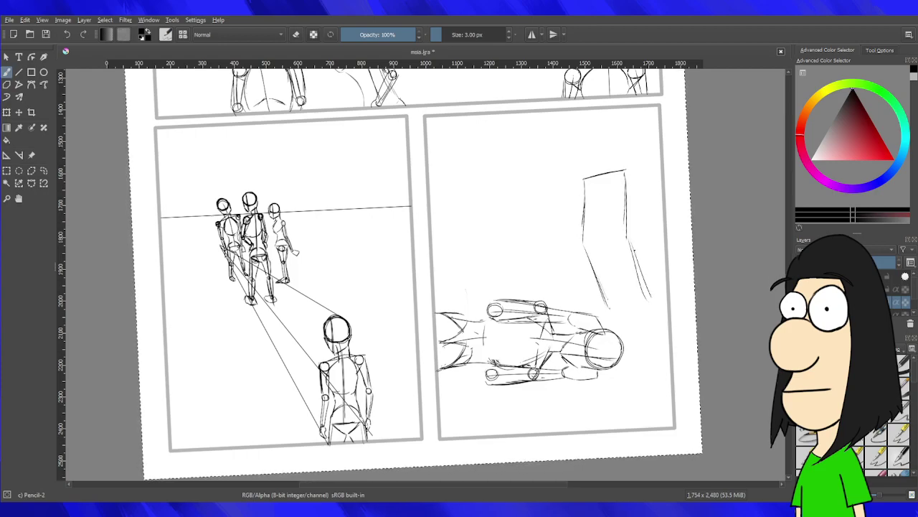
pyautogui.moveTo(580, 233); pyautogui.dragTo(624, 232)
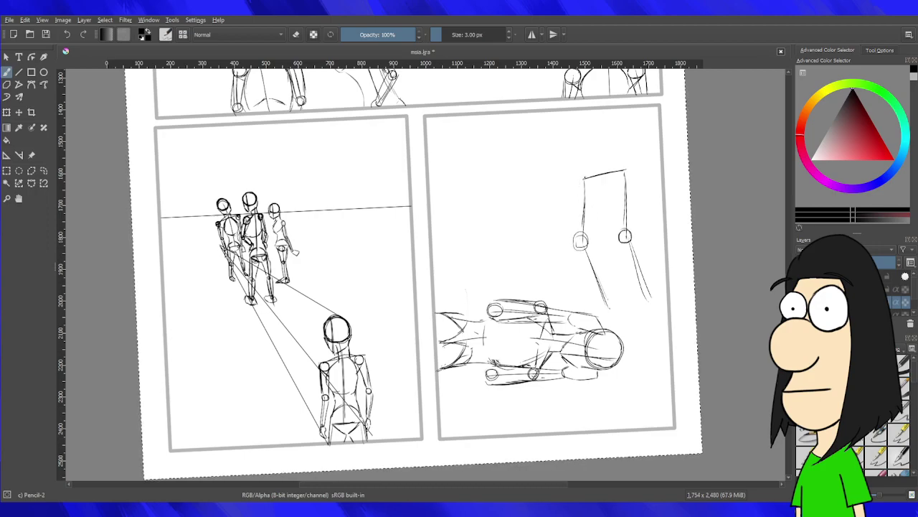
# Outline the domed pelvis with its hip joint and the thigh nearer the panel's outer border.
pyautogui.moveTo(574, 180)
pyautogui.mouseDown()
pyautogui.moveTo(579, 162)
pyautogui.moveTo(601, 148)
pyautogui.moveTo(579, 168)
pyautogui.moveTo(638, 168)
pyautogui.mouseUp()
pyautogui.moveTo(576, 182)
pyautogui.mouseDown()
pyautogui.moveTo(609, 197)
pyautogui.moveTo(630, 170)
pyautogui.moveTo(617, 190)
pyautogui.moveTo(631, 172)
pyautogui.moveTo(618, 232)
pyautogui.mouseUp()
pyautogui.moveTo(613, 195); pyautogui.dragTo(621, 230)
pyautogui.moveTo(635, 173); pyautogui.dragTo(635, 229)
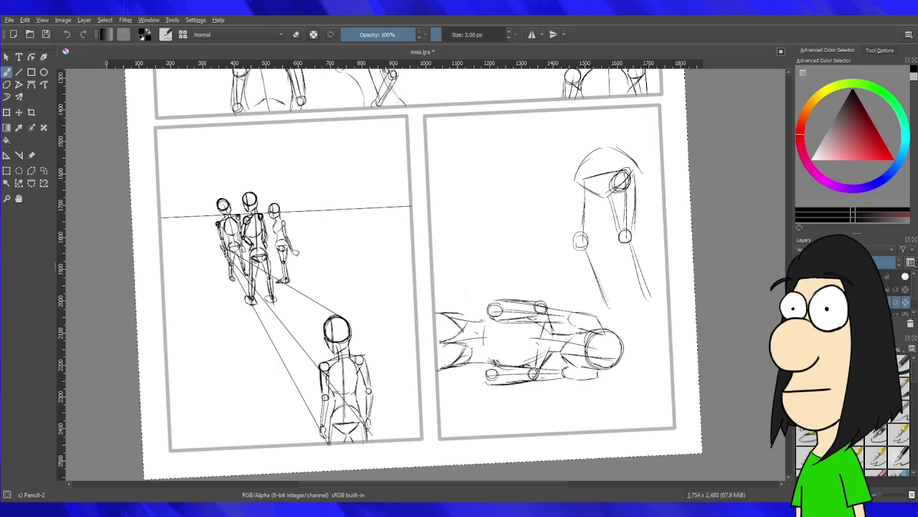
# Outline the other thigh with contours running from the pelvis down to its knee circle.
pyautogui.moveTo(578, 191); pyautogui.dragTo(576, 235)
pyautogui.moveTo(578, 174); pyautogui.dragTo(576, 238)
pyautogui.moveTo(577, 195)
pyautogui.mouseDown()
pyautogui.moveTo(574, 233)
pyautogui.moveTo(589, 241)
pyautogui.mouseUp()
pyautogui.moveTo(605, 195); pyautogui.dragTo(592, 241)
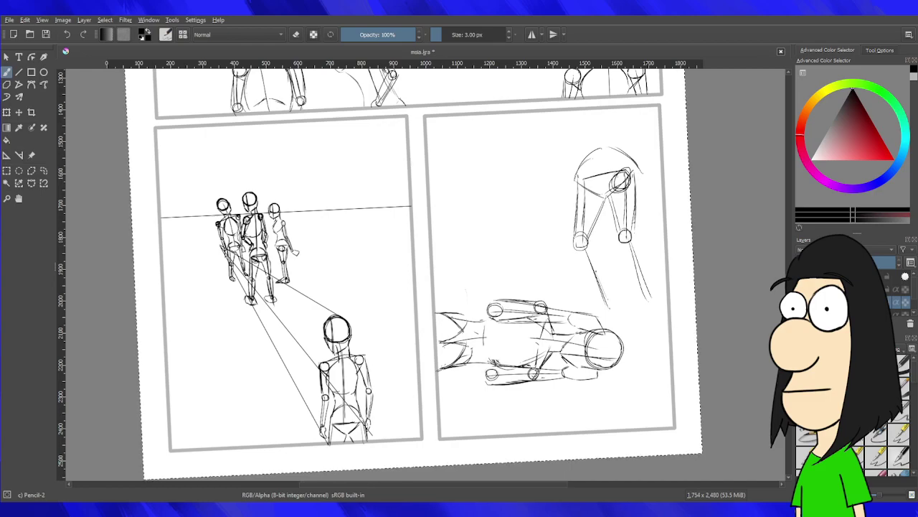
# Sketch angular feet with ankle joints at the ends of both legs, just above the lying figure's head.
pyautogui.moveTo(603, 295); pyautogui.dragTo(593, 310)
pyautogui.moveTo(611, 300)
pyautogui.mouseDown()
pyautogui.moveTo(614, 316)
pyautogui.moveTo(600, 323)
pyautogui.mouseUp()
pyautogui.moveTo(636, 293)
pyautogui.mouseDown()
pyautogui.moveTo(645, 289)
pyautogui.moveTo(649, 324)
pyautogui.moveTo(662, 315)
pyautogui.moveTo(655, 296)
pyautogui.moveTo(667, 310)
pyautogui.mouseUp()
pyautogui.hotkey('ctrl', 'z')
pyautogui.hotkey('ctrl', 'z')
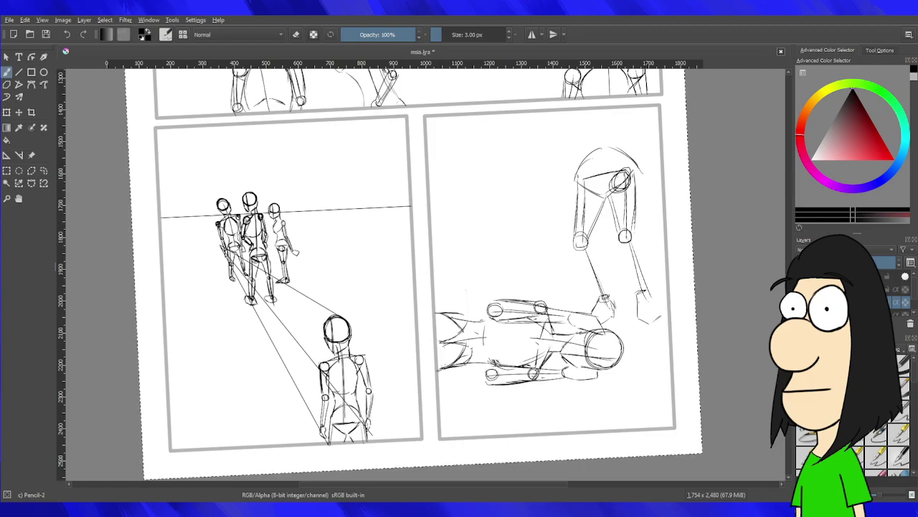
pyautogui.rightClick(658, 309)
pyautogui.rightClick(659, 308)
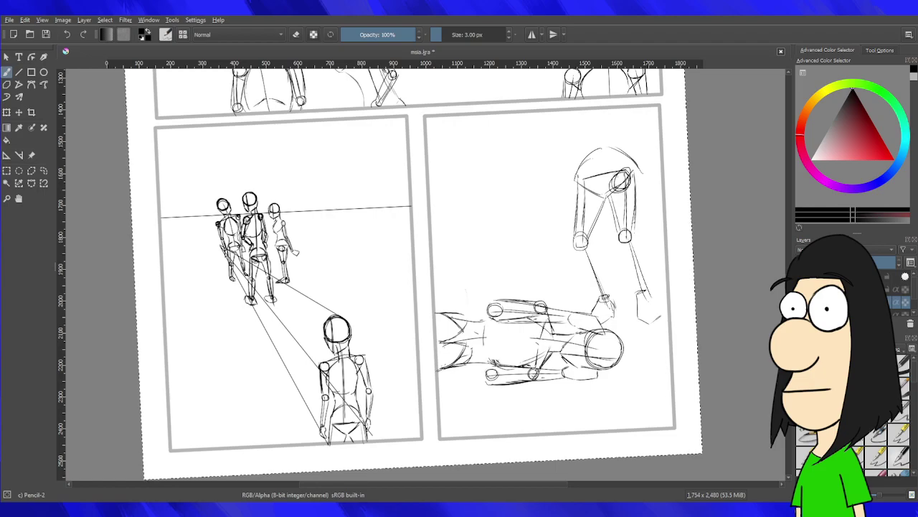
pyautogui.scroll(2, 660, 333)
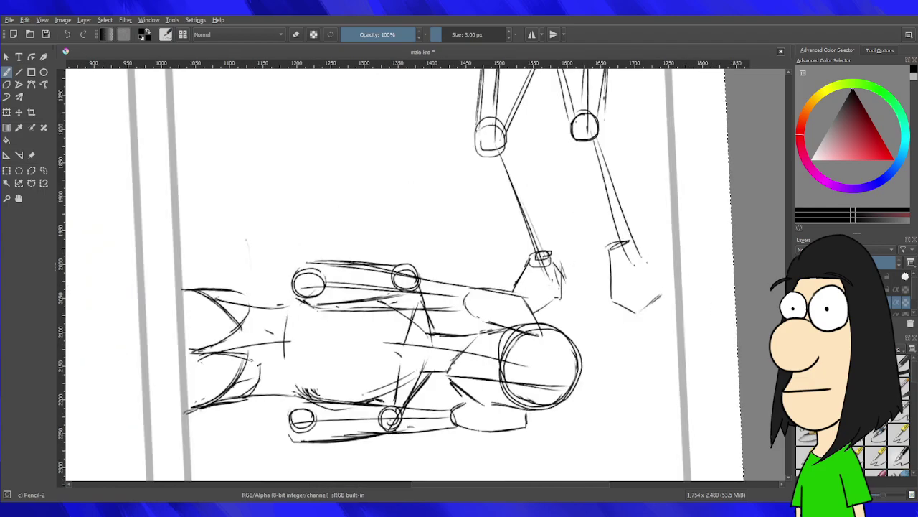
pyautogui.moveTo(631, 241); pyautogui.dragTo(662, 294)
# Draw the standing figure's torso centre line curving from the panel's upper border to the top of the pelvis.
pyautogui.moveTo(630, 290); pyautogui.dragTo(625, 497)
pyautogui.moveTo(588, 209); pyautogui.dragTo(578, 268)
pyautogui.moveTo(495, 125); pyautogui.dragTo(526, 200)
pyautogui.hotkey('ctrl', 'z')
pyautogui.moveTo(490, 123); pyautogui.dragTo(515, 205)
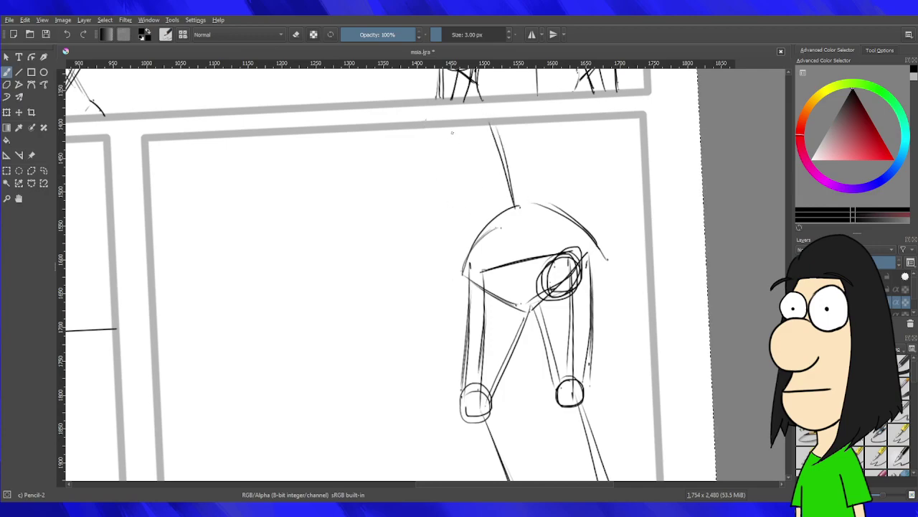
# Draw the lower edge of the ribcage on both sides of the centre line, just below the panel's upper border.
pyautogui.moveTo(423, 129); pyautogui.dragTo(410, 178)
pyautogui.hotkey('ctrl', 'z')
pyautogui.moveTo(424, 119)
pyautogui.mouseDown()
pyautogui.moveTo(424, 154)
pyautogui.moveTo(450, 174)
pyautogui.moveTo(436, 152)
pyautogui.moveTo(493, 170)
pyautogui.mouseUp()
pyautogui.hotkey('ctrl', 'z')
pyautogui.moveTo(423, 155); pyautogui.dragTo(492, 168)
pyautogui.hotkey('ctrl', 'z')
pyautogui.hotkey('ctrl', 'z')
pyautogui.moveTo(424, 155)
pyautogui.mouseDown()
pyautogui.moveTo(505, 169)
pyautogui.moveTo(548, 139)
pyautogui.mouseUp()
pyautogui.moveTo(510, 162)
pyautogui.mouseDown()
pyautogui.moveTo(568, 125)
pyautogui.moveTo(519, 161)
pyautogui.mouseUp()
# Connect the ribcage to the pelvis with curved waist contours on both sides of the torso.
pyautogui.moveTo(439, 163)
pyautogui.mouseDown()
pyautogui.moveTo(466, 195)
pyautogui.moveTo(462, 263)
pyautogui.mouseUp()
pyautogui.moveTo(558, 122); pyautogui.dragTo(568, 193)
pyautogui.moveTo(554, 140); pyautogui.dragTo(588, 253)
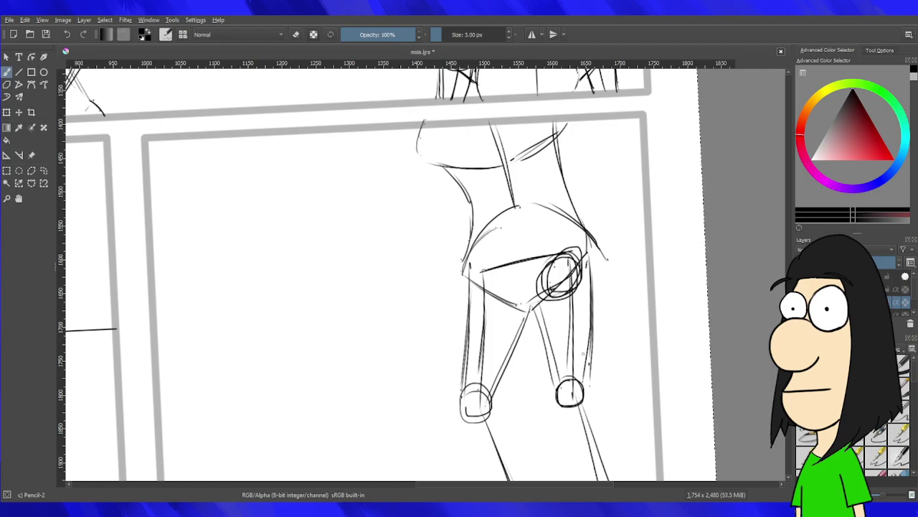
# Add the outer contour of the lower leg farther from the panel's outer border, from knee to ankle.
pyautogui.moveTo(545, 361); pyautogui.dragTo(562, 230)
pyautogui.moveTo(481, 293); pyautogui.dragTo(524, 387)
pyautogui.hotkey('ctrl', 'z')
pyautogui.moveTo(483, 285); pyautogui.dragTo(531, 387)
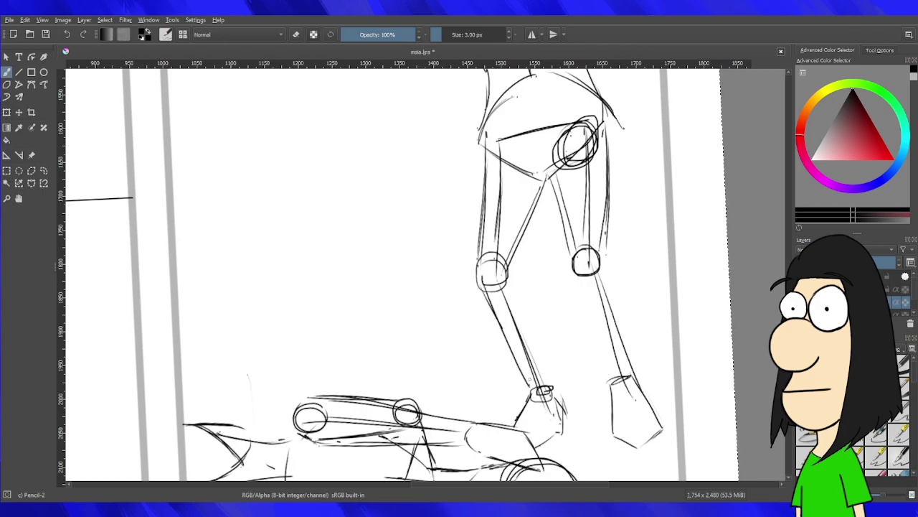
# Try several strokes for the opposite contour of the same lower leg.
pyautogui.moveTo(519, 280); pyautogui.dragTo(539, 381)
pyautogui.hotkey('ctrl', 'z')
pyautogui.moveTo(521, 281); pyautogui.dragTo(547, 382)
pyautogui.hotkey('ctrl', 'z')
pyautogui.hotkey('ctrl', 'z')
pyautogui.moveTo(508, 269); pyautogui.dragTo(554, 376)
pyautogui.hotkey('ctrl', 'z')
pyautogui.moveTo(511, 271); pyautogui.dragTo(553, 377)
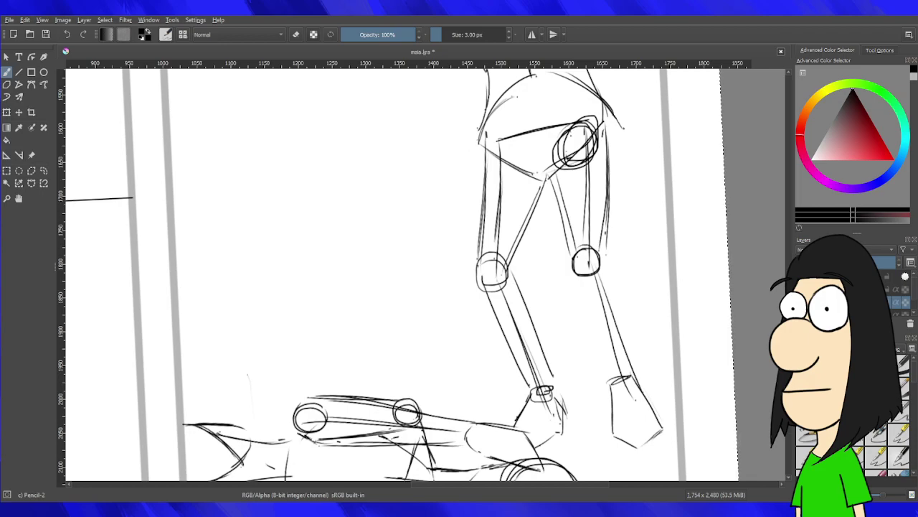
pyautogui.hotkey('ctrl', 'z')
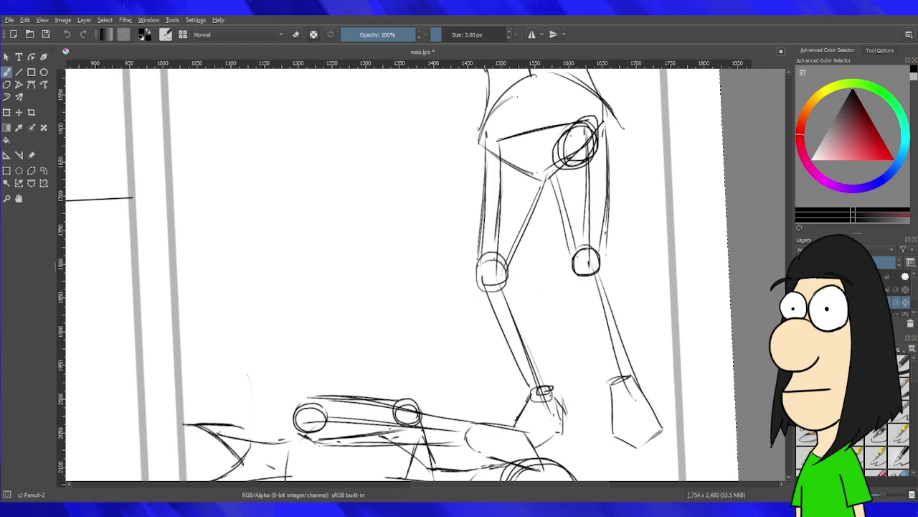
# Enlarge the top of the finished leg's knee circle and darken the inner thigh line of the other leg.
pyautogui.moveTo(482, 260); pyautogui.dragTo(507, 257)
pyautogui.rightClick(510, 260)
pyautogui.rightClick(495, 251)
pyautogui.moveTo(538, 173); pyautogui.dragTo(576, 248)
pyautogui.moveTo(552, 194); pyautogui.dragTo(571, 265)
# Outline both sides of the lower leg nearer the panel's outer border, from the knee down to the ankle.
pyautogui.moveTo(564, 231); pyautogui.dragTo(583, 284)
pyautogui.moveTo(595, 243)
pyautogui.mouseDown()
pyautogui.moveTo(590, 280)
pyautogui.moveTo(611, 362)
pyautogui.mouseUp()
pyautogui.moveTo(581, 285); pyautogui.dragTo(611, 376)
pyautogui.moveTo(611, 269); pyautogui.dragTo(630, 367)
pyautogui.hotkey('ctrl', 'z')
pyautogui.moveTo(607, 267); pyautogui.dragTo(626, 370)
pyautogui.moveTo(614, 290); pyautogui.dragTo(628, 371)
# Add the missing inner calf contour on the other leg and darken the standing figure's outer hip line.
pyautogui.moveTo(508, 281); pyautogui.dragTo(543, 379)
pyautogui.moveTo(521, 300); pyautogui.dragTo(549, 380)
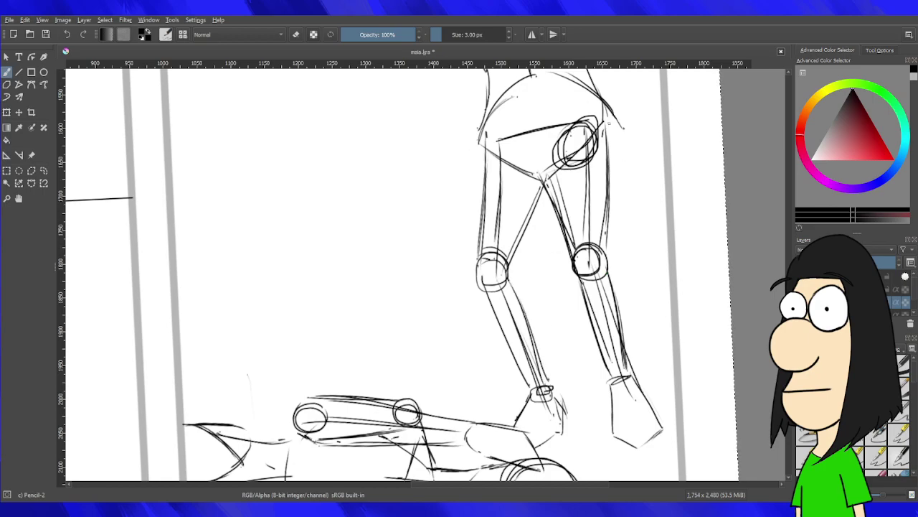
pyautogui.moveTo(602, 100); pyautogui.dragTo(613, 154)
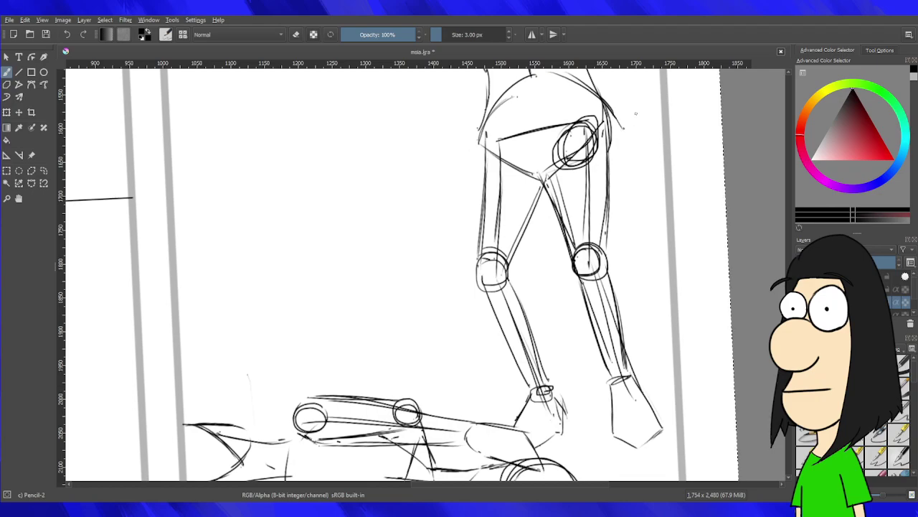
# Reinforce the ribcage's side contour and the opposite edge of the standing figure's torso.
pyautogui.moveTo(457, 260); pyautogui.dragTo(554, 232)
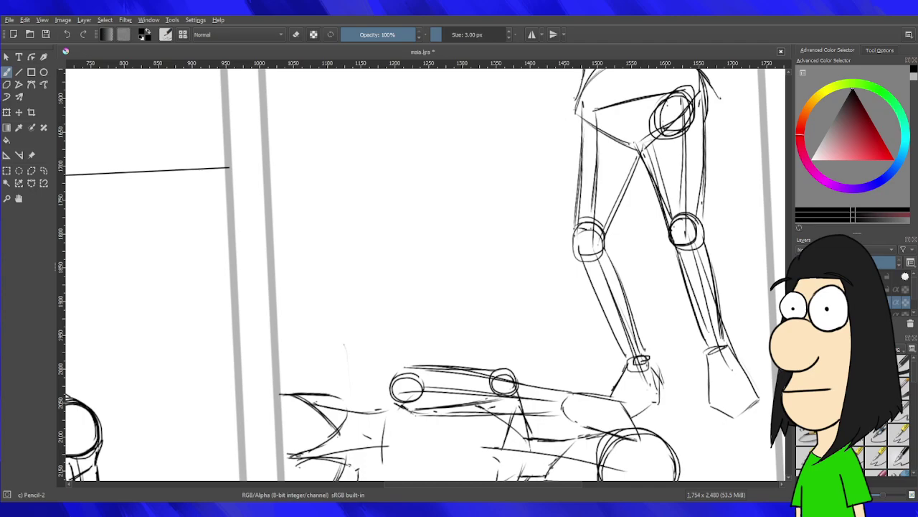
pyautogui.moveTo(617, 261); pyautogui.dragTo(545, 362)
pyautogui.moveTo(529, 230)
pyautogui.mouseDown()
pyautogui.moveTo(559, 334)
pyautogui.moveTo(554, 348)
pyautogui.mouseUp()
pyautogui.moveTo(497, 183)
pyautogui.mouseDown()
pyautogui.moveTo(506, 217)
pyautogui.moveTo(496, 180)
pyautogui.moveTo(520, 234)
pyautogui.mouseUp()
pyautogui.moveTo(619, 184); pyautogui.dragTo(630, 224)
# Draw a slanted elongated oval for the hand beside the outer hip, with a dark angled mark inside it.
pyautogui.moveTo(666, 271)
pyautogui.mouseDown()
pyautogui.moveTo(641, 222)
pyautogui.moveTo(658, 349)
pyautogui.moveTo(659, 260)
pyautogui.moveTo(646, 277)
pyautogui.mouseUp()
pyautogui.moveTo(677, 235); pyautogui.dragTo(636, 290)
pyautogui.moveTo(664, 252)
pyautogui.mouseDown()
pyautogui.moveTo(627, 314)
pyautogui.moveTo(640, 294)
pyautogui.moveTo(627, 305)
pyautogui.moveTo(639, 319)
pyautogui.moveTo(635, 334)
pyautogui.moveTo(669, 329)
pyautogui.mouseUp()
pyautogui.moveTo(680, 237)
pyautogui.mouseDown()
pyautogui.moveTo(722, 244)
pyautogui.moveTo(723, 258)
pyautogui.moveTo(699, 292)
pyautogui.moveTo(631, 321)
pyautogui.moveTo(667, 259)
pyautogui.moveTo(634, 280)
pyautogui.moveTo(610, 316)
pyautogui.mouseUp()
pyautogui.moveTo(646, 271)
pyautogui.mouseDown()
pyautogui.moveTo(613, 308)
pyautogui.moveTo(635, 337)
pyautogui.mouseUp()
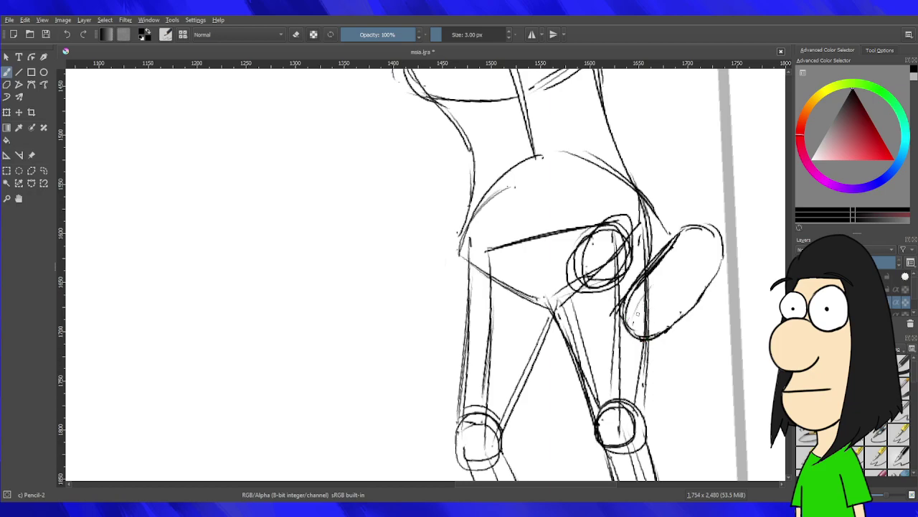
pyautogui.moveTo(650, 284)
pyautogui.mouseDown()
pyautogui.moveTo(641, 321)
pyautogui.moveTo(673, 310)
pyautogui.moveTo(636, 324)
pyautogui.moveTo(643, 307)
pyautogui.moveTo(643, 315)
pyautogui.mouseUp()
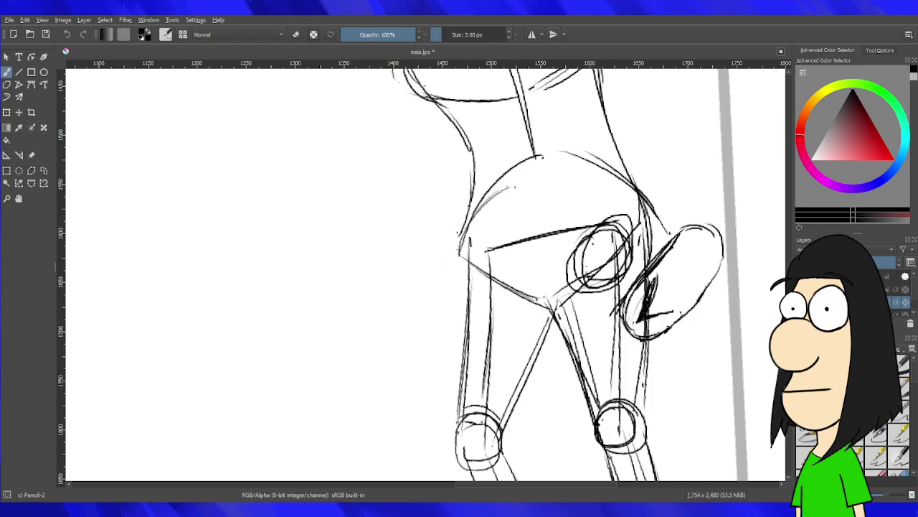
# Try dividing the oval hand with long finger lines across its upper part.
pyautogui.scroll(-1, 696, 279)
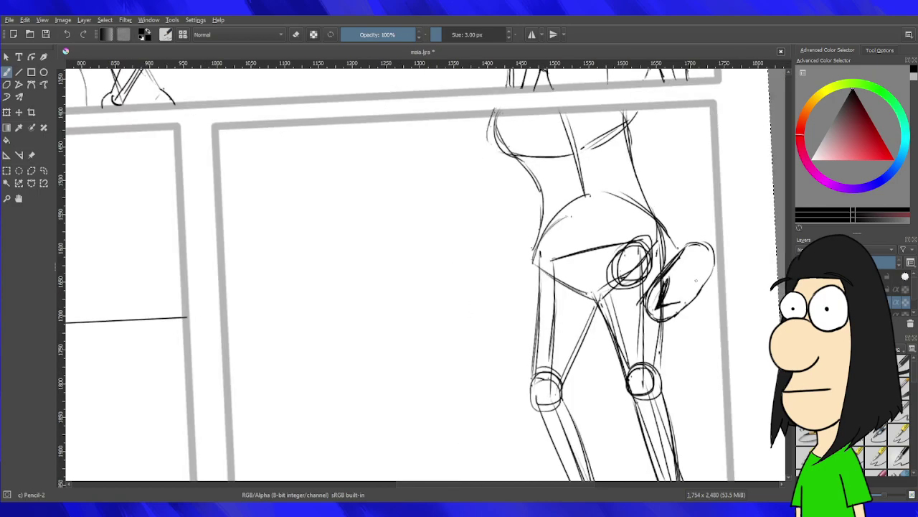
pyautogui.scroll(2, 696, 281)
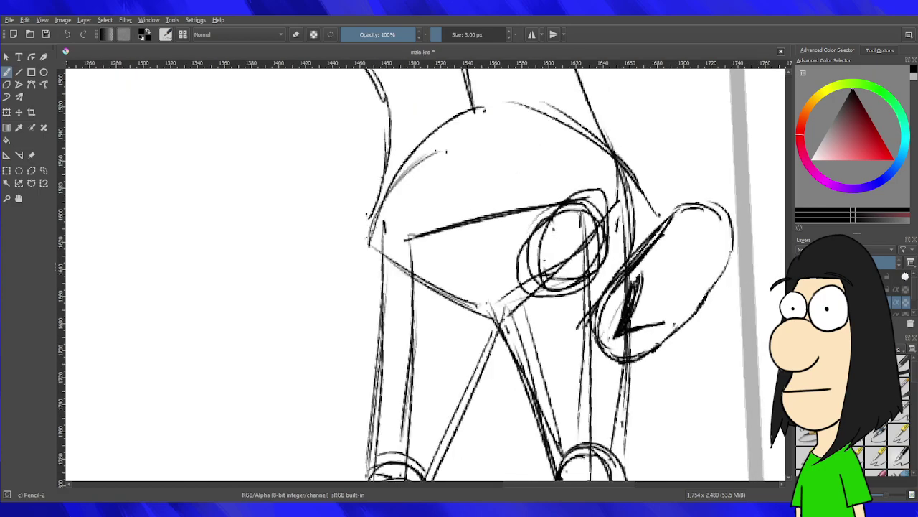
pyautogui.moveTo(633, 217)
pyautogui.mouseDown()
pyautogui.moveTo(636, 205)
pyautogui.moveTo(627, 252)
pyautogui.moveTo(670, 226)
pyautogui.moveTo(680, 315)
pyautogui.moveTo(683, 325)
pyautogui.moveTo(698, 310)
pyautogui.moveTo(696, 320)
pyautogui.mouseUp()
pyautogui.hotkey('ctrl', 'z')
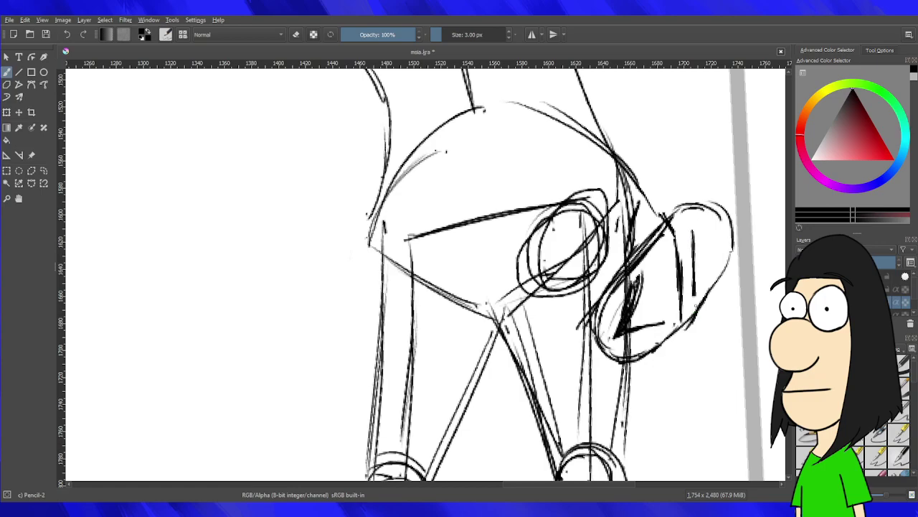
pyautogui.hotkey('ctrl', 'z')
pyautogui.hotkey('ctrl', 'z')
pyautogui.hotkey('ctrl', 'z')
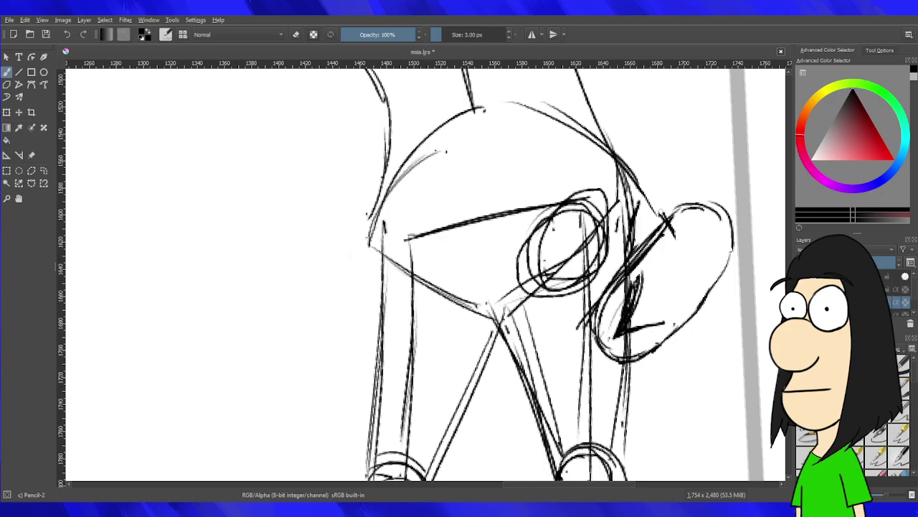
# Draw the inner palm curve and short curled finger strokes along the outer side of the oval hand.
pyautogui.moveTo(538, 342); pyautogui.dragTo(519, 346)
pyautogui.moveTo(648, 218)
pyautogui.mouseDown()
pyautogui.moveTo(672, 266)
pyautogui.moveTo(671, 316)
pyautogui.moveTo(647, 349)
pyautogui.moveTo(665, 350)
pyautogui.moveTo(681, 318)
pyautogui.mouseUp()
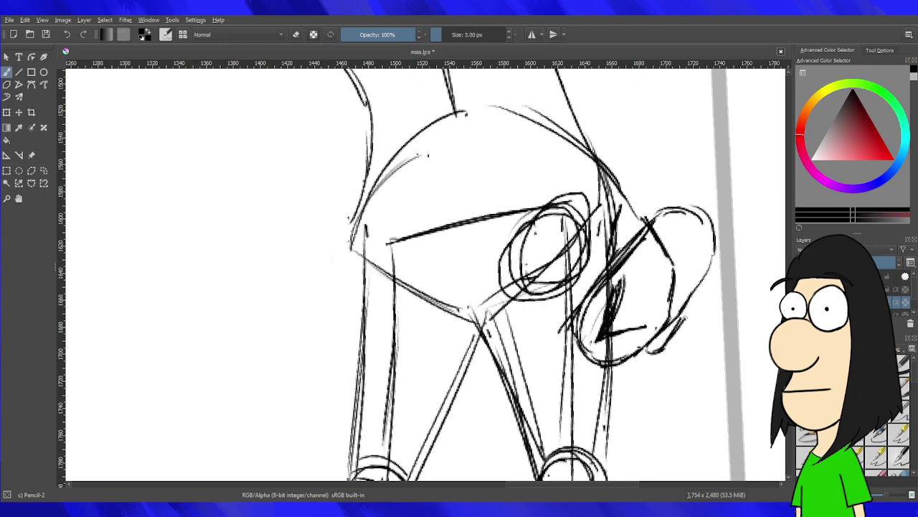
pyautogui.press('x')
pyautogui.click(846, 89)
pyautogui.moveTo(685, 323); pyautogui.dragTo(665, 349)
pyautogui.moveTo(693, 267); pyautogui.dragTo(685, 320)
pyautogui.moveTo(664, 218)
pyautogui.mouseDown()
pyautogui.moveTo(681, 253)
pyautogui.moveTo(705, 252)
pyautogui.moveTo(707, 277)
pyautogui.moveTo(689, 333)
pyautogui.mouseUp()
pyautogui.moveTo(691, 210); pyautogui.dragTo(707, 234)
pyautogui.moveTo(687, 205)
pyautogui.mouseDown()
pyautogui.moveTo(718, 271)
pyautogui.moveTo(714, 291)
pyautogui.mouseUp()
pyautogui.moveTo(693, 195); pyautogui.dragTo(706, 213)
pyautogui.click(628, 214)
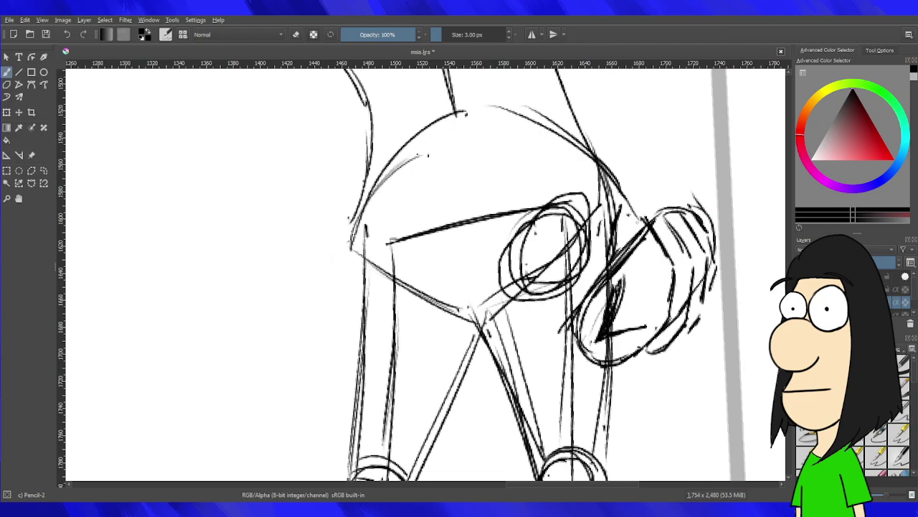
# Draw the back of the hand above the fingers and a rounded wrist outline beside the standing figure's hip.
pyautogui.moveTo(637, 197)
pyautogui.mouseDown()
pyautogui.moveTo(658, 198)
pyautogui.moveTo(665, 185)
pyautogui.moveTo(694, 192)
pyautogui.mouseUp()
pyautogui.moveTo(617, 213)
pyautogui.mouseDown()
pyautogui.moveTo(621, 148)
pyautogui.moveTo(617, 296)
pyautogui.moveTo(612, 202)
pyautogui.moveTo(686, 255)
pyautogui.mouseUp()
pyautogui.hotkey('ctrl', 'z')
pyautogui.hotkey('ctrl', 'z')
pyautogui.hotkey('ctrl', 'z')
pyautogui.hotkey('ctrl', 'z')
pyautogui.moveTo(651, 208); pyautogui.dragTo(682, 258)
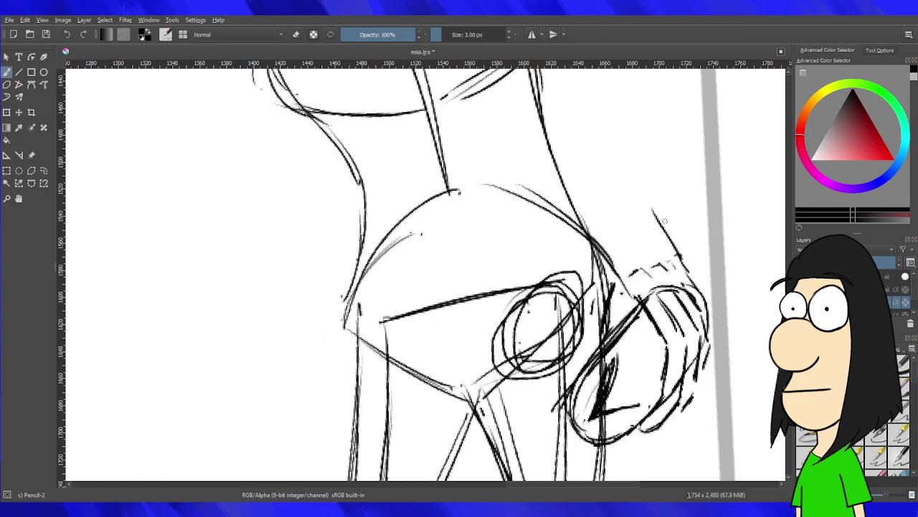
pyautogui.moveTo(640, 189)
pyautogui.mouseDown()
pyautogui.moveTo(615, 186)
pyautogui.moveTo(598, 208)
pyautogui.mouseUp()
pyautogui.moveTo(629, 180)
pyautogui.mouseDown()
pyautogui.moveTo(592, 219)
pyautogui.moveTo(601, 308)
pyautogui.mouseUp()
pyautogui.moveTo(592, 249); pyautogui.dragTo(603, 336)
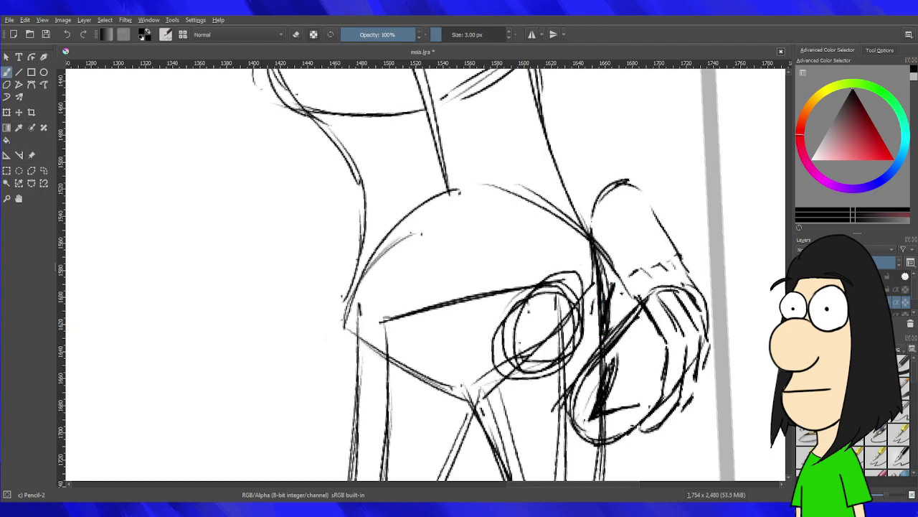
# Draw the forearm's long edges from the upper torso down to the wrist and reinforce the wrist outline.
pyautogui.scroll(5, 423, 273)
pyautogui.moveTo(531, 218); pyautogui.dragTo(588, 330)
pyautogui.hotkey('ctrl', 'z')
pyautogui.moveTo(527, 196)
pyautogui.mouseDown()
pyautogui.moveTo(601, 371)
pyautogui.moveTo(592, 355)
pyautogui.mouseUp()
pyautogui.moveTo(586, 178)
pyautogui.mouseDown()
pyautogui.moveTo(643, 326)
pyautogui.moveTo(712, 421)
pyautogui.mouseUp()
pyautogui.hotkey('ctrl', 'z')
pyautogui.moveTo(694, 389); pyautogui.dragTo(720, 441)
pyautogui.moveTo(590, 206); pyautogui.dragTo(631, 298)
pyautogui.scroll(-7, 592, 248)
pyautogui.scroll(4, 589, 280)
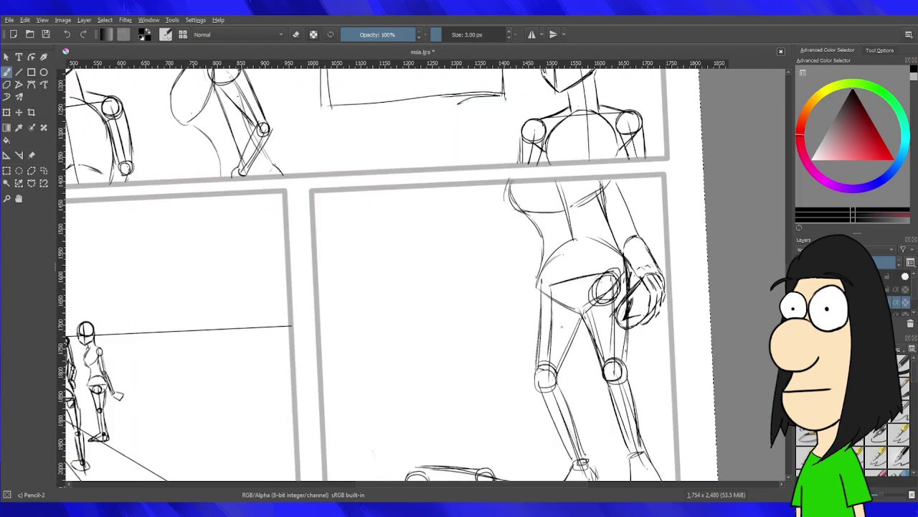
pyautogui.scroll(-3, 635, 247)
pyautogui.scroll(3, 637, 318)
pyautogui.moveTo(697, 226); pyautogui.dragTo(748, 396)
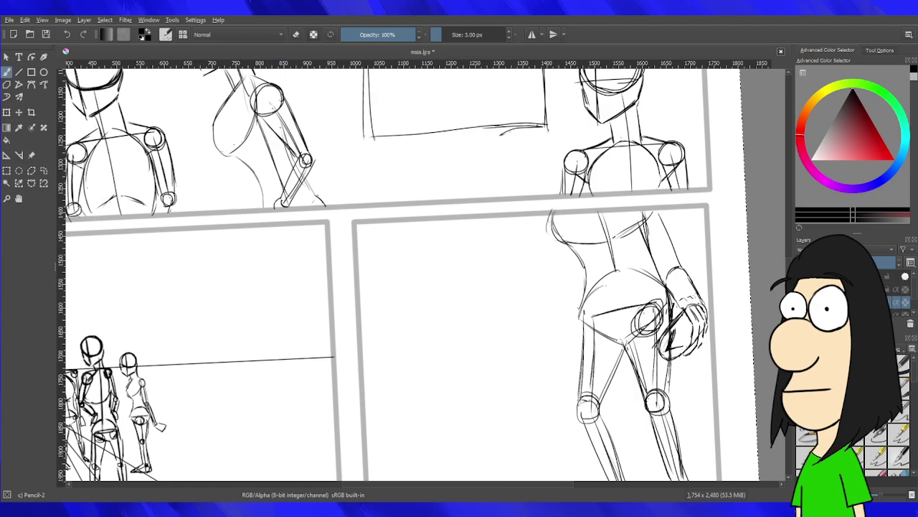
pyautogui.moveTo(588, 287); pyautogui.dragTo(598, 287)
pyautogui.moveTo(548, 306)
pyautogui.mouseDown()
pyautogui.moveTo(575, 305)
pyautogui.moveTo(654, 238)
pyautogui.moveTo(604, 257)
pyautogui.mouseUp()
pyautogui.hotkey('ctrl', 'z')
pyautogui.press('e')
pyautogui.moveTo(567, 287)
pyautogui.mouseDown()
pyautogui.moveTo(688, 266)
pyautogui.moveTo(546, 278)
pyautogui.moveTo(509, 268)
pyautogui.moveTo(532, 231)
pyautogui.moveTo(654, 225)
pyautogui.moveTo(669, 261)
pyautogui.moveTo(677, 238)
pyautogui.moveTo(667, 353)
pyautogui.moveTo(692, 329)
pyautogui.moveTo(699, 308)
pyautogui.mouseUp()
pyautogui.hotkey('ctrl', 'z')
# Erase the standing figure's torso, arm, hand, upper pelvis and outer thigh with a circular eraser about 75 px wide.
pyautogui.press('/')
pyautogui.keyDown('shift'); pyautogui.moveTo(659, 302); pyautogui.dragTo(677, 302); pyautogui.keyUp('shift')
pyautogui.moveTo(669, 268)
pyautogui.mouseDown()
pyautogui.moveTo(694, 346)
pyautogui.moveTo(695, 299)
pyautogui.mouseUp()
pyautogui.hotkey('ctrl', 'z')
pyautogui.hotkey('ctrl', 'z')
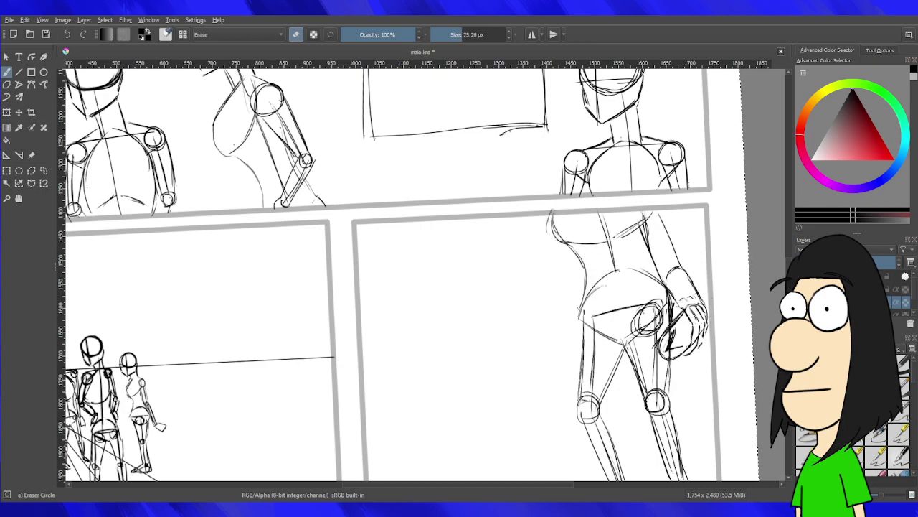
pyautogui.moveTo(623, 261)
pyautogui.mouseDown()
pyautogui.moveTo(525, 301)
pyautogui.moveTo(668, 232)
pyautogui.moveTo(607, 227)
pyautogui.moveTo(604, 218)
pyautogui.mouseUp()
pyautogui.moveTo(682, 326)
pyautogui.mouseDown()
pyautogui.moveTo(682, 282)
pyautogui.moveTo(696, 300)
pyautogui.moveTo(702, 358)
pyautogui.moveTo(693, 308)
pyautogui.moveTo(668, 334)
pyautogui.moveTo(697, 354)
pyautogui.mouseUp()
pyautogui.hotkey('ctrl', 'z')
pyautogui.press('/')
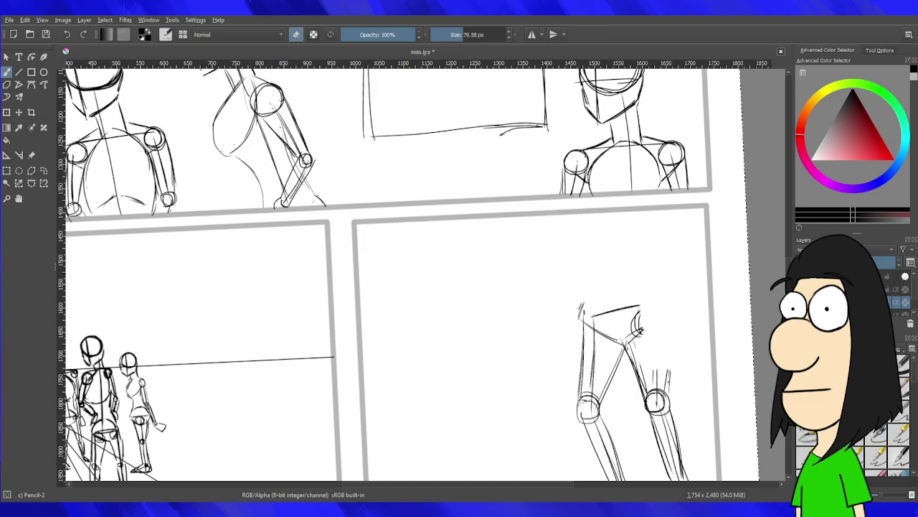
# Set the pencil size to 3 px, turn off erasing and redraw the erased thigh lines from hip to knee.
pyautogui.click(464, 35)
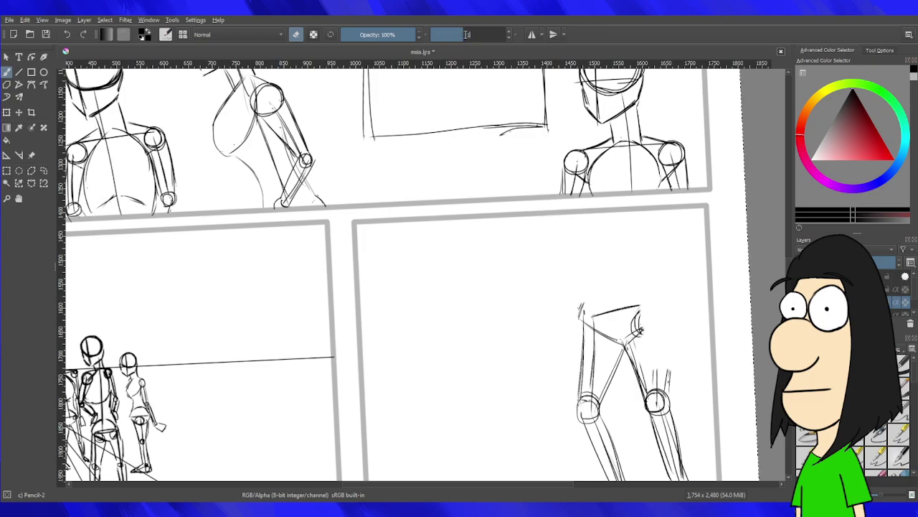
pyautogui.write('3')
pyautogui.press('Return')
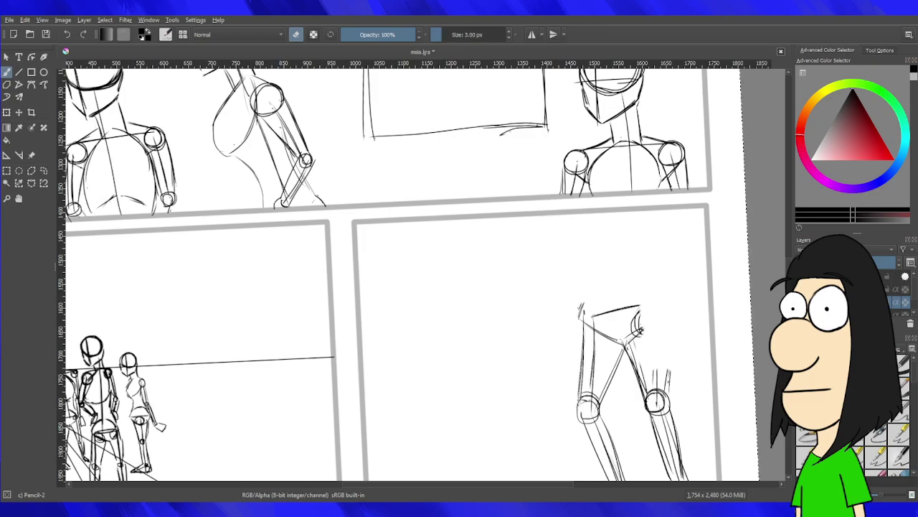
pyautogui.press('e')
pyautogui.moveTo(651, 307); pyautogui.dragTo(657, 381)
pyautogui.moveTo(638, 336); pyautogui.dragTo(661, 317)
pyautogui.moveTo(660, 297); pyautogui.dragTo(668, 351)
pyautogui.moveTo(665, 317); pyautogui.dragTo(672, 372)
# Draw the pelvis's rounded top and a curved torso center line running down from the panel border.
pyautogui.moveTo(602, 278)
pyautogui.mouseDown()
pyautogui.moveTo(578, 299)
pyautogui.moveTo(580, 317)
pyautogui.moveTo(608, 273)
pyautogui.mouseUp()
pyautogui.moveTo(586, 288)
pyautogui.mouseDown()
pyautogui.moveTo(617, 274)
pyautogui.moveTo(646, 280)
pyautogui.moveTo(661, 301)
pyautogui.mouseUp()
pyautogui.moveTo(622, 273); pyautogui.dragTo(640, 280)
pyautogui.moveTo(599, 215); pyautogui.dragTo(618, 316)
pyautogui.hotkey('ctrl', 'z')
pyautogui.hotkey('ctrl', 'z')
pyautogui.hotkey('ctrl', 'z')
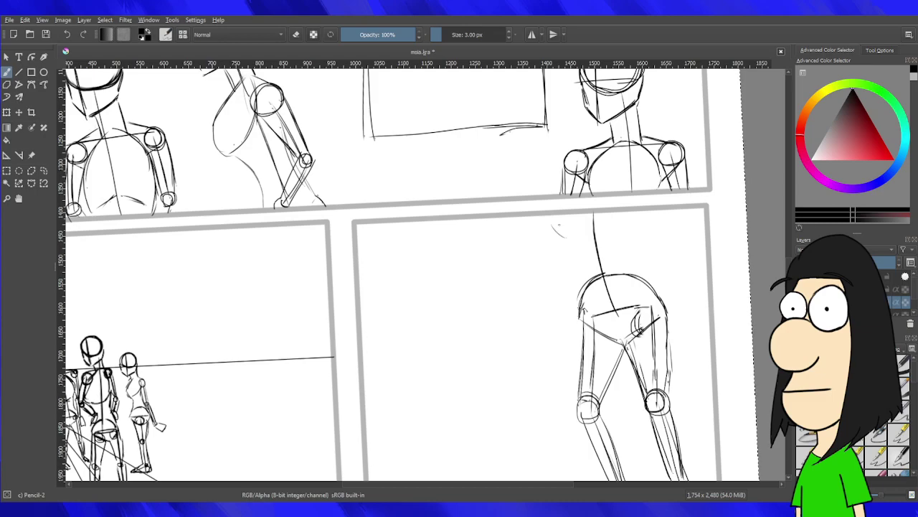
# Draw the torso's two side contours from the panel border down through the waist to the hips.
pyautogui.moveTo(568, 241); pyautogui.dragTo(579, 299)
pyautogui.hotkey('ctrl', 'z')
pyautogui.hotkey('ctrl', 'z')
pyautogui.moveTo(636, 215)
pyautogui.mouseDown()
pyautogui.moveTo(642, 278)
pyautogui.moveTo(657, 292)
pyautogui.mouseUp()
pyautogui.moveTo(572, 257); pyautogui.dragTo(582, 310)
pyautogui.hotkey('ctrl', 'z')
pyautogui.moveTo(566, 251); pyautogui.dragTo(579, 307)
pyautogui.moveTo(551, 216)
pyautogui.mouseDown()
pyautogui.moveTo(555, 242)
pyautogui.moveTo(567, 250)
pyautogui.mouseUp()
pyautogui.hotkey('ctrl', 'z')
pyautogui.hotkey('ctrl', 'z')
pyautogui.hotkey('ctrl', 'z')
pyautogui.hotkey('ctrl', 'z')
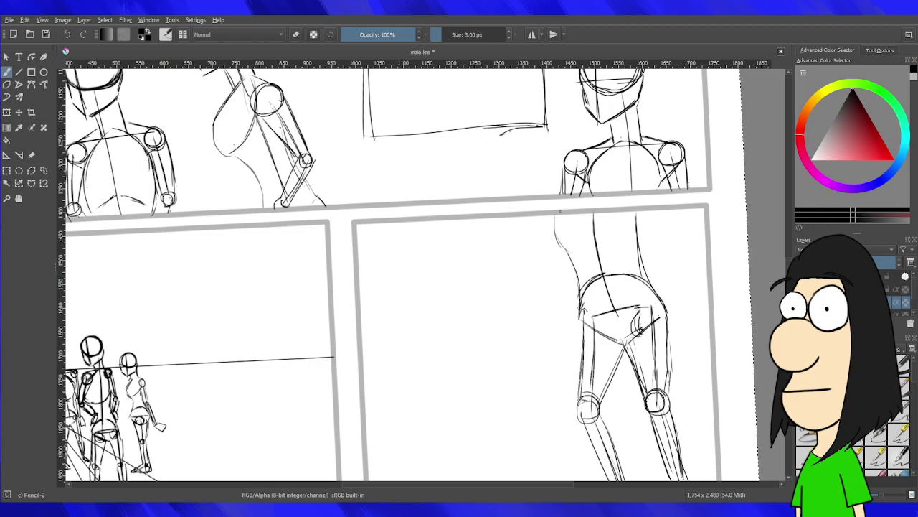
# Reinforce the outer contour of the thigh on the narrow side of the pelvis, from hip to knee.
pyautogui.scroll(1, 679, 223)
pyautogui.moveTo(642, 362)
pyautogui.mouseDown()
pyautogui.moveTo(664, 237)
pyautogui.moveTo(716, 251)
pyautogui.mouseUp()
pyautogui.hotkey('ctrl', 'z')
pyautogui.moveTo(674, 147); pyautogui.dragTo(638, 234)
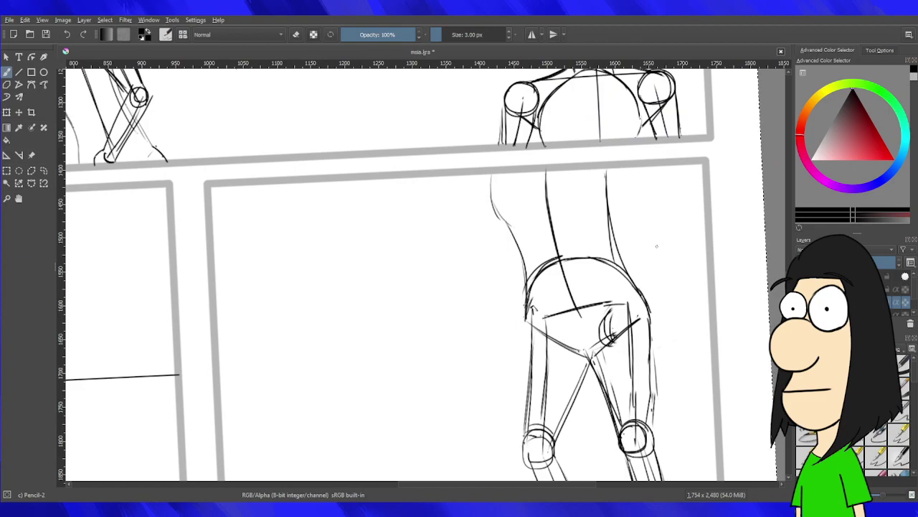
pyautogui.moveTo(515, 341); pyautogui.dragTo(570, 257)
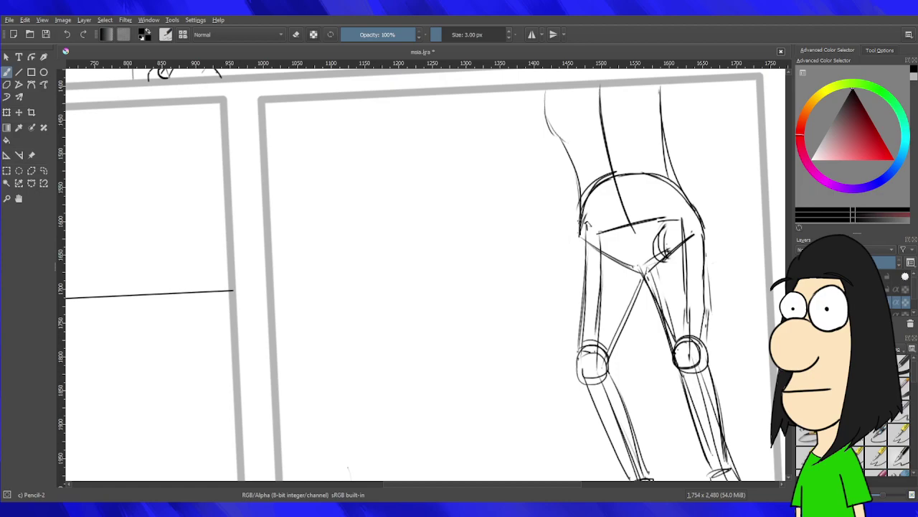
pyautogui.moveTo(582, 228); pyautogui.dragTo(570, 334)
pyautogui.hotkey('ctrl', 'z')
pyautogui.moveTo(582, 228); pyautogui.dragTo(576, 350)
pyautogui.moveTo(581, 254); pyautogui.dragTo(578, 341)
# Reinforce the other leg's inner and outer contours and draw the ribcage's lower curve across the torso.
pyautogui.moveTo(637, 268)
pyautogui.mouseDown()
pyautogui.moveTo(670, 360)
pyautogui.moveTo(668, 349)
pyautogui.mouseUp()
pyautogui.moveTo(697, 231); pyautogui.dragTo(701, 352)
pyautogui.hotkey('ctrl', 'z')
pyautogui.moveTo(706, 224); pyautogui.dragTo(705, 338)
pyautogui.moveTo(706, 243)
pyautogui.mouseDown()
pyautogui.moveTo(705, 348)
pyautogui.moveTo(714, 387)
pyautogui.mouseUp()
pyautogui.moveTo(707, 339); pyautogui.dragTo(721, 400)
pyautogui.moveTo(545, 94)
pyautogui.mouseDown()
pyautogui.moveTo(558, 130)
pyautogui.moveTo(595, 142)
pyautogui.moveTo(643, 120)
pyautogui.mouseUp()
pyautogui.moveTo(607, 137)
pyautogui.mouseDown()
pyautogui.moveTo(642, 122)
pyautogui.moveTo(657, 95)
pyautogui.mouseUp()
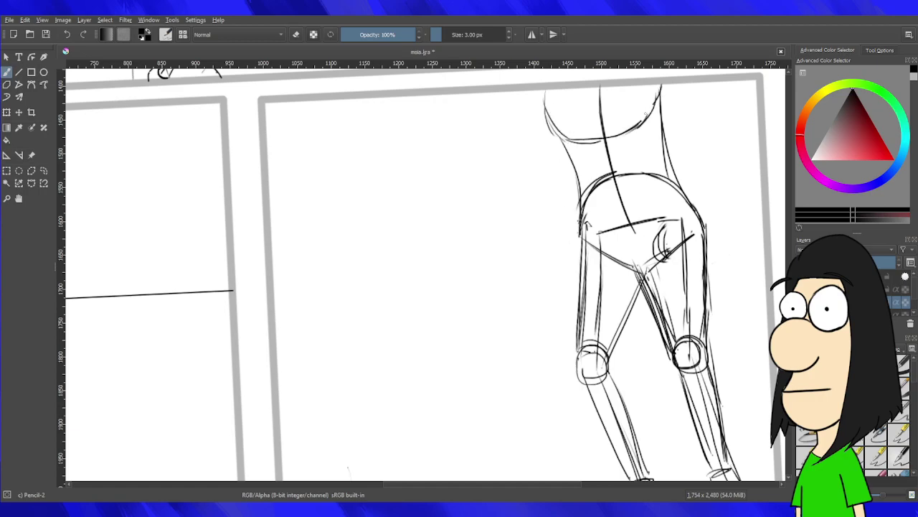
# Draw the straight hanging arm beside the torso with an elbow circle, forearm lines and a wrist oval.
pyautogui.moveTo(535, 88)
pyautogui.mouseDown()
pyautogui.moveTo(543, 152)
pyautogui.moveTo(529, 151)
pyautogui.moveTo(534, 257)
pyautogui.mouseUp()
pyautogui.moveTo(544, 163); pyautogui.dragTo(538, 260)
pyautogui.moveTo(532, 156); pyautogui.dragTo(527, 244)
pyautogui.moveTo(552, 148)
pyautogui.mouseDown()
pyautogui.moveTo(547, 256)
pyautogui.moveTo(551, 243)
pyautogui.mouseUp()
pyautogui.moveTo(529, 94)
pyautogui.mouseDown()
pyautogui.moveTo(526, 154)
pyautogui.moveTo(531, 104)
pyautogui.moveTo(531, 137)
pyautogui.mouseUp()
pyautogui.hotkey('ctrl', 'z')
pyautogui.hotkey('ctrl', 'z')
pyautogui.moveTo(530, 90); pyautogui.dragTo(532, 156)
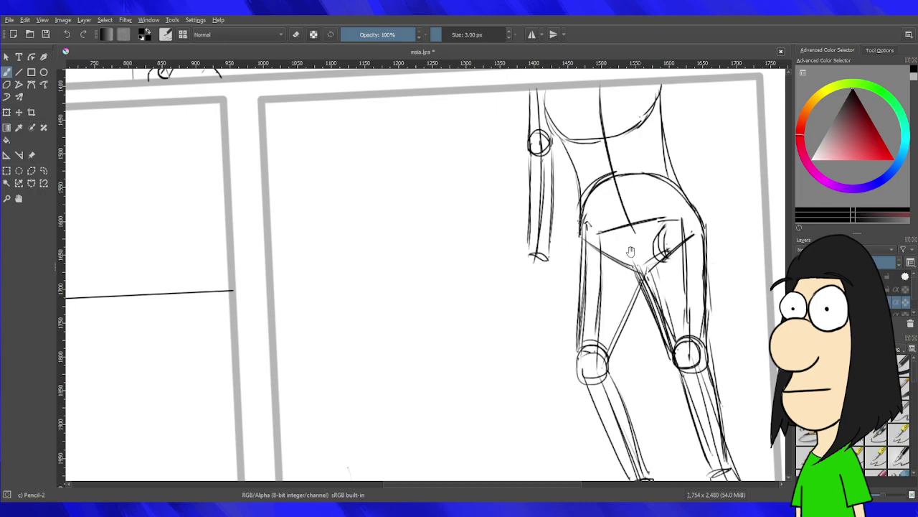
pyautogui.moveTo(664, 166); pyautogui.dragTo(560, 237)
pyautogui.moveTo(575, 152); pyautogui.dragTo(613, 206)
pyautogui.hotkey('ctrl', 'z')
pyautogui.moveTo(580, 150); pyautogui.dragTo(607, 199)
pyautogui.moveTo(582, 168)
pyautogui.mouseDown()
pyautogui.moveTo(582, 183)
pyautogui.moveTo(596, 172)
pyautogui.mouseUp()
pyautogui.hotkey('ctrl', 'z')
pyautogui.hotkey('ctrl', 'z')
pyautogui.hotkey('ctrl', 'z')
# Draw the hanging arm's inner upper-arm line from the panel border down along the ribcage edge.
pyautogui.moveTo(443, 157)
pyautogui.mouseDown()
pyautogui.moveTo(432, 201)
pyautogui.moveTo(467, 214)
pyautogui.mouseUp()
pyautogui.hotkey('ctrl', 'z')
pyautogui.moveTo(434, 188); pyautogui.dragTo(456, 209)
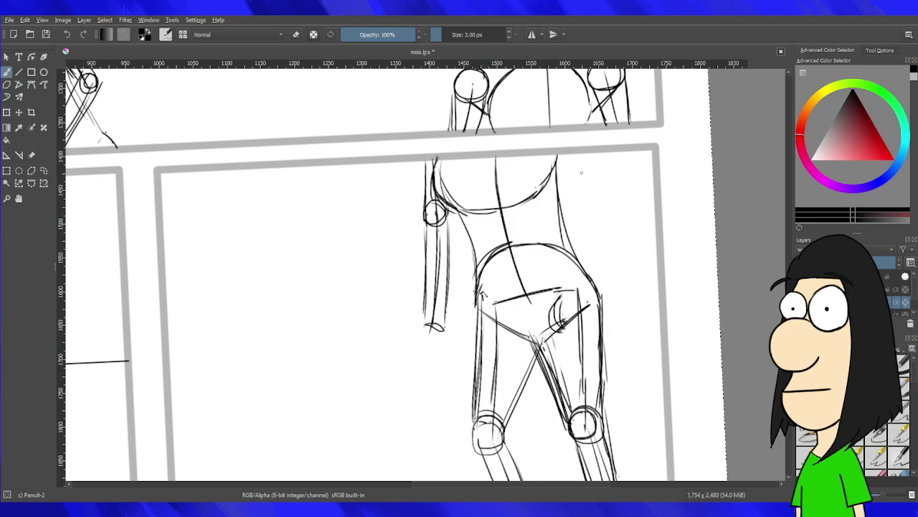
# Draw the opposite arm angled away from the torso, with an elbow circle, forearm lines and a short wrist line.
pyautogui.moveTo(589, 174)
pyautogui.mouseDown()
pyautogui.moveTo(581, 188)
pyautogui.moveTo(604, 180)
pyautogui.moveTo(592, 197)
pyautogui.mouseUp()
pyautogui.moveTo(574, 154)
pyautogui.mouseDown()
pyautogui.moveTo(592, 183)
pyautogui.moveTo(584, 191)
pyautogui.moveTo(580, 180)
pyautogui.mouseUp()
pyautogui.moveTo(615, 261); pyautogui.dragTo(589, 168)
pyautogui.moveTo(579, 135); pyautogui.dragTo(613, 240)
pyautogui.moveTo(580, 134)
pyautogui.mouseDown()
pyautogui.moveTo(616, 237)
pyautogui.moveTo(624, 232)
pyautogui.mouseUp()
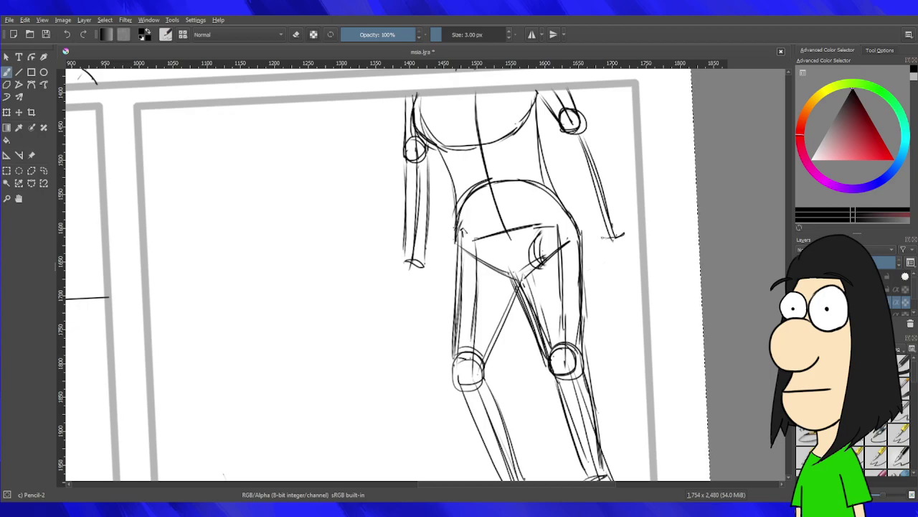
# Try to block in a boxy hand with an angled thumb line below the slanted arm's wrist.
pyautogui.moveTo(604, 245); pyautogui.dragTo(595, 294)
pyautogui.moveTo(608, 233)
pyautogui.mouseDown()
pyautogui.moveTo(598, 293)
pyautogui.moveTo(630, 287)
pyautogui.mouseUp()
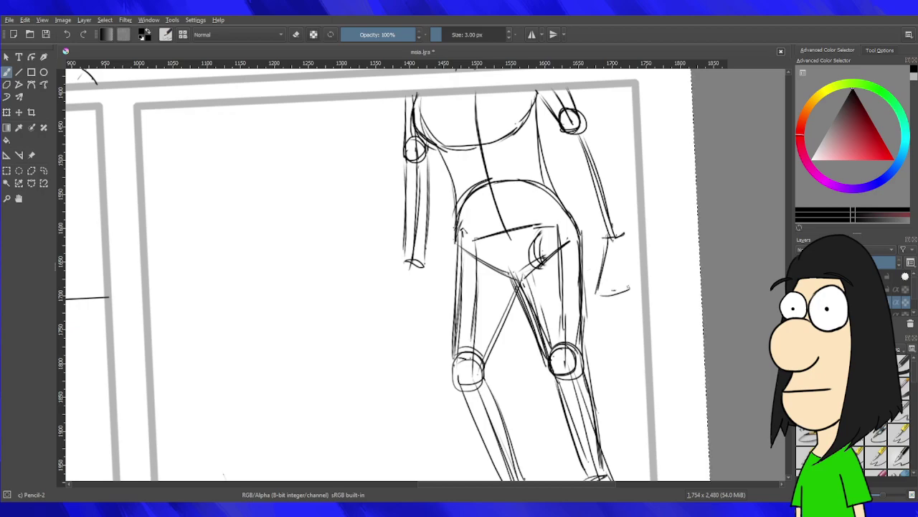
pyautogui.moveTo(631, 232); pyautogui.dragTo(637, 280)
pyautogui.moveTo(604, 237); pyautogui.dragTo(566, 277)
pyautogui.hotkey('ctrl', 'z')
pyautogui.hotkey('ctrl', 'z')
pyautogui.hotkey('ctrl', 'z')
pyautogui.hotkey('ctrl', 'z')
pyautogui.hotkey('ctrl', 'z')
pyautogui.hotkey('ctrl', 'z')
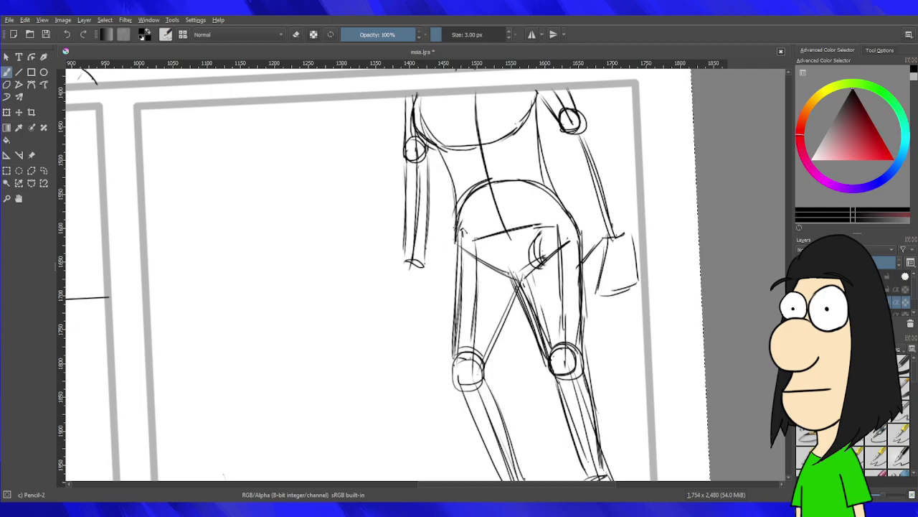
pyautogui.hotkey('ctrl', 'z')
# Widen the slanted forearm with long contour lines on both sides from the elbow circle to the wrist.
pyautogui.scroll(3, 548, 245)
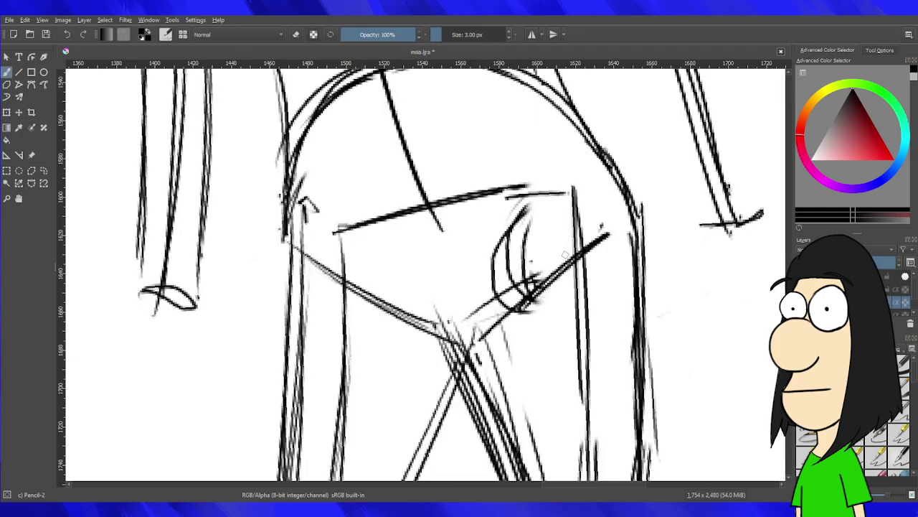
pyautogui.moveTo(619, 320); pyautogui.dragTo(500, 338)
pyautogui.moveTo(570, 135)
pyautogui.mouseDown()
pyautogui.moveTo(588, 356)
pyautogui.moveTo(580, 340)
pyautogui.mouseUp()
pyautogui.moveTo(479, 159); pyautogui.dragTo(587, 462)
pyautogui.hotkey('ctrl', 'z')
pyautogui.moveTo(478, 159); pyautogui.dragTo(587, 432)
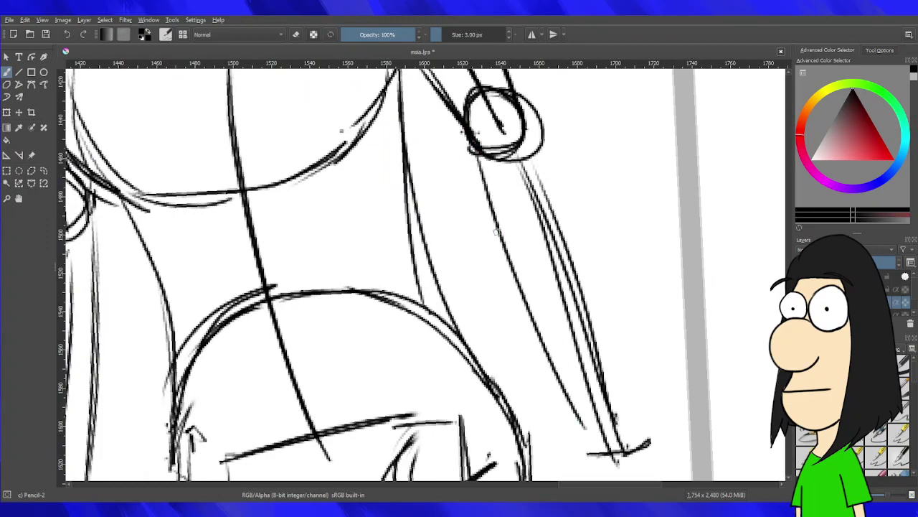
pyautogui.moveTo(486, 191); pyautogui.dragTo(589, 436)
pyautogui.moveTo(549, 120); pyautogui.dragTo(643, 429)
# Draw the slanted arm's hand with both palm edges below the wrist and one curved finger.
pyautogui.moveTo(638, 396)
pyautogui.mouseDown()
pyautogui.moveTo(638, 107)
pyautogui.moveTo(629, 103)
pyautogui.mouseUp()
pyautogui.moveTo(581, 156)
pyautogui.mouseDown()
pyautogui.moveTo(579, 190)
pyautogui.moveTo(597, 234)
pyautogui.moveTo(602, 226)
pyautogui.moveTo(576, 292)
pyautogui.mouseUp()
pyautogui.hotkey('ctrl', 'z')
pyautogui.moveTo(608, 222)
pyautogui.mouseDown()
pyautogui.moveTo(600, 267)
pyautogui.moveTo(574, 301)
pyautogui.moveTo(609, 302)
pyautogui.moveTo(638, 241)
pyautogui.moveTo(612, 246)
pyautogui.moveTo(608, 296)
pyautogui.moveTo(578, 336)
pyautogui.moveTo(626, 324)
pyautogui.moveTo(646, 296)
pyautogui.moveTo(648, 251)
pyautogui.moveTo(652, 263)
pyautogui.mouseUp()
pyautogui.hotkey('ctrl', 'z')
pyautogui.hotkey('ctrl', 'z')
pyautogui.hotkey('ctrl', 'z')
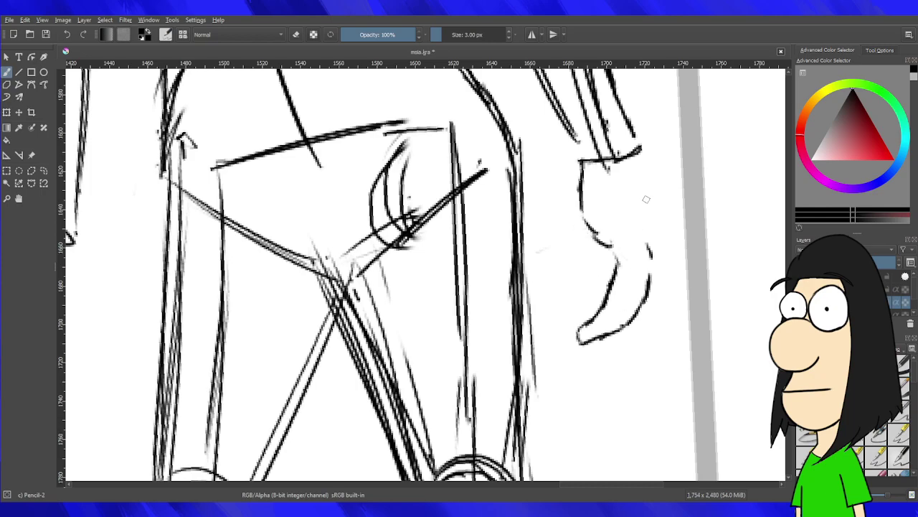
pyautogui.moveTo(646, 152); pyautogui.dragTo(675, 233)
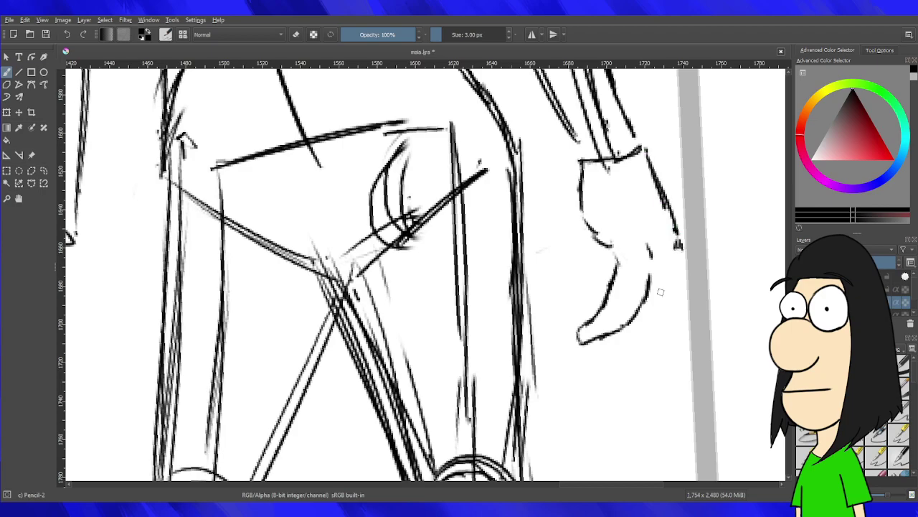
# Draw a second curved finger below the first one on the slanted arm's hand.
pyautogui.moveTo(645, 301)
pyautogui.mouseDown()
pyautogui.moveTo(647, 321)
pyautogui.moveTo(605, 403)
pyautogui.moveTo(641, 394)
pyautogui.moveTo(672, 359)
pyautogui.moveTo(686, 329)
pyautogui.moveTo(686, 293)
pyautogui.moveTo(679, 332)
pyautogui.mouseUp()
pyautogui.moveTo(670, 374)
pyautogui.mouseDown()
pyautogui.moveTo(661, 402)
pyautogui.moveTo(674, 408)
pyautogui.mouseUp()
pyautogui.hotkey('ctrl', 'z')
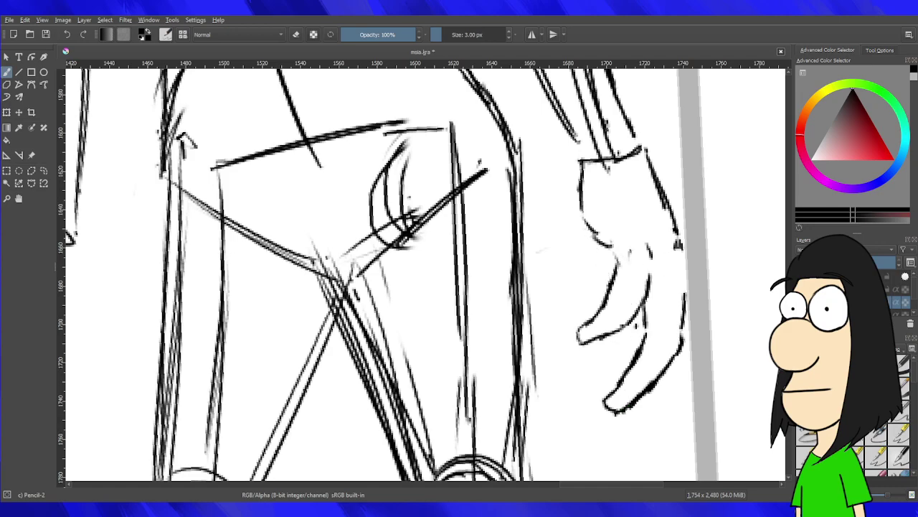
# Erase the fingers and lower palm of the slanted arm's hand, then return to the 3 px pencil.
pyautogui.scroll(-6, 583, 203)
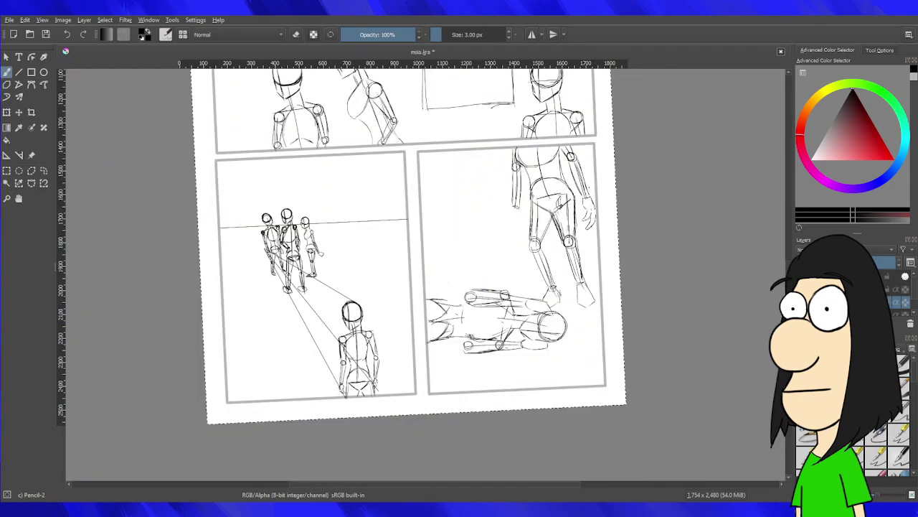
pyautogui.scroll(2, 589, 187)
pyautogui.scroll(1, 588, 188)
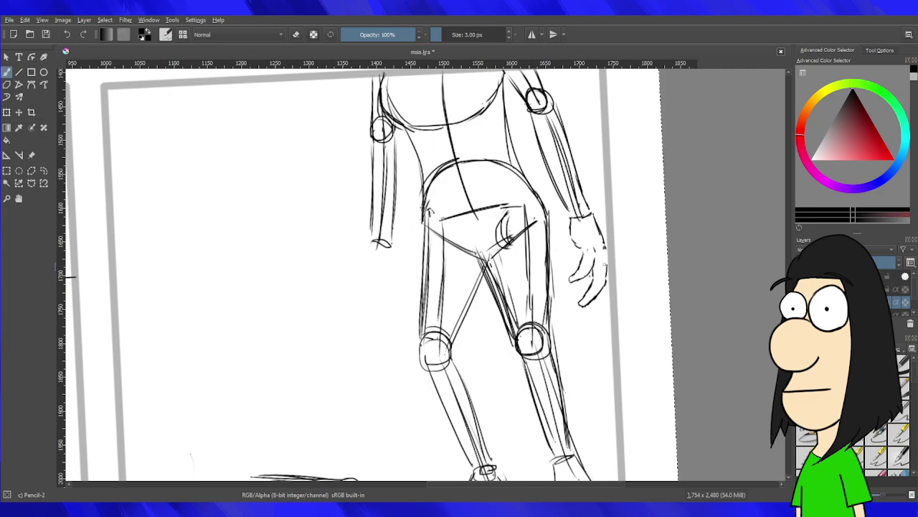
pyautogui.press('e')
pyautogui.moveTo(606, 244)
pyautogui.mouseDown()
pyautogui.moveTo(583, 315)
pyautogui.moveTo(591, 303)
pyautogui.mouseUp()
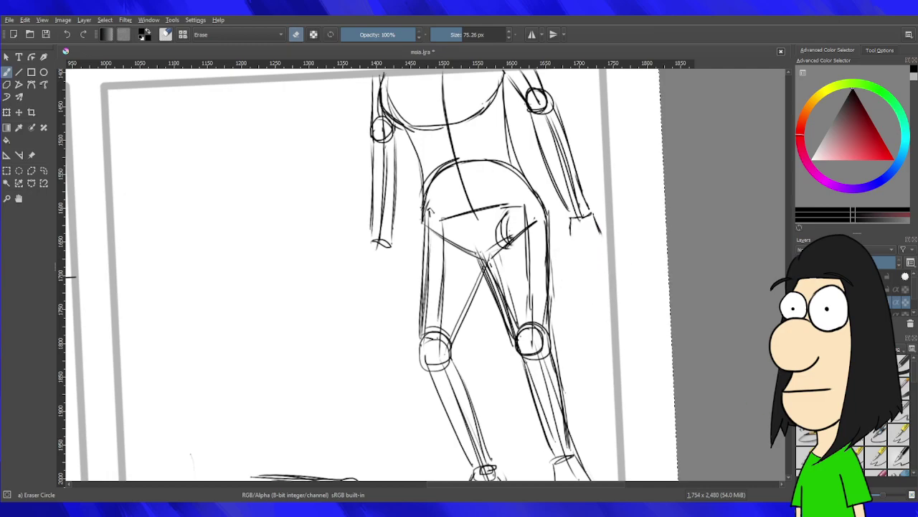
pyautogui.press('e')
pyautogui.scroll(1, 674, 260)
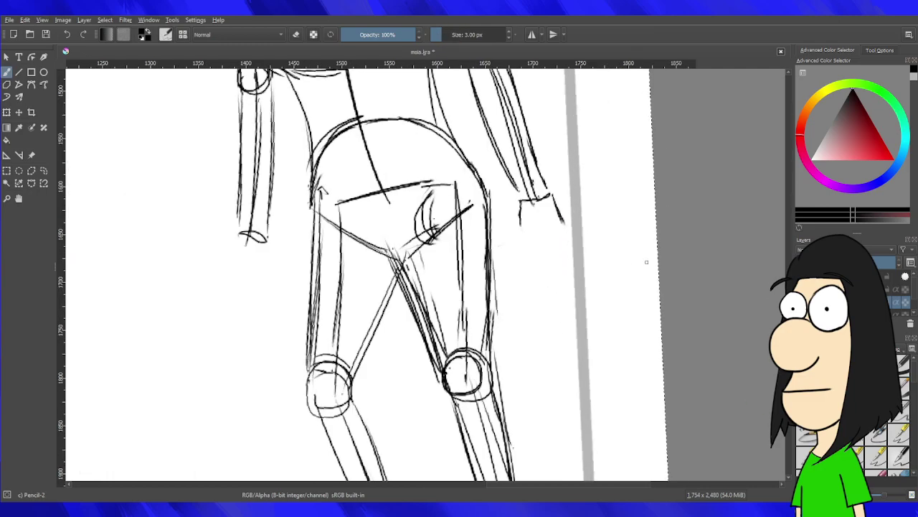
# Redraw the hand's inner edge with a downward thumb and a curved finger beside it.
pyautogui.hotkey('ctrl', 'z')
pyautogui.moveTo(521, 219)
pyautogui.mouseDown()
pyautogui.moveTo(522, 267)
pyautogui.moveTo(551, 252)
pyautogui.moveTo(554, 287)
pyautogui.moveTo(538, 314)
pyautogui.moveTo(560, 305)
pyautogui.moveTo(569, 280)
pyautogui.mouseUp()
pyautogui.hotkey('ctrl', 'z')
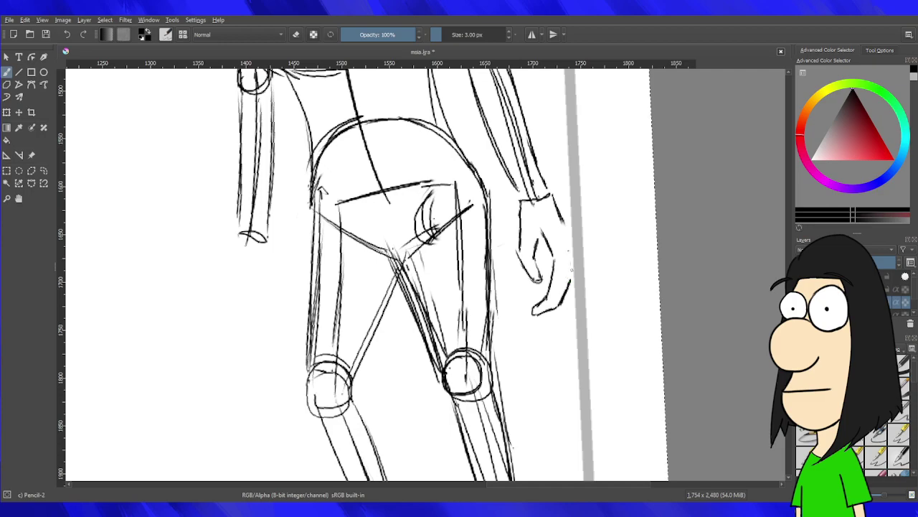
# Undo the latest finger and inner thumb strokes of the hand, back to the thumb's outer curve.
pyautogui.hotkey('ctrl', 'z')
pyautogui.hotkey('ctrl', 'z')
pyautogui.scroll(1, 488, 337)
pyautogui.hotkey('ctrl', 'z')
pyautogui.hotkey('ctrl', 'z')
pyautogui.hotkey('ctrl', 'z')
pyautogui.hotkey('ctrl', 'z')
pyautogui.hotkey('ctrl', 'z')
pyautogui.hotkey('ctrl', 'z')
pyautogui.hotkey('ctrl', 'z')
pyautogui.hotkey('ctrl', 'z')
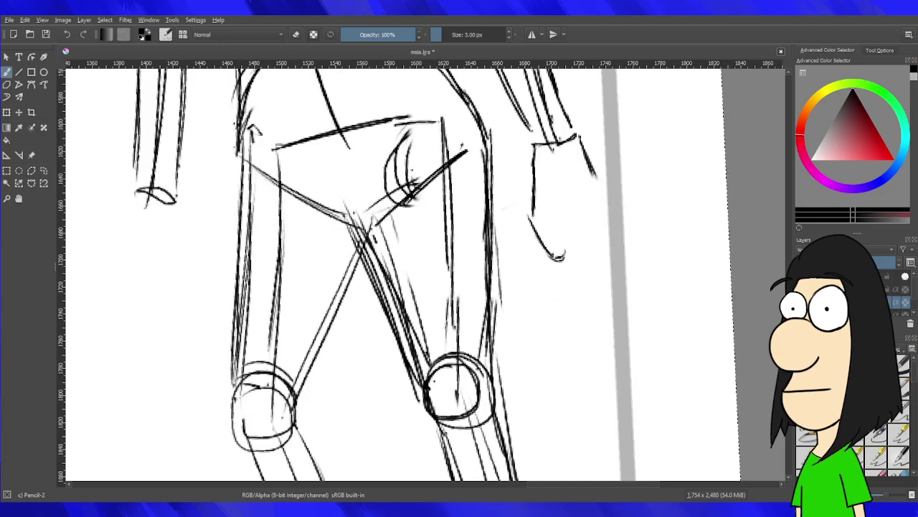
# Restore the undone finger strokes of the slanted arm's hand, then undo them again.
pyautogui.hotkey('ctrl', 'shift', 'z')
pyautogui.hotkey('ctrl', 'shift', 'z')
pyautogui.hotkey('ctrl', 'shift', 'z')
pyautogui.hotkey('ctrl', 'shift', 'z')
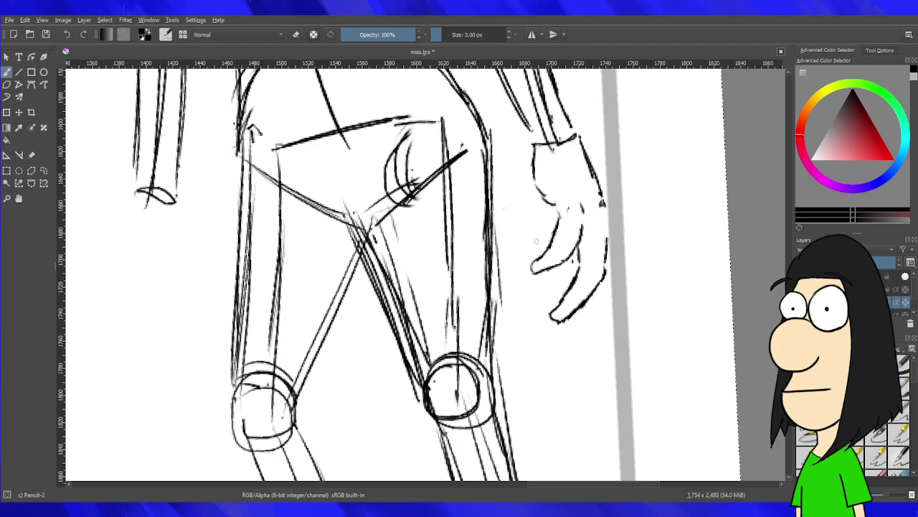
pyautogui.hotkey('ctrl', 'z')
pyautogui.hotkey('ctrl', 'z')
pyautogui.hotkey('ctrl', 'z')
# Redraw the slanted arm's hand with a longer boxy palm, a thumb and curved fingers hanging below it.
pyautogui.moveTo(546, 163); pyautogui.dragTo(578, 233)
pyautogui.moveTo(580, 138)
pyautogui.mouseDown()
pyautogui.moveTo(609, 215)
pyautogui.moveTo(579, 232)
pyautogui.mouseUp()
pyautogui.moveTo(538, 147)
pyautogui.mouseDown()
pyautogui.moveTo(533, 211)
pyautogui.moveTo(574, 228)
pyautogui.moveTo(540, 266)
pyautogui.moveTo(539, 293)
pyautogui.moveTo(553, 300)
pyautogui.moveTo(571, 234)
pyautogui.moveTo(590, 255)
pyautogui.mouseUp()
pyautogui.hotkey('ctrl', 'z')
pyautogui.hotkey('ctrl', 'z')
pyautogui.moveTo(579, 222)
pyautogui.mouseDown()
pyautogui.moveTo(591, 256)
pyautogui.moveTo(561, 346)
pyautogui.moveTo(585, 342)
pyautogui.moveTo(597, 322)
pyautogui.mouseUp()
pyautogui.hotkey('ctrl', 'z')
pyautogui.moveTo(608, 290)
pyautogui.mouseDown()
pyautogui.moveTo(594, 322)
pyautogui.moveTo(611, 275)
pyautogui.moveTo(602, 225)
pyautogui.moveTo(614, 219)
pyautogui.mouseUp()
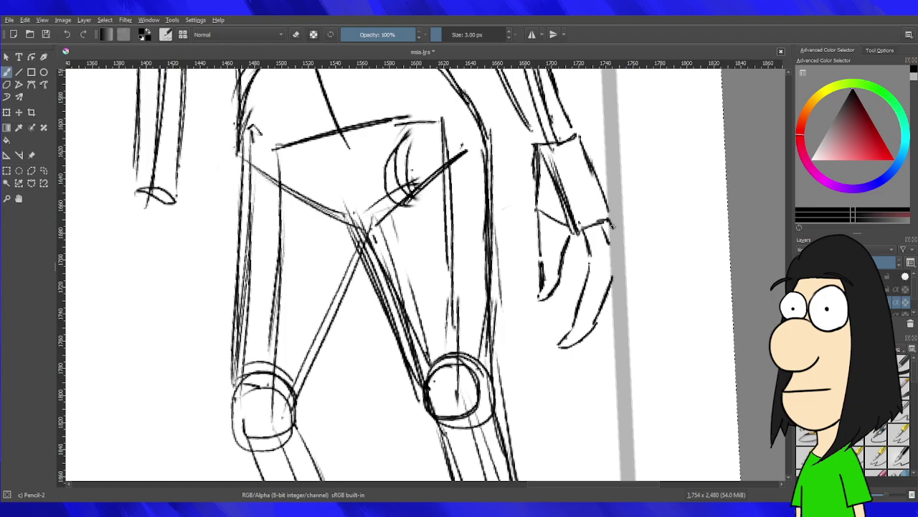
pyautogui.scroll(-4, 608, 164)
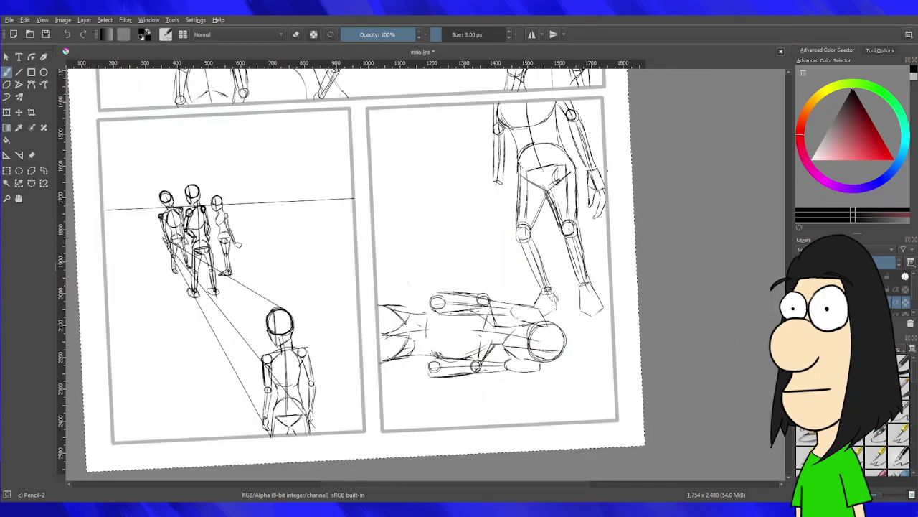
pyautogui.scroll(2, 582, 156)
pyautogui.scroll(-5, 551, 311)
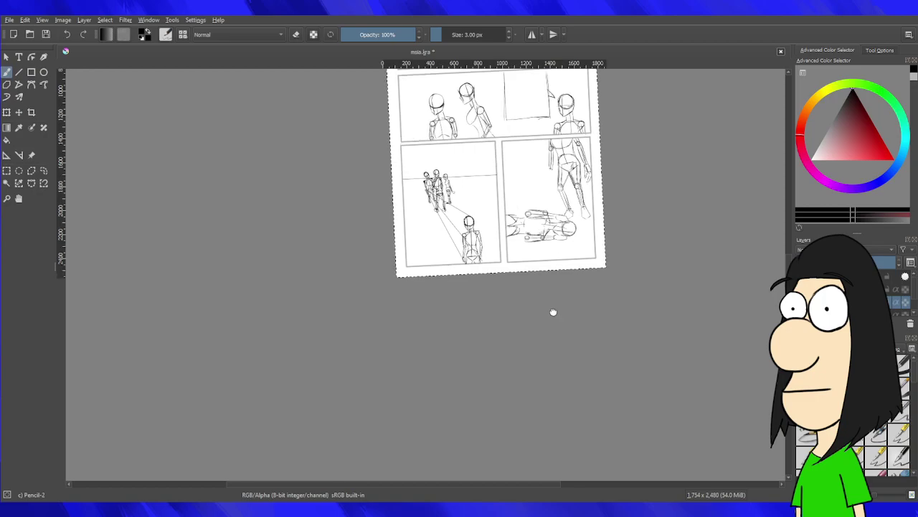
pyautogui.scroll(3, 552, 312)
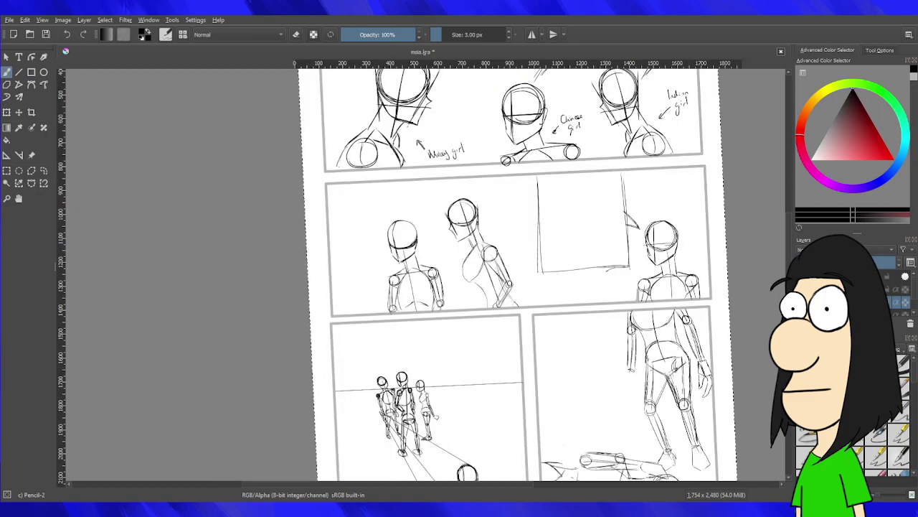
pyautogui.scroll(4, 668, 439)
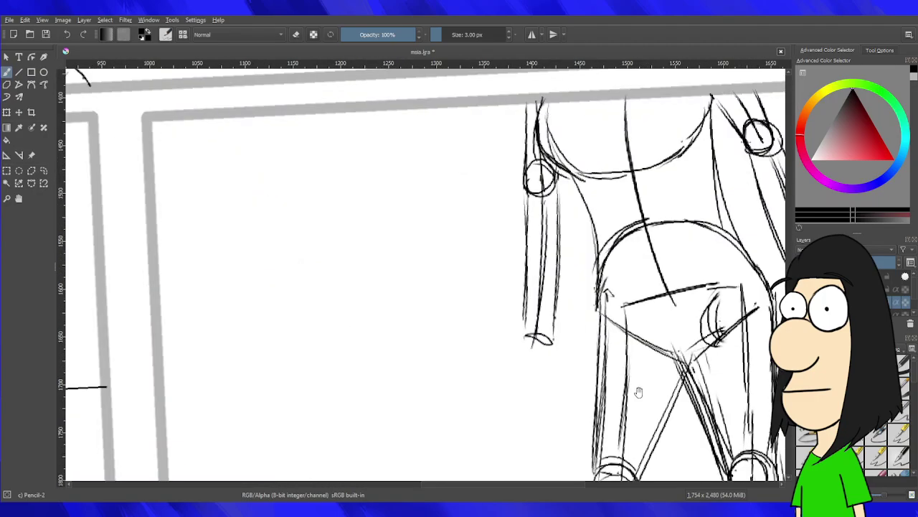
pyautogui.moveTo(438, 221); pyautogui.dragTo(512, 195)
pyautogui.hotkey('ctrl', 'z')
pyautogui.moveTo(451, 223)
pyautogui.mouseDown()
pyautogui.moveTo(515, 198)
pyautogui.moveTo(433, 245)
pyautogui.moveTo(481, 209)
pyautogui.moveTo(527, 192)
pyautogui.mouseUp()
pyautogui.hotkey('ctrl', 'z')
pyautogui.hotkey('ctrl', 'z')
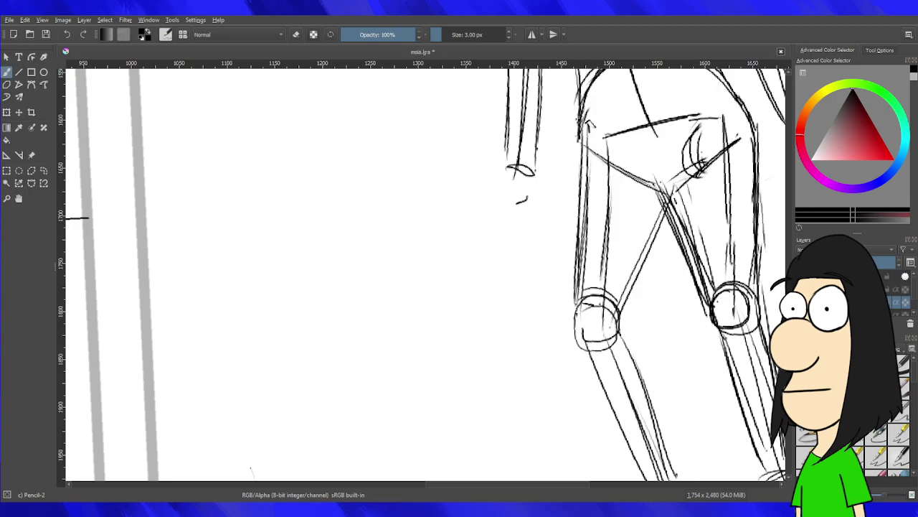
# Draw the straight arm's hand below the wrist as an angular palm with a slanted outer edge, lower edge and inner edge.
pyautogui.moveTo(506, 172)
pyautogui.mouseDown()
pyautogui.moveTo(475, 214)
pyautogui.moveTo(515, 239)
pyautogui.mouseUp()
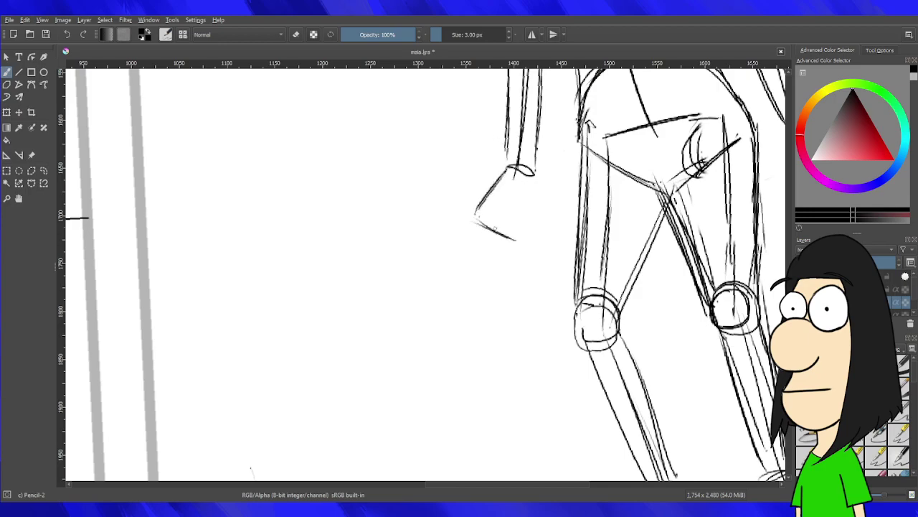
pyautogui.moveTo(538, 185); pyautogui.dragTo(529, 241)
pyautogui.hotkey('ctrl', 'z')
pyautogui.moveTo(513, 186)
pyautogui.mouseDown()
pyautogui.moveTo(523, 210)
pyautogui.moveTo(536, 188)
pyautogui.moveTo(514, 183)
pyautogui.moveTo(535, 207)
pyautogui.moveTo(534, 194)
pyautogui.mouseUp()
pyautogui.hotkey('ctrl', 'z')
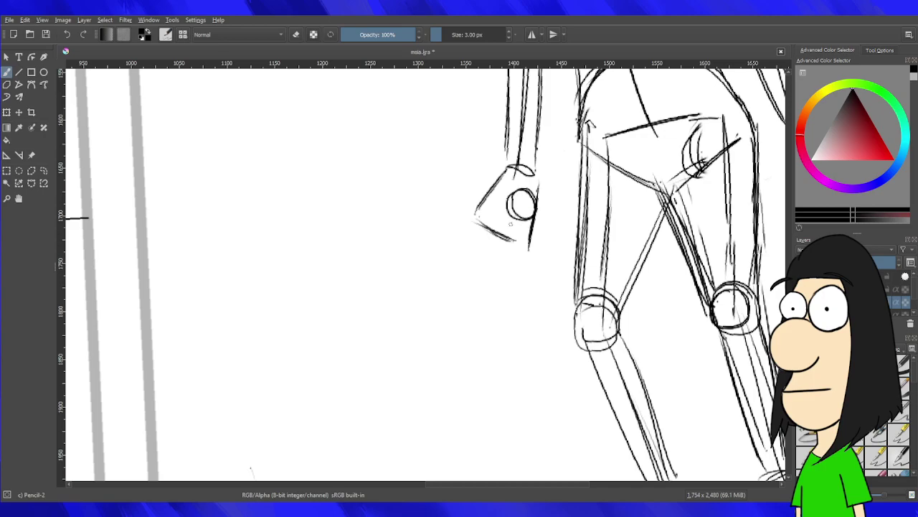
# Try a circle and a curled finger on the straight arm's hand, then undo them back to the palm outline.
pyautogui.moveTo(528, 231)
pyautogui.mouseDown()
pyautogui.moveTo(508, 257)
pyautogui.moveTo(499, 254)
pyautogui.moveTo(521, 250)
pyautogui.mouseUp()
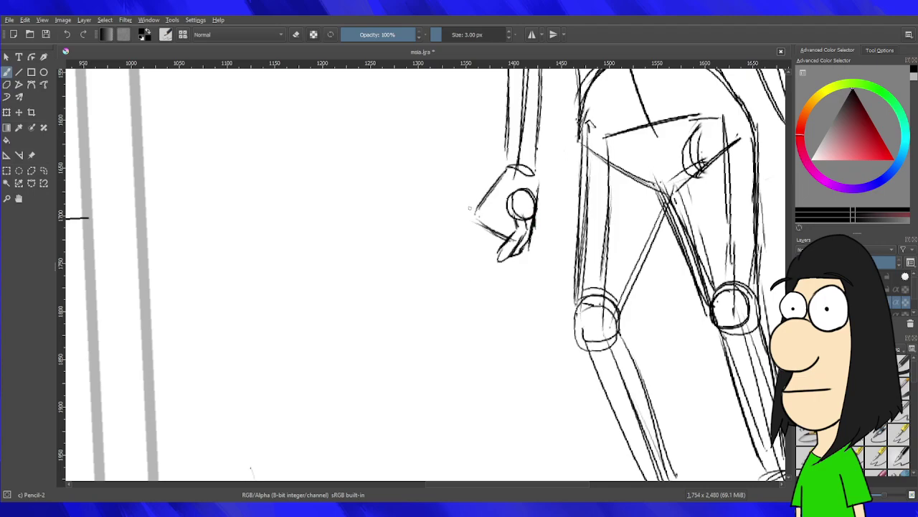
pyautogui.hotkey('ctrl', 'z')
pyautogui.hotkey('ctrl', 'z')
pyautogui.hotkey('ctrl', 'z')
pyautogui.hotkey('ctrl', 'z')
pyautogui.hotkey('ctrl', 'z')
pyautogui.hotkey('ctrl', 'z')
pyautogui.hotkey('ctrl', 'z')
pyautogui.hotkey('ctrl', 'z')
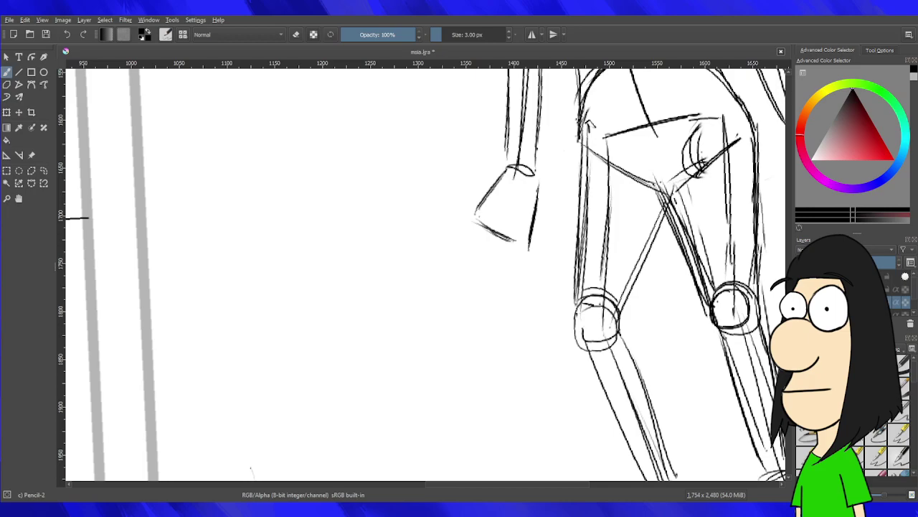
# Examine the straight arm's palm outline up close and against the proportions of the whole standing figure.
pyautogui.moveTo(491, 219); pyautogui.dragTo(506, 229)
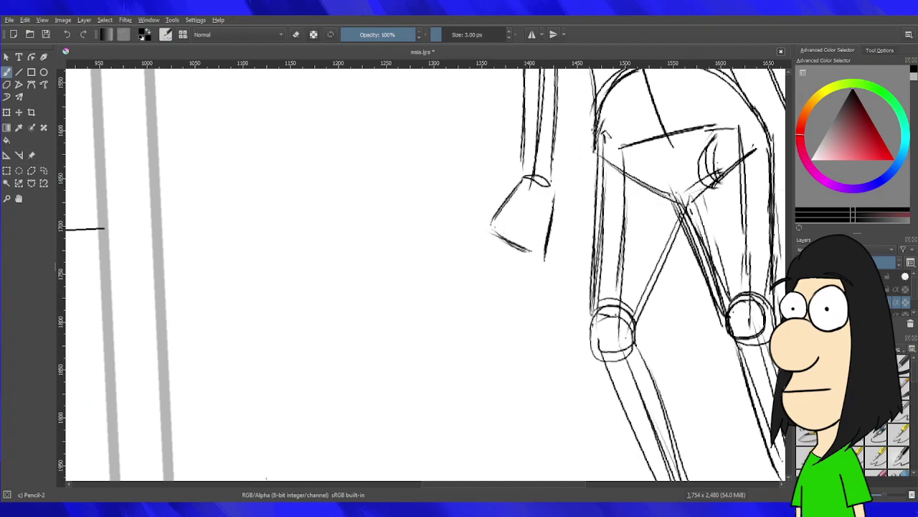
pyautogui.scroll(-8, 531, 219)
pyautogui.scroll(1, 531, 219)
pyautogui.scroll(2, 541, 218)
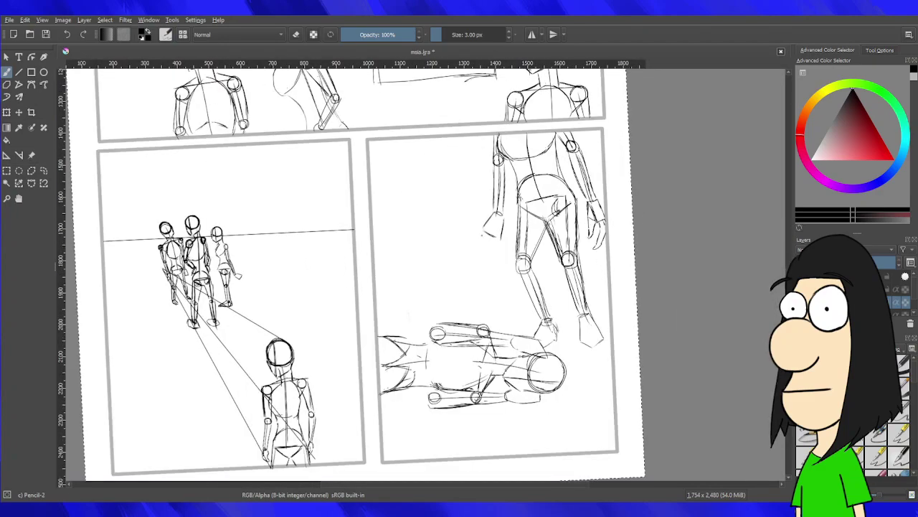
pyautogui.scroll(-2, 473, 235)
pyautogui.scroll(4, 469, 241)
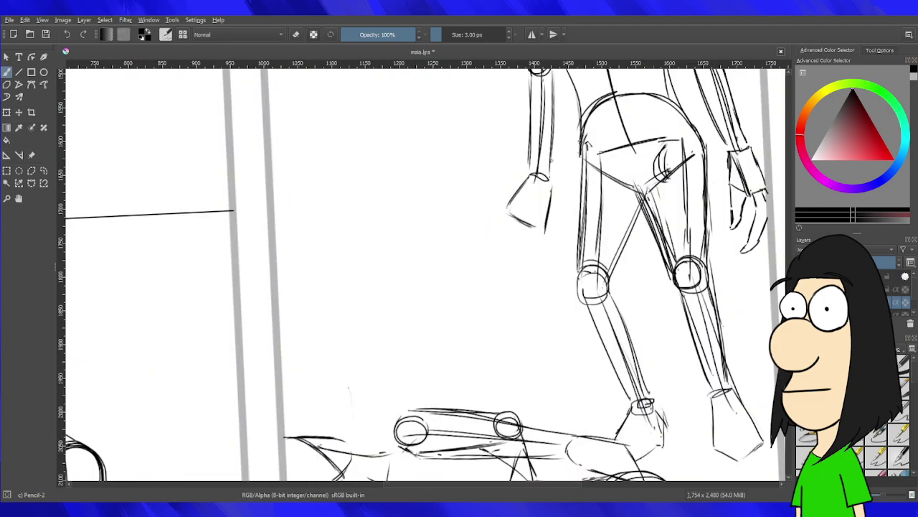
pyautogui.scroll(-4, 552, 161)
pyautogui.scroll(3, 538, 171)
pyautogui.scroll(4, 538, 171)
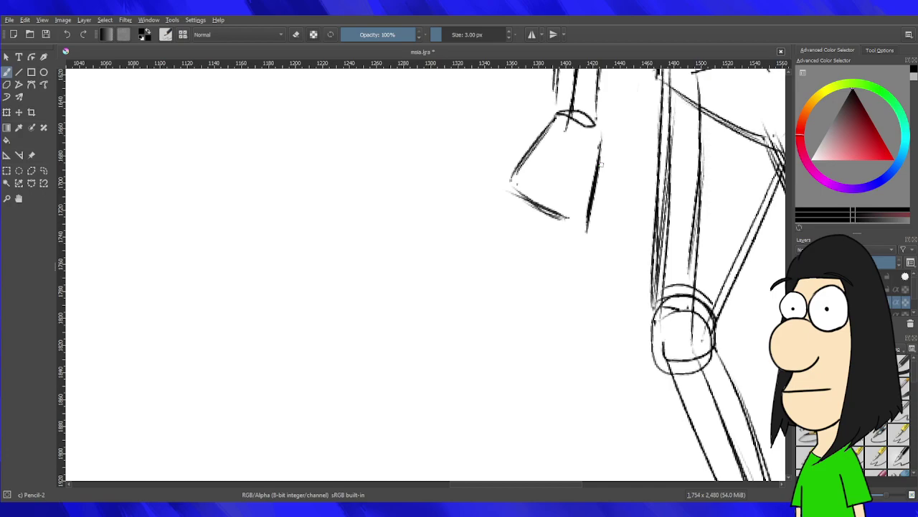
pyautogui.moveTo(589, 185); pyautogui.dragTo(599, 214)
pyautogui.moveTo(578, 184); pyautogui.dragTo(577, 196)
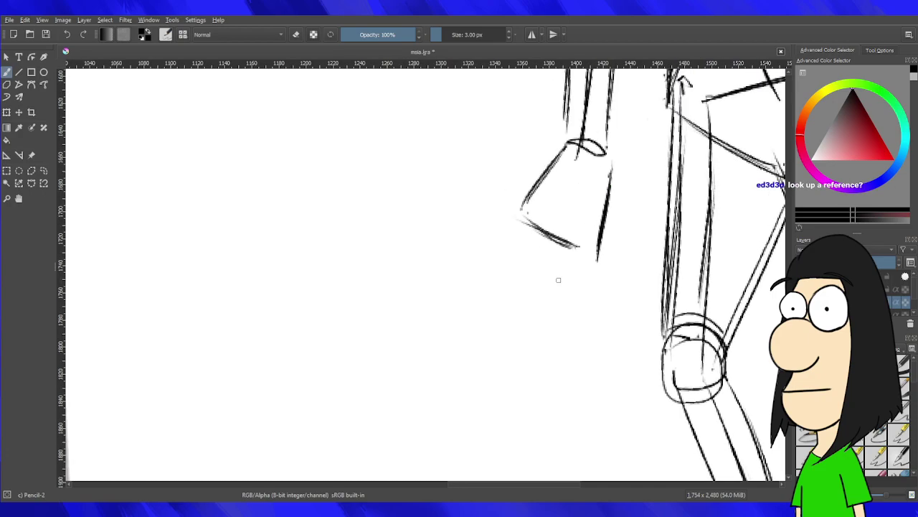
pyautogui.scroll(-6, 557, 197)
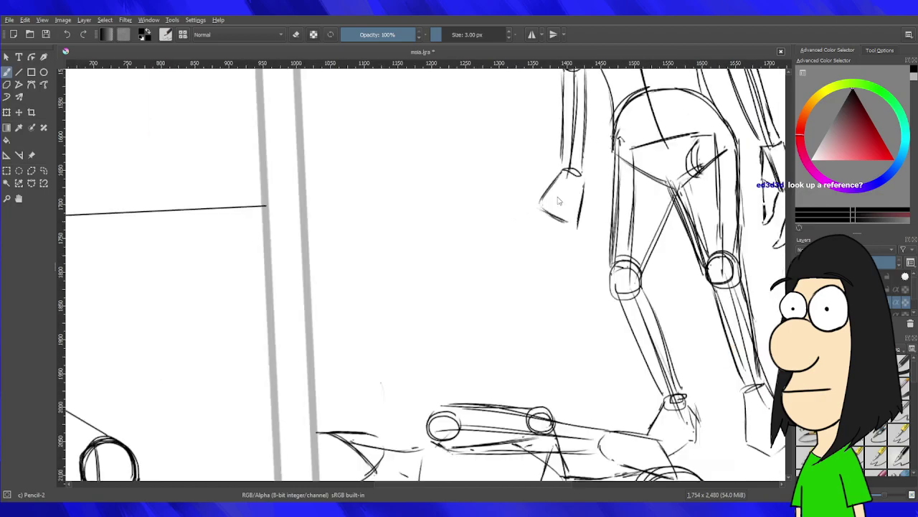
pyautogui.scroll(4, 556, 196)
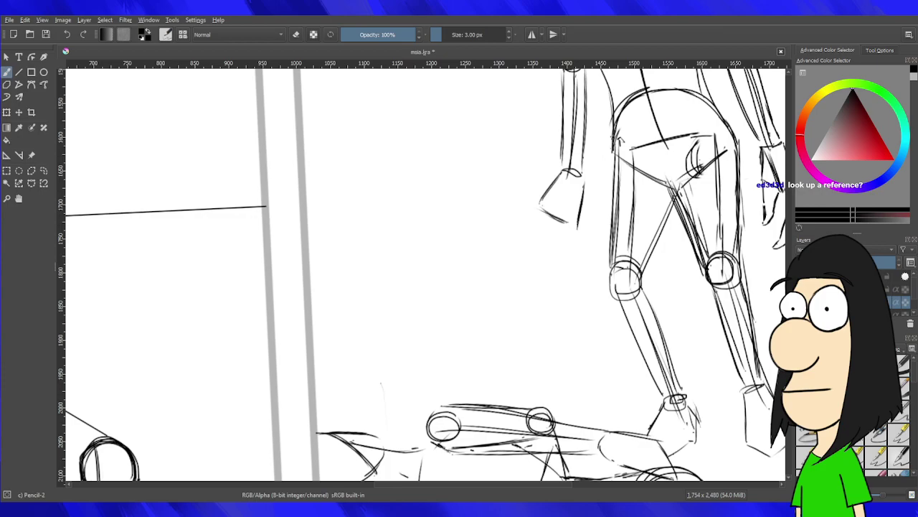
pyautogui.press('e')
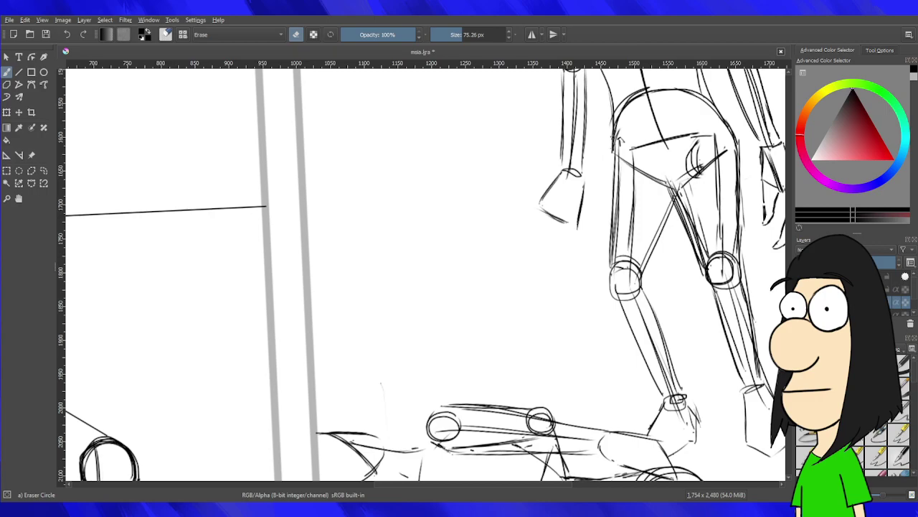
pyautogui.press('e')
pyautogui.moveTo(507, 191); pyautogui.dragTo(547, 220)
pyautogui.hotkey('ctrl', 'z')
pyautogui.moveTo(502, 188)
pyautogui.mouseDown()
pyautogui.moveTo(518, 210)
pyautogui.moveTo(558, 231)
pyautogui.mouseUp()
pyautogui.hotkey('ctrl', 'z')
pyautogui.moveTo(511, 205); pyautogui.dragTo(528, 173)
pyautogui.hotkey('ctrl', 'z')
pyautogui.hotkey('ctrl', 'z')
pyautogui.moveTo(553, 230)
pyautogui.mouseDown()
pyautogui.moveTo(522, 171)
pyautogui.moveTo(576, 206)
pyautogui.mouseUp()
pyautogui.hotkey('ctrl', 'z')
# Draw a large slanted oblong object with rounded ends lying across the straight arm's hand.
pyautogui.moveTo(520, 216)
pyautogui.mouseDown()
pyautogui.moveTo(546, 235)
pyautogui.moveTo(525, 206)
pyautogui.moveTo(525, 179)
pyautogui.moveTo(573, 211)
pyautogui.mouseUp()
pyautogui.moveTo(520, 178); pyautogui.dragTo(578, 212)
pyautogui.hotkey('ctrl', 'z')
pyautogui.moveTo(546, 239)
pyautogui.mouseDown()
pyautogui.moveTo(579, 245)
pyautogui.moveTo(579, 234)
pyautogui.moveTo(576, 244)
pyautogui.mouseUp()
pyautogui.moveTo(535, 228); pyautogui.dragTo(591, 239)
# Draw the straight arm's thumb curving from the wrist down over the held oblong object.
pyautogui.scroll(2, 531, 168)
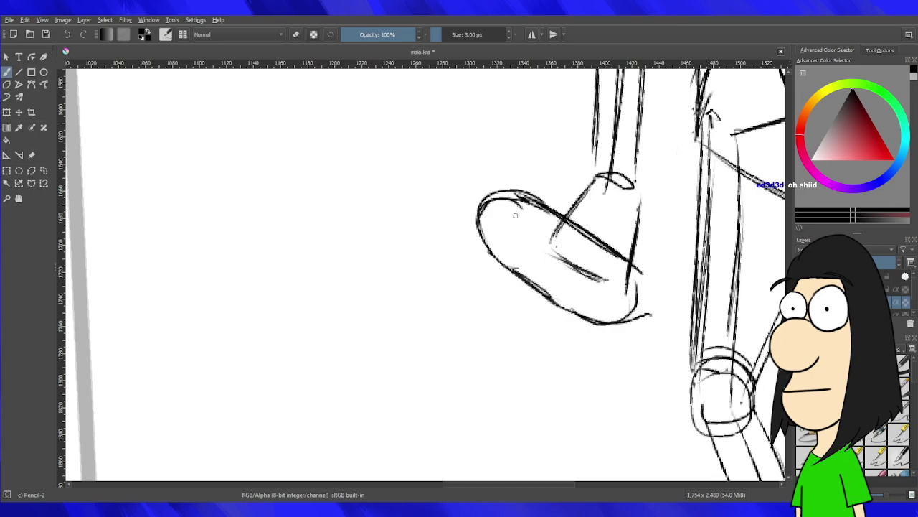
pyautogui.moveTo(583, 191)
pyautogui.mouseDown()
pyautogui.moveTo(548, 201)
pyautogui.moveTo(524, 235)
pyautogui.mouseUp()
pyautogui.moveTo(527, 246)
pyautogui.mouseDown()
pyautogui.moveTo(537, 269)
pyautogui.moveTo(551, 268)
pyautogui.moveTo(552, 245)
pyautogui.moveTo(550, 269)
pyautogui.mouseUp()
pyautogui.hotkey('ctrl', 'z')
pyautogui.hotkey('ctrl', 'z')
pyautogui.moveTo(564, 230)
pyautogui.mouseDown()
pyautogui.moveTo(550, 243)
pyautogui.moveTo(570, 225)
pyautogui.mouseUp()
pyautogui.moveTo(596, 177); pyautogui.dragTo(582, 193)
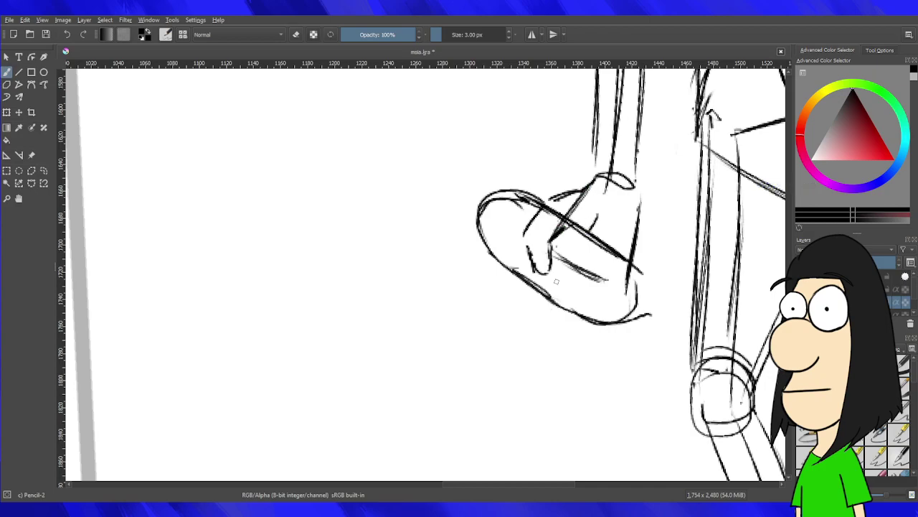
# Draw a row of curled fingers gripping the lower edge of the held object and close the hand's outer side.
pyautogui.moveTo(558, 279)
pyautogui.mouseDown()
pyautogui.moveTo(537, 297)
pyautogui.moveTo(572, 280)
pyautogui.moveTo(553, 309)
pyautogui.moveTo(584, 281)
pyautogui.mouseUp()
pyautogui.moveTo(587, 282); pyautogui.dragTo(574, 314)
pyautogui.moveTo(597, 285)
pyautogui.mouseDown()
pyautogui.moveTo(586, 295)
pyautogui.moveTo(586, 323)
pyautogui.moveTo(600, 297)
pyautogui.moveTo(611, 325)
pyautogui.moveTo(605, 295)
pyautogui.moveTo(607, 321)
pyautogui.mouseUp()
pyautogui.hotkey('ctrl', 'z')
pyautogui.hotkey('ctrl', 'z')
pyautogui.moveTo(537, 294)
pyautogui.mouseDown()
pyautogui.moveTo(535, 318)
pyautogui.moveTo(597, 334)
pyautogui.mouseUp()
pyautogui.moveTo(627, 294); pyautogui.dragTo(615, 316)
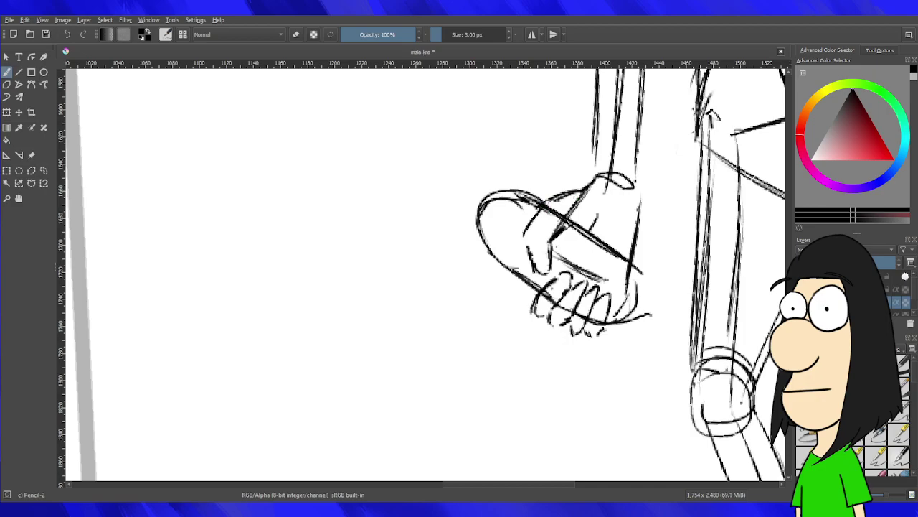
# Erase the held object's edge and the old palm line where they cross the thumb, then return to the 3 px pencil.
pyautogui.press('e')
pyautogui.moveTo(574, 226)
pyautogui.mouseDown()
pyautogui.moveTo(555, 217)
pyautogui.moveTo(582, 203)
pyautogui.moveTo(564, 214)
pyautogui.mouseUp()
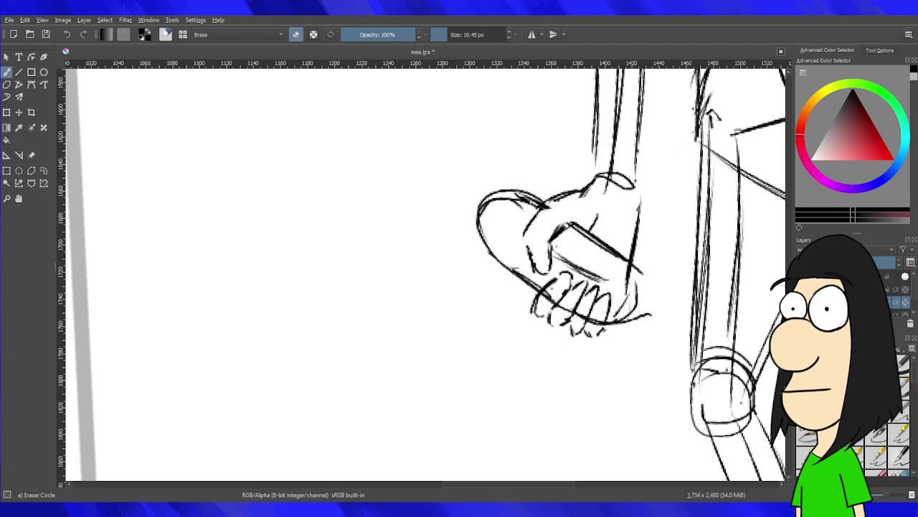
pyautogui.scroll(-9, 566, 253)
pyautogui.scroll(5, 567, 246)
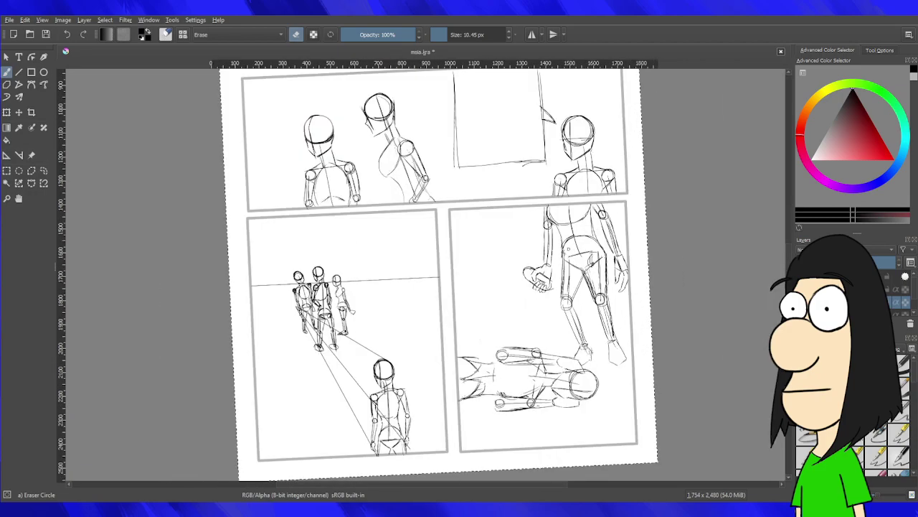
pyautogui.scroll(2, 574, 346)
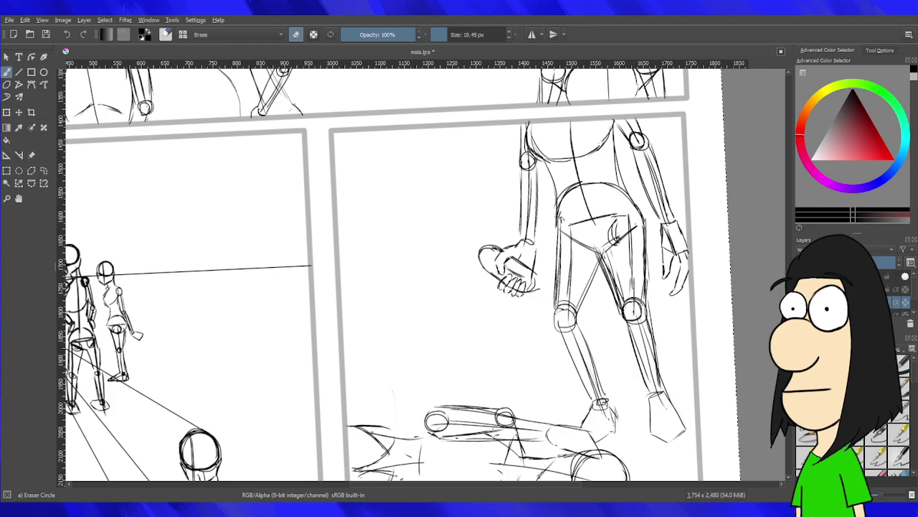
pyautogui.press('/')
pyautogui.moveTo(535, 236); pyautogui.dragTo(533, 258)
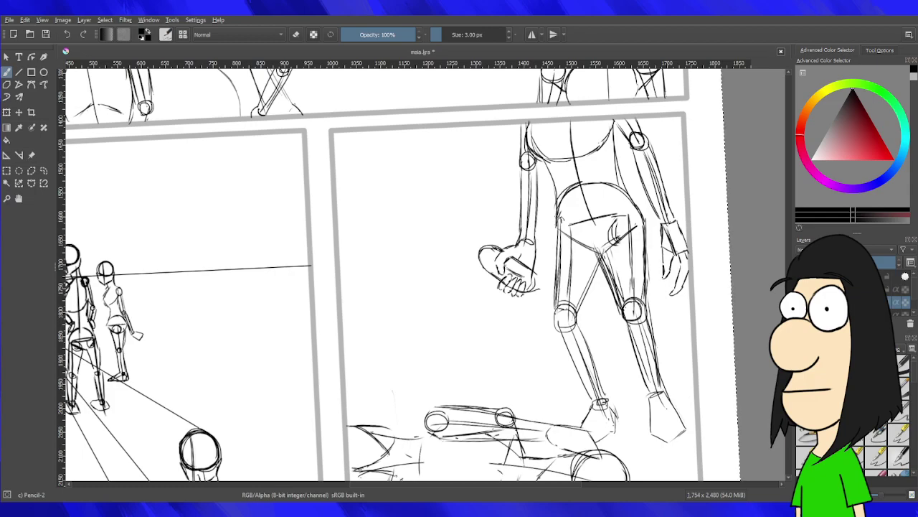
# Examine the fourth panel's composition, including the empty area beside the standing figure.
pyautogui.scroll(-5, 423, 273)
pyautogui.scroll(-2, 424, 272)
pyautogui.scroll(5, 402, 301)
pyautogui.scroll(2, 515, 217)
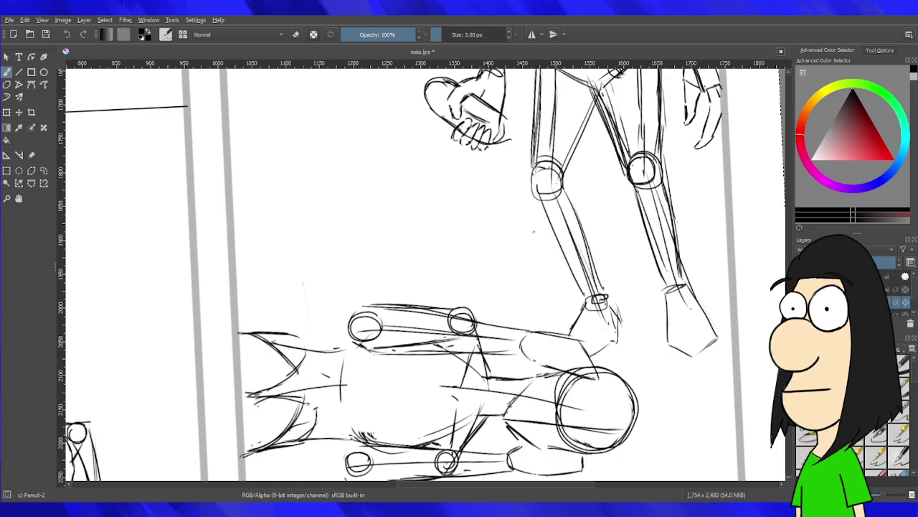
pyautogui.scroll(-4, 633, 224)
pyautogui.scroll(3, 597, 181)
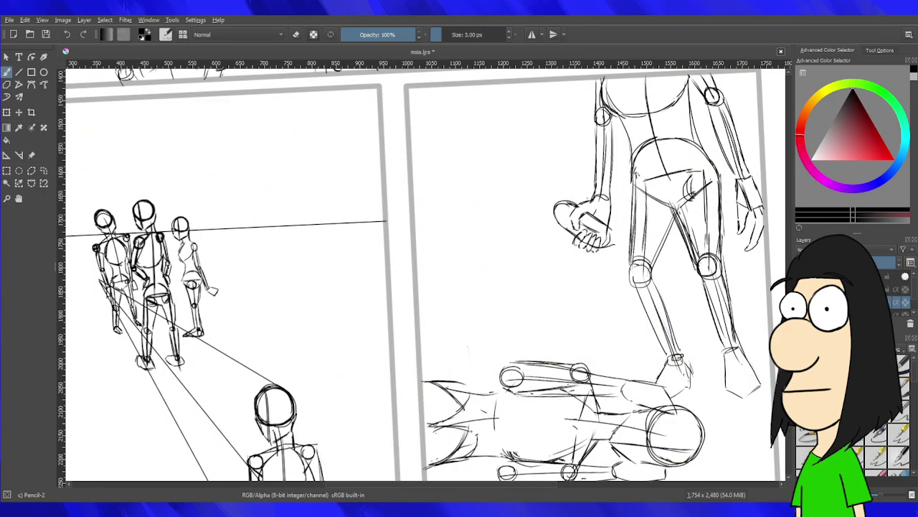
pyautogui.scroll(-5, 549, 249)
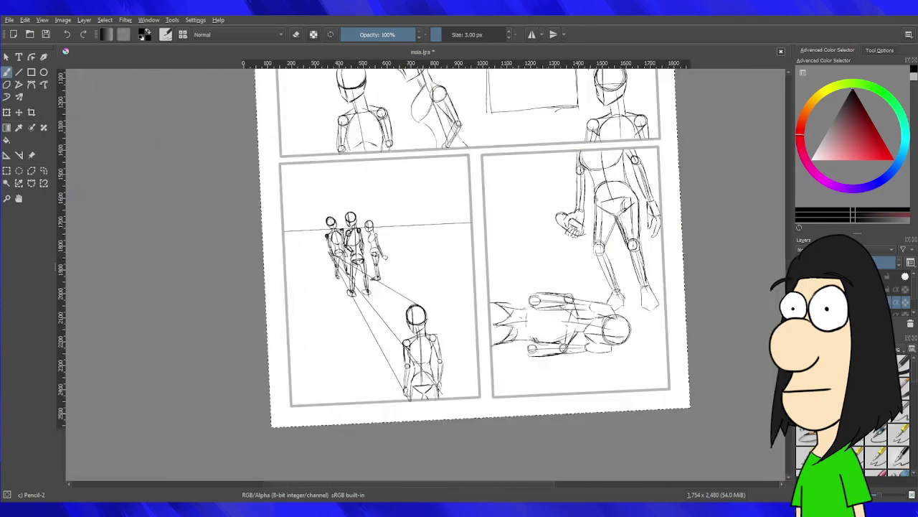
pyautogui.scroll(5, 549, 250)
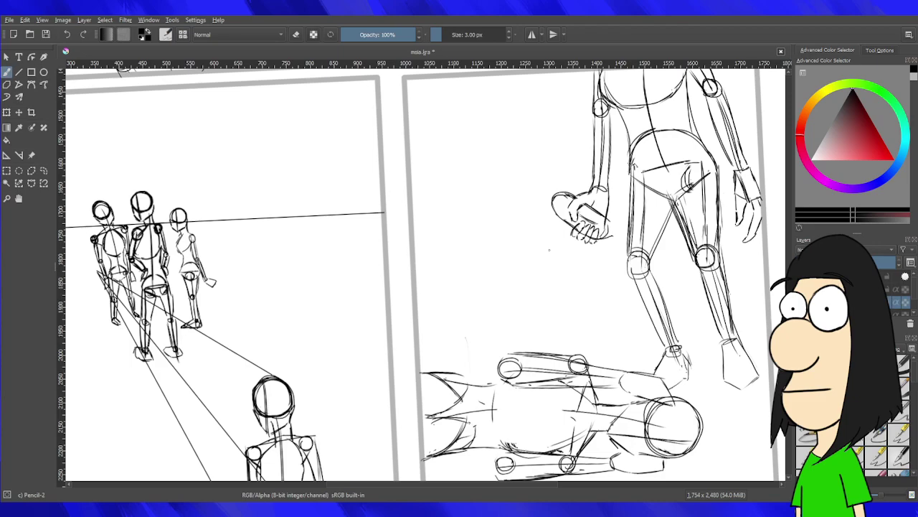
# Draw a long slanted broom handle in the empty area of the fourth panel, running down toward the lying figure.
pyautogui.moveTo(420, 142); pyautogui.dragTo(480, 267)
pyautogui.hotkey('ctrl', 'z')
pyautogui.hotkey('ctrl', 'z')
pyautogui.moveTo(427, 152); pyautogui.dragTo(481, 269)
pyautogui.moveTo(416, 133); pyautogui.dragTo(482, 272)
pyautogui.moveTo(420, 114)
pyautogui.mouseDown()
pyautogui.moveTo(490, 276)
pyautogui.moveTo(426, 126)
pyautogui.moveTo(487, 266)
pyautogui.moveTo(476, 241)
pyautogui.mouseUp()
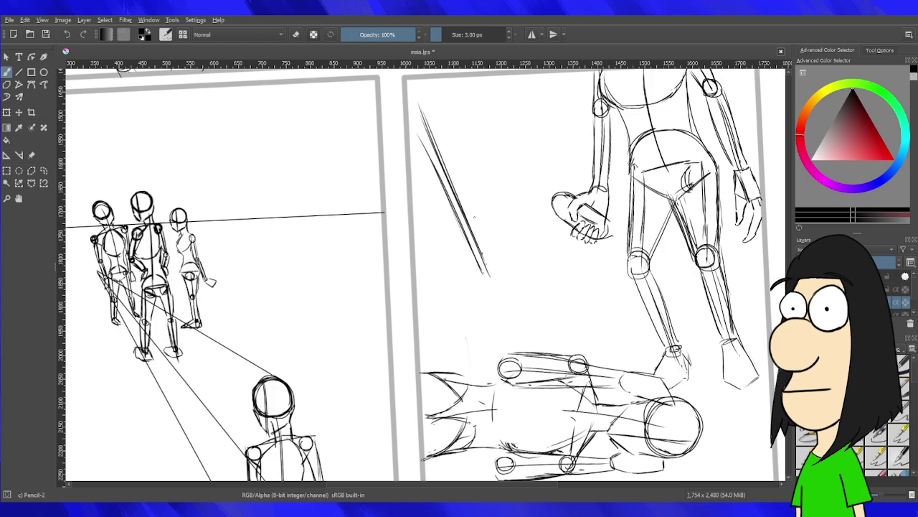
# Draw a flared, roughly triangular broom head at the lower end of the handle.
pyautogui.moveTo(483, 274)
pyautogui.mouseDown()
pyautogui.moveTo(494, 281)
pyautogui.moveTo(468, 323)
pyautogui.mouseUp()
pyautogui.hotkey('ctrl', 'z')
pyautogui.moveTo(486, 273)
pyautogui.mouseDown()
pyautogui.moveTo(463, 329)
pyautogui.moveTo(533, 312)
pyautogui.mouseUp()
pyautogui.moveTo(474, 327); pyautogui.dragTo(558, 293)
pyautogui.moveTo(487, 276); pyautogui.dragTo(576, 298)
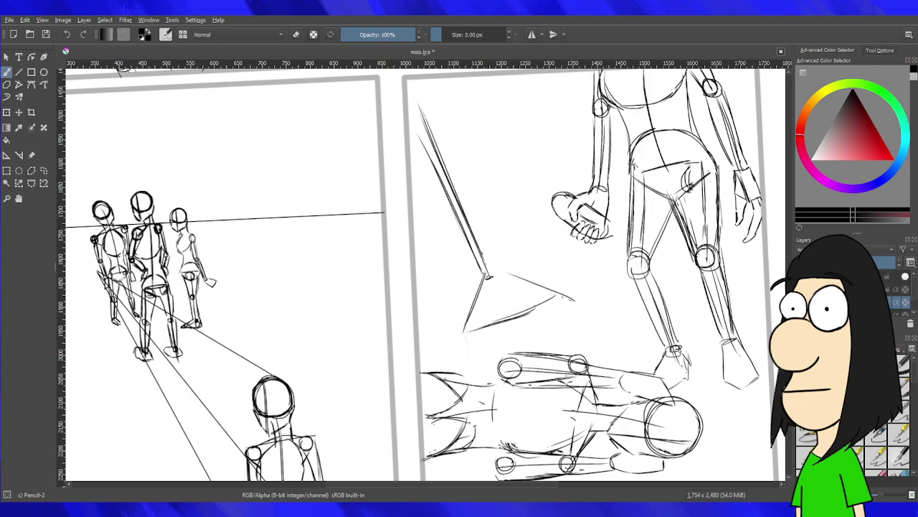
pyautogui.hotkey('ctrl', 'z')
# Fill the broom head's lower edge with a dense row of short parallel bristle strokes.
pyautogui.moveTo(495, 270); pyautogui.dragTo(553, 294)
pyautogui.moveTo(466, 330)
pyautogui.mouseDown()
pyautogui.moveTo(480, 368)
pyautogui.moveTo(490, 366)
pyautogui.mouseUp()
pyautogui.moveTo(491, 327); pyautogui.dragTo(497, 362)
pyautogui.moveTo(500, 326); pyautogui.dragTo(505, 358)
pyautogui.moveTo(507, 325); pyautogui.dragTo(513, 354)
pyautogui.moveTo(517, 322); pyautogui.dragTo(517, 352)
pyautogui.moveTo(521, 317); pyautogui.dragTo(526, 346)
pyautogui.moveTo(530, 318); pyautogui.dragTo(533, 342)
pyautogui.moveTo(538, 312); pyautogui.dragTo(543, 340)
pyautogui.moveTo(547, 312); pyautogui.dragTo(551, 338)
pyautogui.moveTo(553, 307); pyautogui.dragTo(560, 333)
pyautogui.moveTo(564, 301); pyautogui.dragTo(571, 325)
pyautogui.moveTo(558, 293); pyautogui.dragTo(571, 330)
pyautogui.moveTo(552, 299)
pyautogui.mouseDown()
pyautogui.moveTo(555, 335)
pyautogui.moveTo(564, 335)
pyautogui.mouseUp()
pyautogui.moveTo(558, 304); pyautogui.dragTo(551, 337)
pyautogui.moveTo(545, 304); pyautogui.dragTo(538, 340)
pyautogui.moveTo(533, 310); pyautogui.dragTo(531, 343)
pyautogui.moveTo(518, 311); pyautogui.dragTo(531, 346)
pyautogui.moveTo(515, 315); pyautogui.dragTo(528, 350)
pyautogui.moveTo(510, 316); pyautogui.dragTo(517, 353)
pyautogui.moveTo(501, 322); pyautogui.dragTo(509, 358)
pyautogui.moveTo(496, 328); pyautogui.dragTo(499, 361)
pyautogui.moveTo(495, 327); pyautogui.dragTo(488, 363)
pyautogui.moveTo(485, 331); pyautogui.dragTo(479, 366)
pyautogui.moveTo(485, 350); pyautogui.dragTo(484, 364)
pyautogui.moveTo(476, 326); pyautogui.dragTo(475, 367)
pyautogui.moveTo(472, 333); pyautogui.dragTo(473, 366)
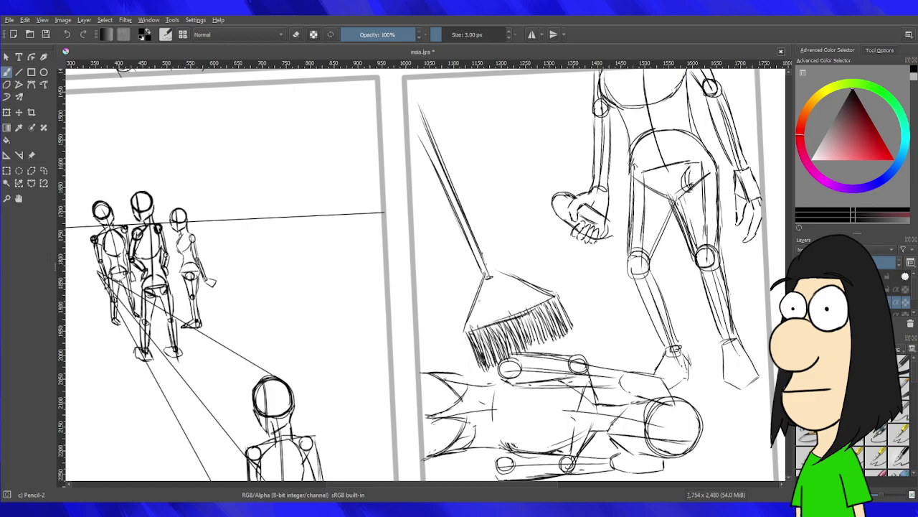
pyautogui.scroll(-3, 453, 289)
pyautogui.scroll(3, 304, 269)
pyautogui.scroll(-4, 613, 211)
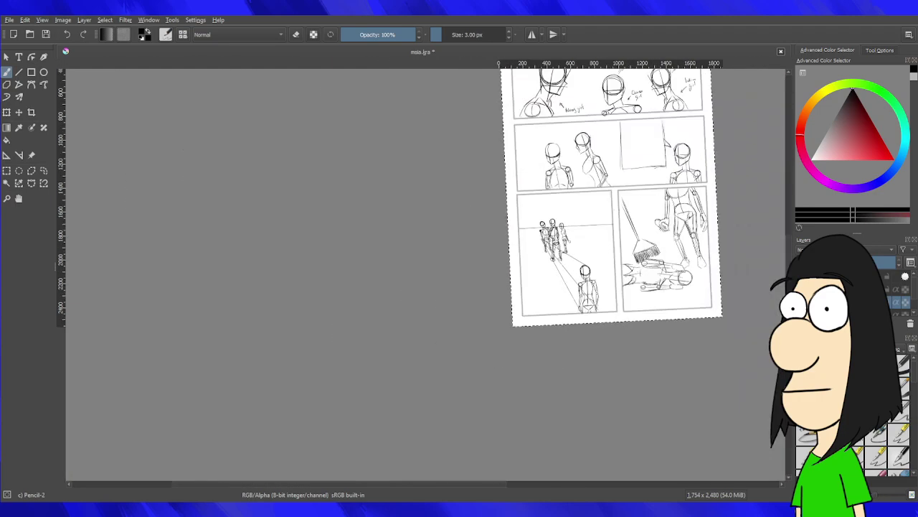
pyautogui.scroll(6, 590, 230)
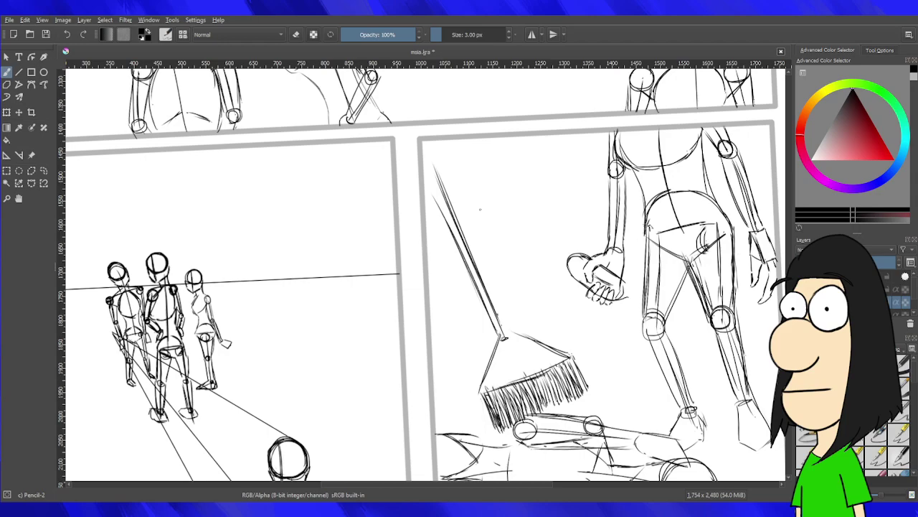
# Extend both edges of the broom handle up to the upper corner of the fourth panel with short sketch strokes.
pyautogui.scroll(2, 538, 214)
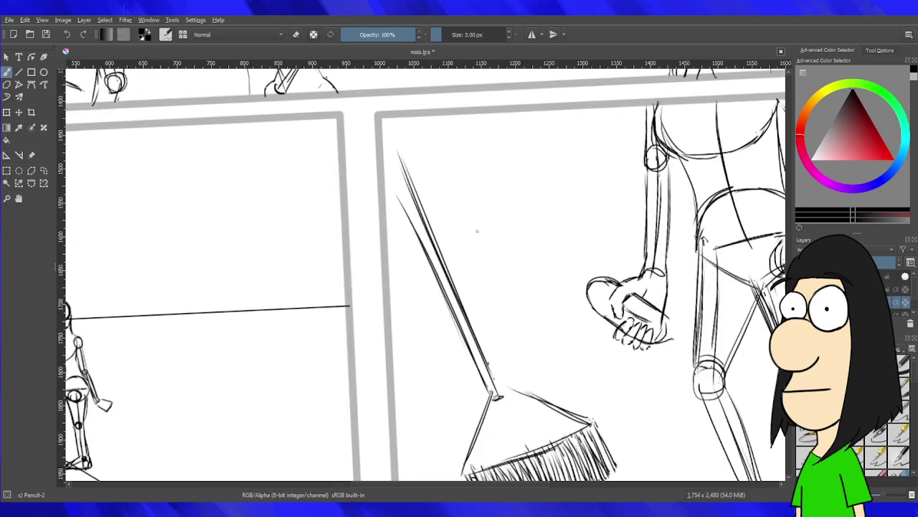
pyautogui.scroll(-4, 477, 231)
pyautogui.scroll(2, 453, 278)
pyautogui.scroll(2, 454, 279)
pyautogui.scroll(-3, 446, 291)
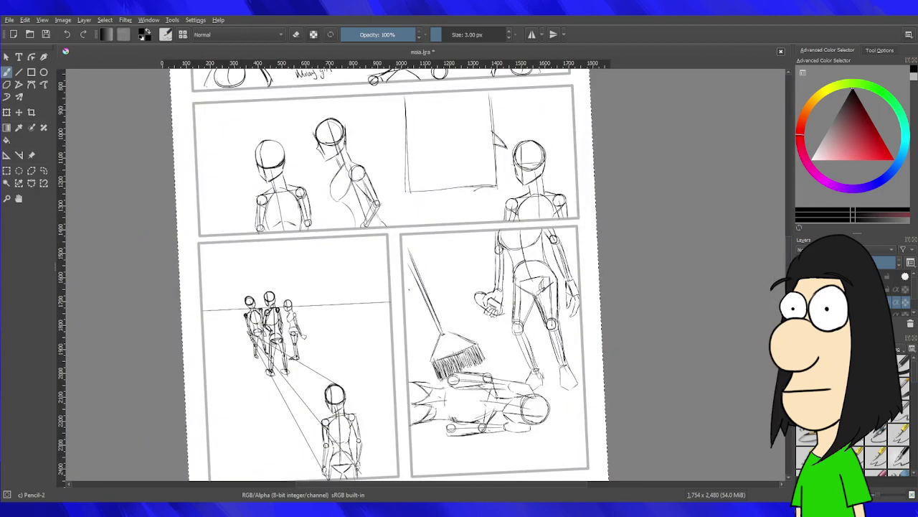
pyautogui.scroll(2, 407, 273)
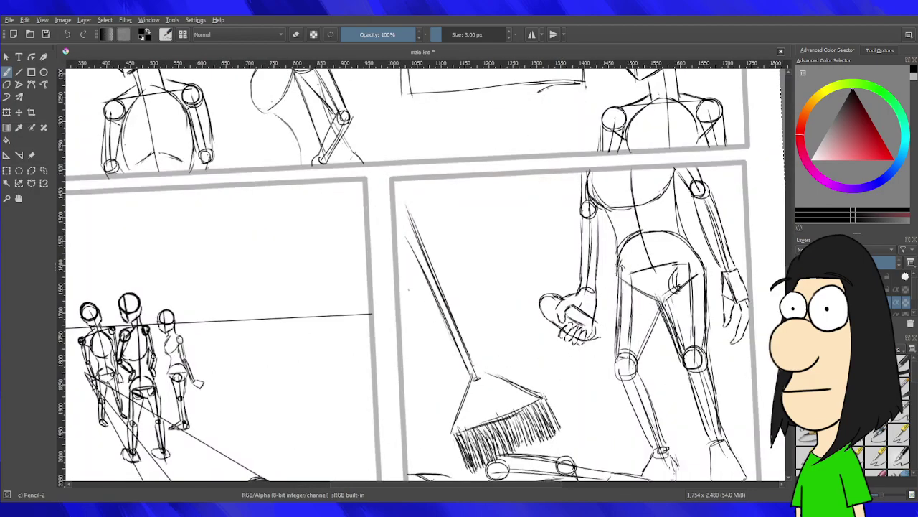
pyautogui.rightClick(397, 184)
pyautogui.rightClick(397, 185)
pyautogui.moveTo(398, 188); pyautogui.dragTo(422, 249)
pyautogui.hotkey('ctrl', 'z')
pyautogui.moveTo(398, 181); pyautogui.dragTo(427, 249)
pyautogui.moveTo(392, 208)
pyautogui.mouseDown()
pyautogui.moveTo(415, 261)
pyautogui.moveTo(418, 254)
pyautogui.mouseUp()
# Examine the broom's size and placement beside the standing and lying figures, comparing the fourth panel with the whole page.
pyautogui.scroll(-4, 423, 272)
pyautogui.scroll(3, 423, 272)
pyautogui.scroll(-1, 424, 272)
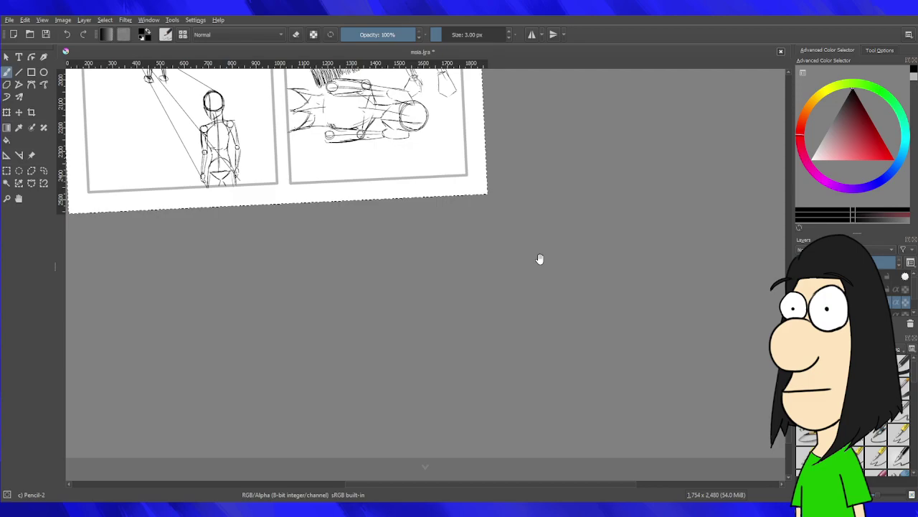
pyautogui.moveTo(547, 254); pyautogui.dragTo(575, 428)
pyautogui.moveTo(565, 347)
pyautogui.mouseDown()
pyautogui.moveTo(558, 369)
pyautogui.moveTo(564, 360)
pyautogui.mouseUp()
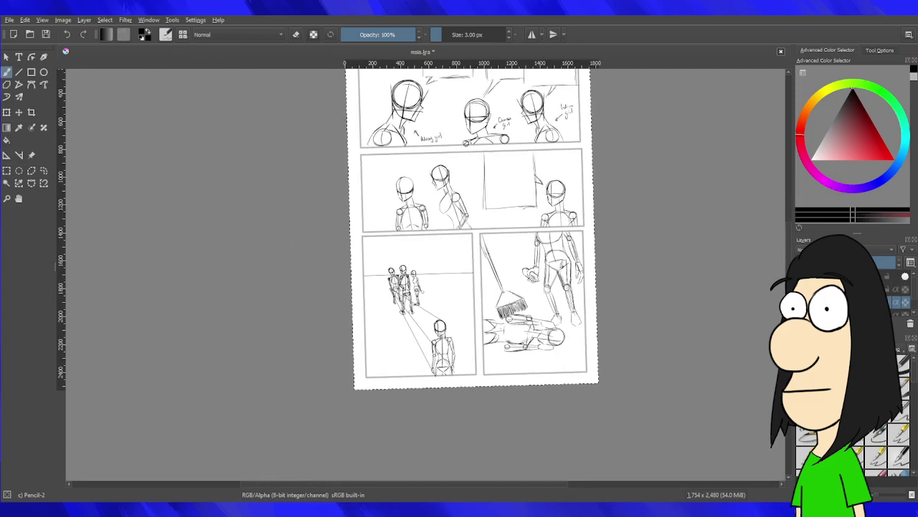
pyautogui.scroll(3, 515, 254)
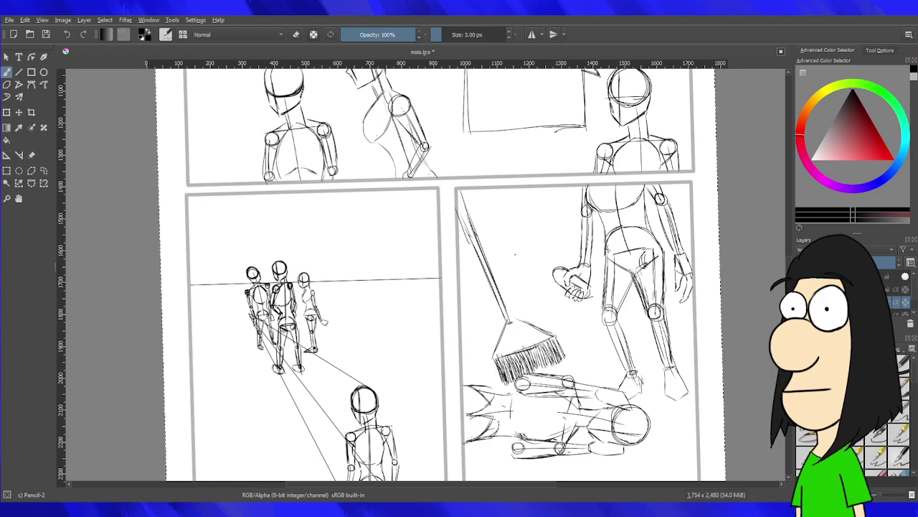
pyautogui.scroll(-4, 515, 254)
pyautogui.scroll(4, 515, 254)
pyautogui.scroll(-4, 515, 254)
pyautogui.scroll(5, 515, 254)
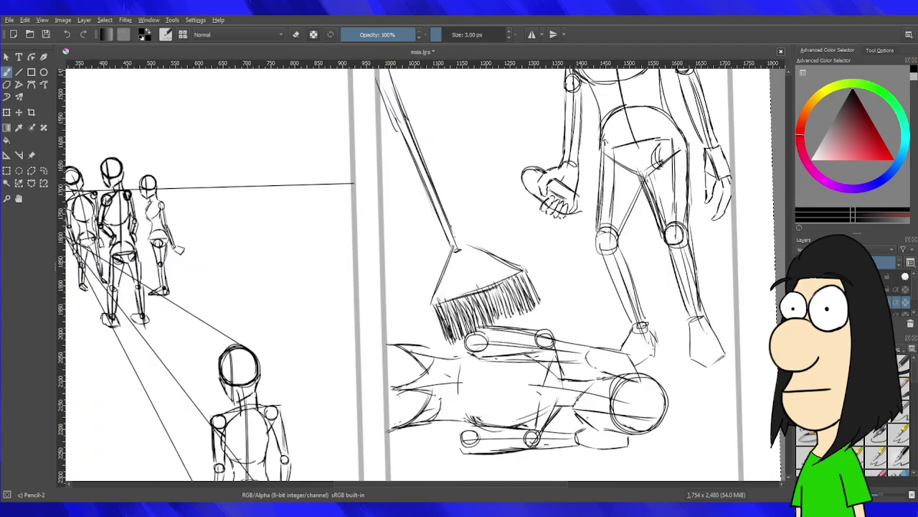
pyautogui.scroll(-5, 588, 423)
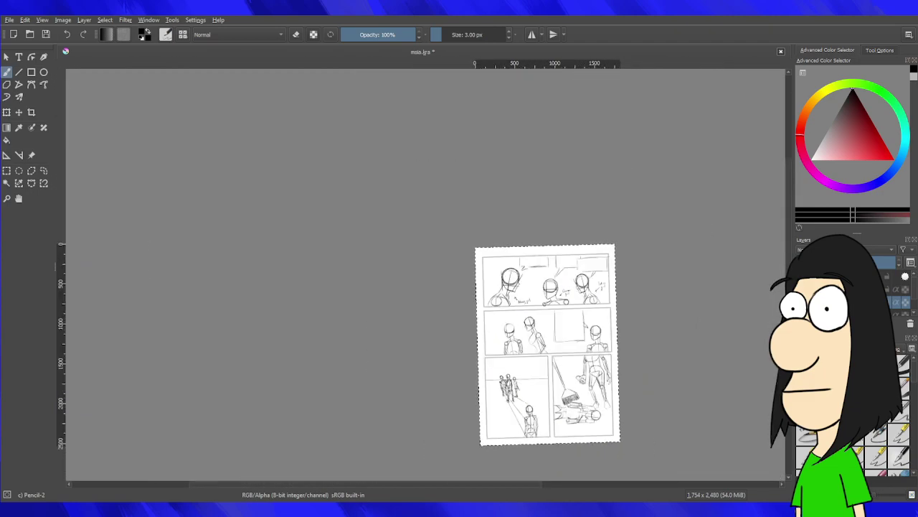
pyautogui.scroll(6, 581, 438)
pyautogui.scroll(-2, 582, 438)
pyautogui.moveTo(581, 431); pyautogui.dragTo(596, 392)
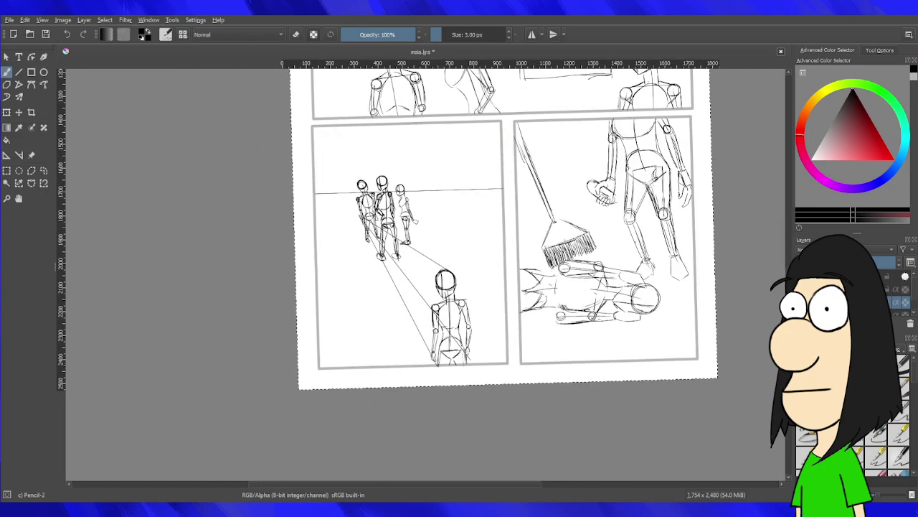
pyautogui.scroll(-5, 603, 236)
pyautogui.scroll(5, 602, 237)
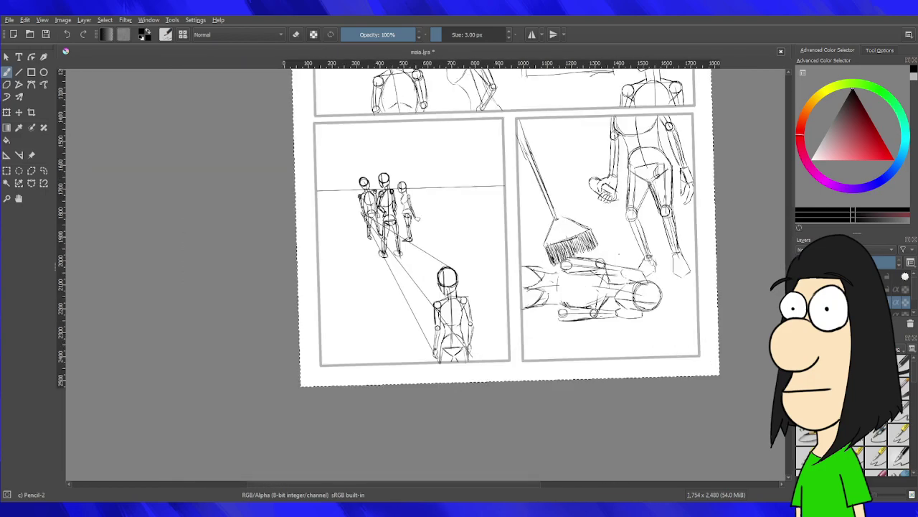
pyautogui.moveTo(628, 294); pyautogui.dragTo(630, 270)
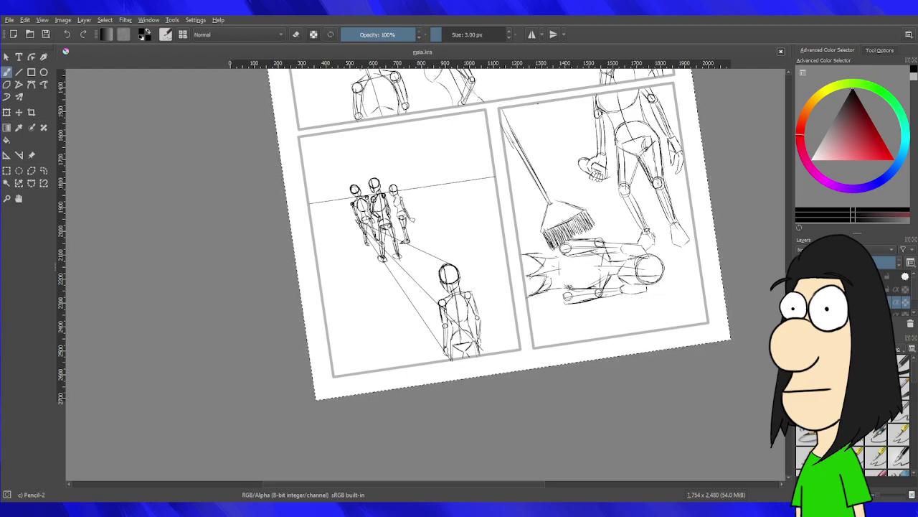
# Review the roughed-out figures across the second, third and fourth panels of the tilted page.
pyautogui.scroll(-3, 515, 211)
pyautogui.scroll(4, 515, 212)
pyautogui.scroll(-5, 510, 214)
pyautogui.scroll(4, 509, 230)
pyautogui.scroll(-1, 506, 246)
pyautogui.scroll(-2, 507, 245)
pyautogui.scroll(6, 502, 230)
pyautogui.scroll(-4, 500, 221)
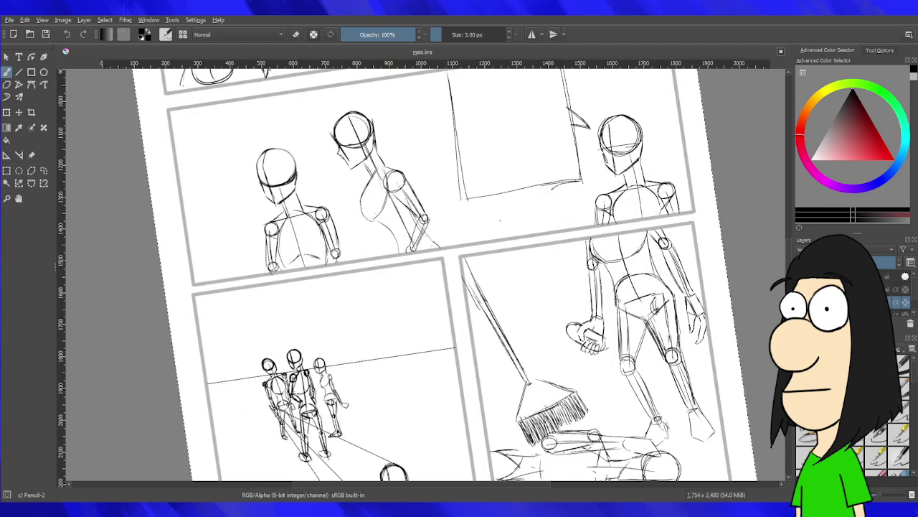
pyautogui.scroll(6, 496, 287)
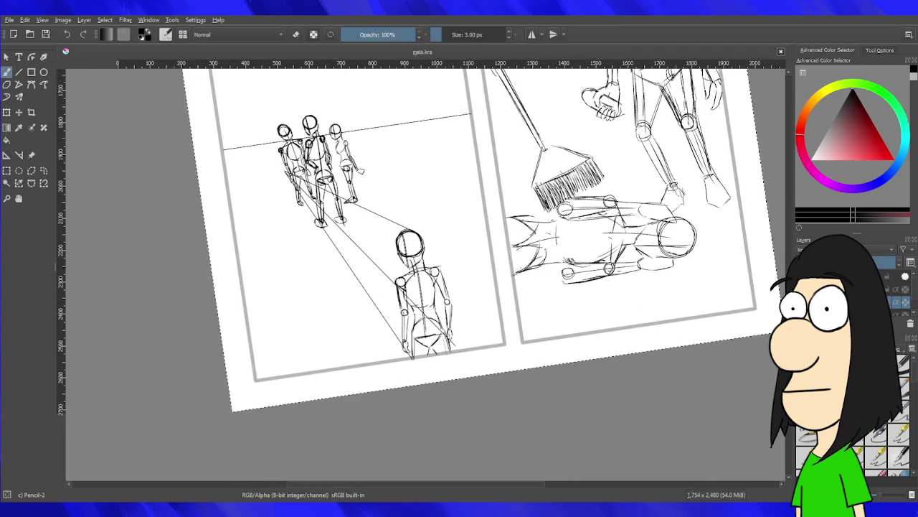